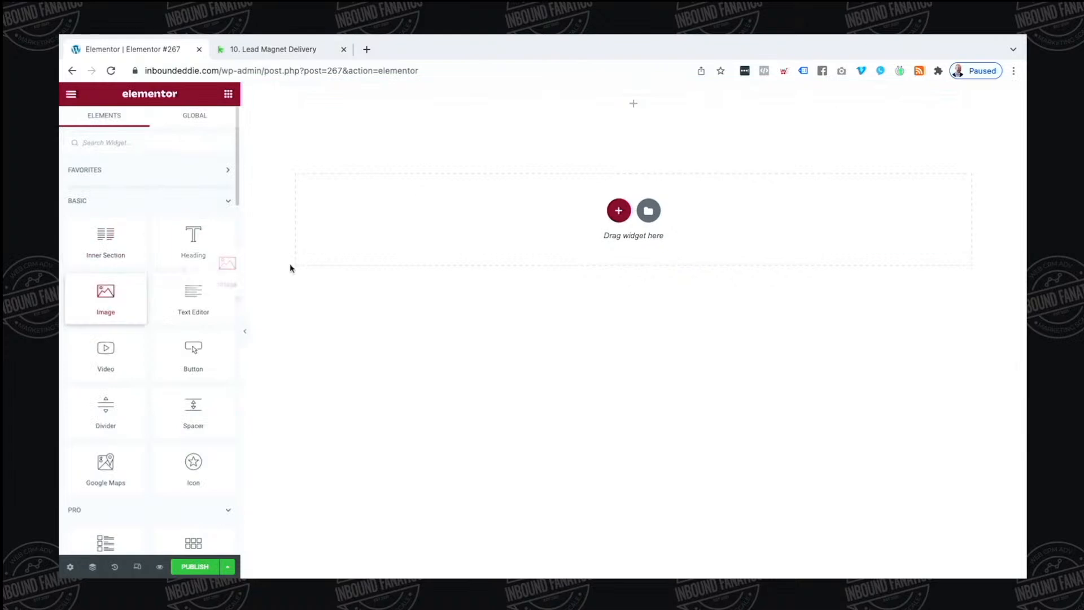
Insert the white logo Inbound-Logo-ffffff-1400px.png into the image widget
click(177, 224)
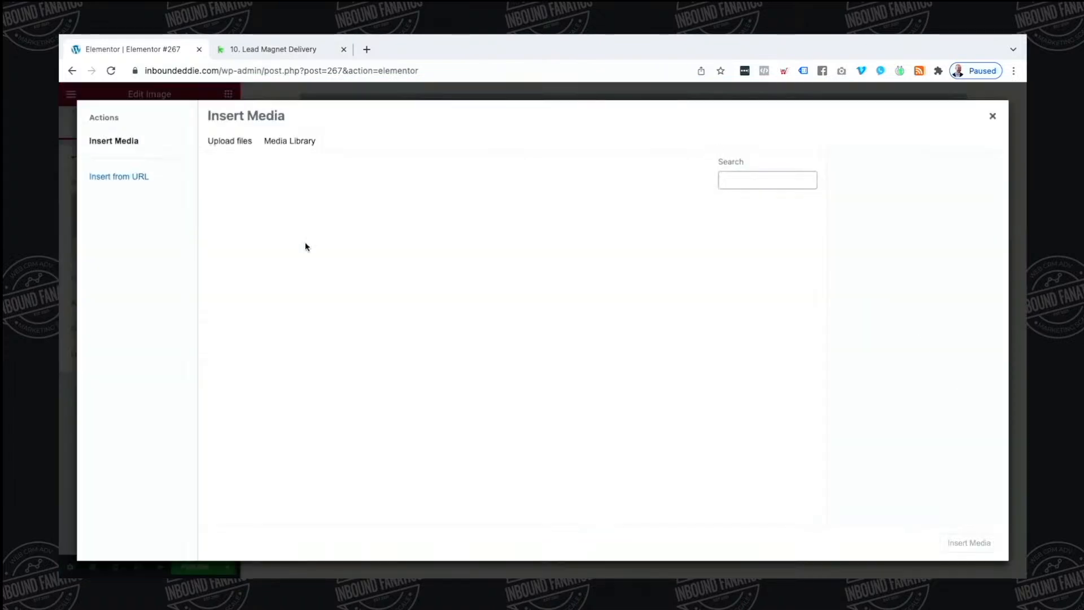
click(342, 252)
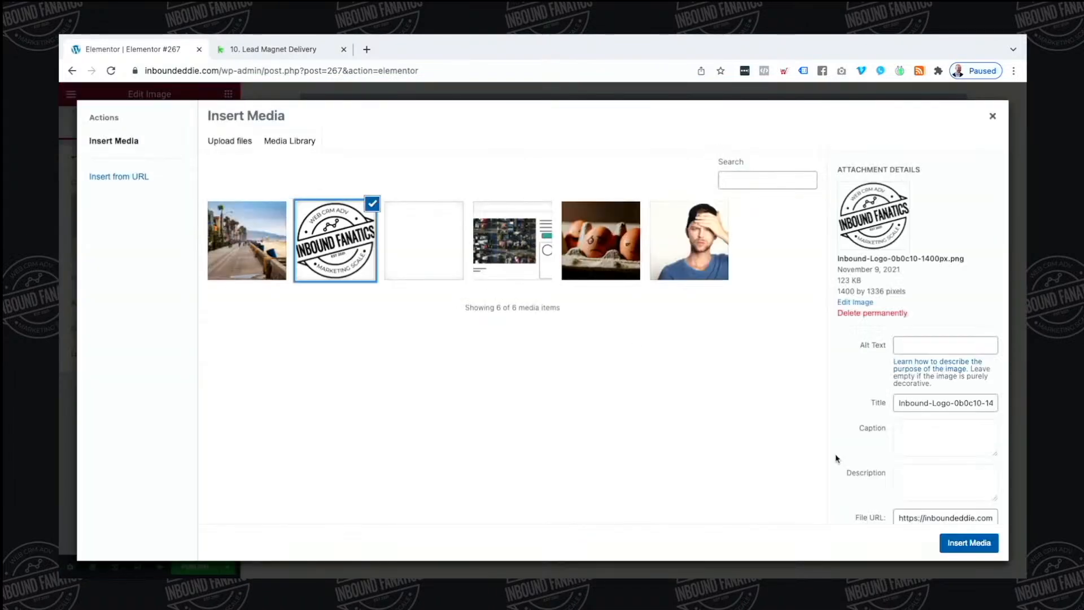
click(444, 256)
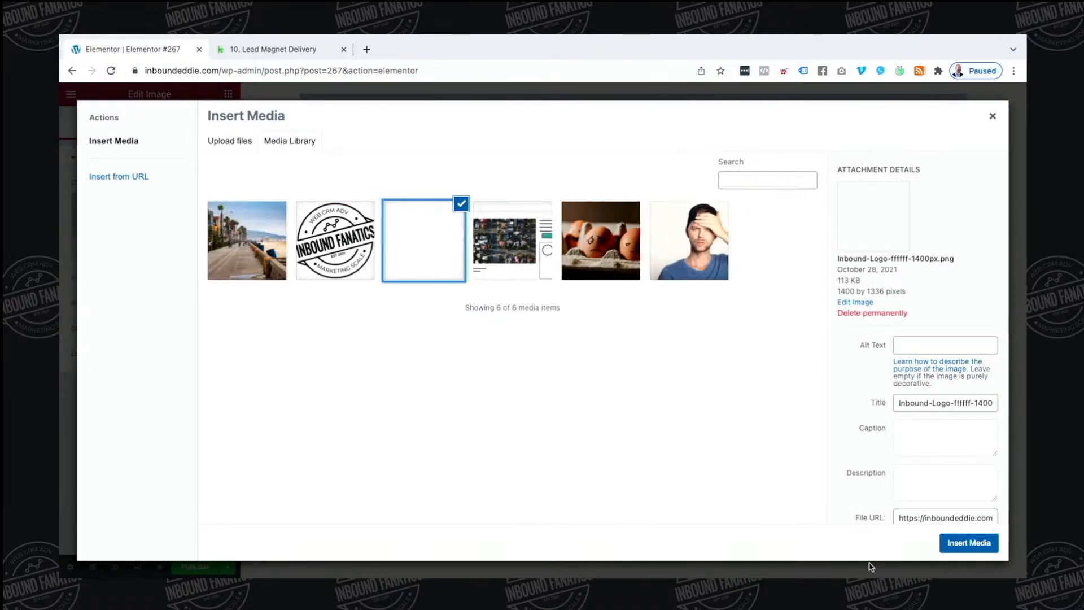
click(969, 542)
Set the hero section's background type to Classic
click(634, 91)
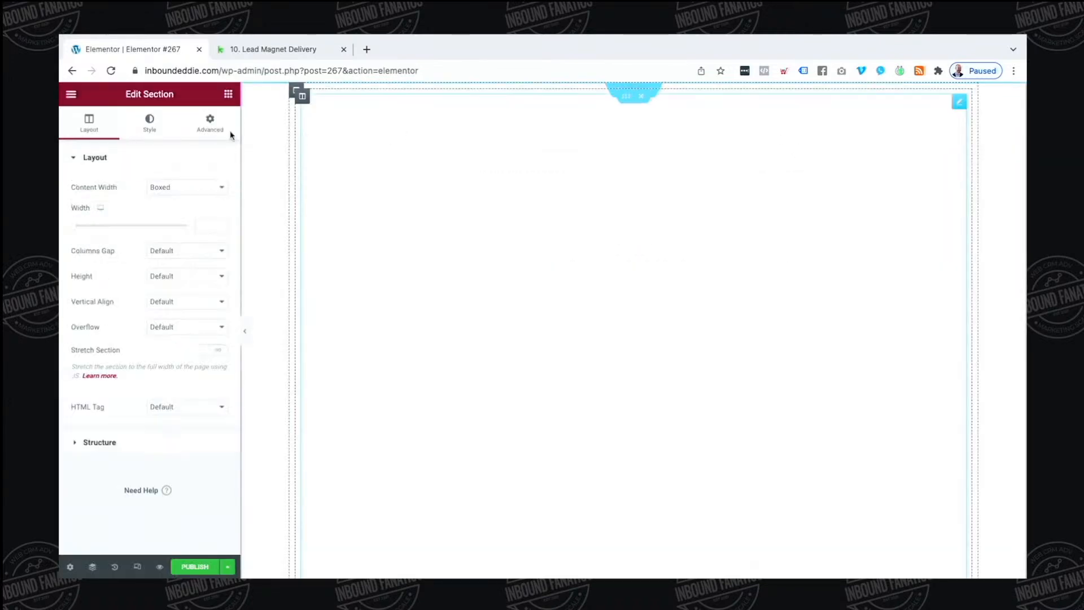
click(149, 122)
click(171, 213)
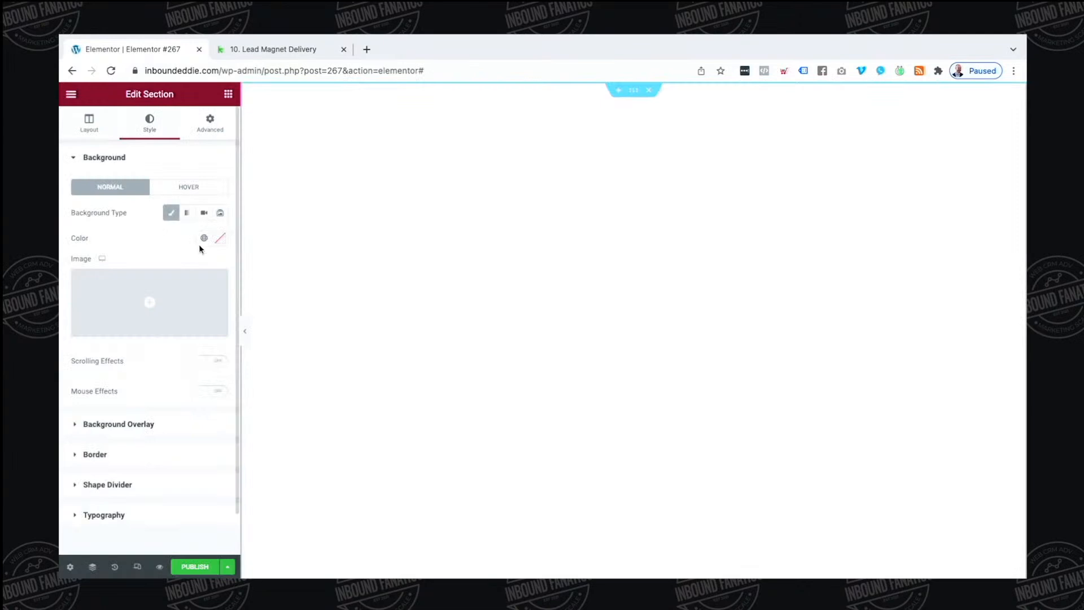
Make Inbound-Eddie-San-Diego-Beach.jpg the section's background image
click(189, 301)
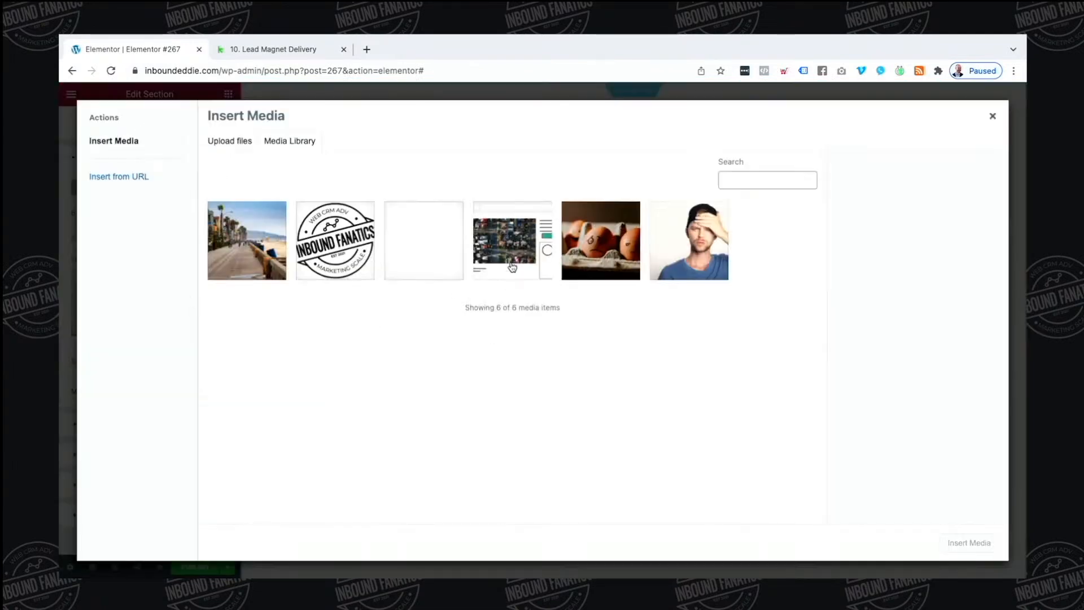
click(221, 248)
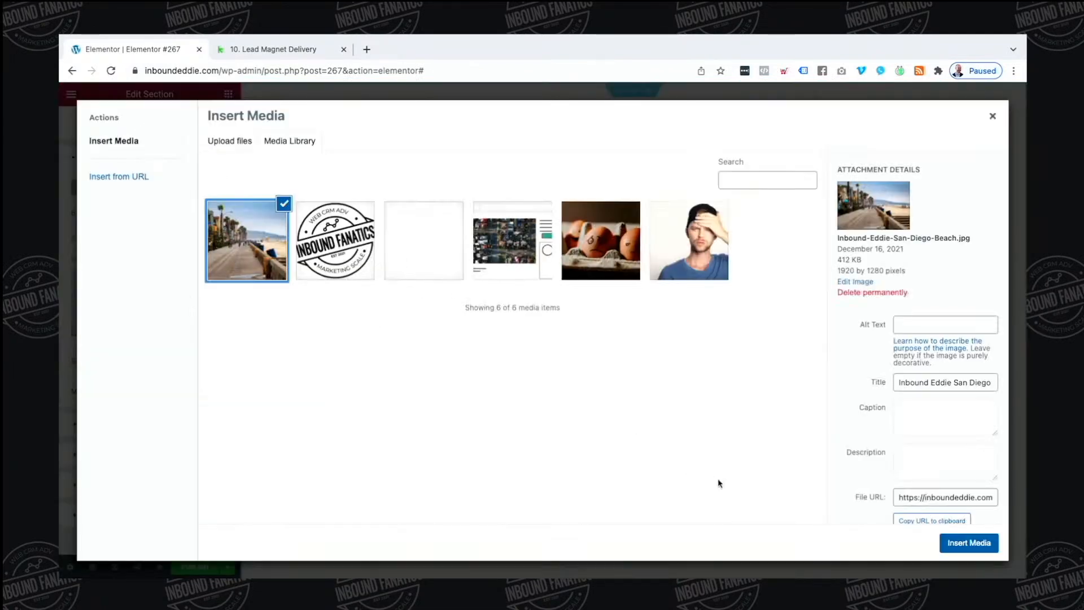
click(969, 542)
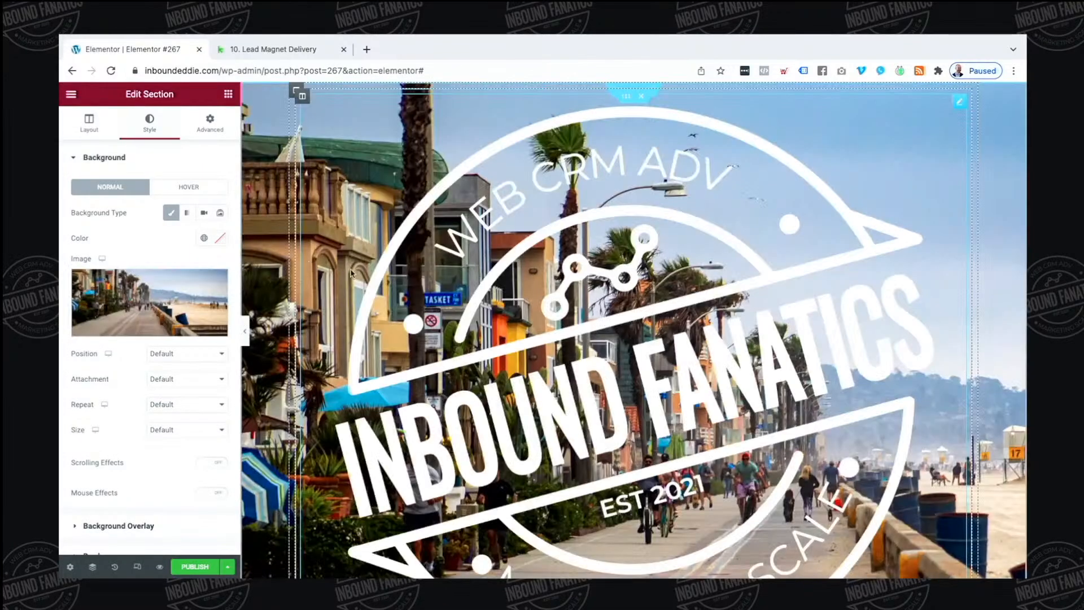
Position the background Center Center, keep repeat at Default, and size it to Cover
click(181, 356)
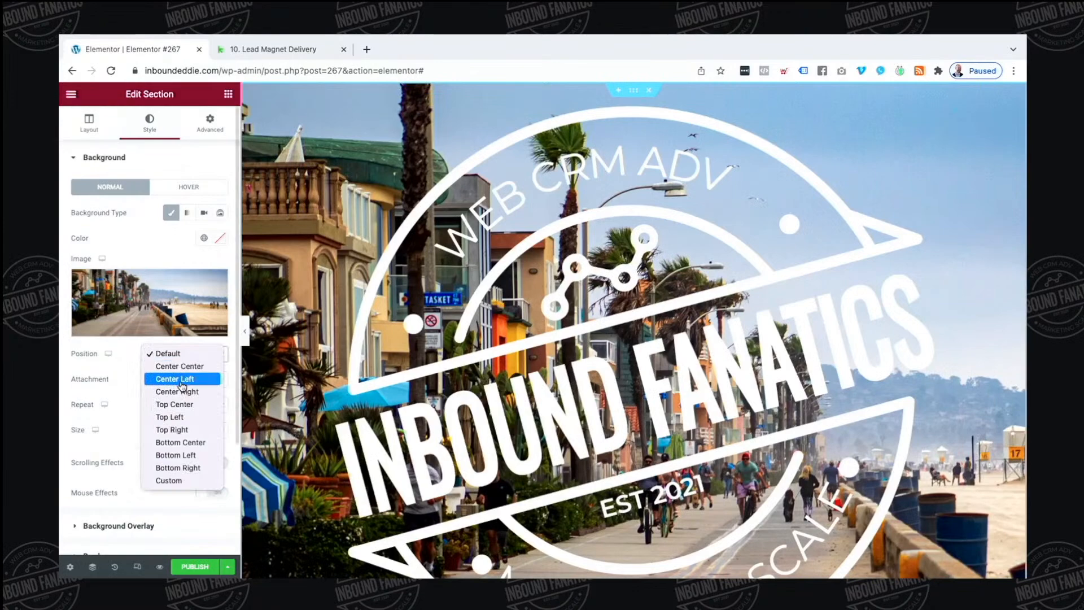
click(179, 366)
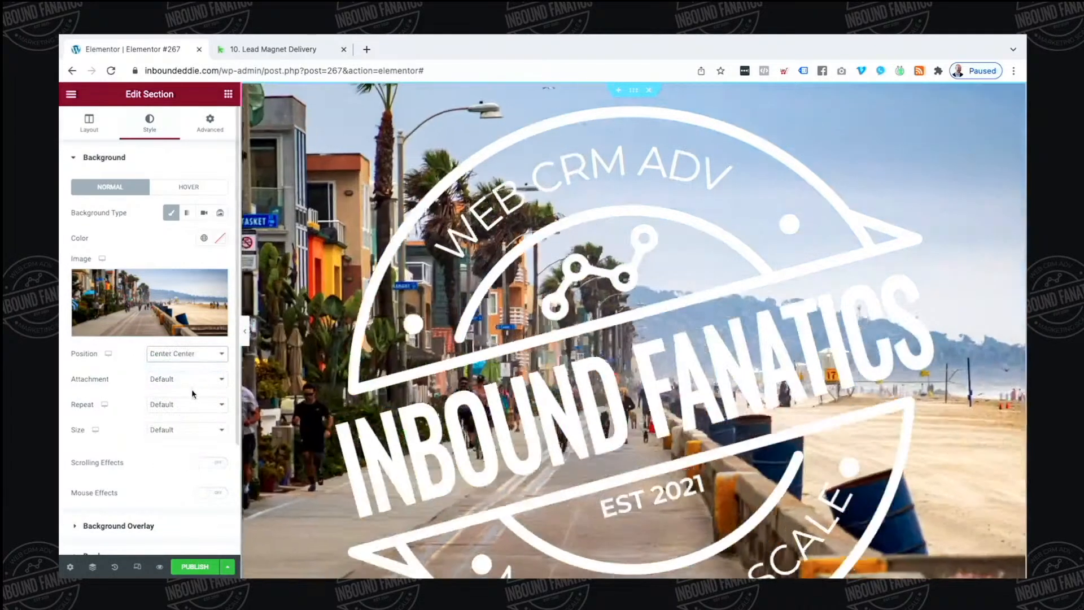
click(182, 406)
click(108, 416)
click(158, 429)
click(174, 455)
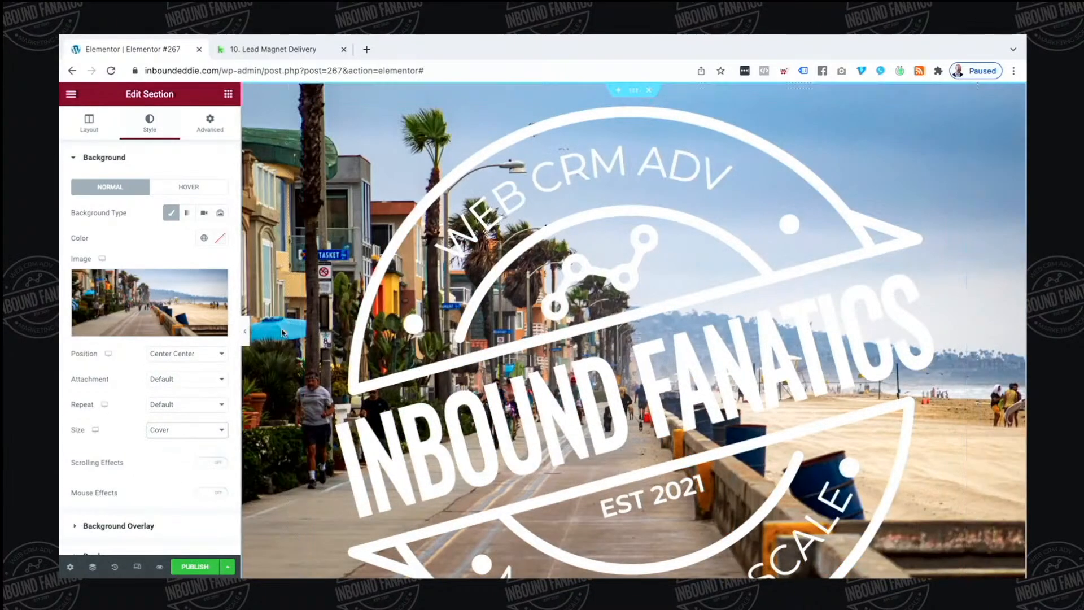
scroll(176, 378, down, 2)
scroll(177, 378, down, 1)
Give the background overlay a Classic fill in the black Primary global colour
click(179, 398)
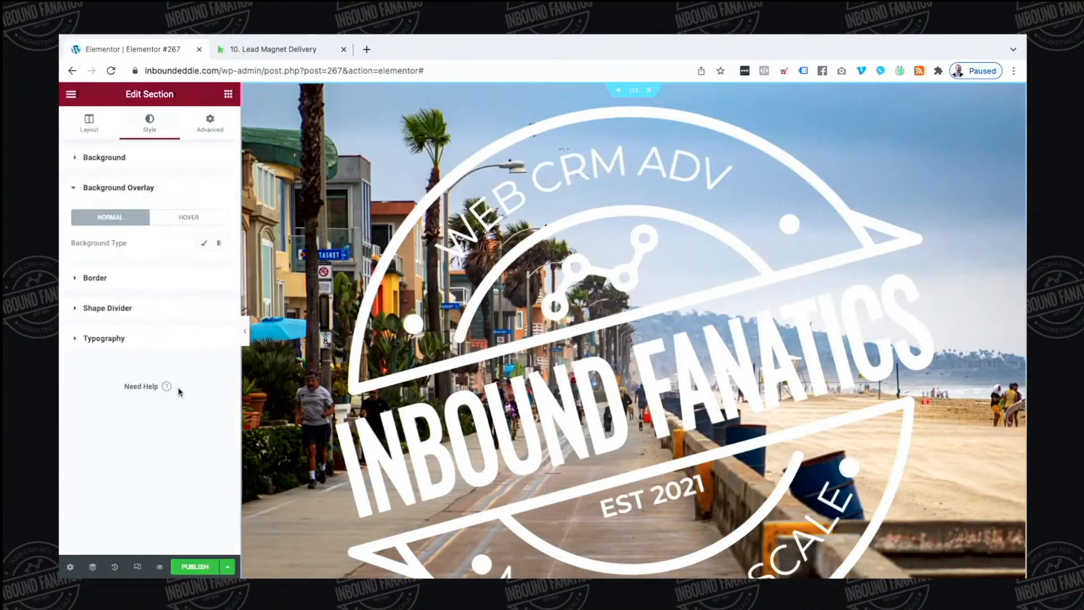
click(204, 243)
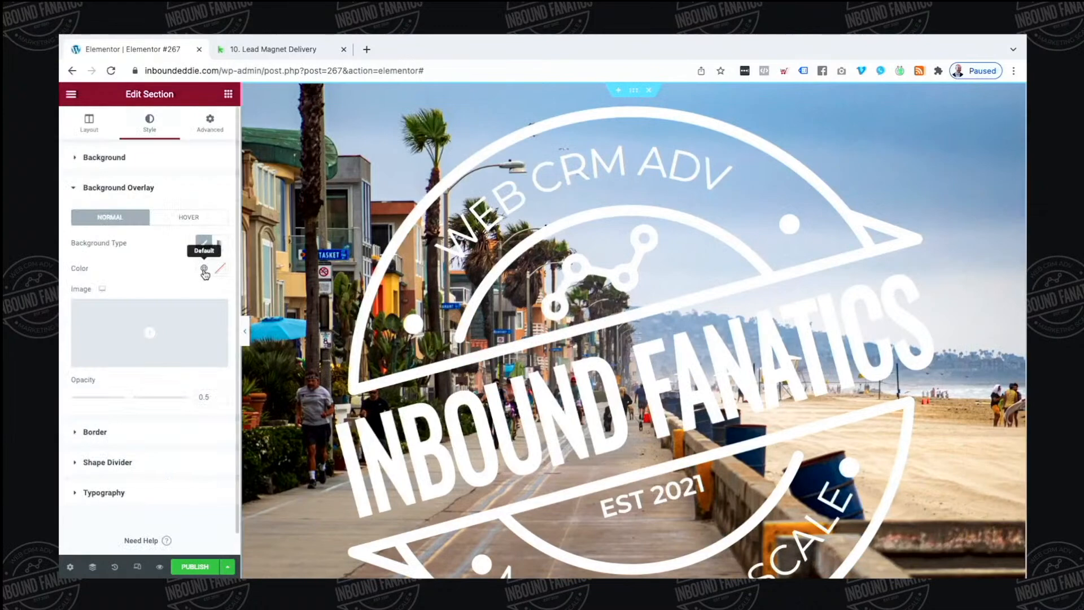
click(204, 269)
click(145, 322)
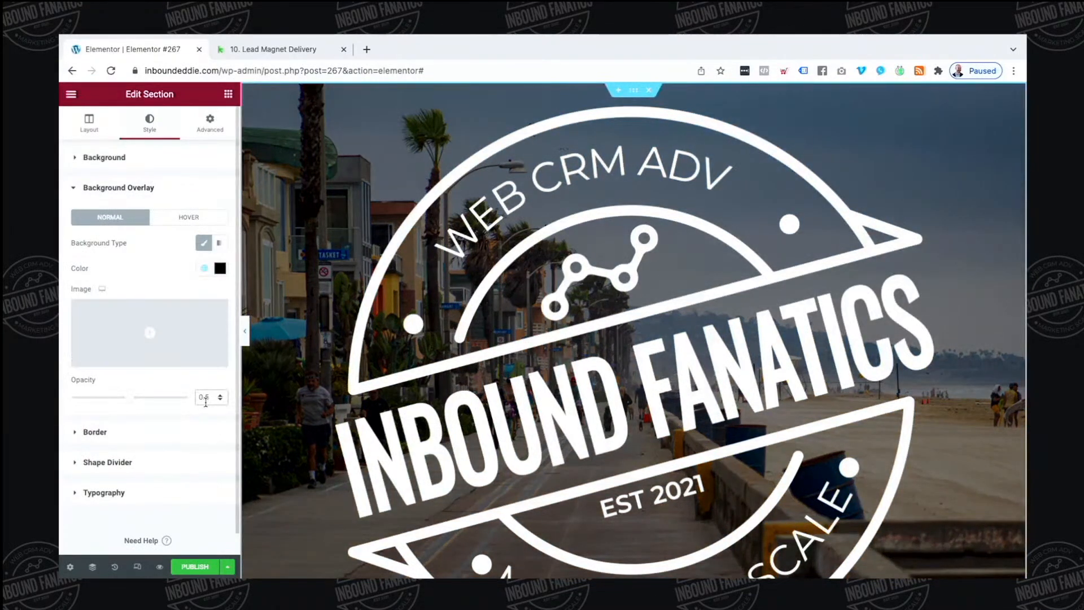
Set the overlay opacity to 0.65 and select the logo image
double_click(205, 398)
text(0.65)
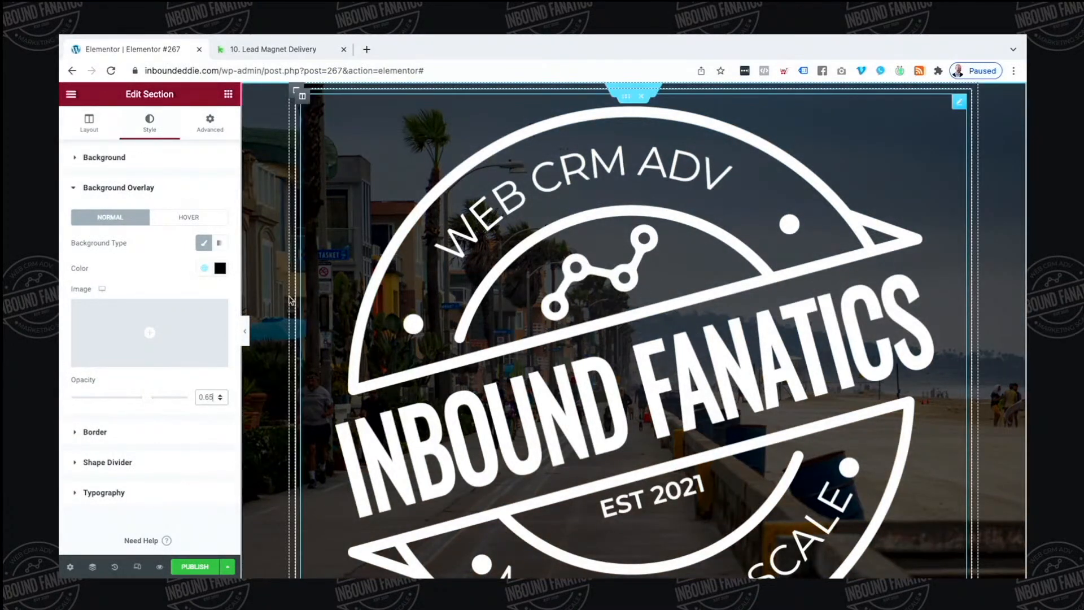
scroll(577, 303, down, 7)
scroll(576, 303, up, 7)
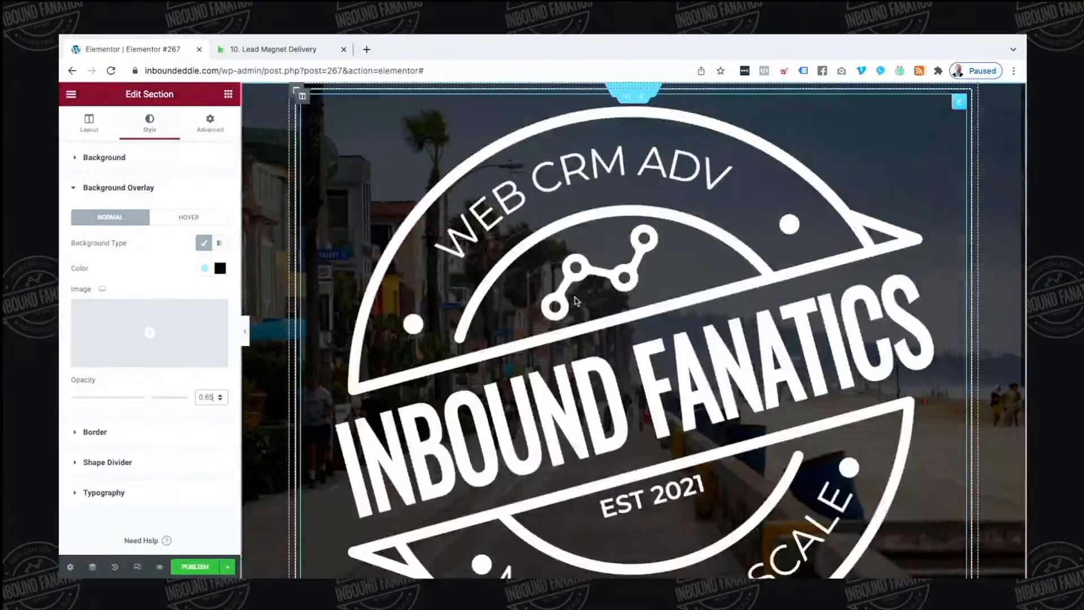
click(569, 305)
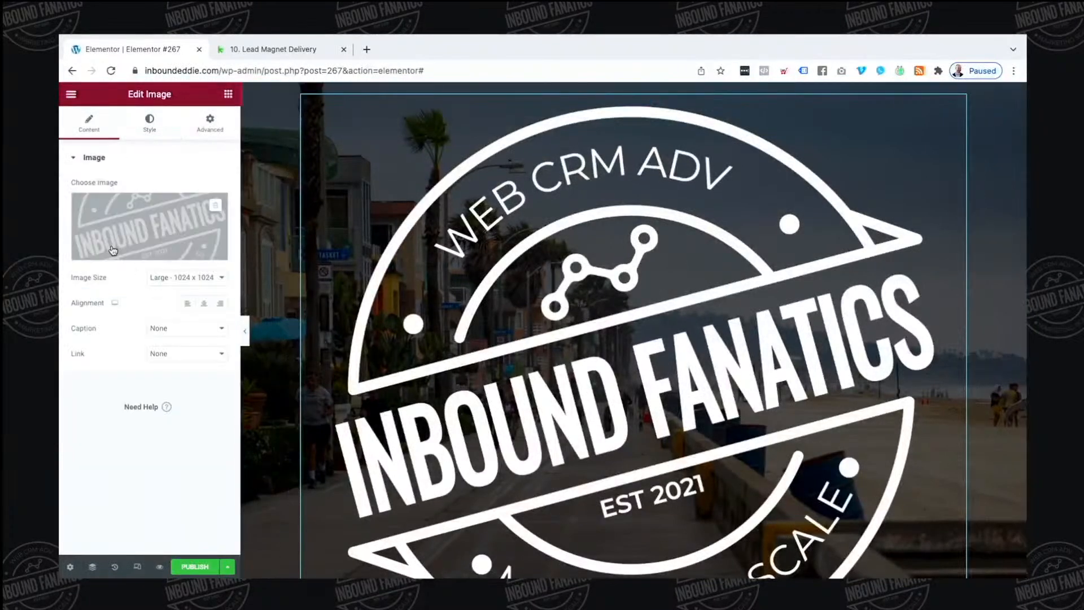
Set the logo to Full image size and shrink its width to 8
click(217, 277)
click(163, 312)
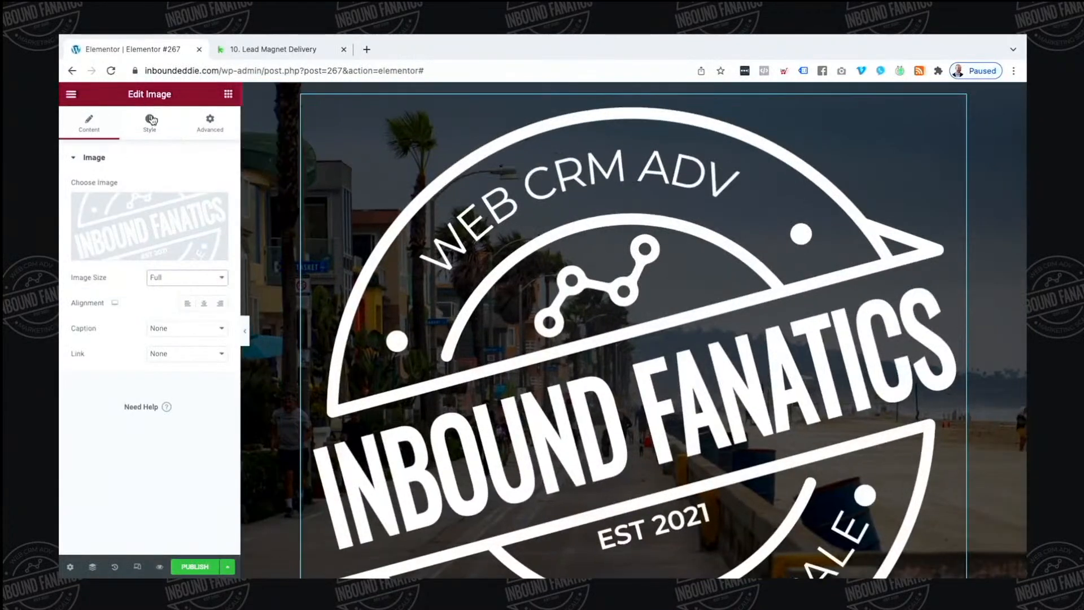
click(149, 119)
click(79, 202)
drag(80, 206, 82, 207)
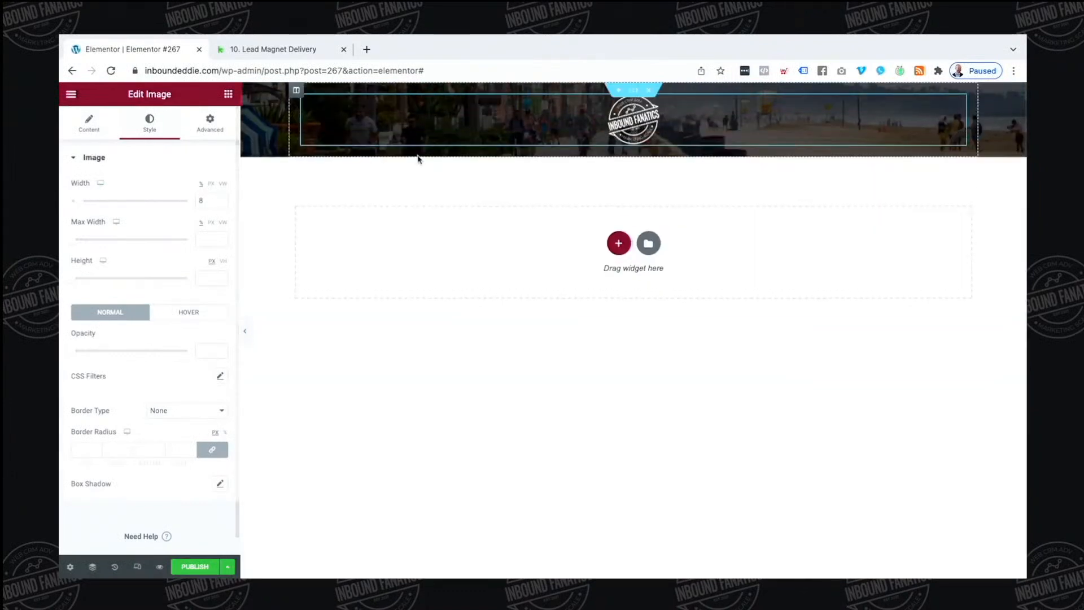
click(225, 100)
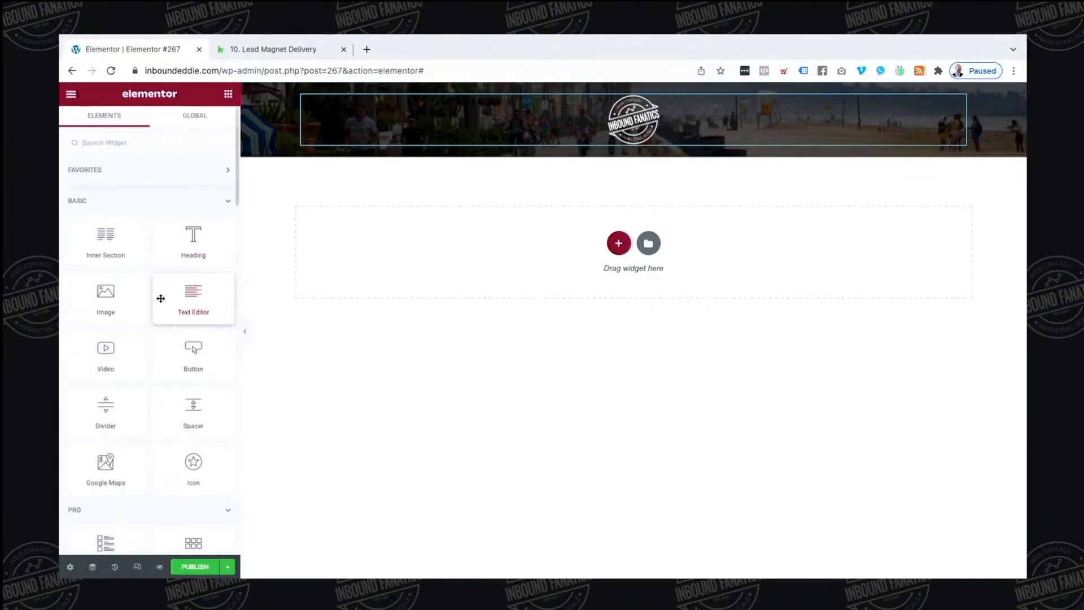
Add a centred H1 heading beneath the logo
drag(206, 240, 639, 135)
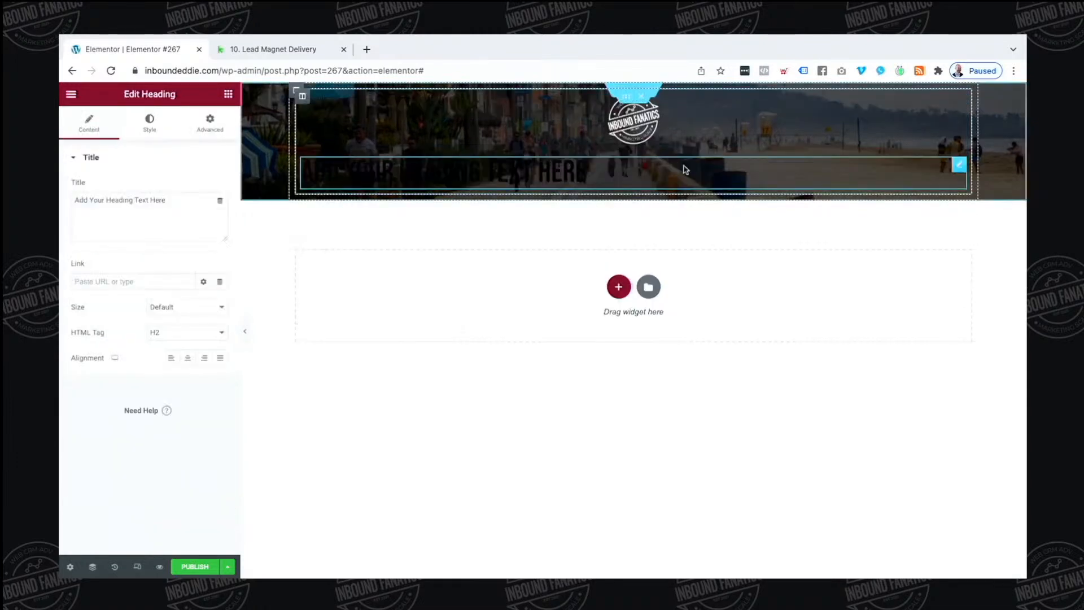
click(186, 358)
click(180, 332)
click(169, 318)
Make the heading text white (#FFFFFF) with a 56 px font size
click(150, 122)
click(218, 190)
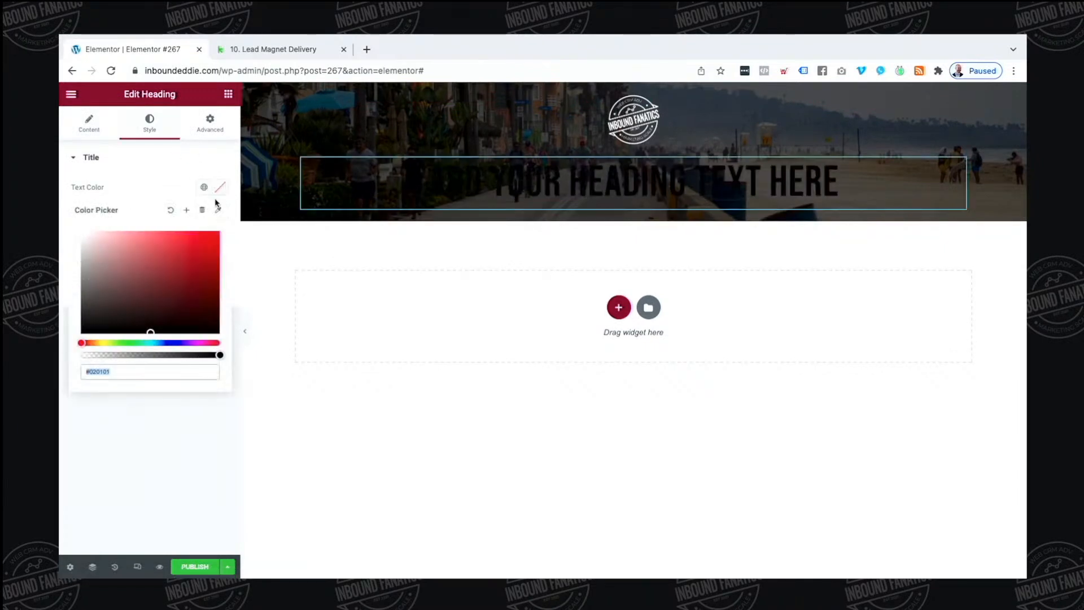
drag(134, 265, 67, 225)
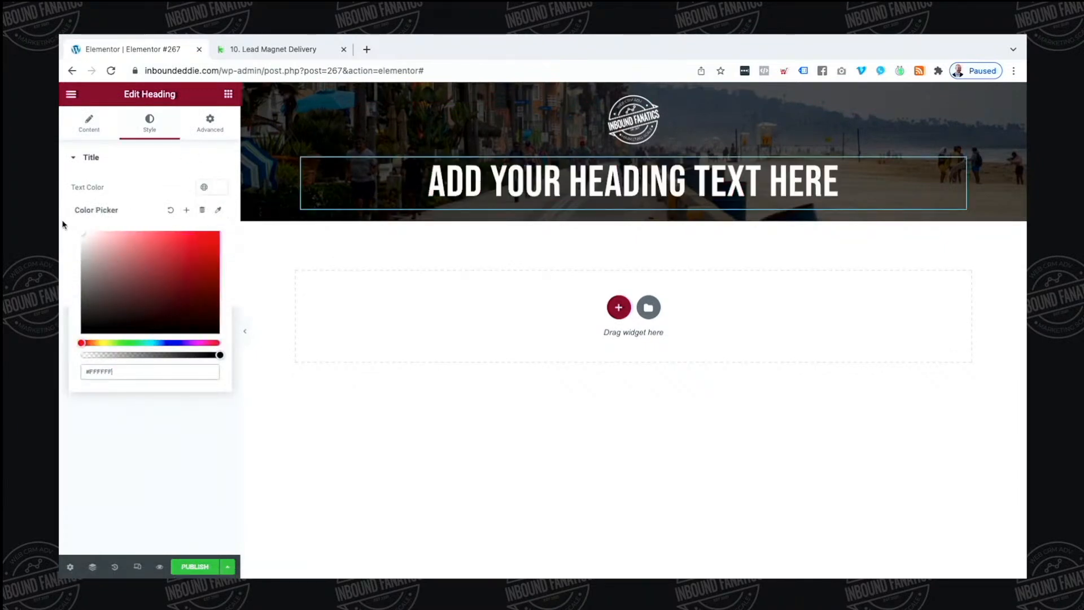
click(168, 168)
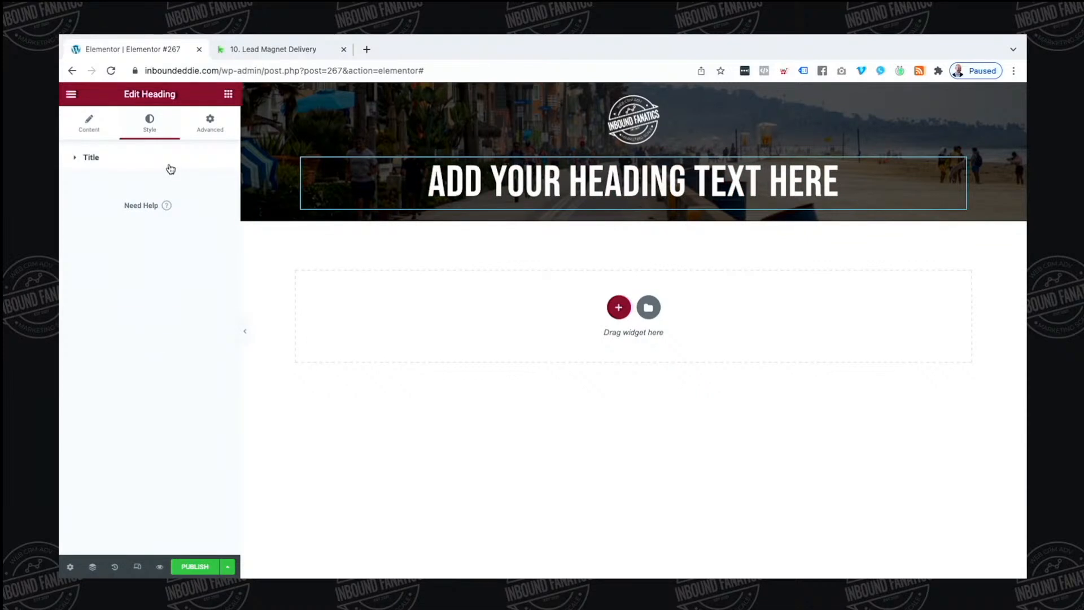
click(170, 168)
click(220, 212)
click(202, 308)
text(56)
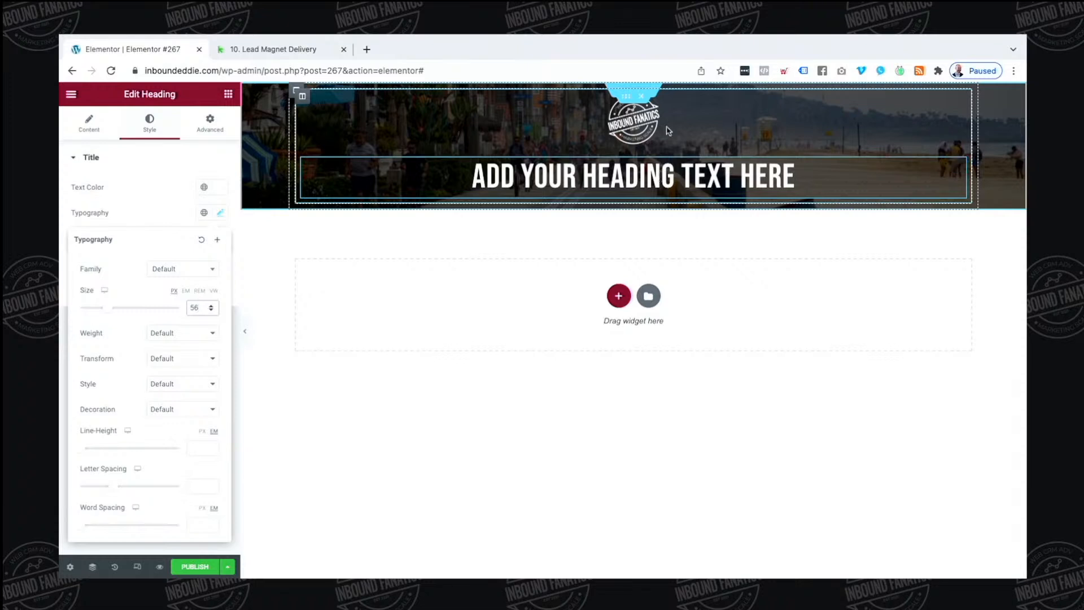
Unlink the hero section's padding and set top to 20 px and bottom to 150 px
click(635, 90)
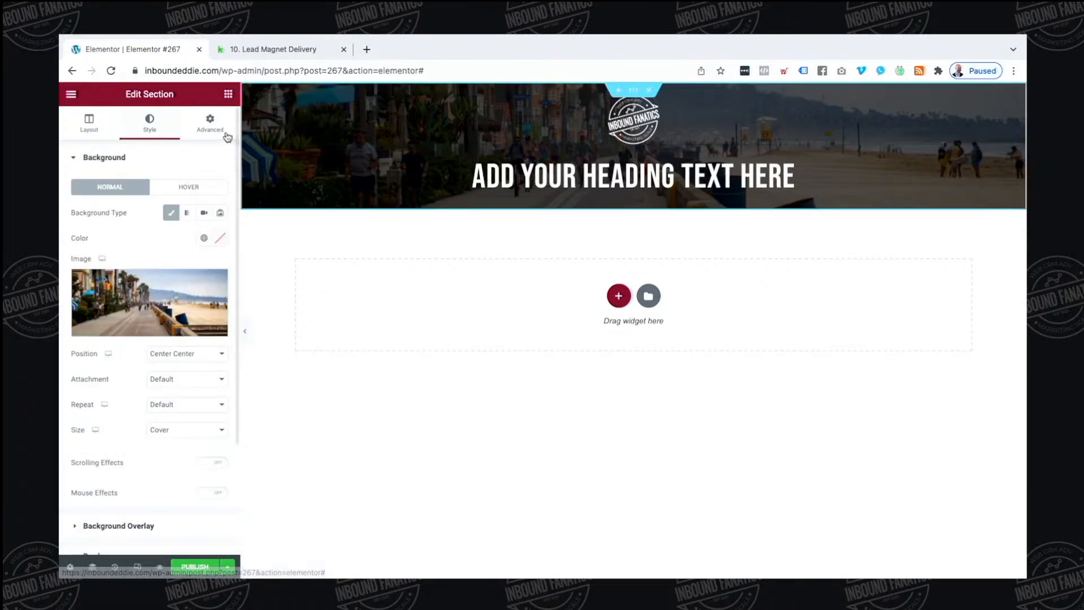
click(210, 121)
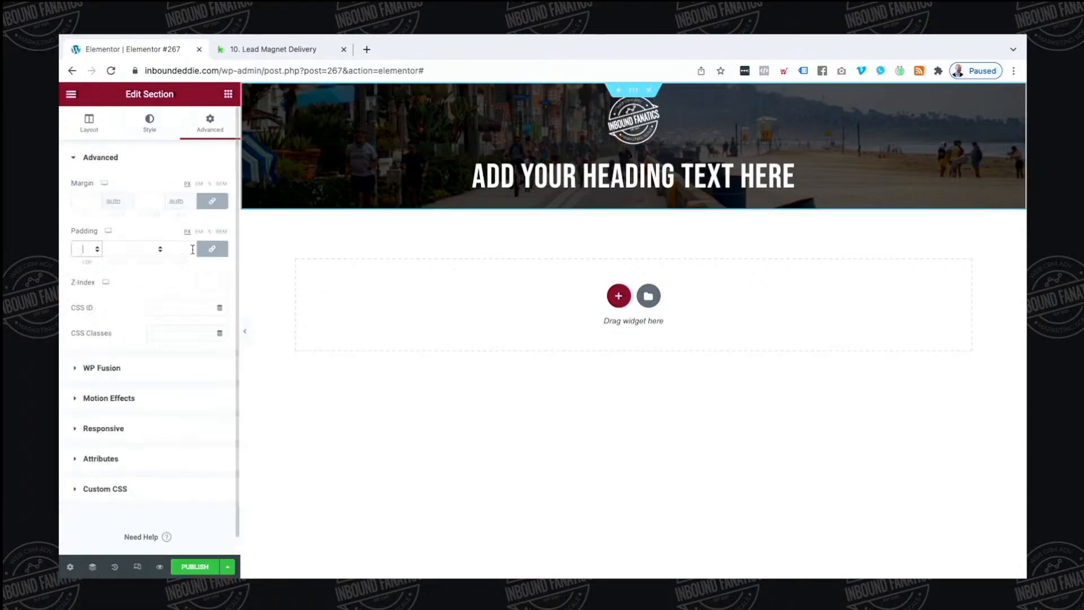
click(212, 249)
text(20)
key(Tab)
key(Tab)
text(100)
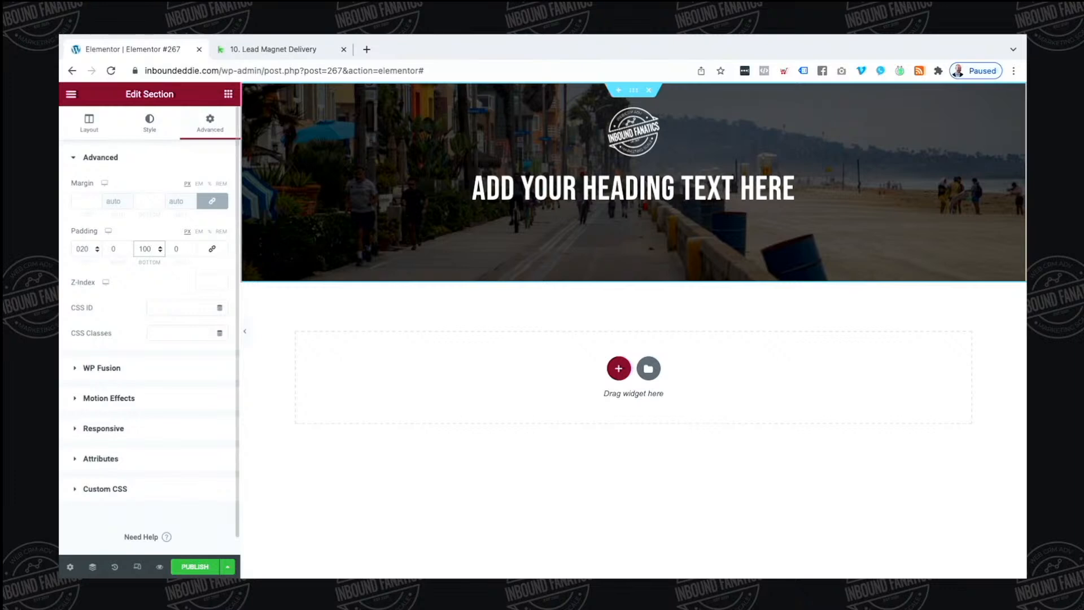
key(BackSpace)
key(BackSpace)
text(50)
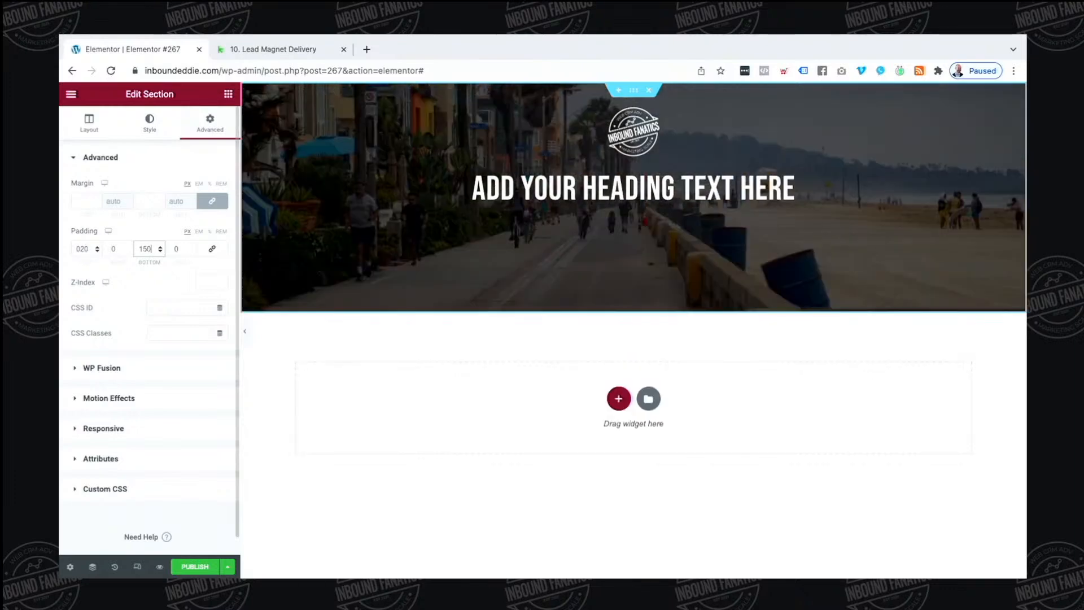
Change the hero heading text to 'CALL TO ACTION'
triple_click(604, 190)
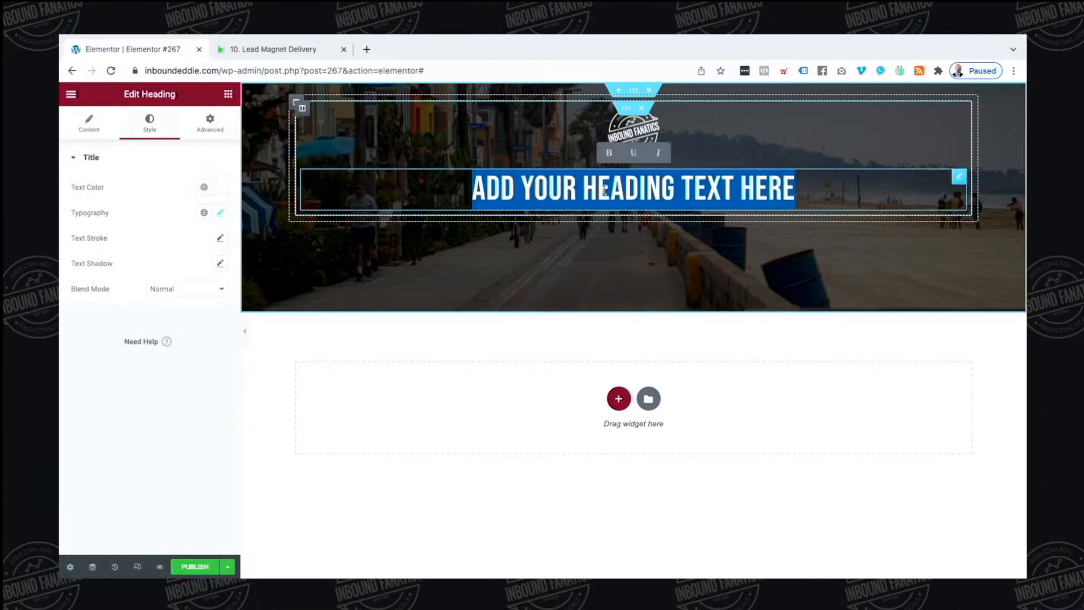
text(CALLT O)
key(BackSpace)
key(BackSpace)
key(BackSpace)
text(TO CA)
key(BackSpace)
key(BackSpace)
text(ACTION)
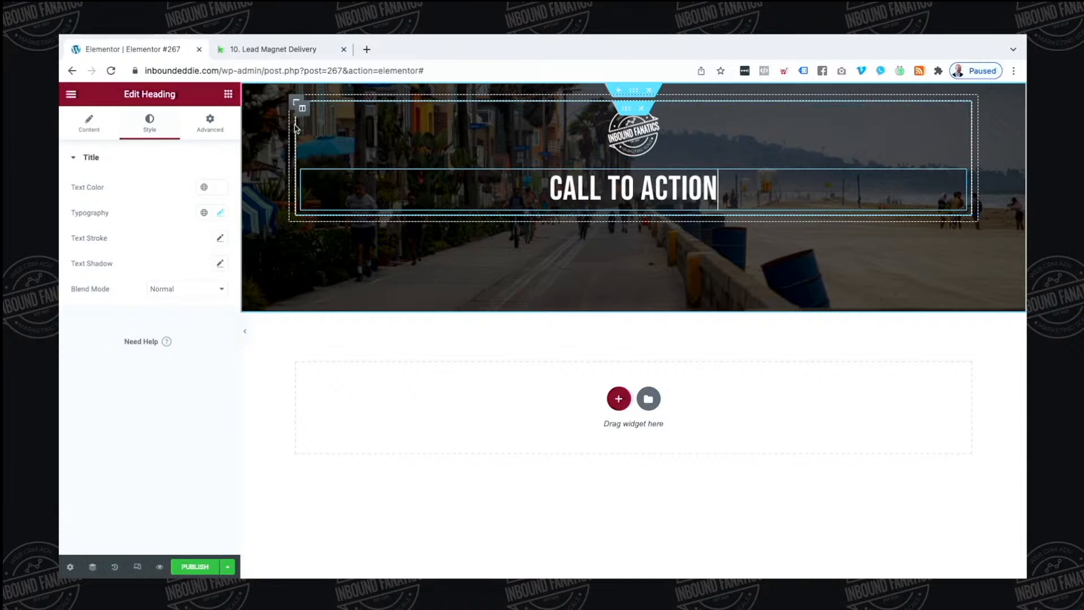
Add a centred heading below it titled 'DESCRIBE WHAT THEY GET'
click(228, 93)
drag(193, 292, 621, 215)
triple_click(178, 217)
text(DESCRIBE WHAT THEY GET)
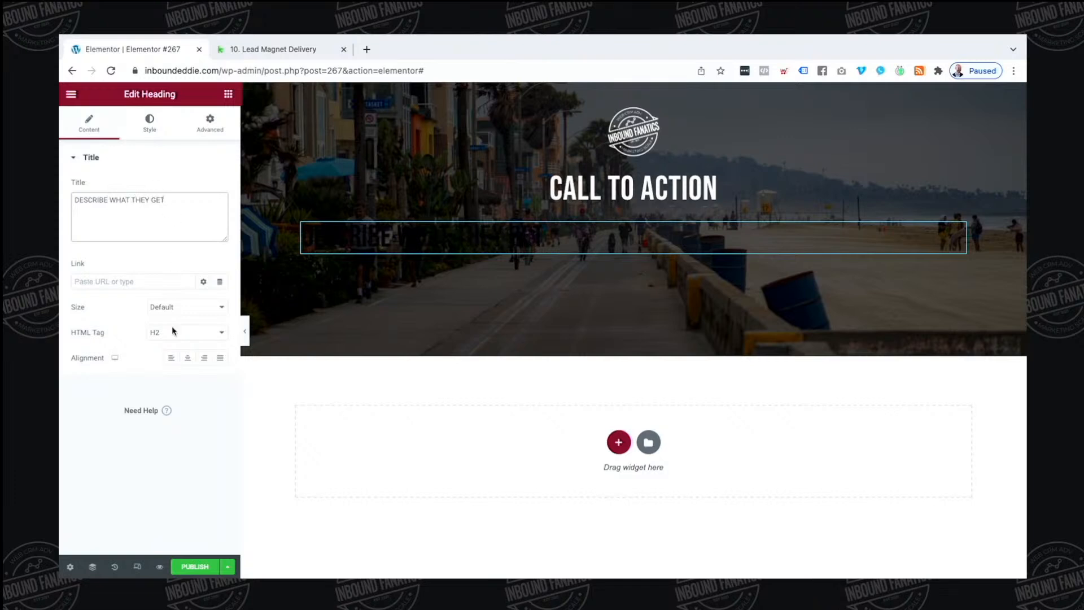
click(187, 357)
click(149, 121)
click(220, 215)
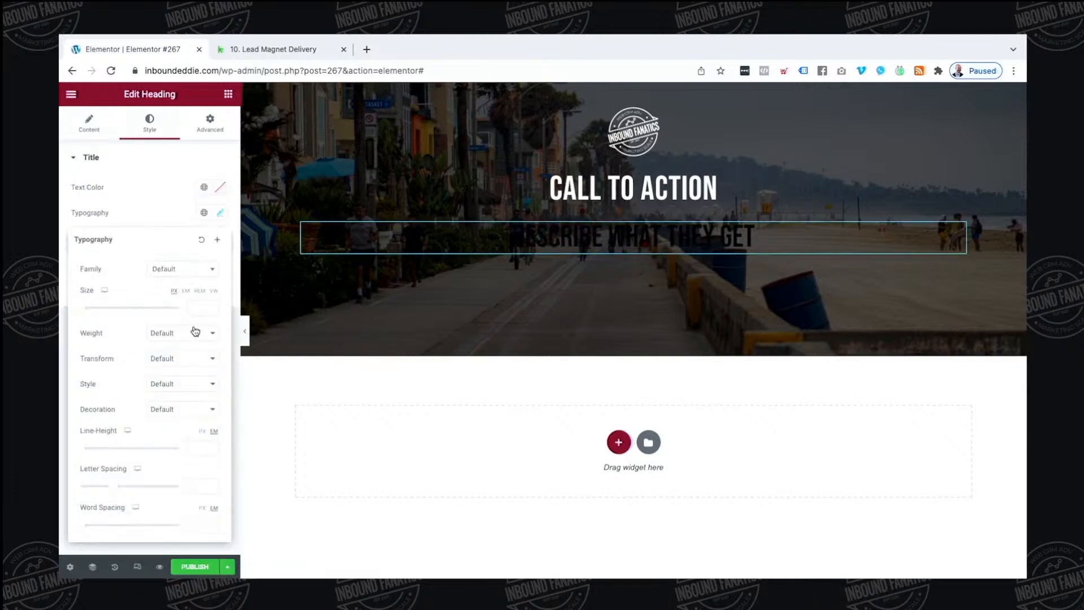
Make the subheading text white (#FFFFFF) and its HTML tag H3
click(220, 187)
drag(120, 263, 59, 207)
click(184, 196)
click(91, 129)
click(180, 332)
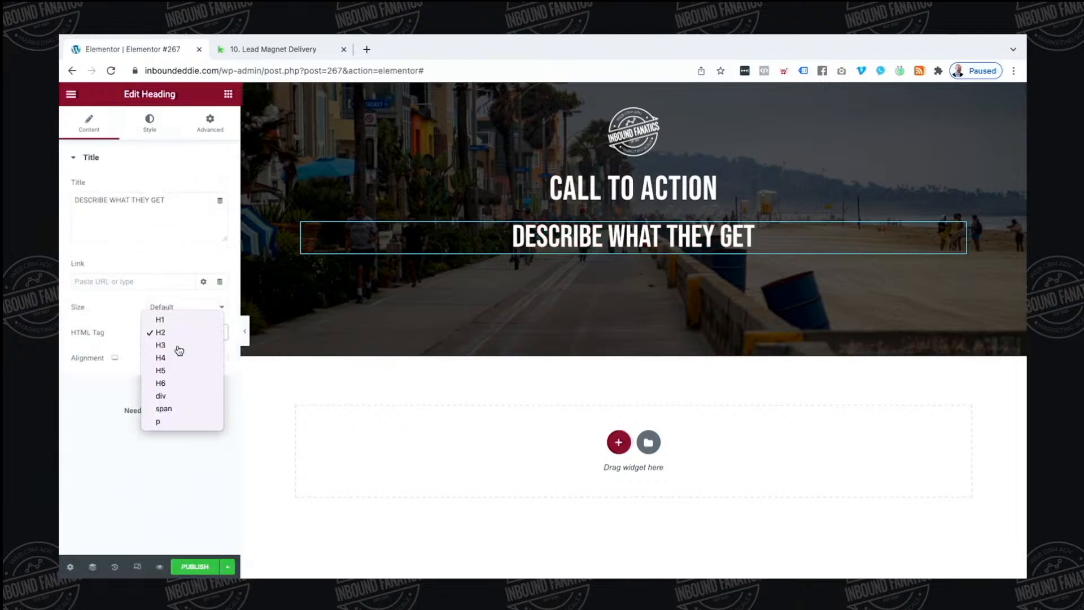
click(178, 345)
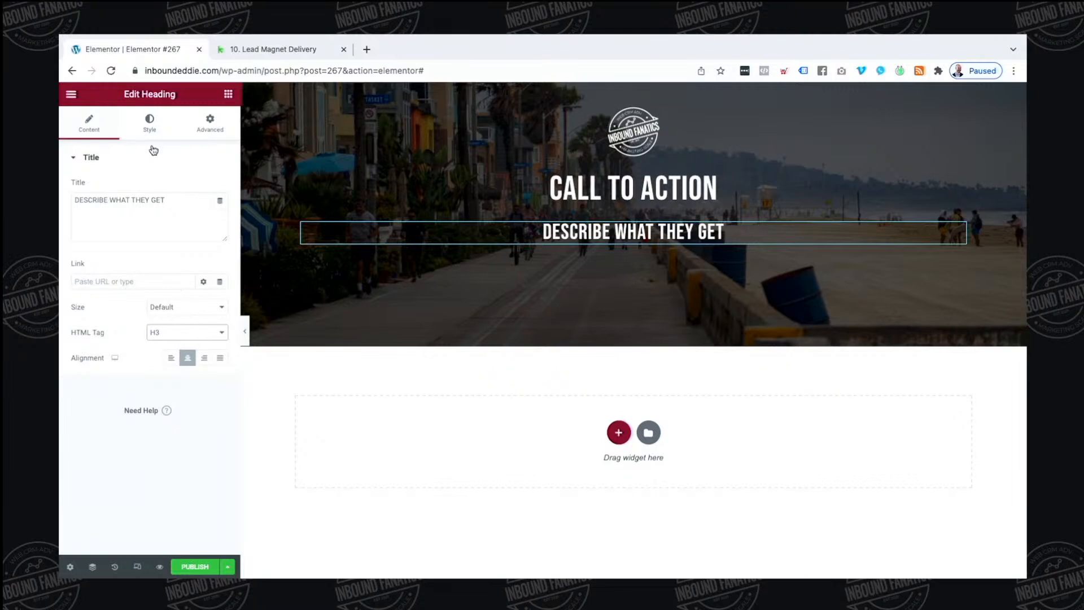
Apply the Secondary global font to the subheading at 24 px size
click(148, 121)
click(204, 213)
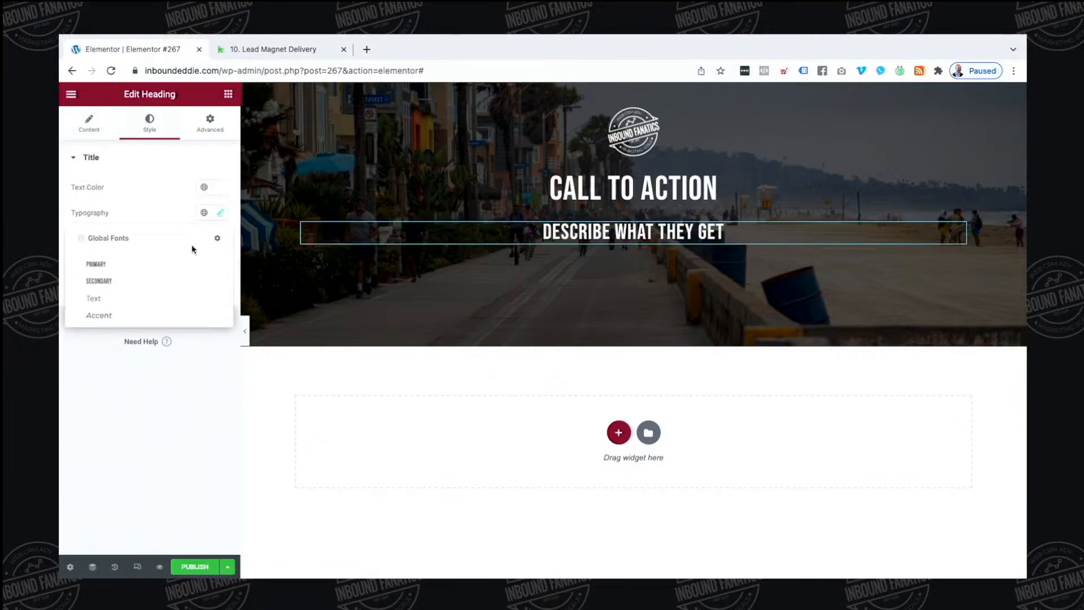
click(165, 276)
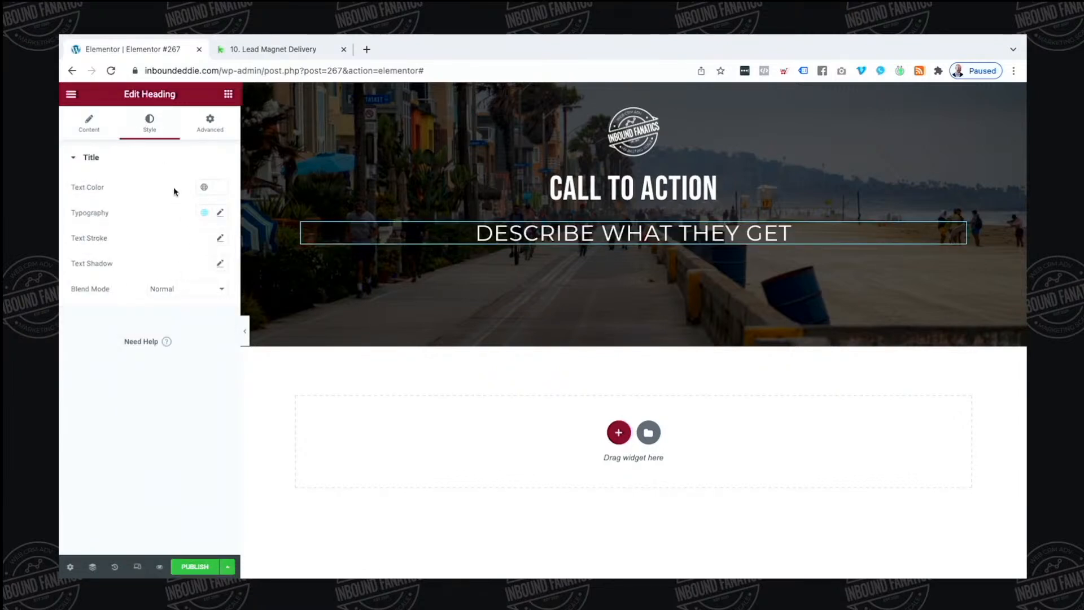
click(221, 212)
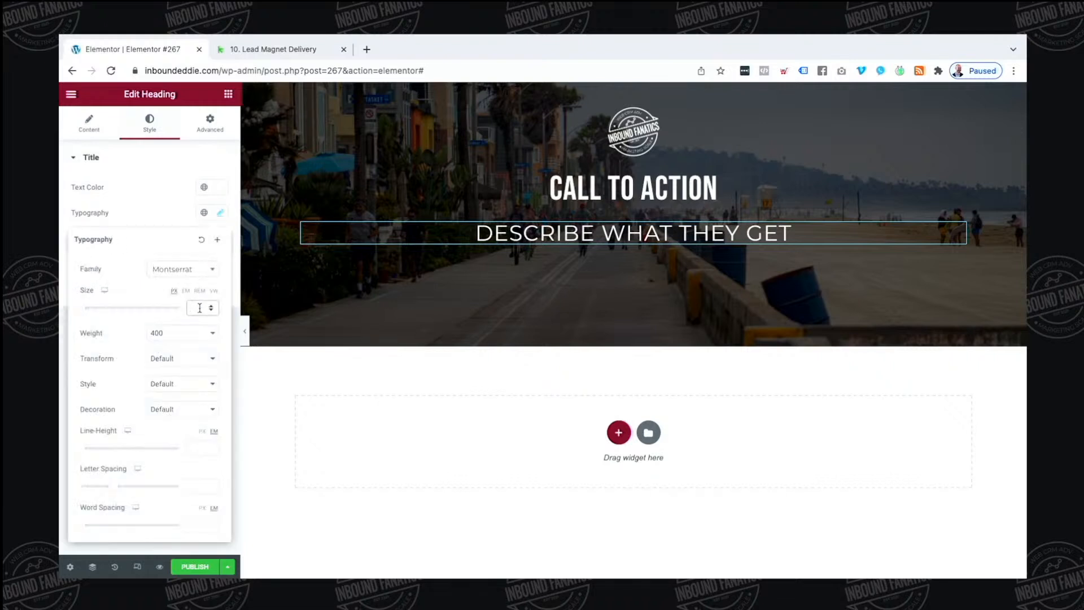
text(24)
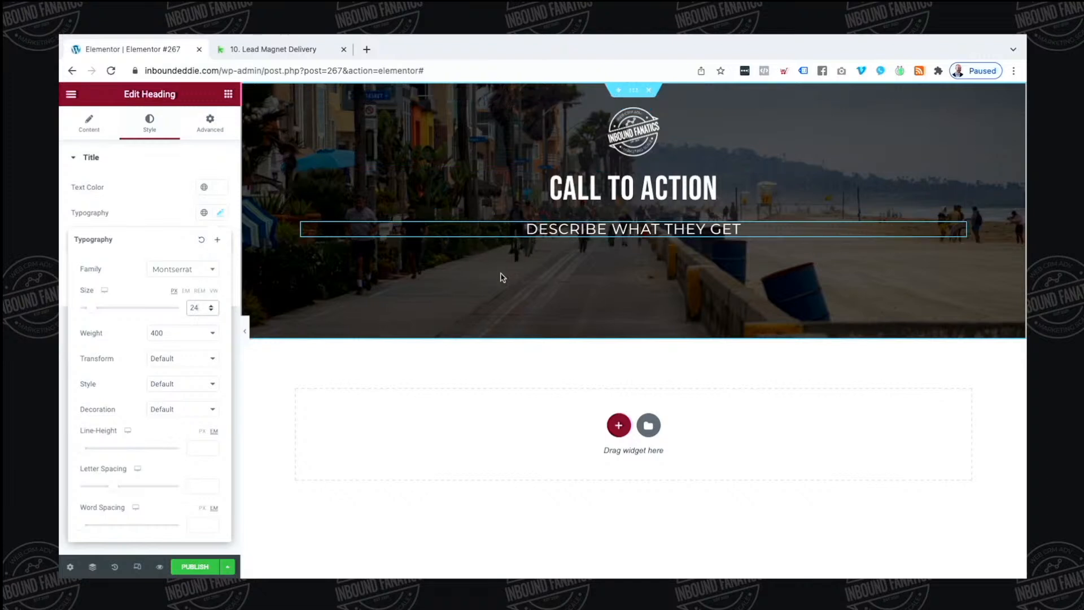
Add a single-column section below the hero holding a one-column inner section
click(618, 425)
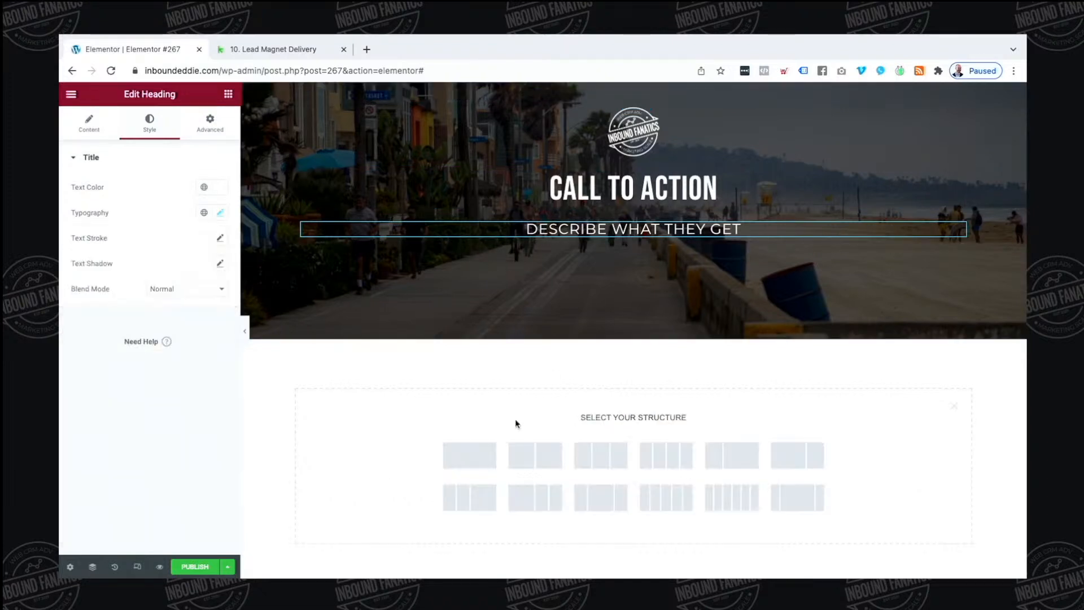
click(471, 451)
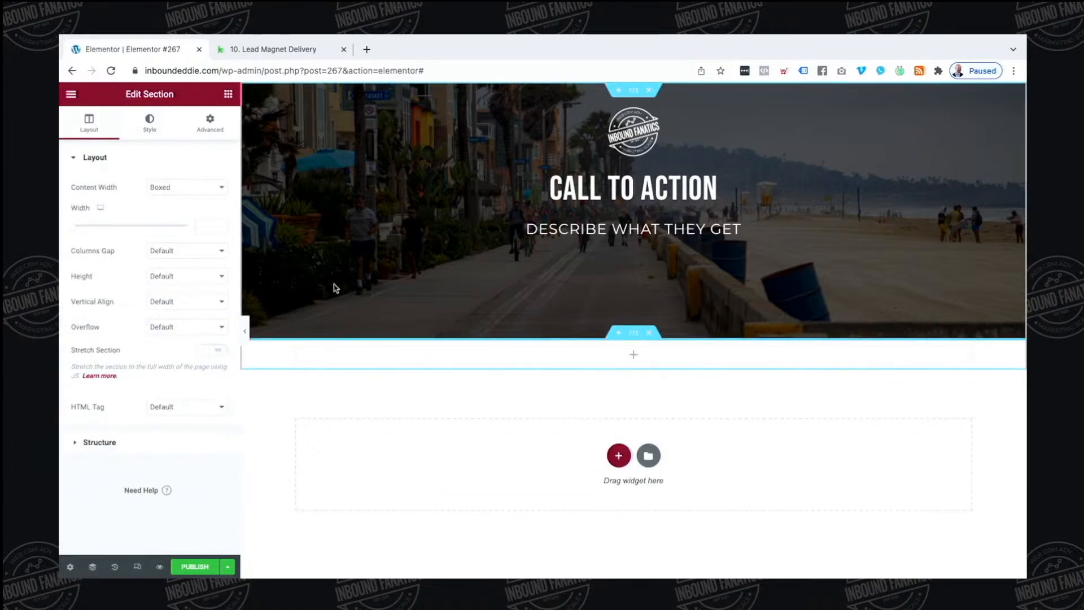
click(226, 95)
drag(94, 252, 634, 355)
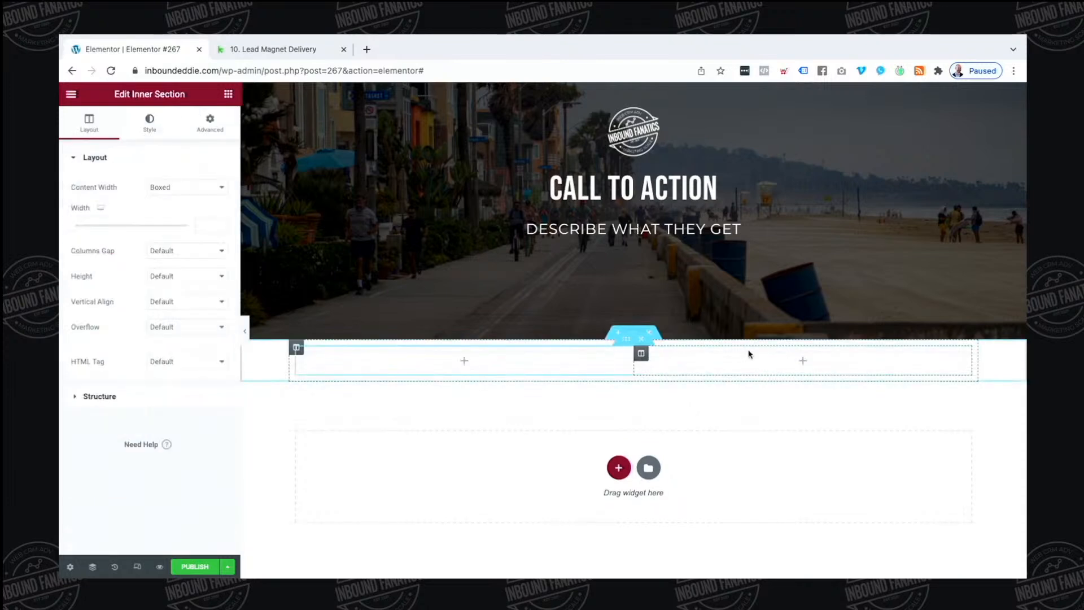
right_click(750, 368)
click(777, 536)
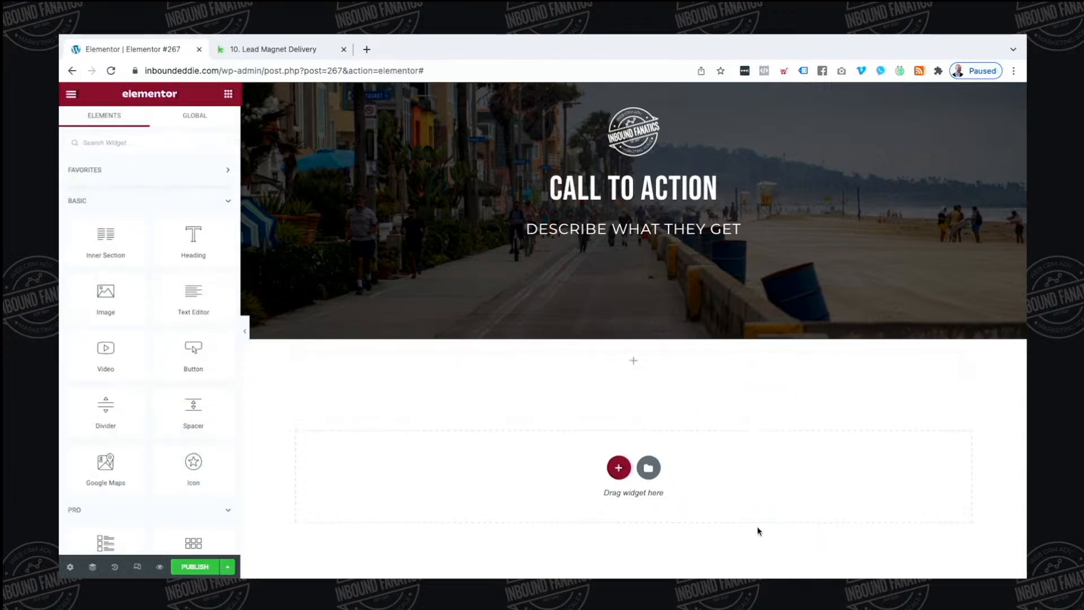
click(632, 332)
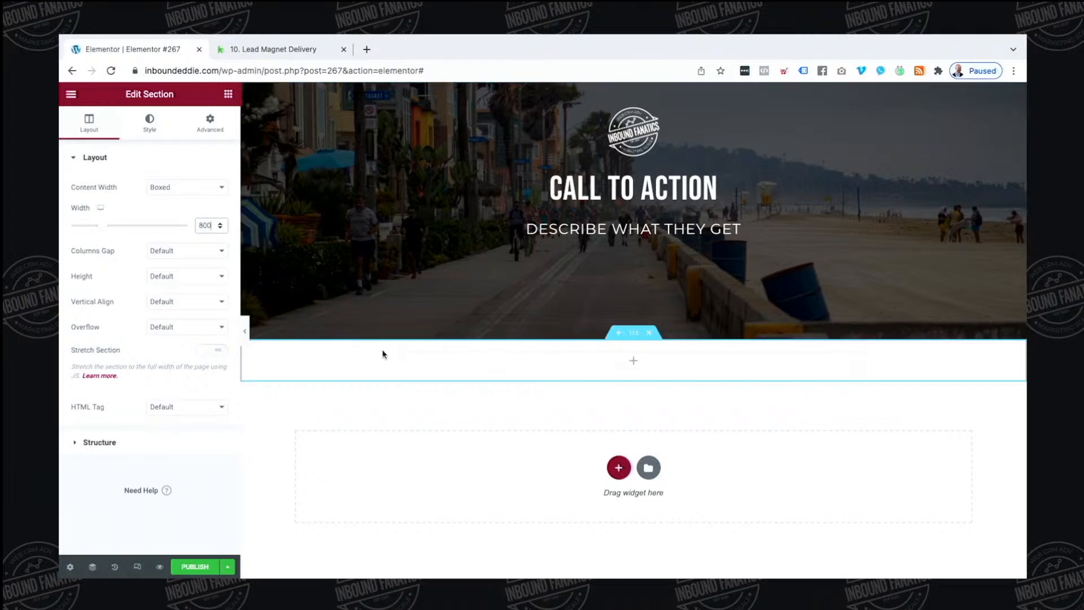
Give the inner column a Classic light grey #E6E6E6 background
click(398, 347)
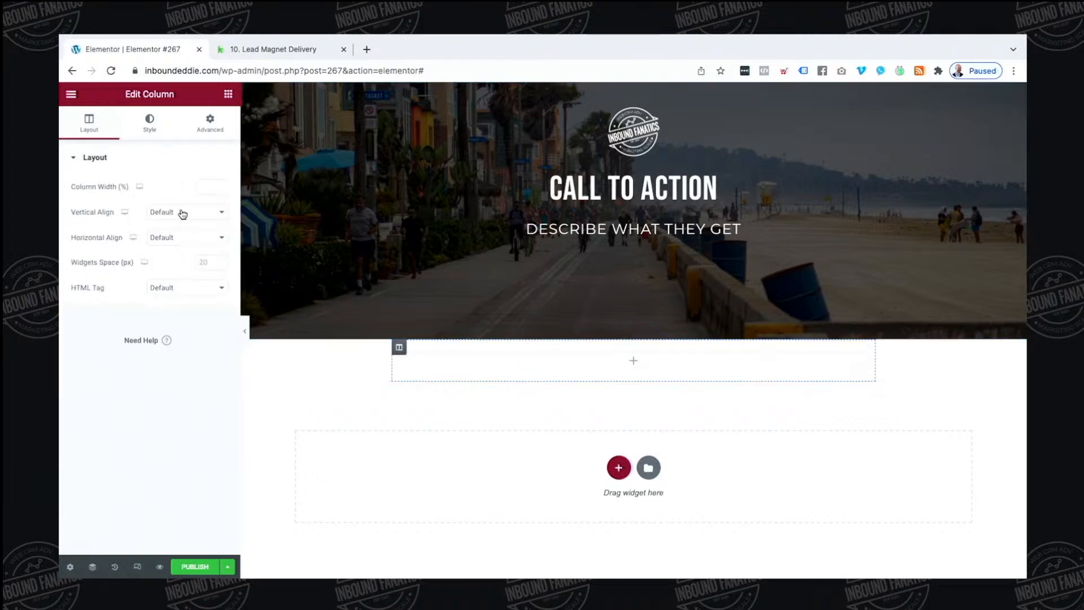
click(151, 125)
click(188, 212)
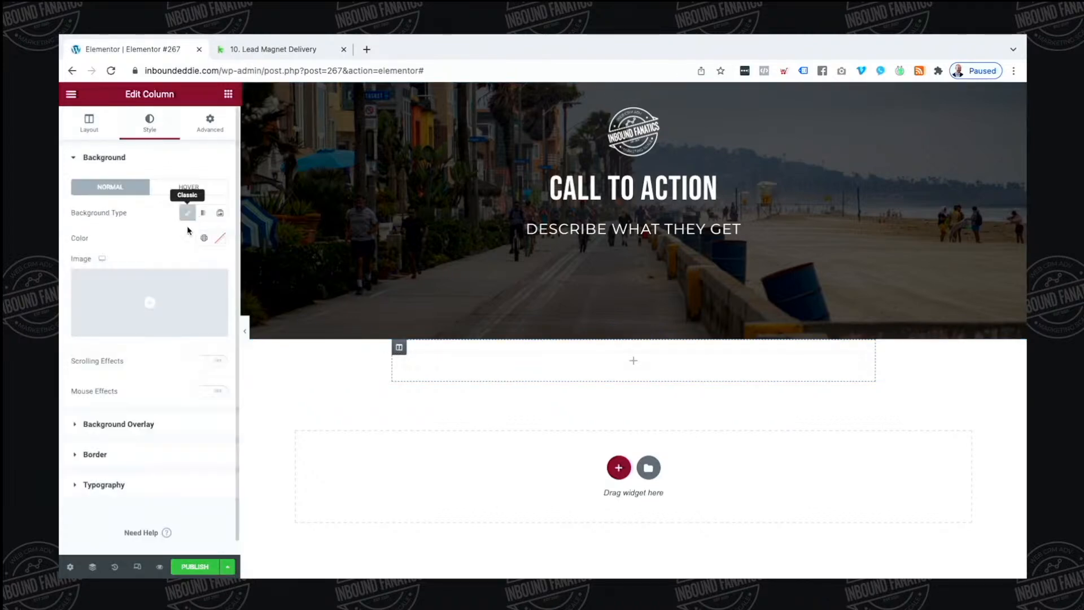
click(204, 239)
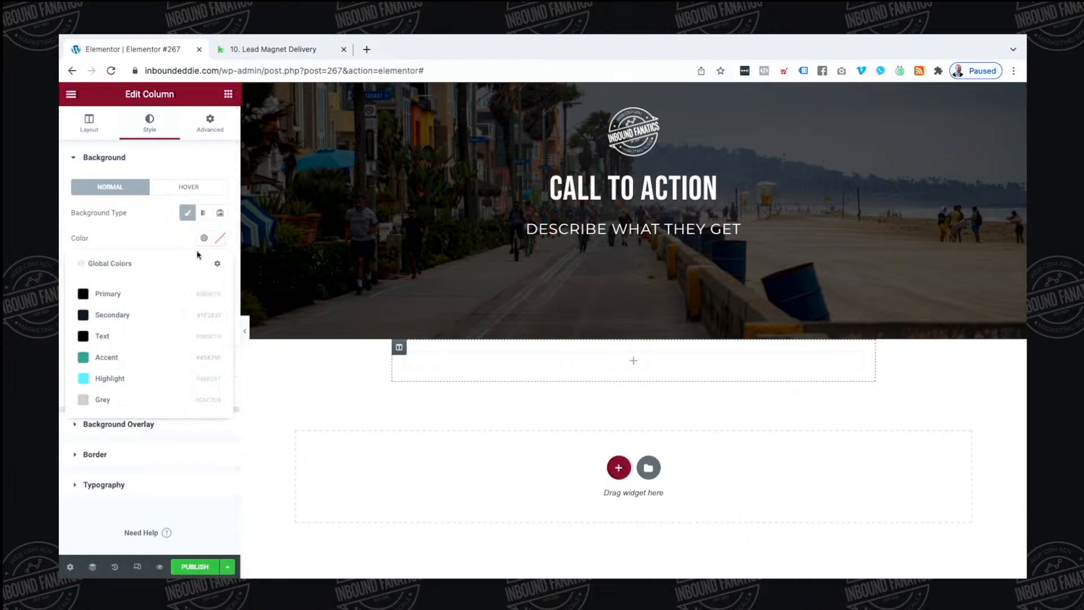
click(189, 236)
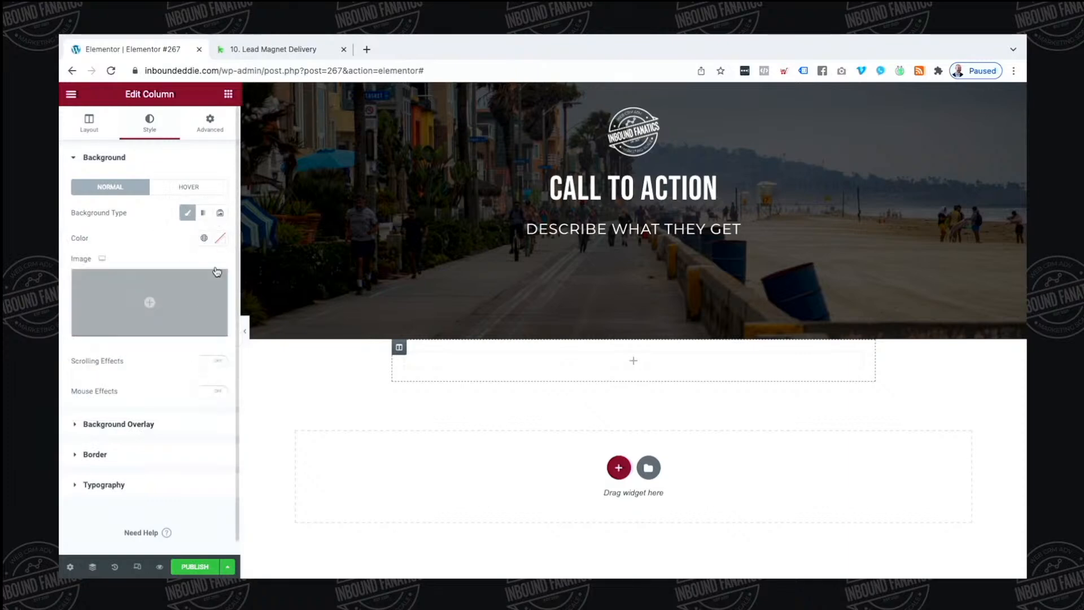
click(220, 237)
drag(107, 314, 59, 291)
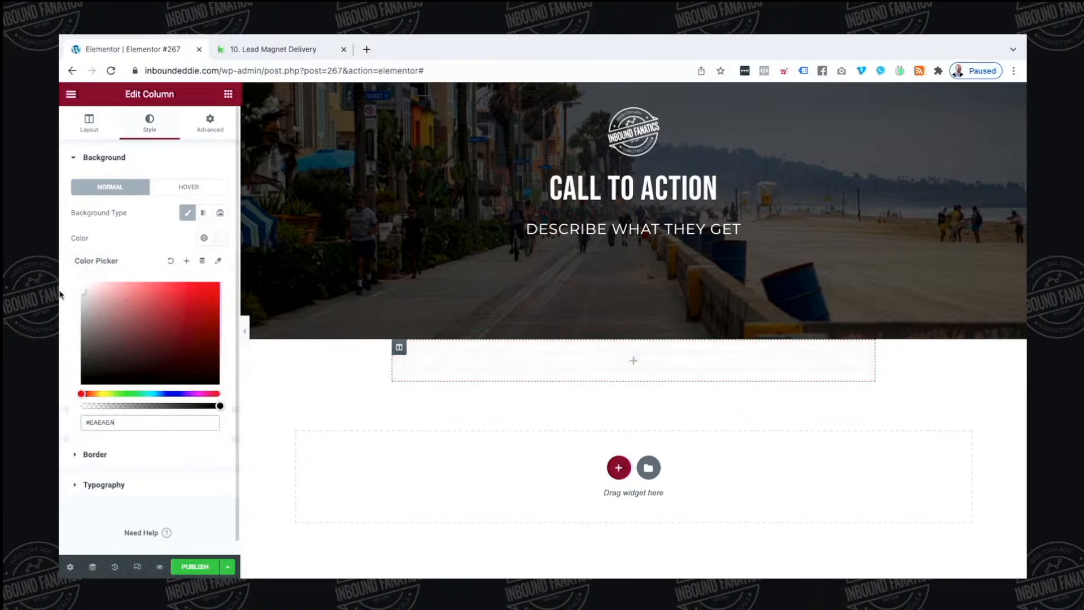
click(120, 227)
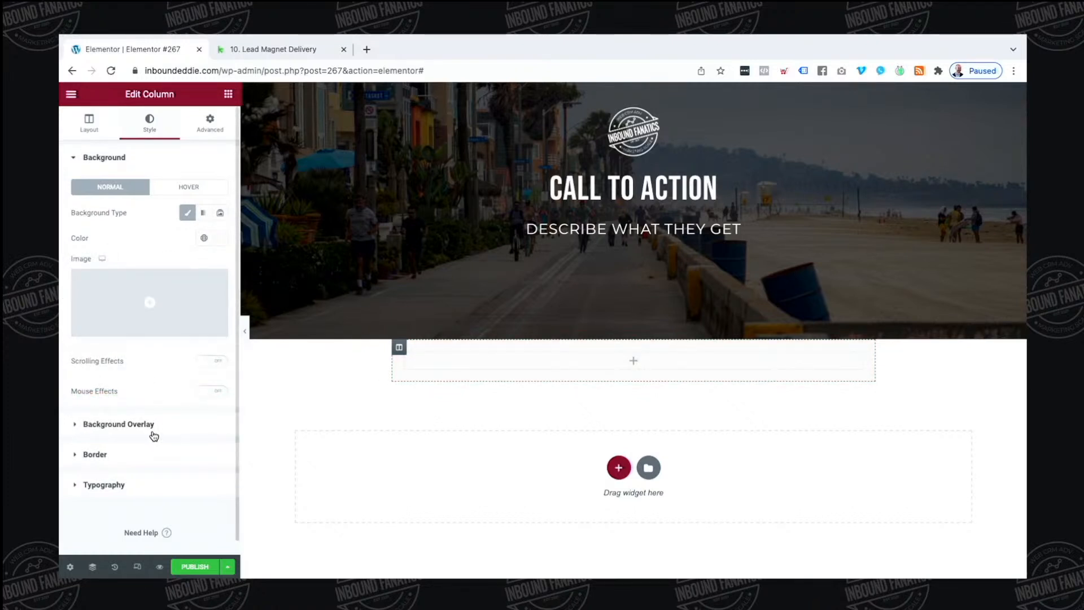
Round the column's corners with a border radius of 4
click(153, 427)
click(134, 330)
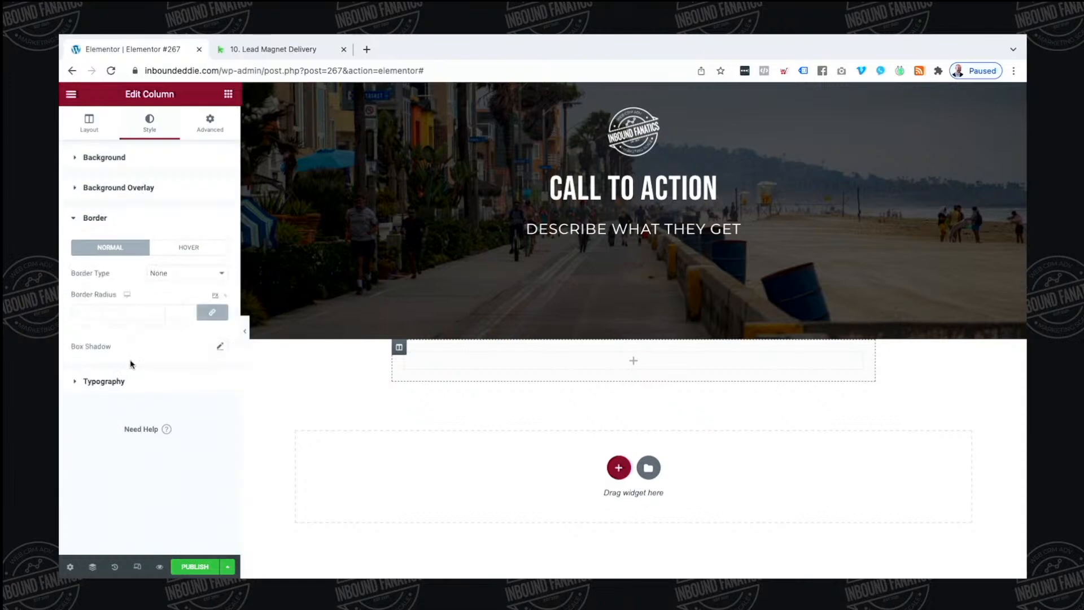
click(89, 307)
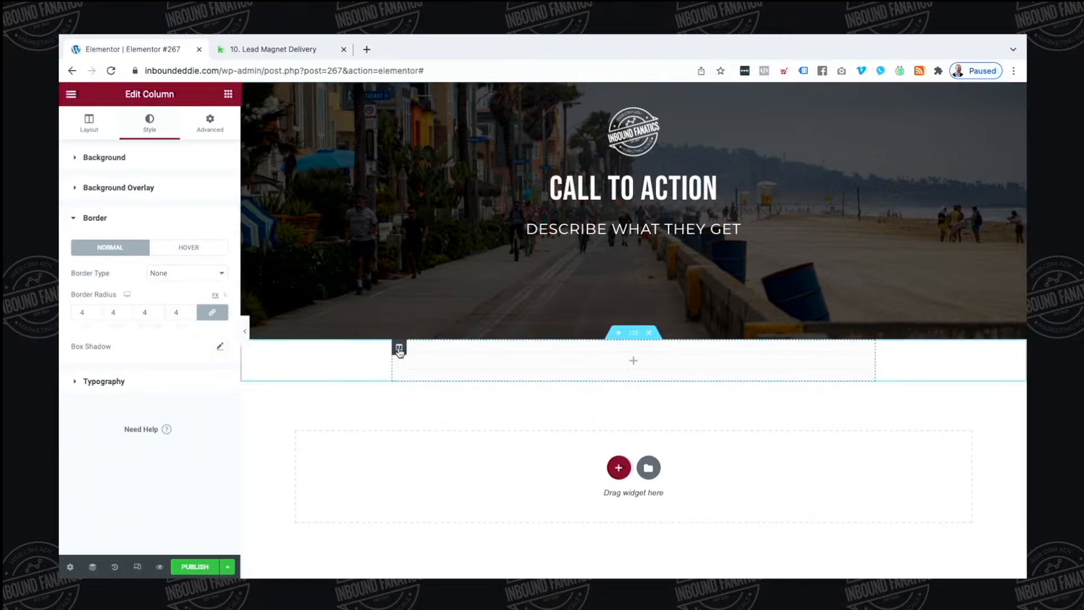
click(210, 124)
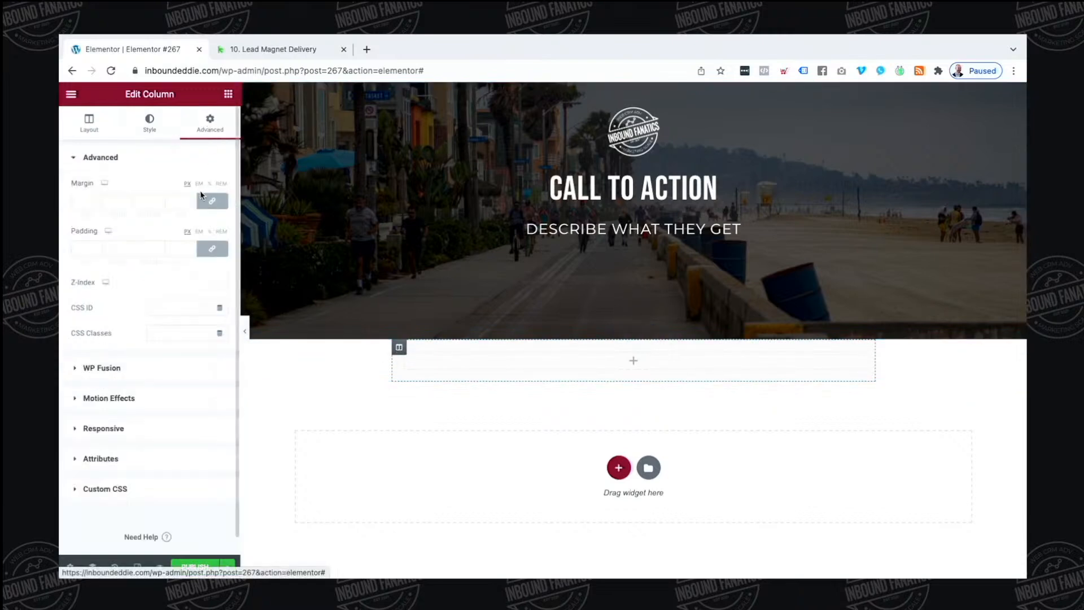
Give the column a -110 top margin so the light box overlaps the beach hero, then preview it
drag(101, 206, 99, 202)
click(99, 201)
click(99, 201)
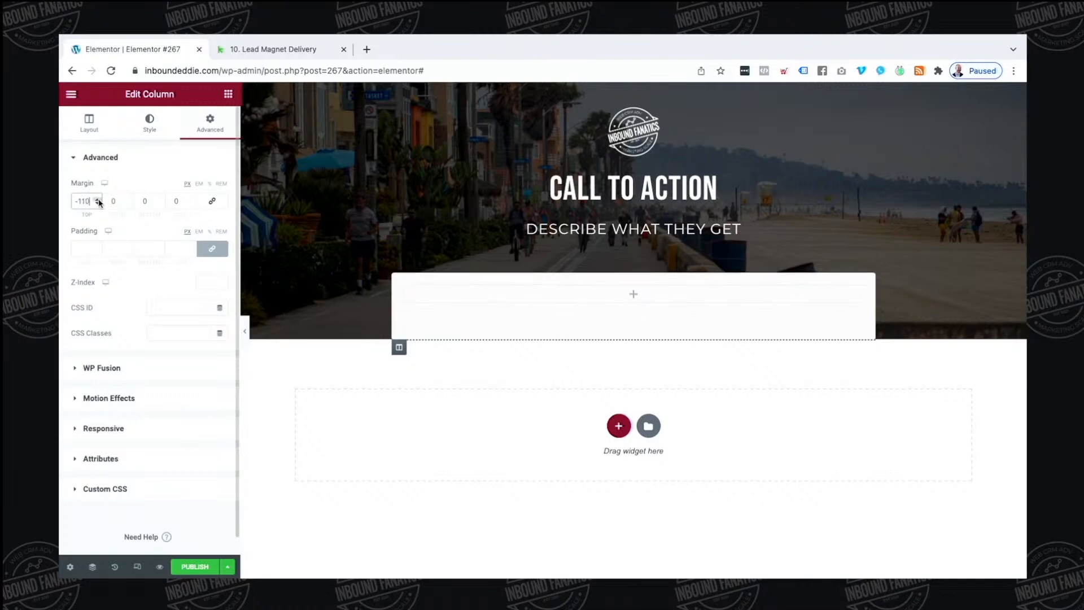
click(244, 333)
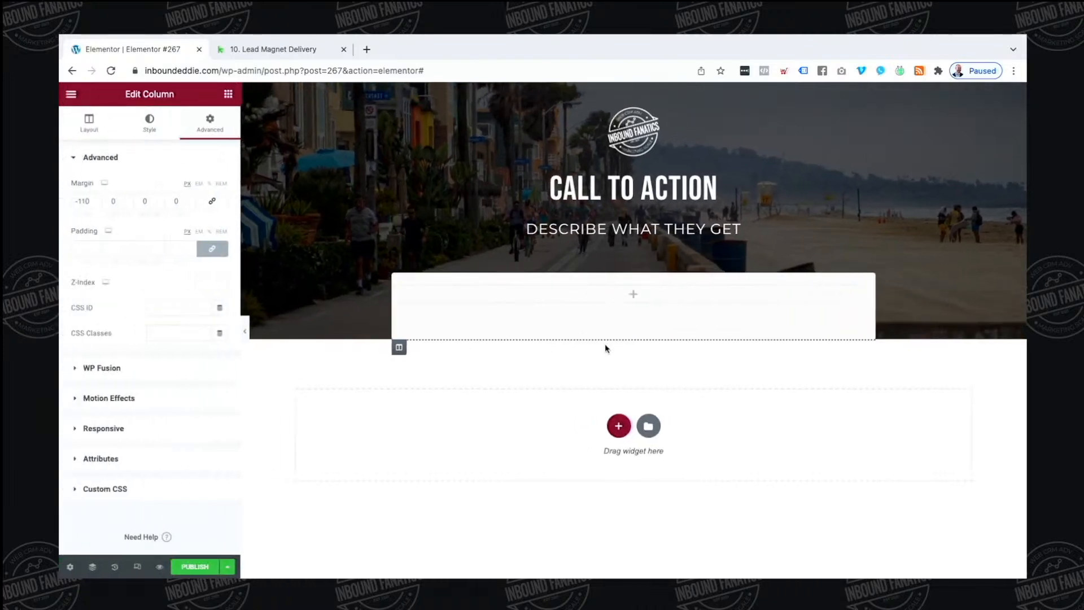
Add a centred Heading reading 'UNLOCK INSTANT ACCESS' to the column and set the column padding to 40
click(232, 96)
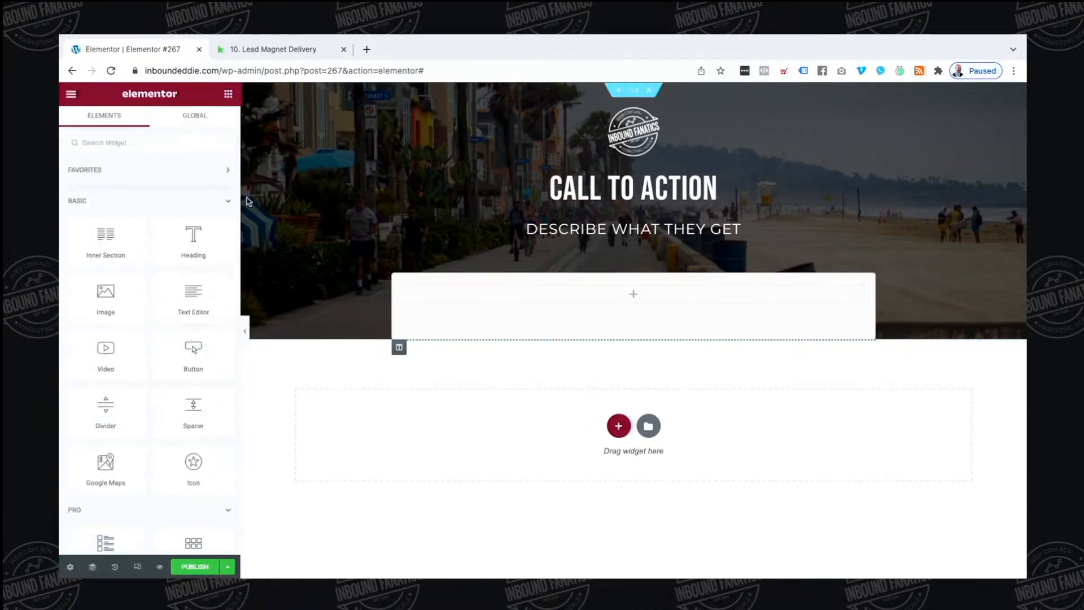
drag(187, 236, 589, 289)
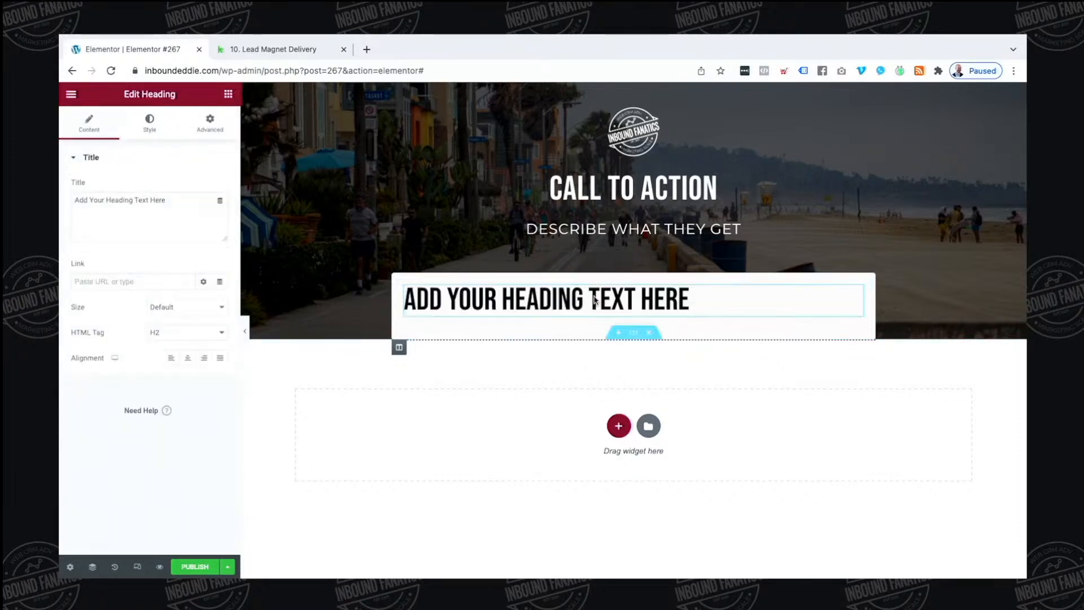
triple_click(174, 212)
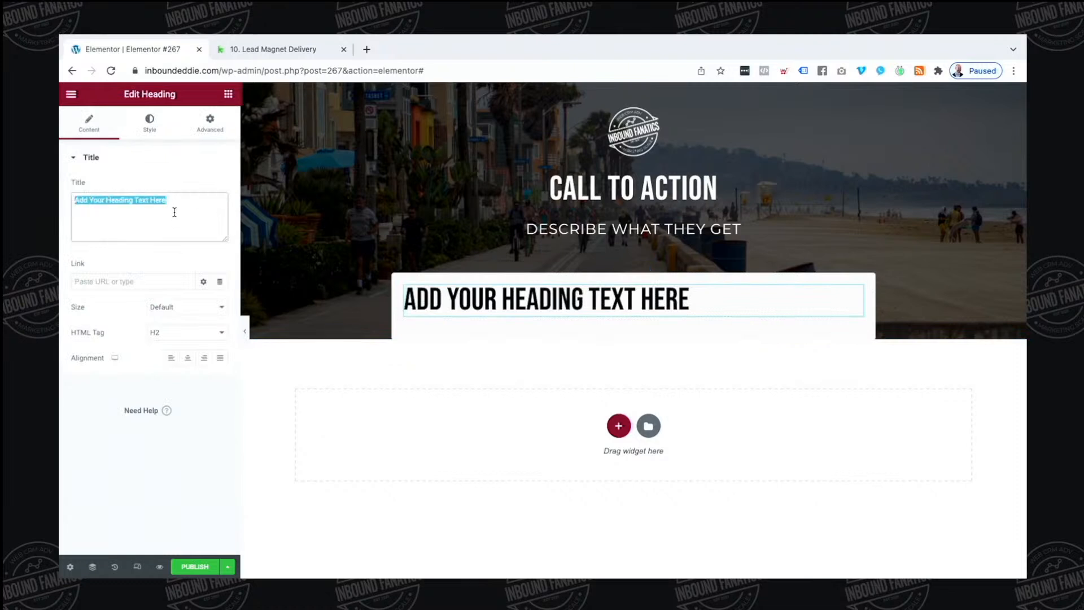
text(U)
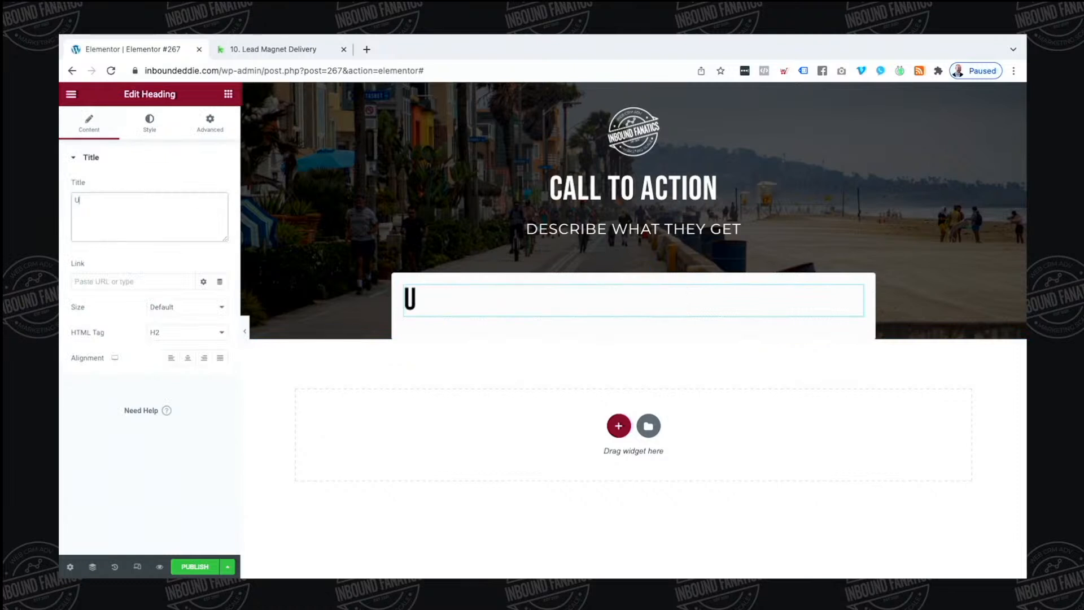
text(NLOCK INSTANT ACCESS)
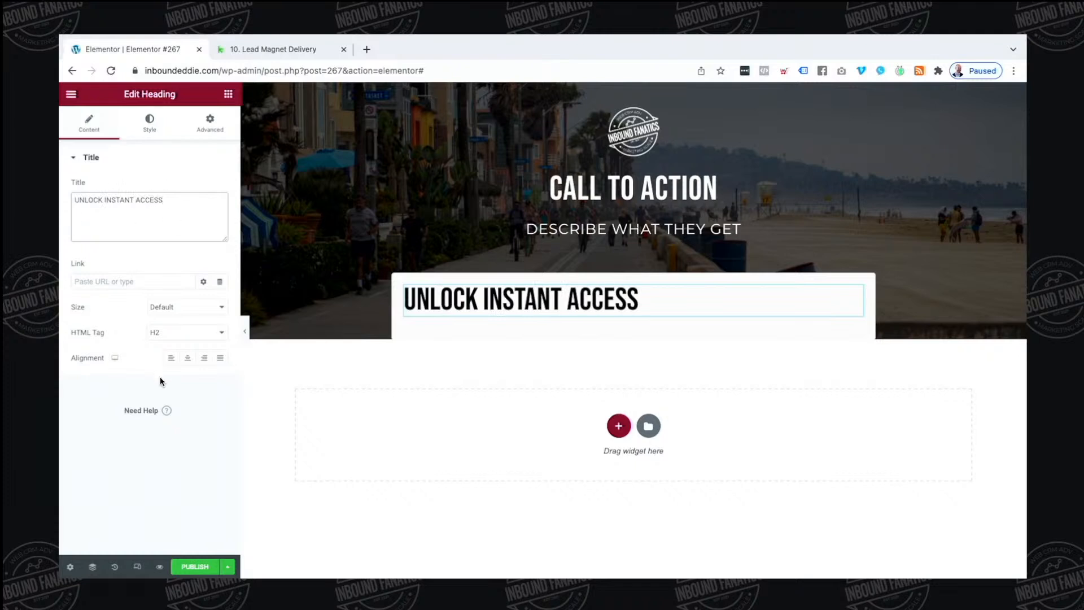
click(187, 357)
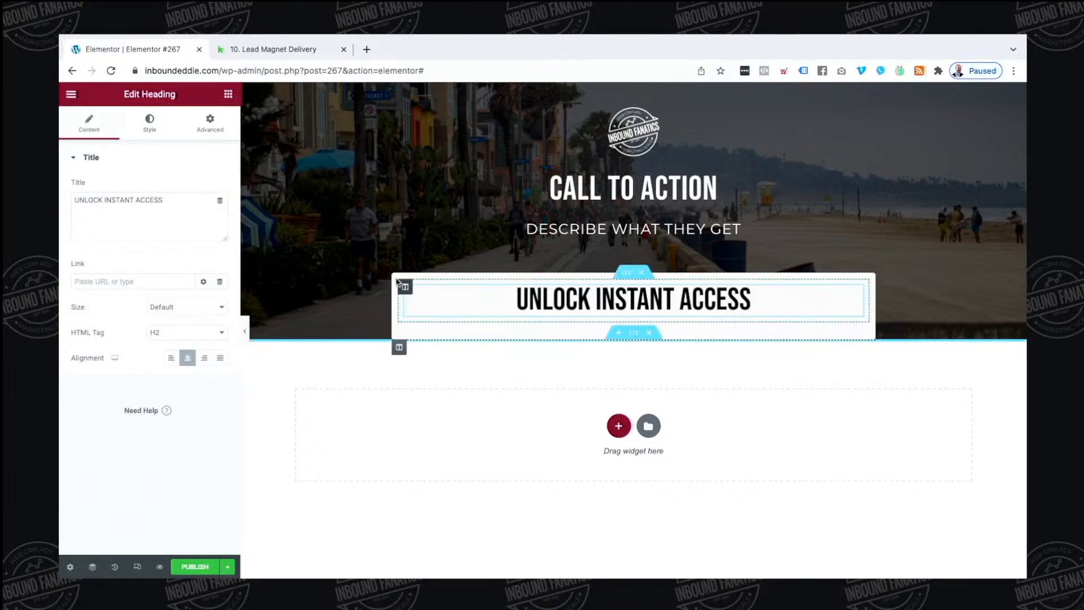
click(399, 347)
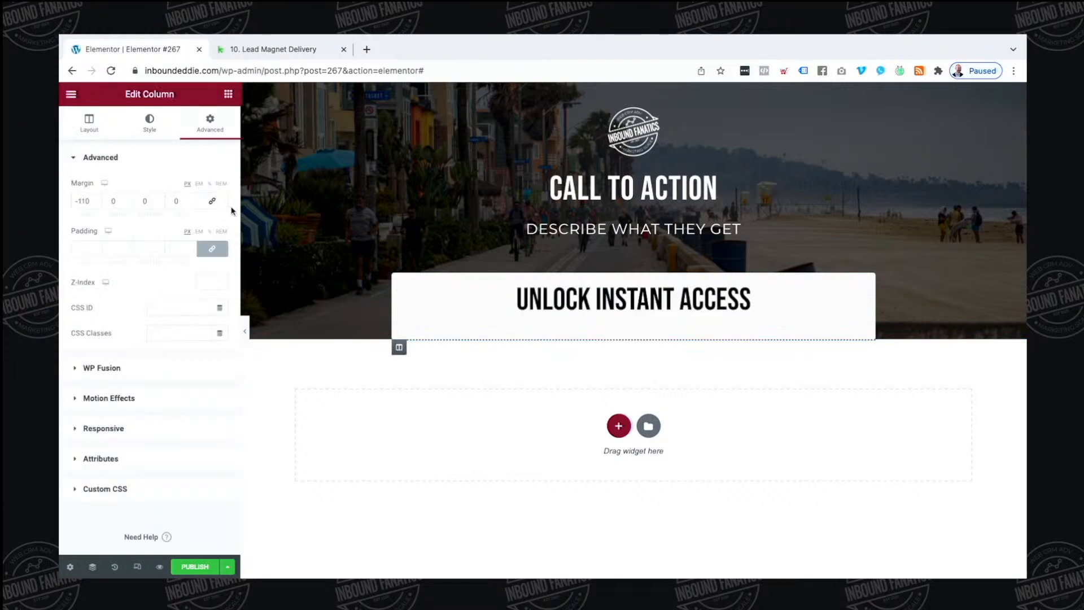
text(40)
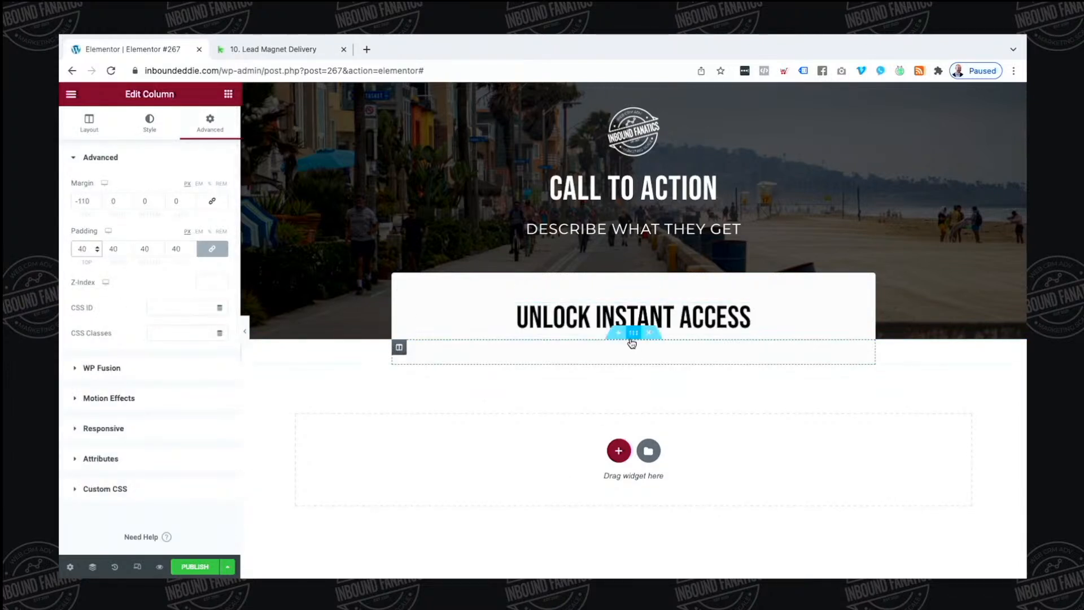
Drop a Form widget with Name, Email, Message and Send into the box, keeping the heading above it
click(228, 94)
click(186, 139)
text(form)
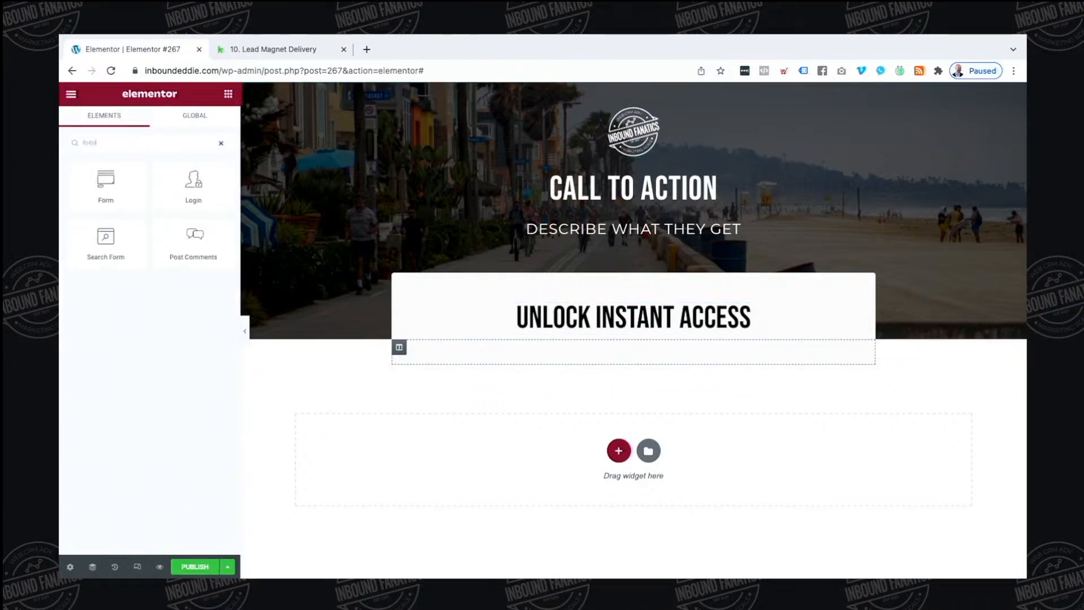
drag(122, 186, 638, 318)
drag(788, 531, 724, 310)
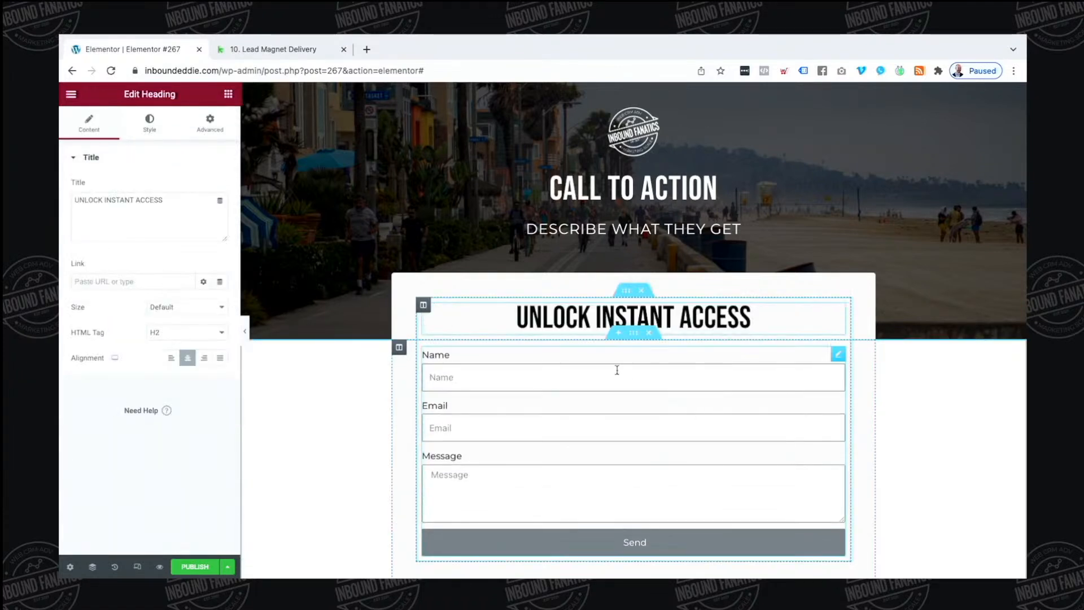
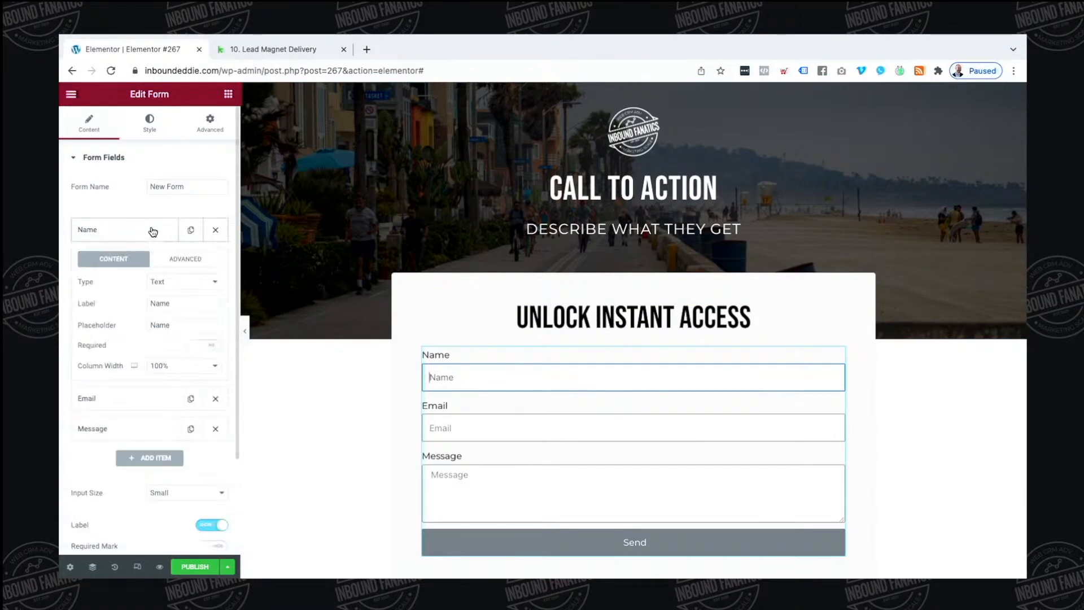
Rename the Name field to First Name, give it ID firstname, and make it required
double_click(173, 297)
text(First)
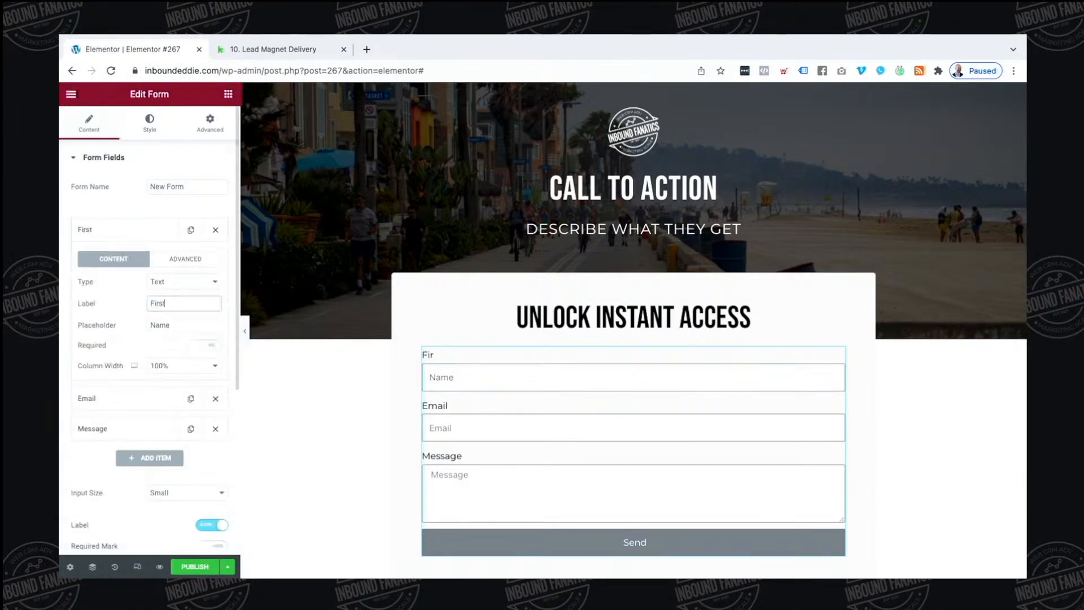
text( Name)
key(Tab)
text(Fir)
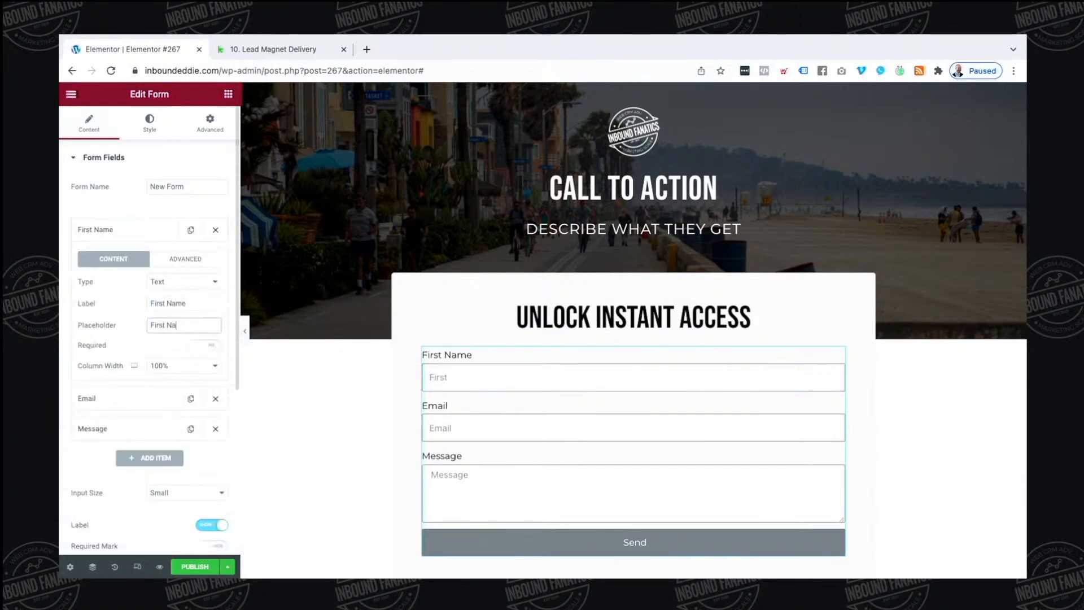
click(176, 258)
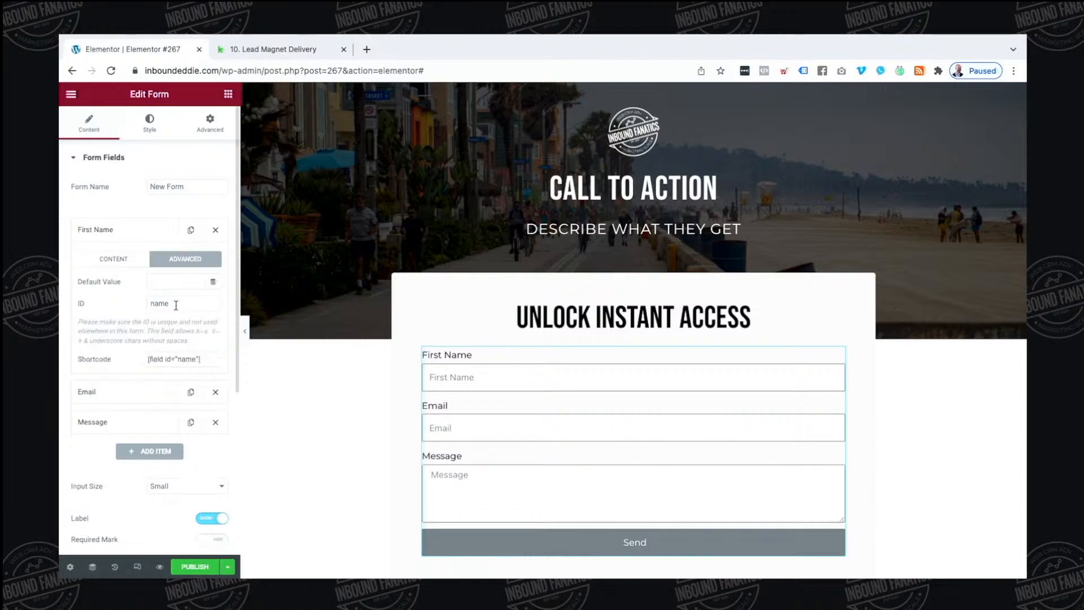
double_click(158, 303)
text(firstname)
click(175, 359)
click(105, 260)
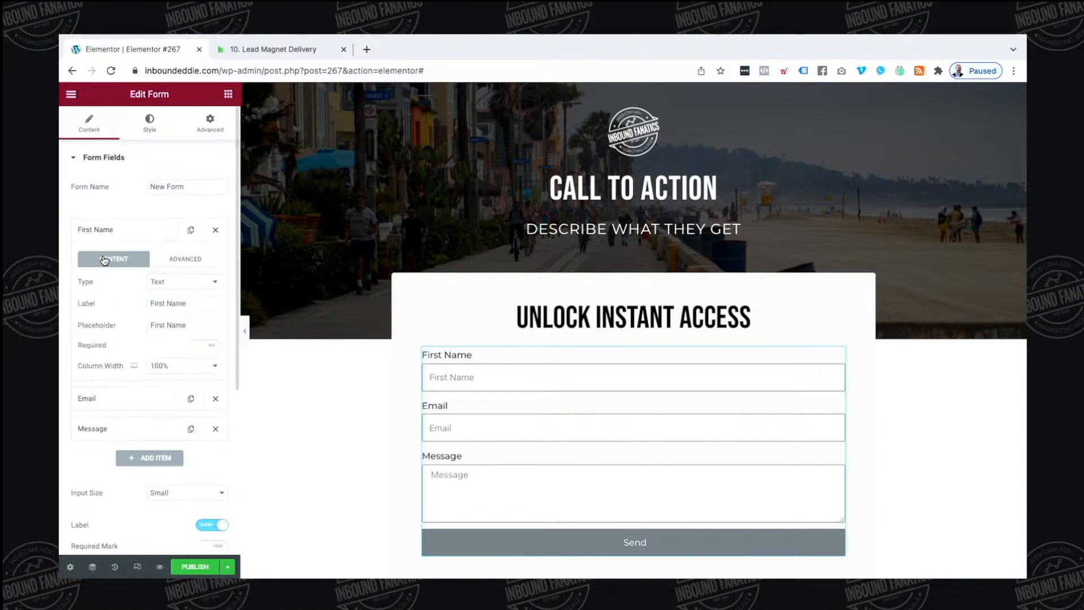
click(207, 346)
Delete the Message field and set placeholders 'Your Email Address*' and 'First Name*'
click(215, 428)
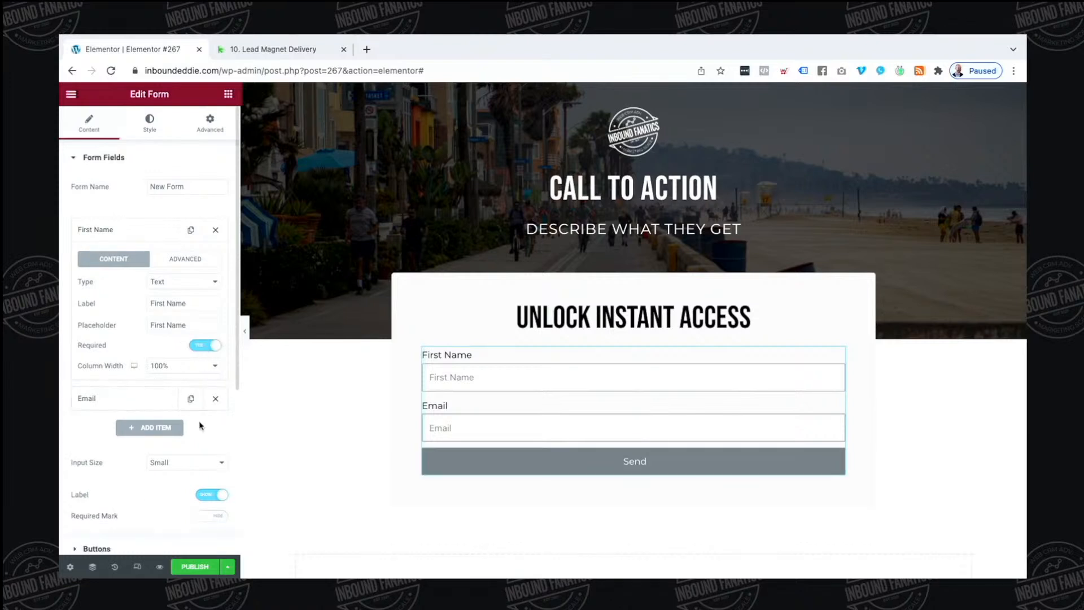
click(124, 398)
click(185, 349)
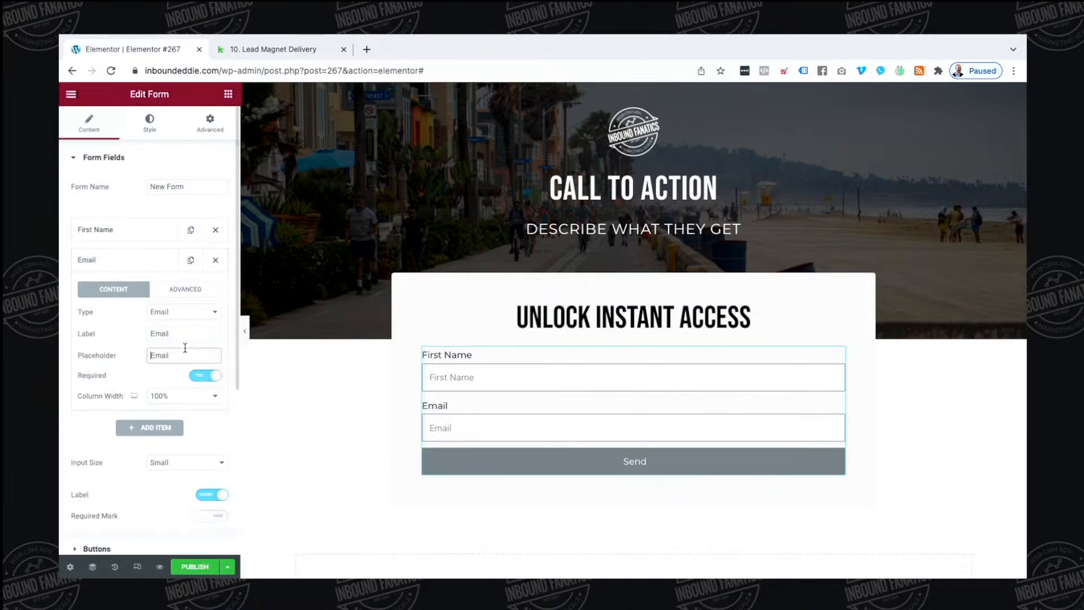
text(Your)
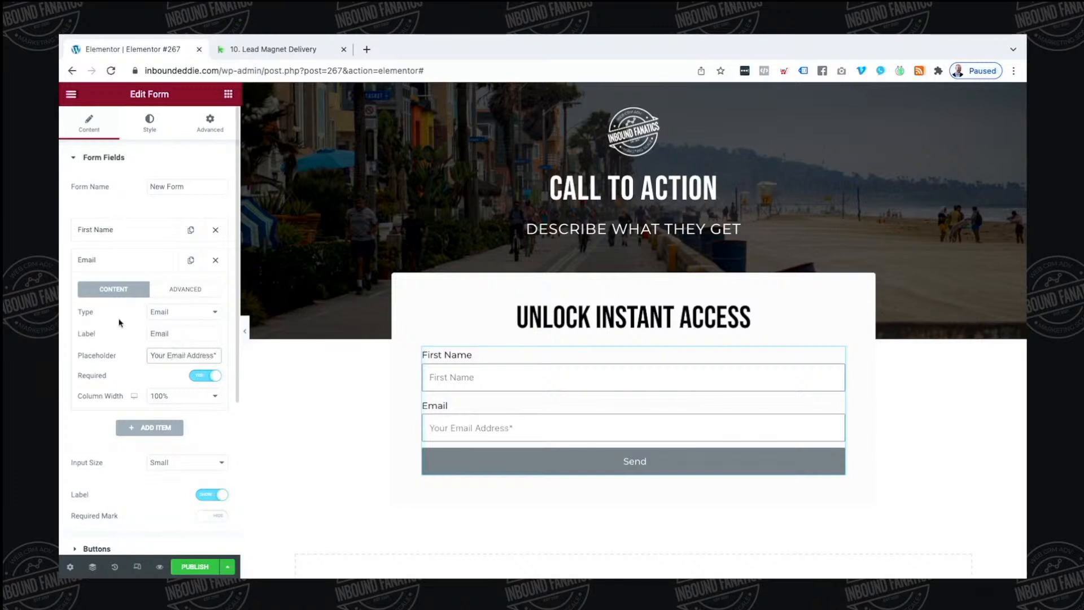
click(121, 232)
click(196, 325)
text(*)
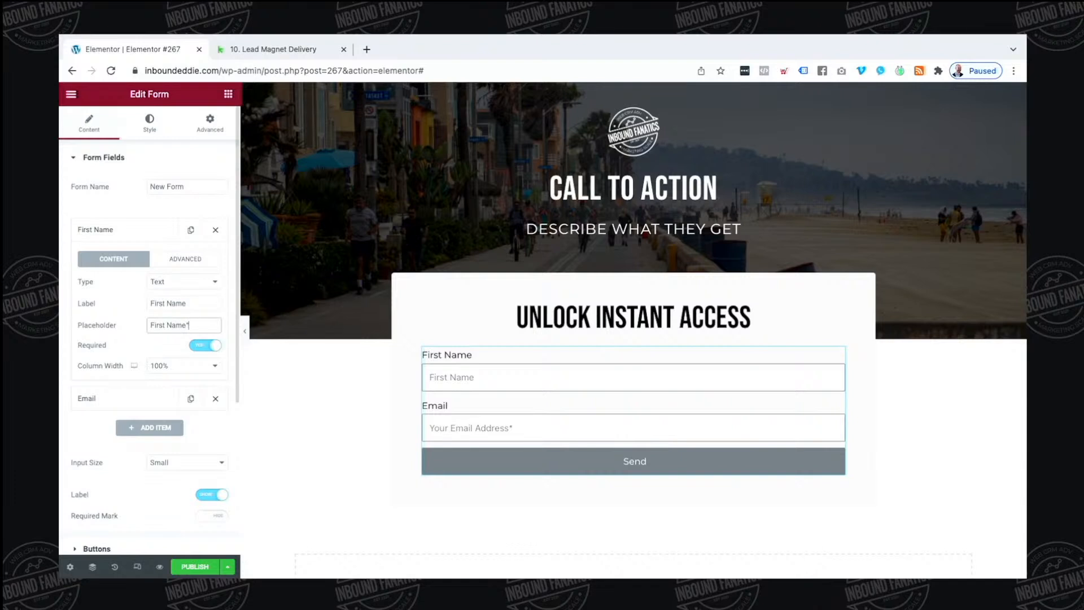
Hide the field labels and set the input size to Medium
click(210, 496)
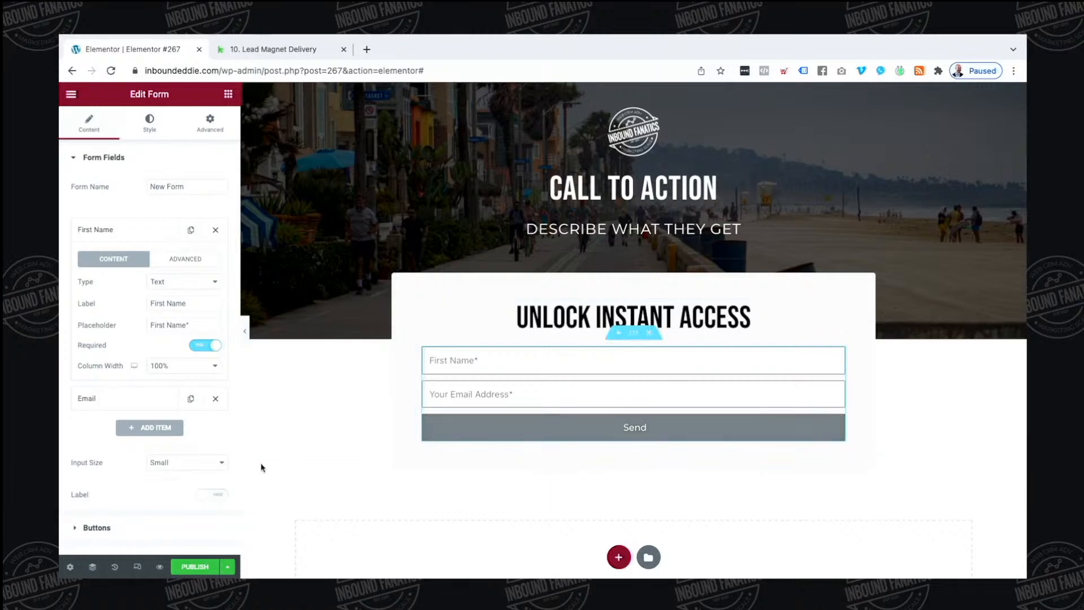
click(186, 462)
click(151, 474)
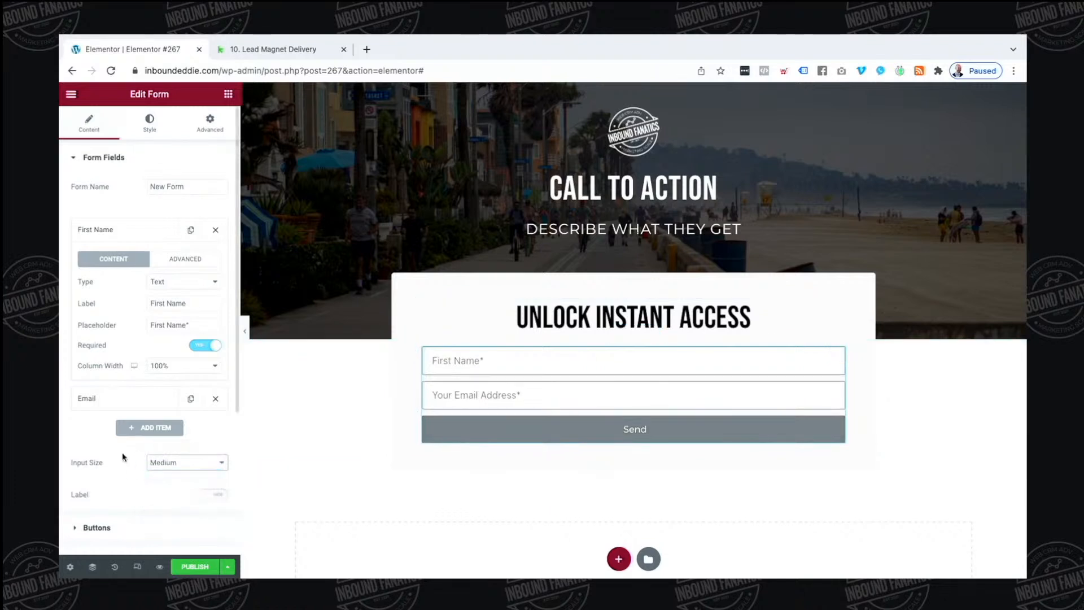
Change the submit button text to CONTINUE
scroll(121, 472, down, 1)
click(121, 470)
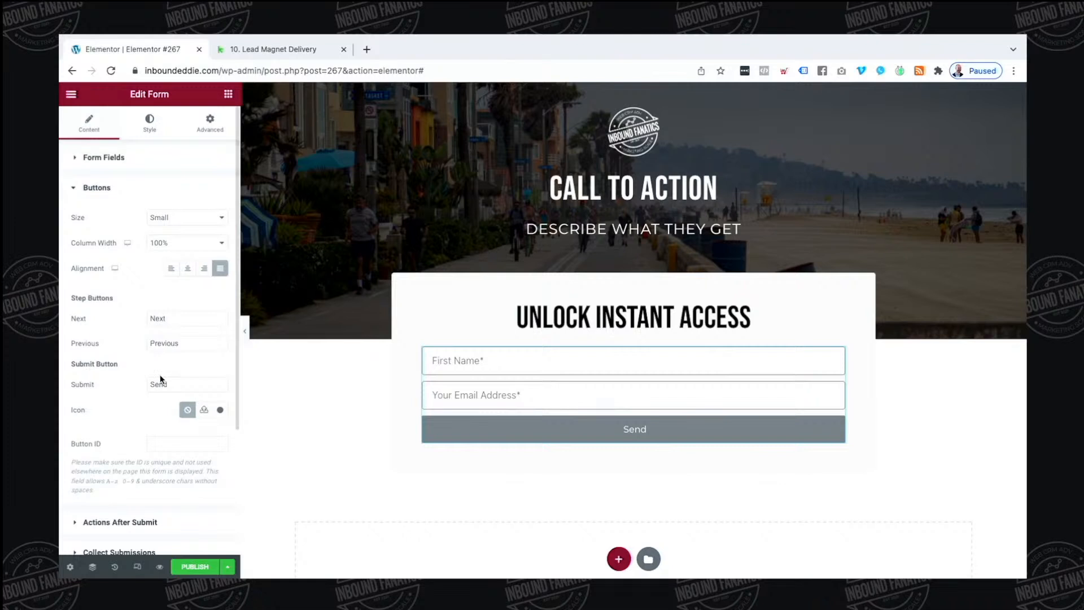
text(SEND ME THE REPORT)
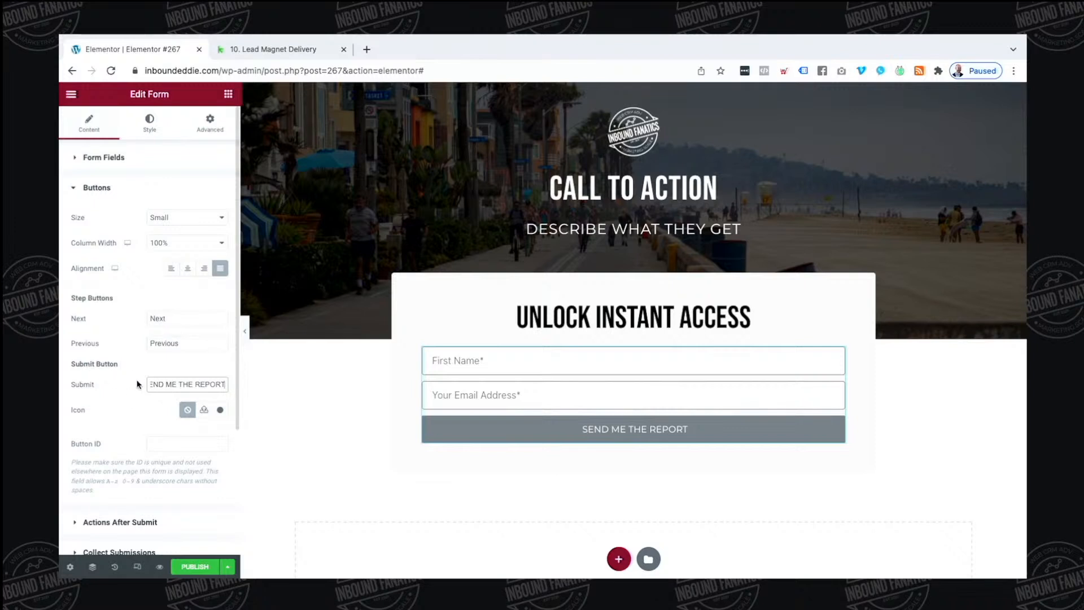
drag(224, 384, 150, 384)
text(CONTINUE)
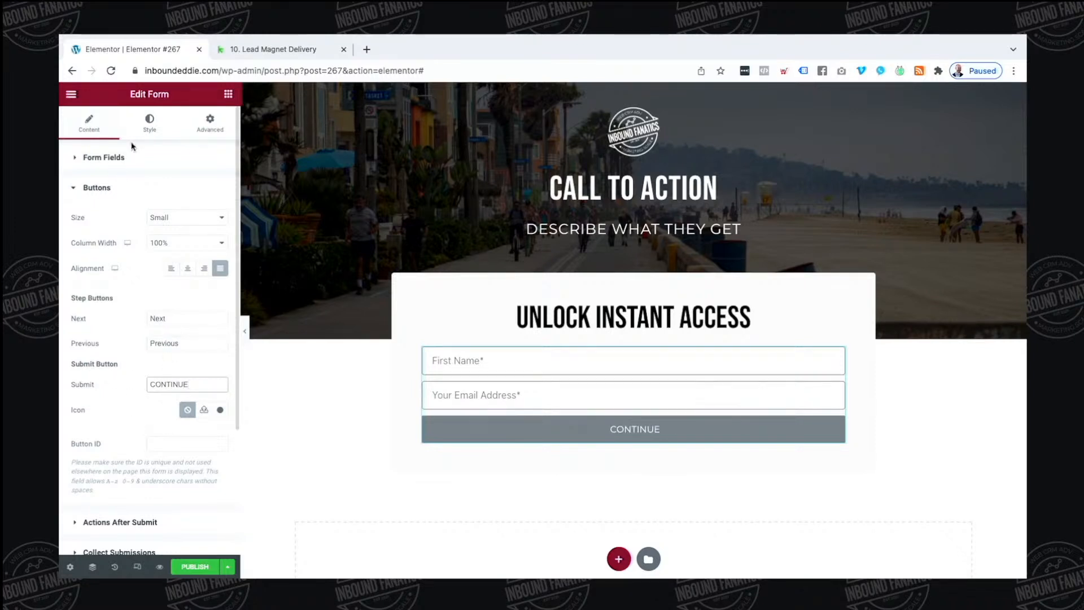
Set the Previous and Next & Submit button backgrounds to the teal Accent global colour
click(149, 121)
scroll(165, 361, down, 2)
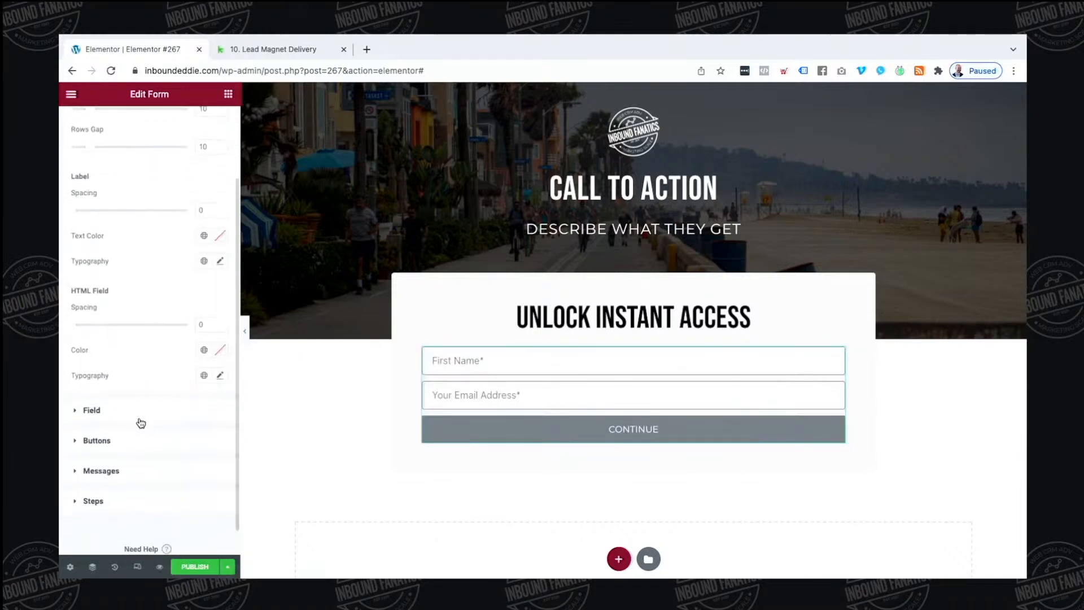
click(135, 415)
click(126, 412)
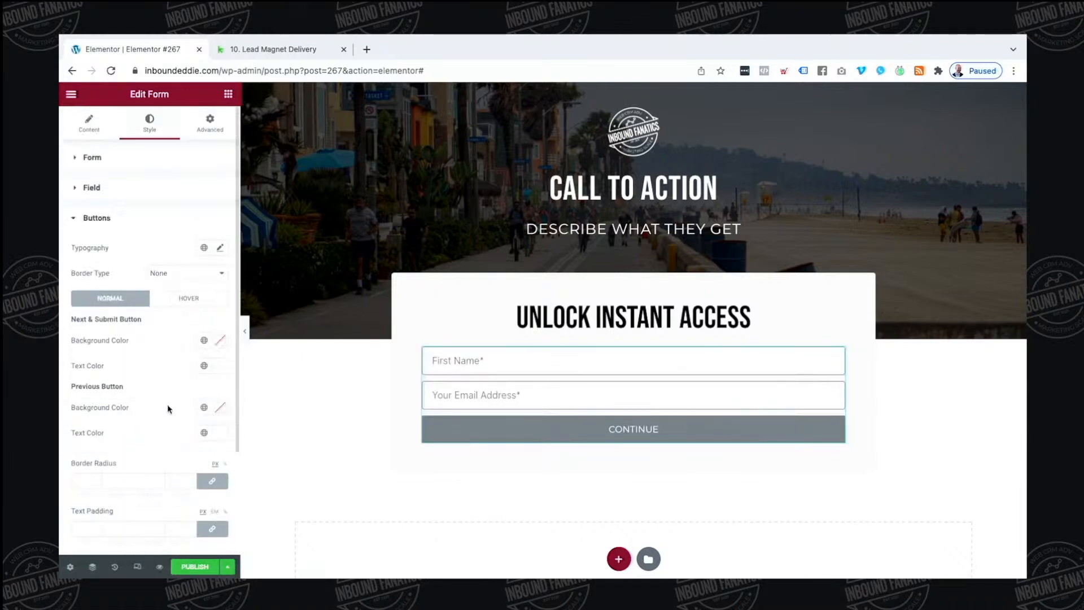
click(203, 407)
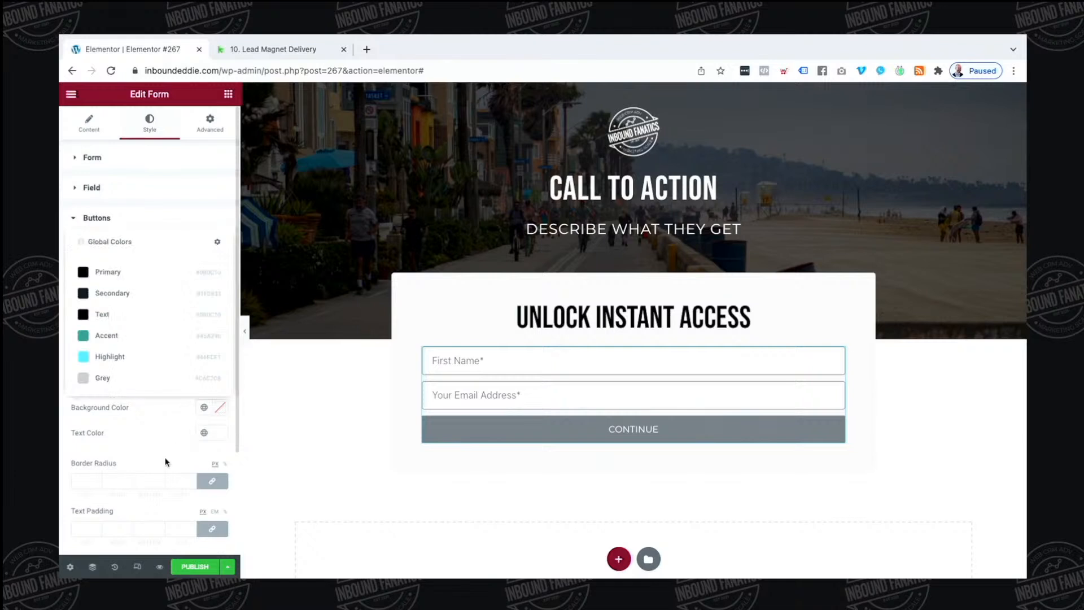
click(156, 354)
click(204, 340)
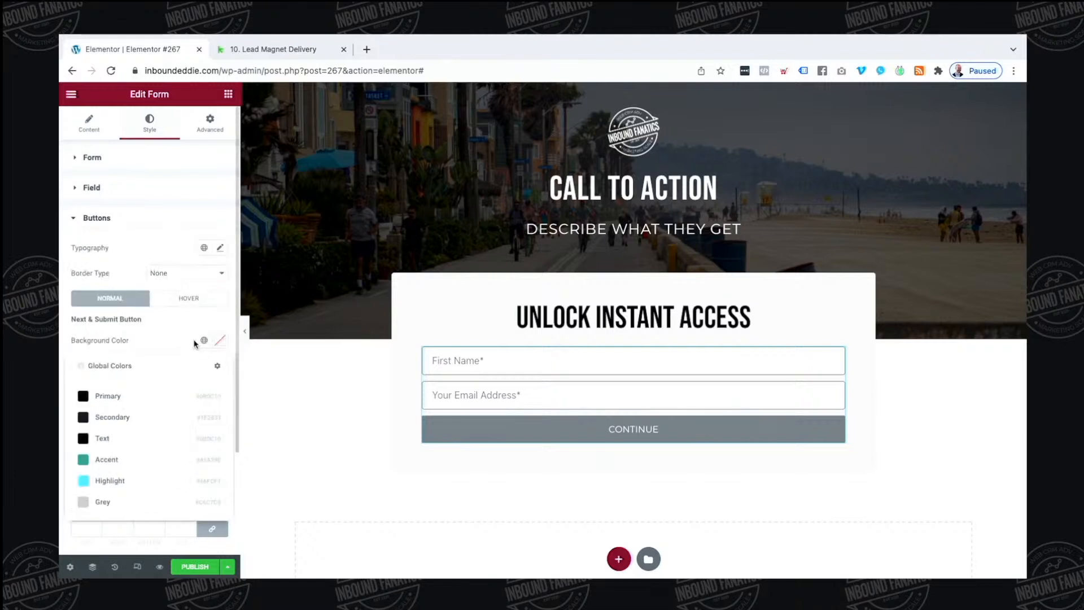
click(141, 463)
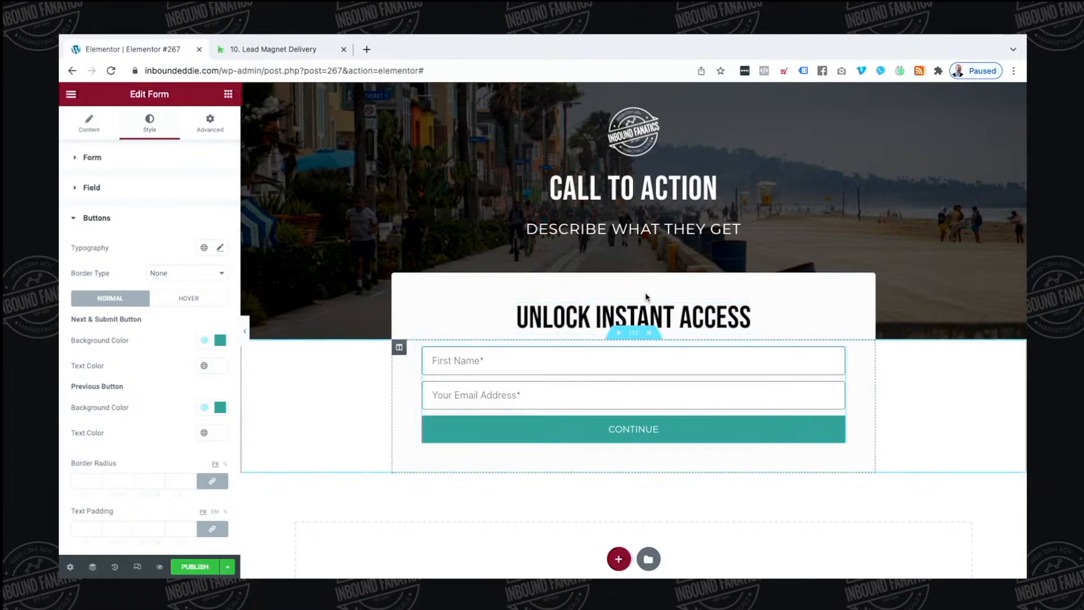
Unlink the form column's padding and set top and bottom to 80
click(399, 347)
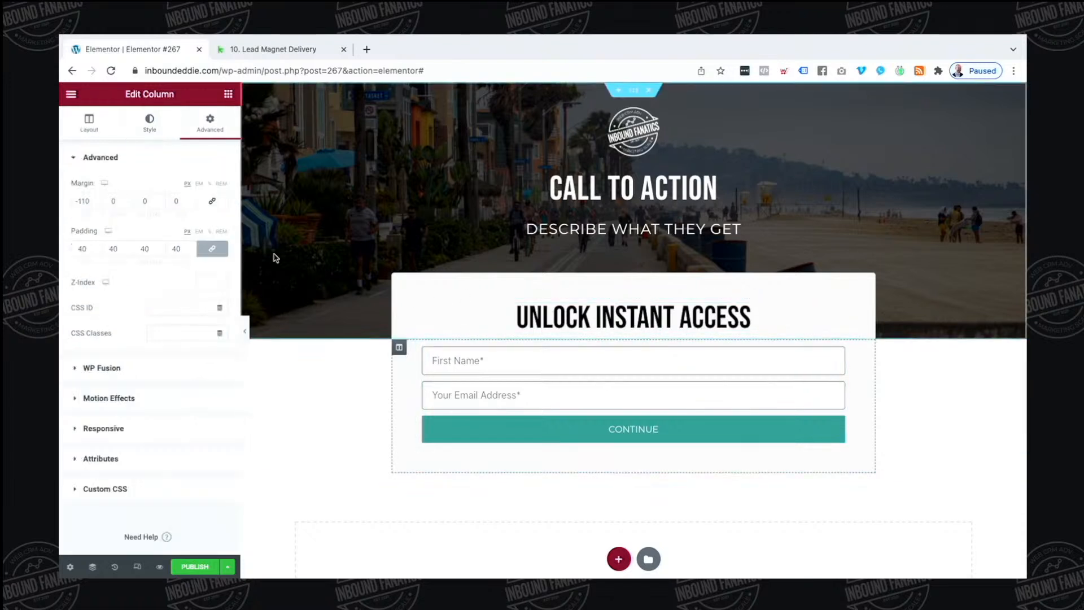
click(212, 248)
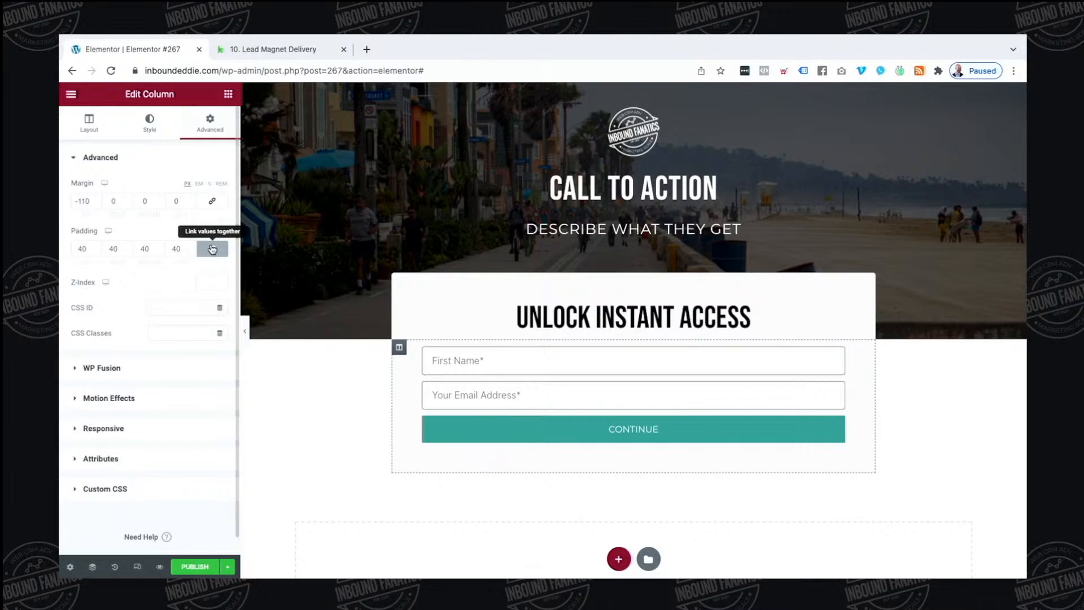
click(82, 248)
text(80)
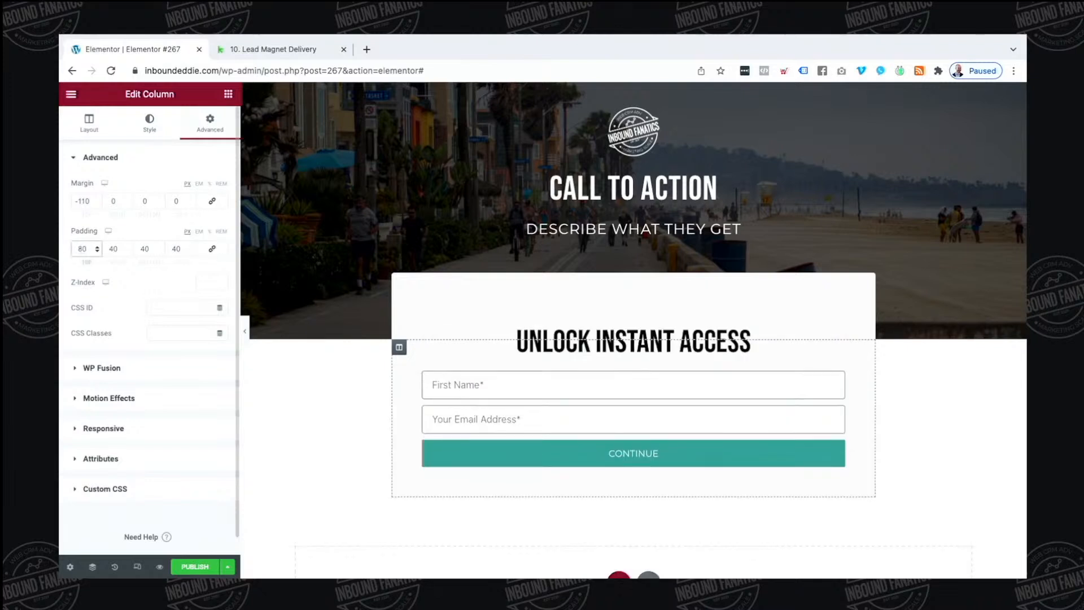
key(Tab)
key(Tab)
text(80)
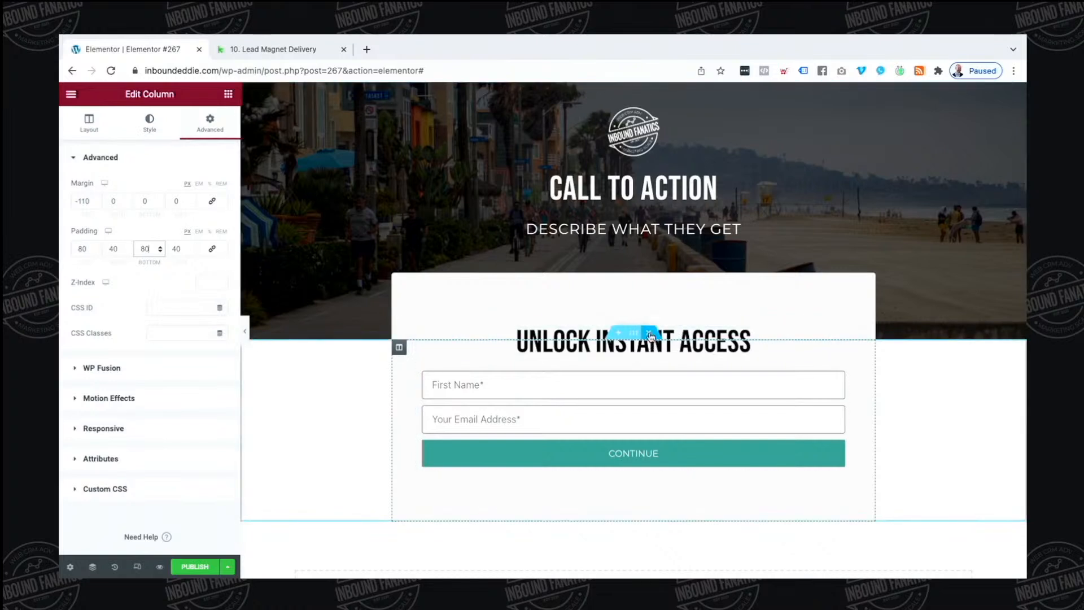
Set the section's layout width to 700
click(633, 333)
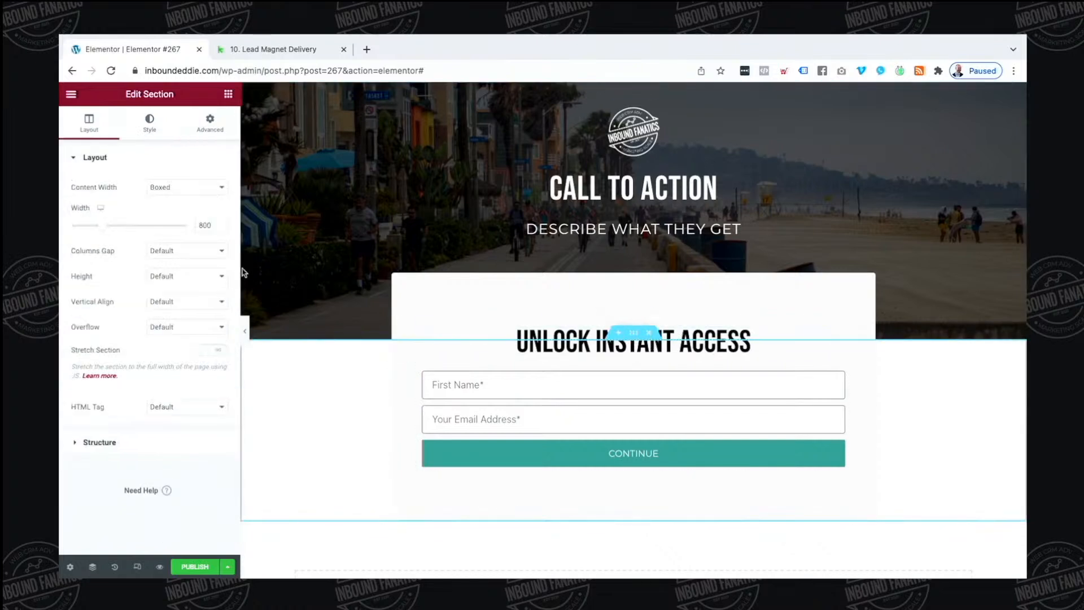
double_click(209, 225)
key(BackSpace)
text(700)
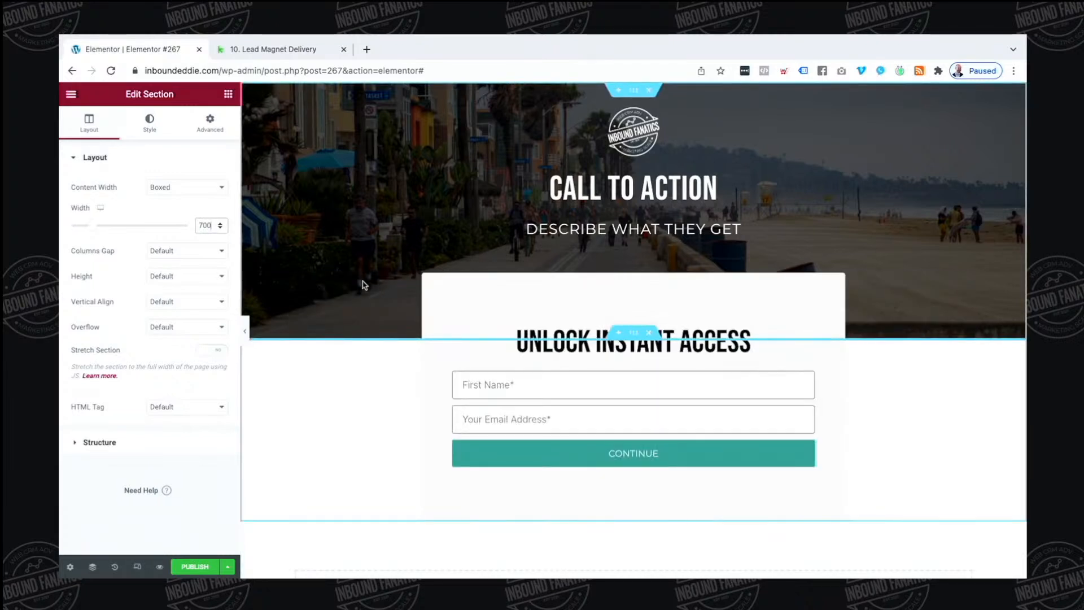
scroll(370, 284, down, 3)
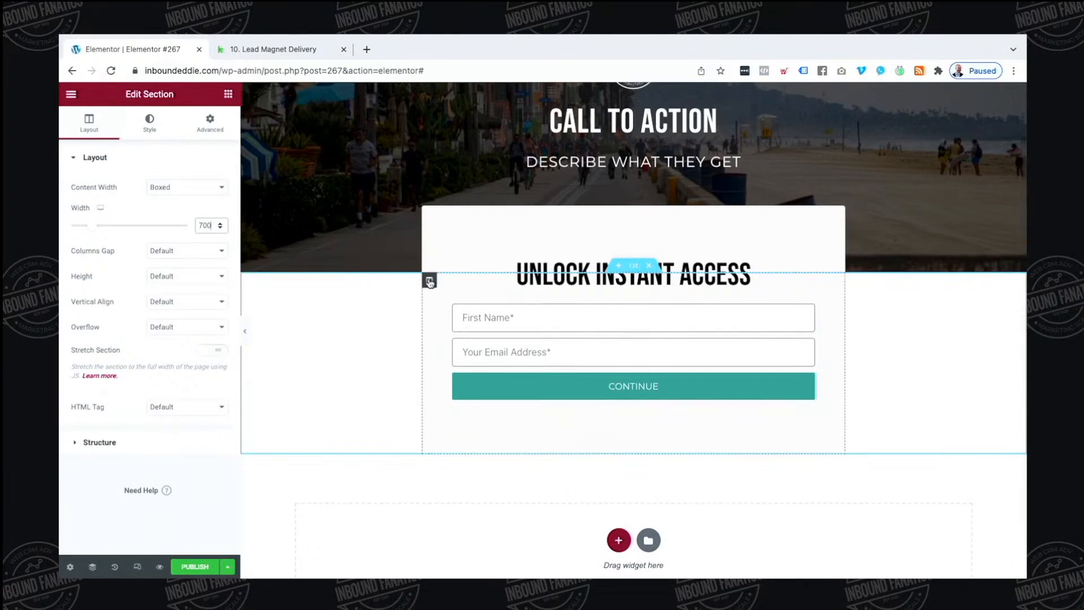
Reduce the column's top and bottom padding to 60 and preview the page
click(429, 281)
double_click(72, 248)
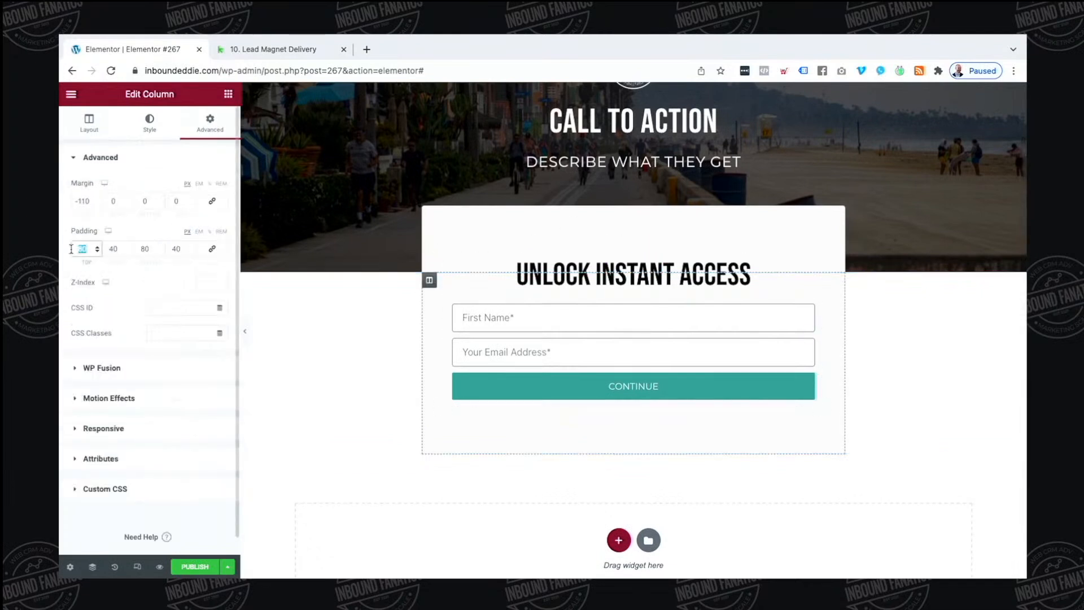
text(60)
key(Tab)
key(Tab)
text(60)
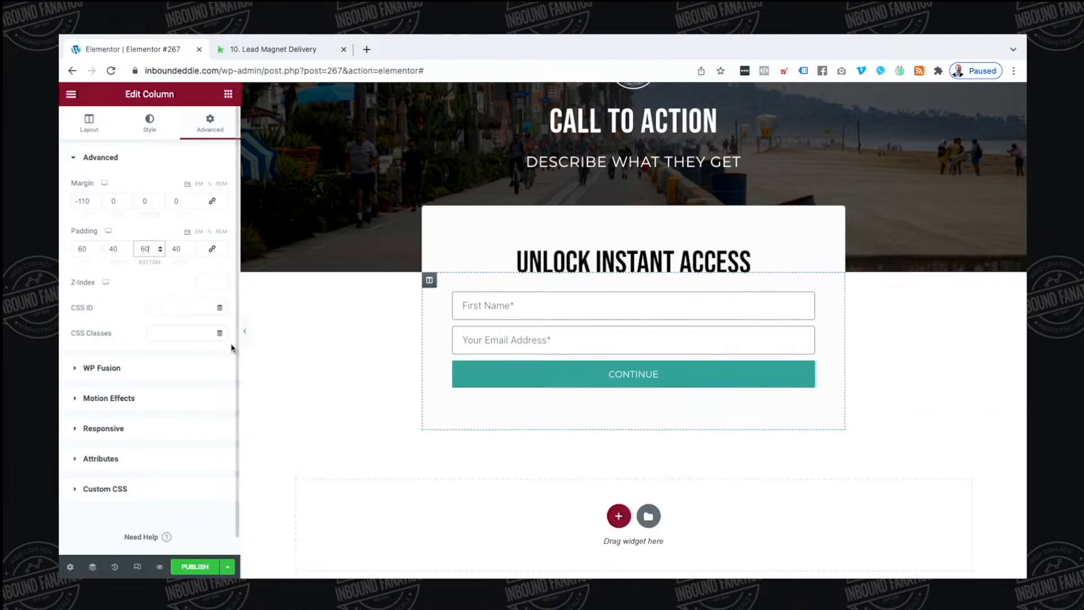
click(243, 334)
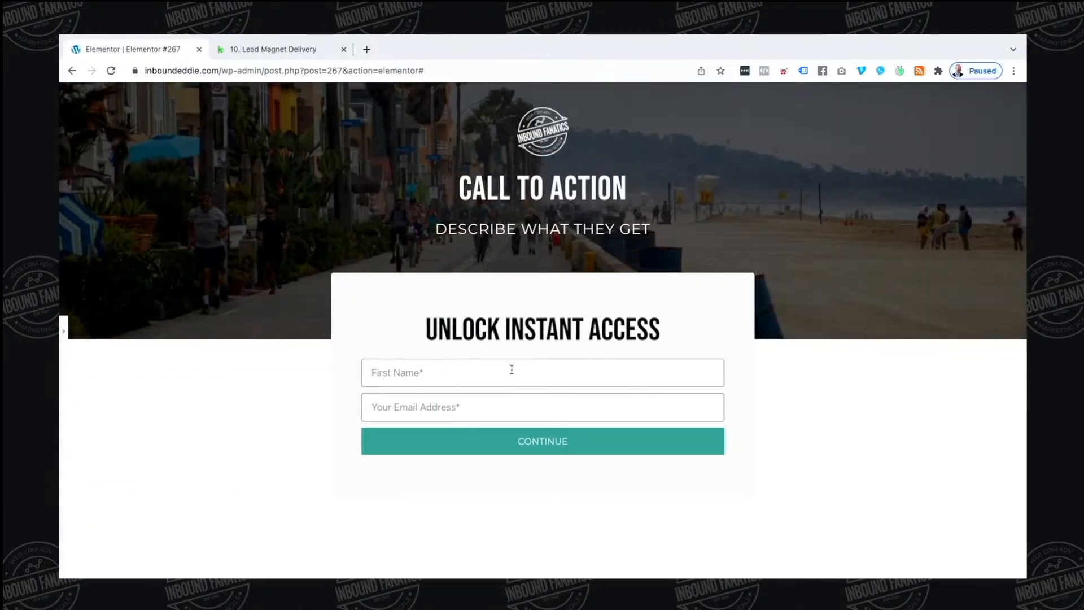
click(63, 333)
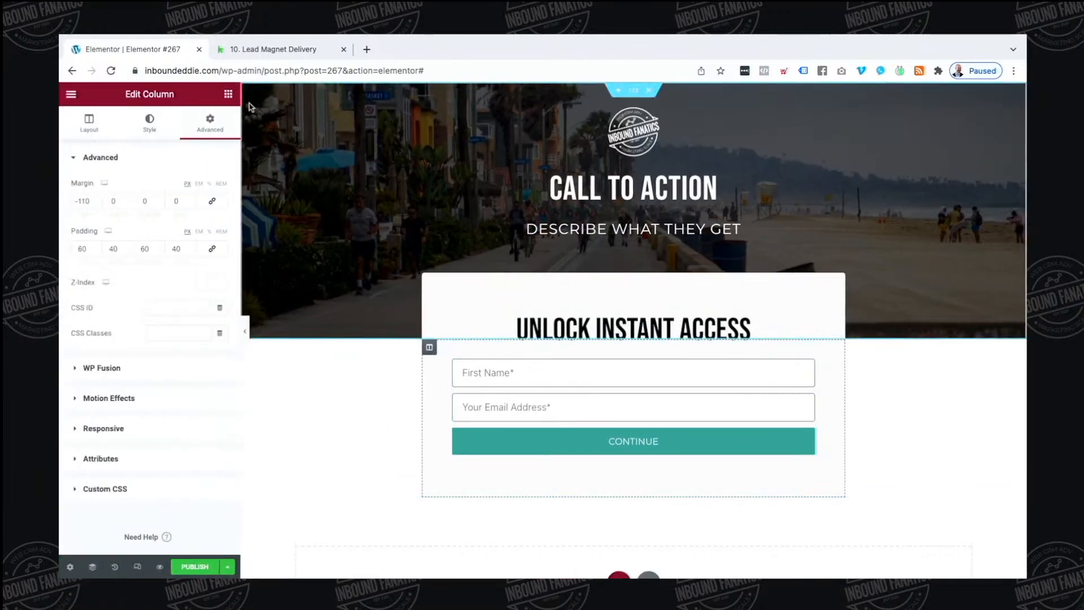
Add a Text Editor below the CONTINUE button reading '*We hate spam as much as you do'
click(228, 93)
drag(197, 308, 606, 454)
click(152, 355)
key(super+a)
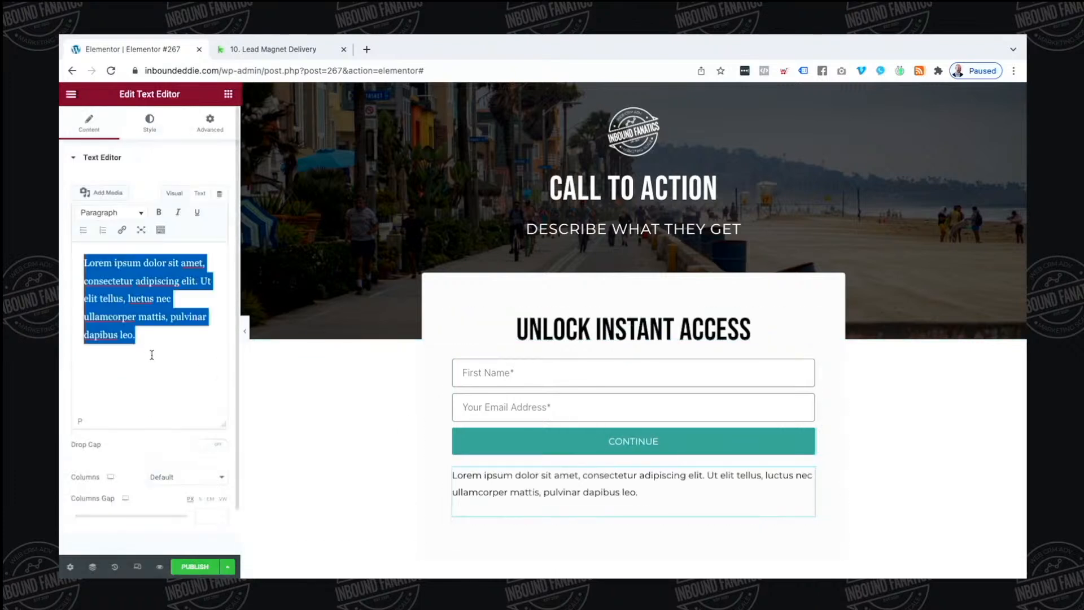
text(*We hate s)
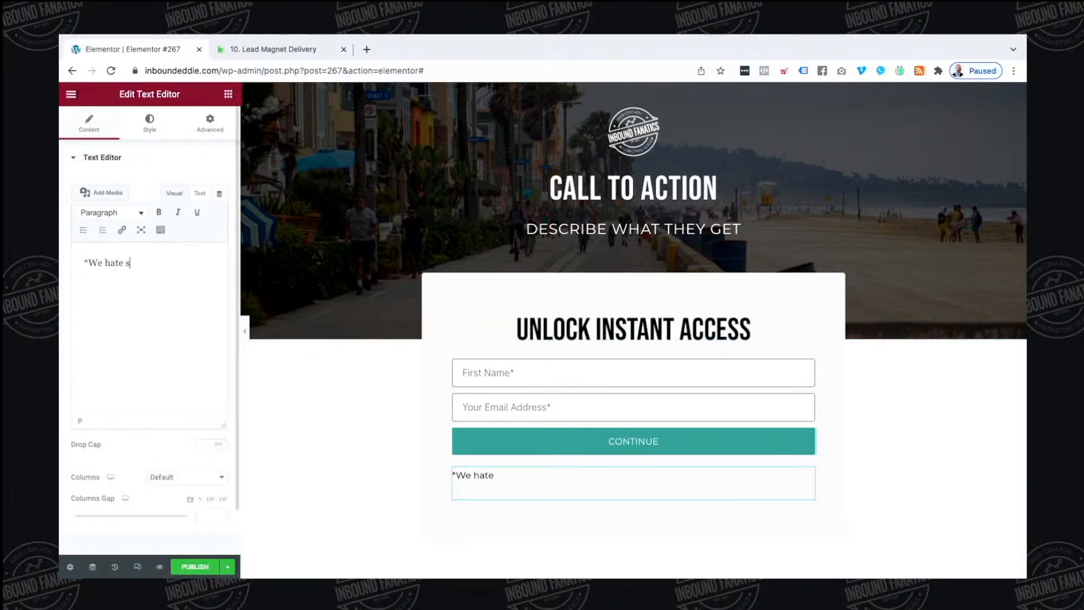
text(pam as much as y)
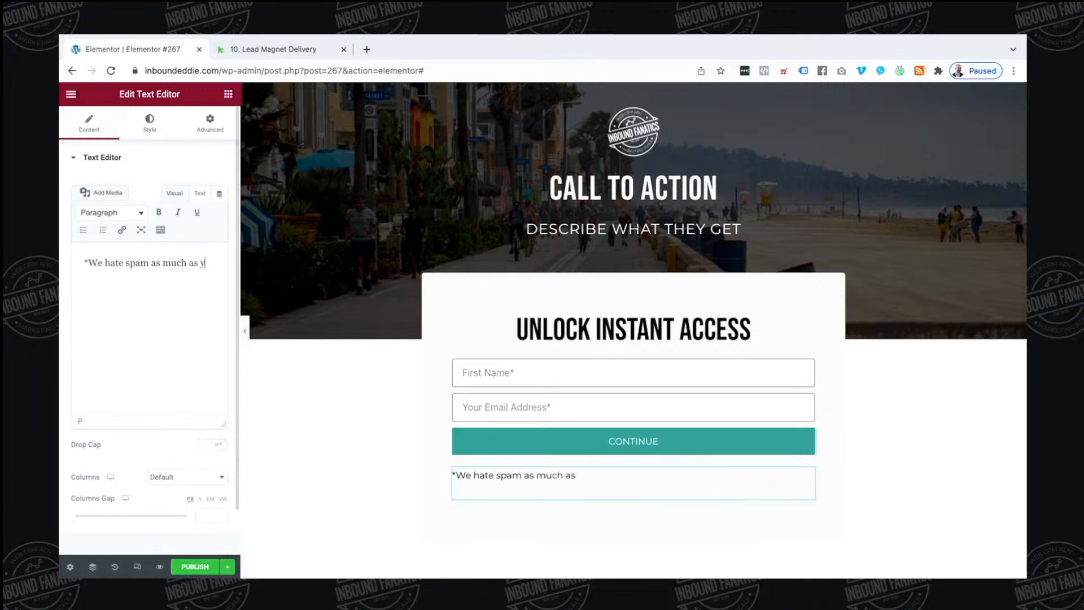
text(ou do)
Centre the note and colour it with the Primary global colour
click(149, 122)
click(187, 187)
click(205, 213)
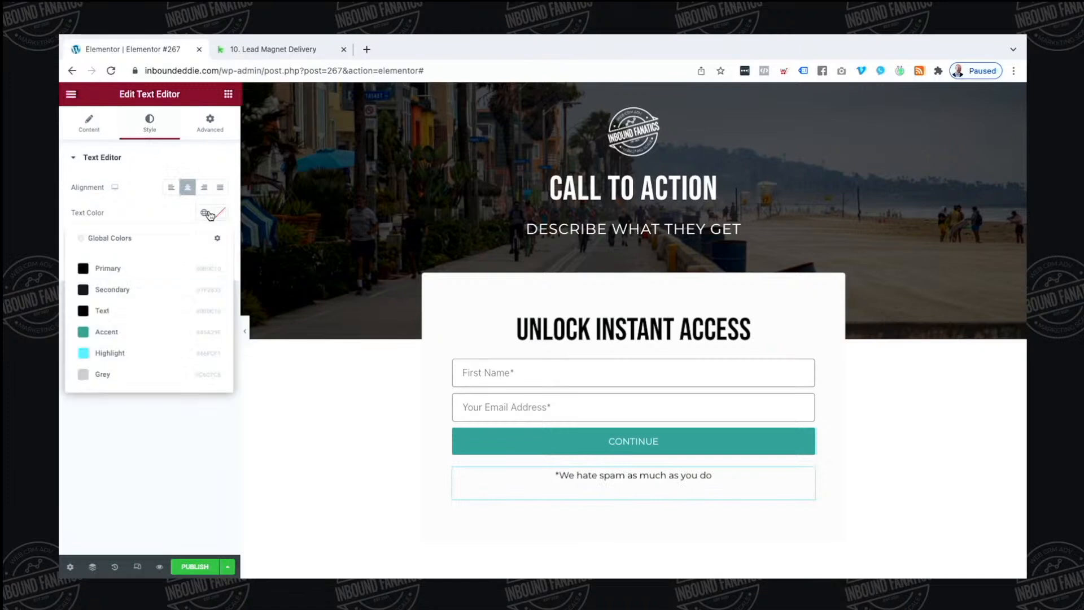
click(146, 269)
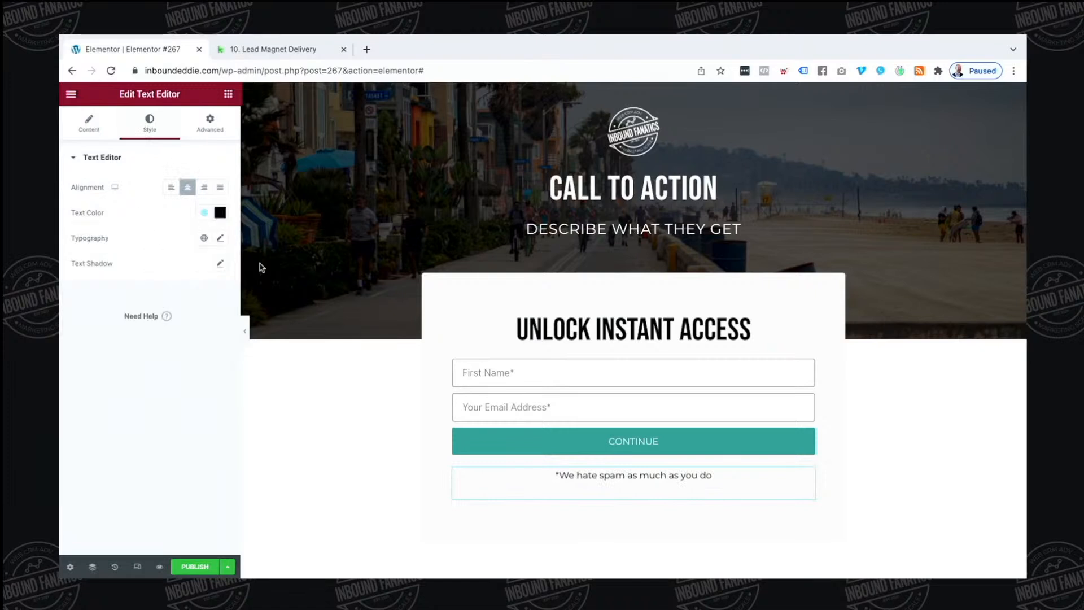
Correct the note's final letter in Text mode
click(83, 130)
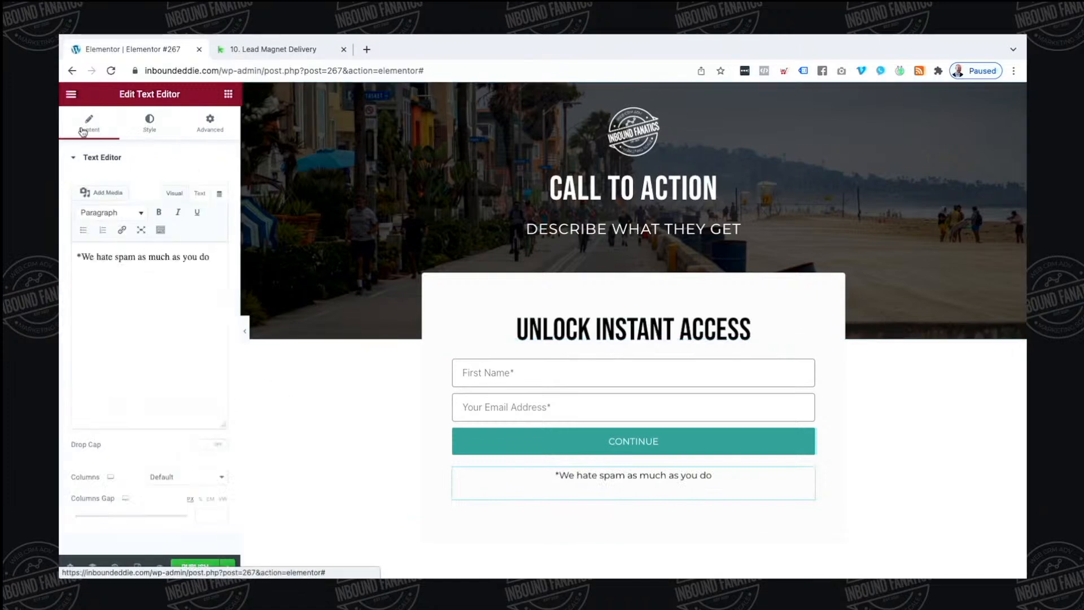
click(199, 193)
click(141, 252)
key(BackSpace)
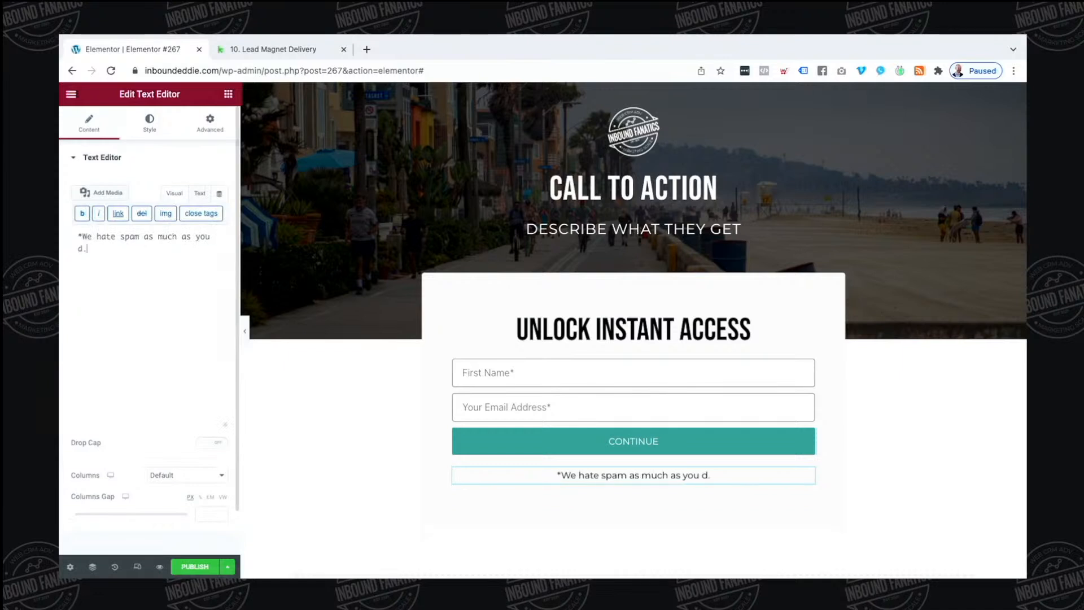
text(o)
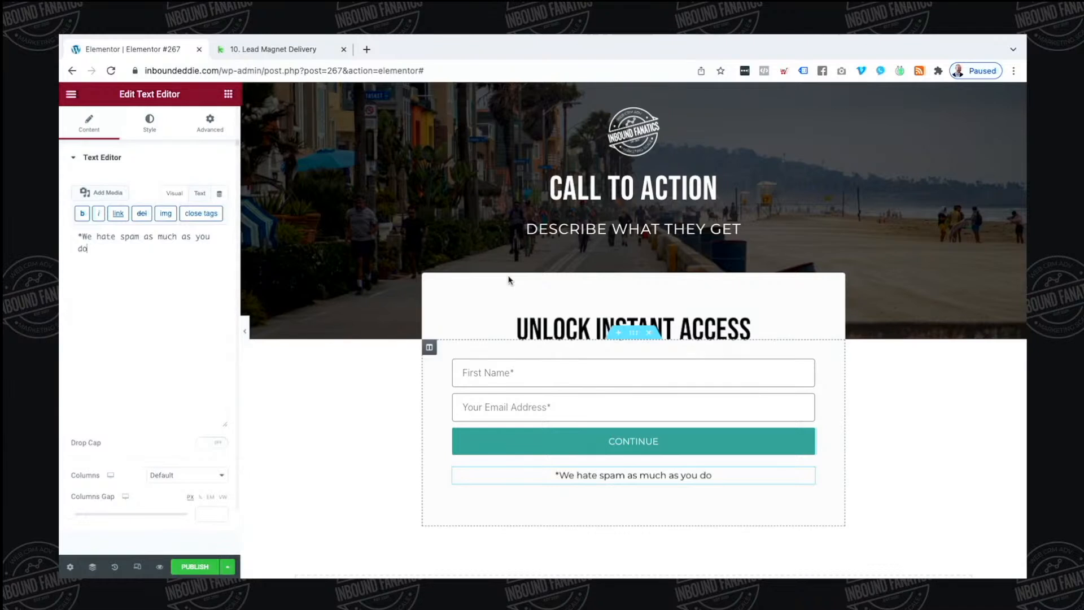
Add a hidden form field labelled utm_source
click(559, 406)
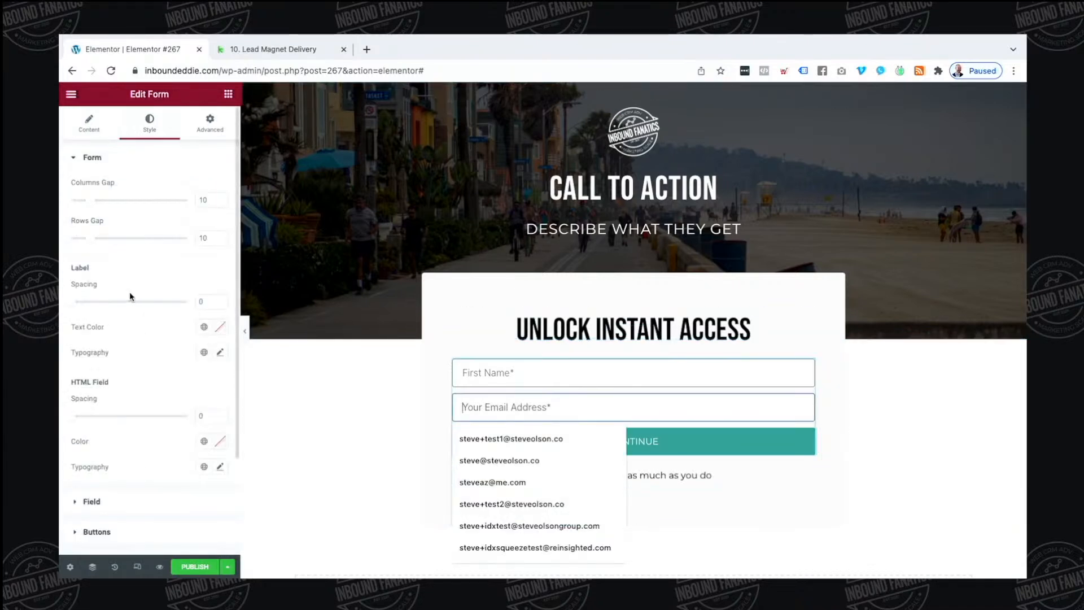
click(89, 123)
scroll(120, 255, down, 1)
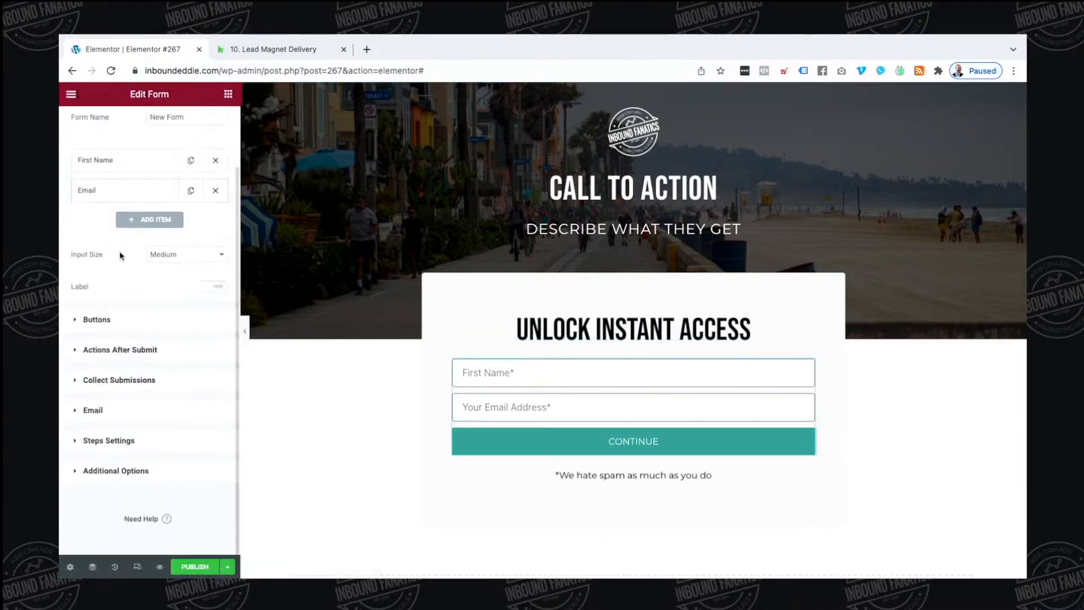
click(156, 221)
click(181, 272)
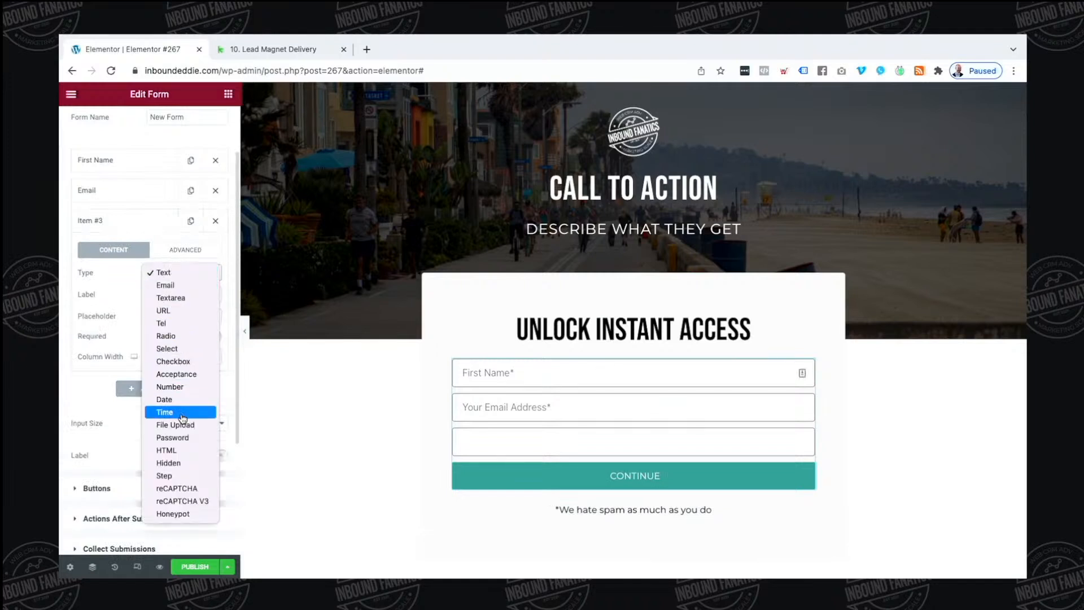
click(181, 462)
click(181, 293)
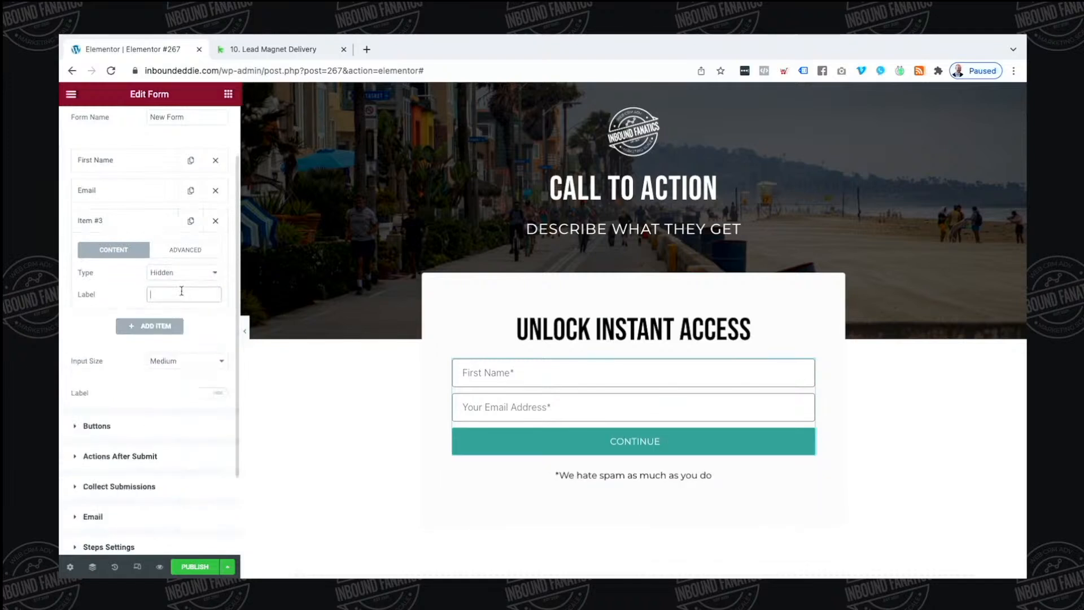
text(utm_source)
key(ctrl+a)
key(ctrl+c)
Give utm_source the ID utm_source and a Request Parameter default named utm_source
click(177, 251)
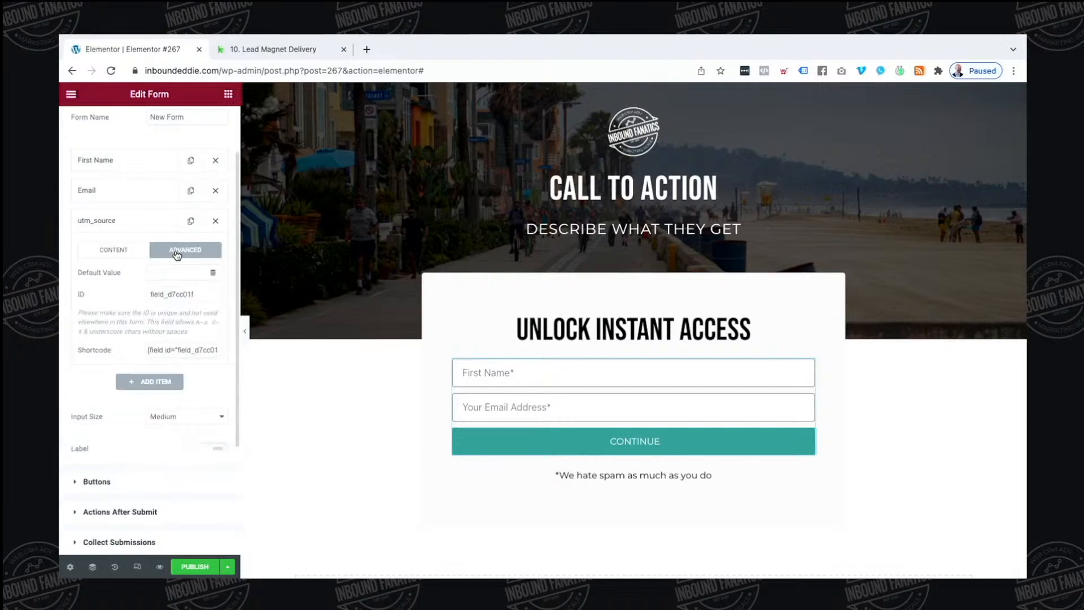
click(186, 294)
key(ctrl+a)
key(ctrl+v)
click(212, 278)
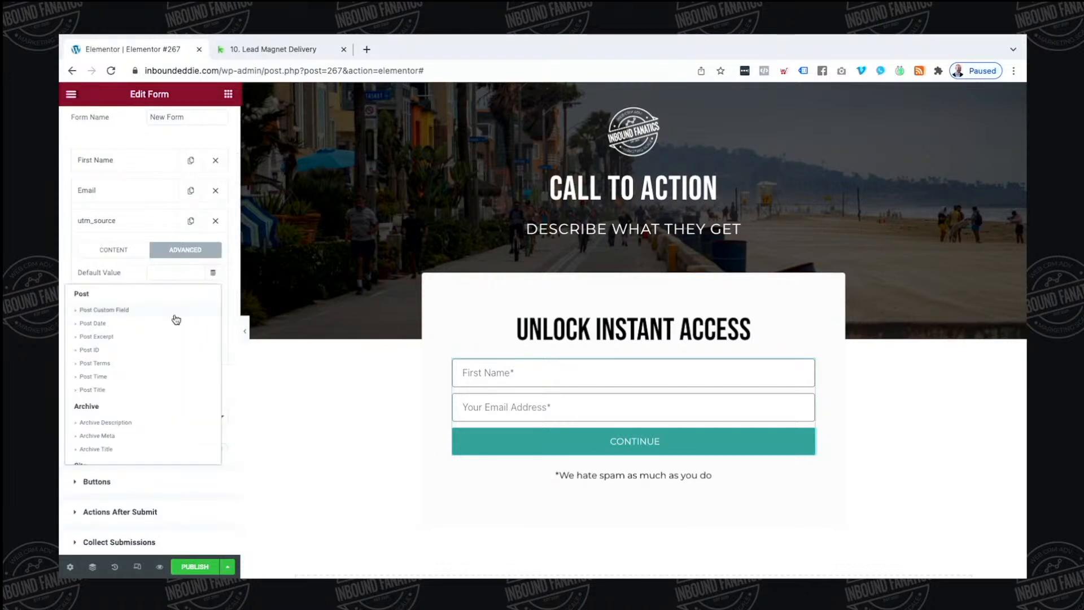
scroll(138, 391, down, 5)
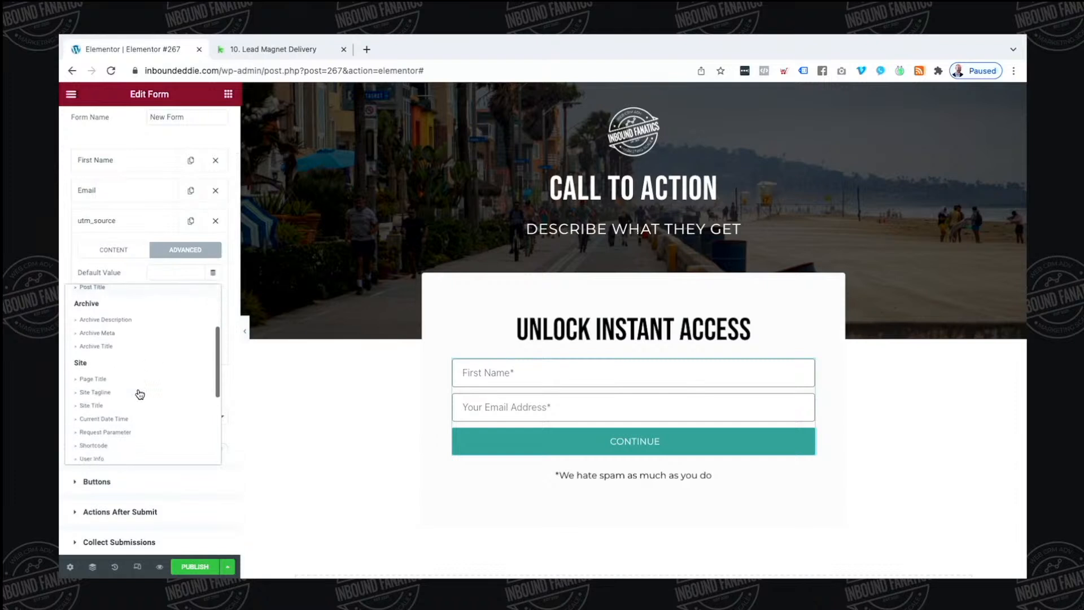
click(136, 433)
click(164, 273)
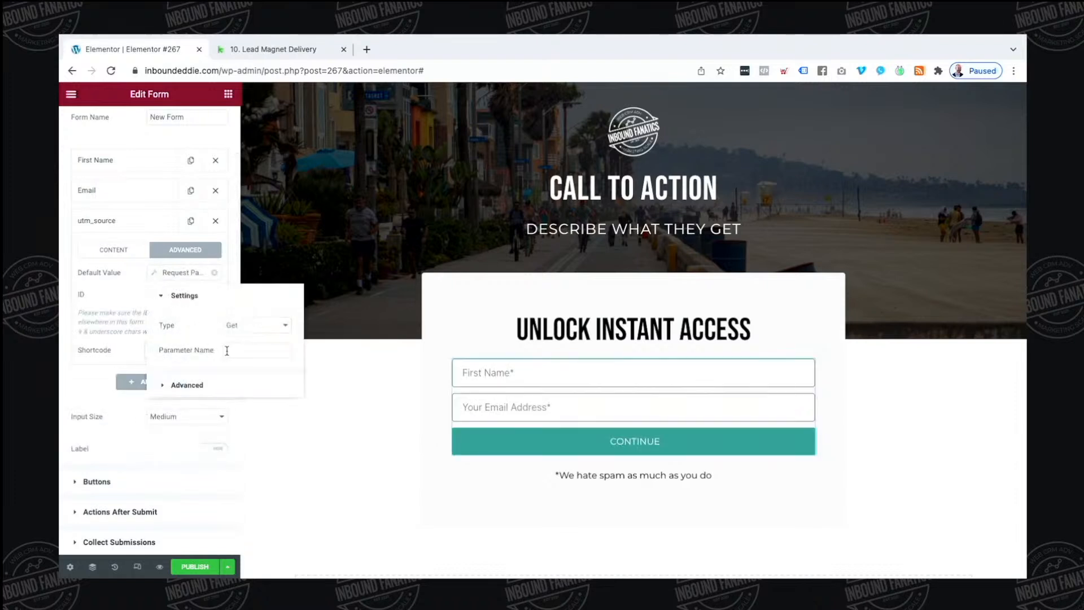
click(232, 350)
key(ctrl+v)
click(97, 316)
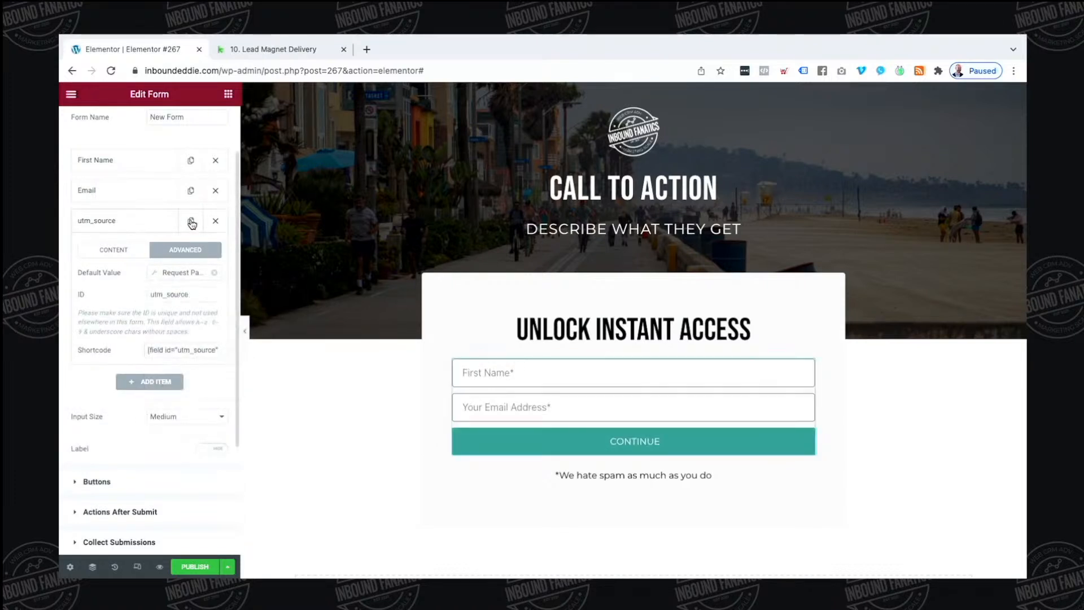
Duplicate the field twice and turn the first copy into hidden utm_medium with matching ID and parameter
click(191, 220)
click(191, 225)
click(114, 377)
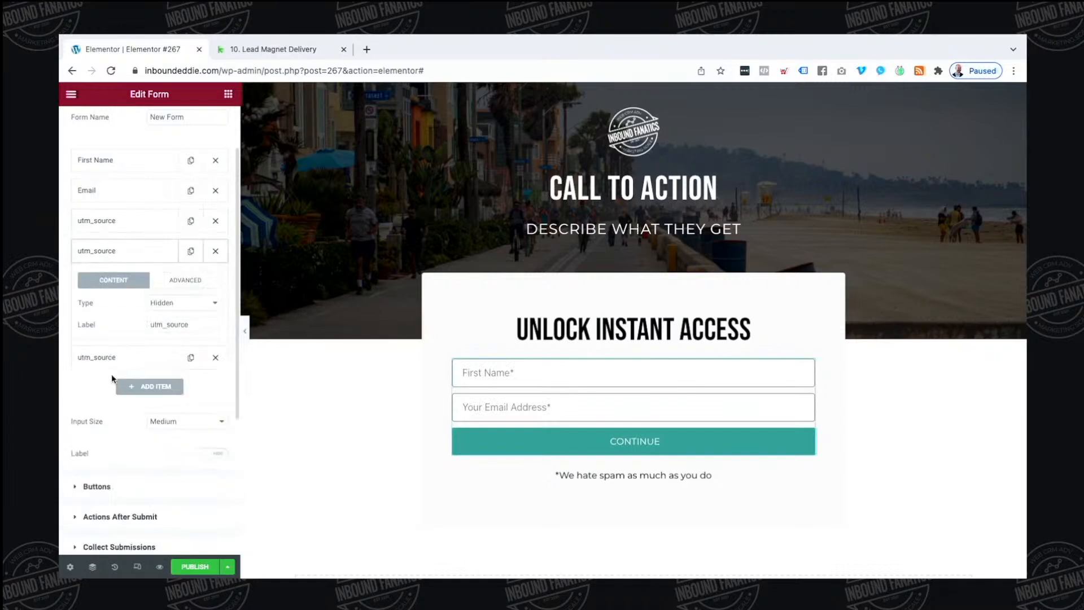
click(204, 326)
key(BackSpace)
key(BackSpace)
key(BackSpace)
key(BackSpace)
key(BackSpace)
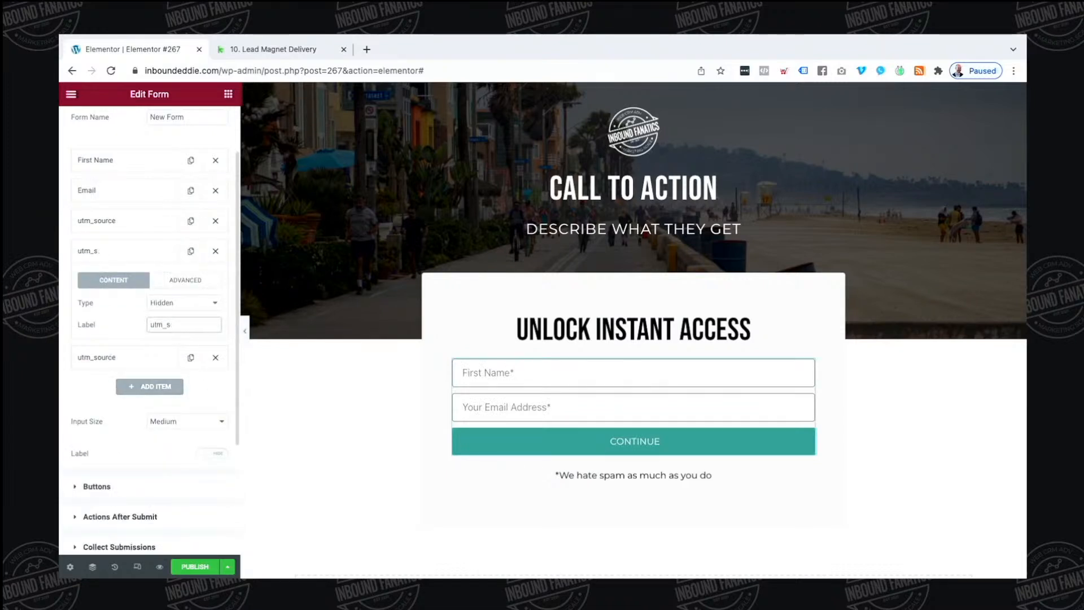
text(medium)
key(super+a)
key(super+c)
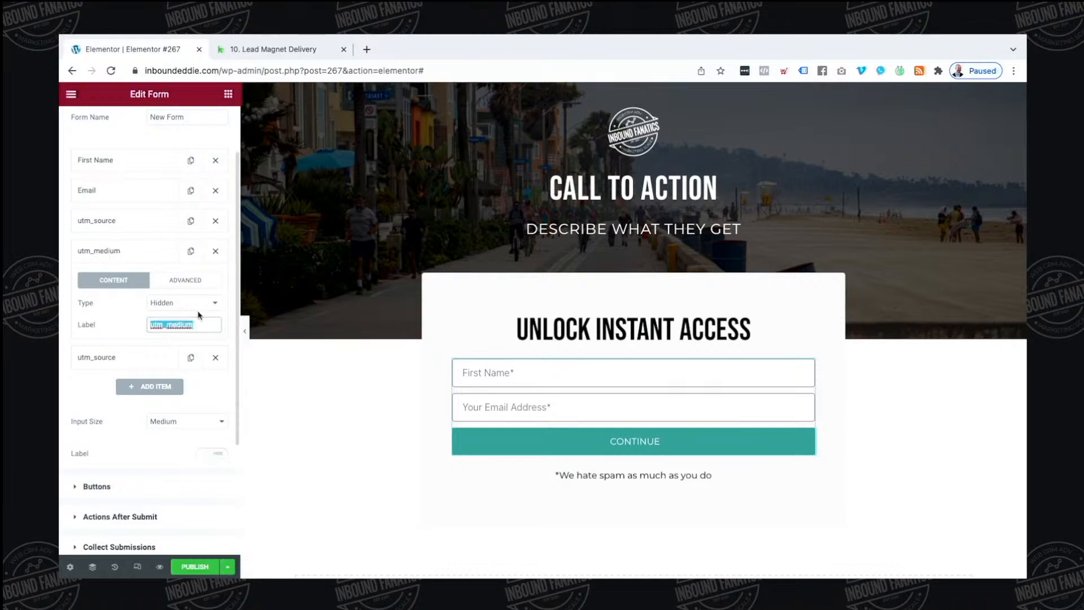
click(189, 308)
click(189, 305)
click(181, 281)
double_click(185, 325)
key(super+v)
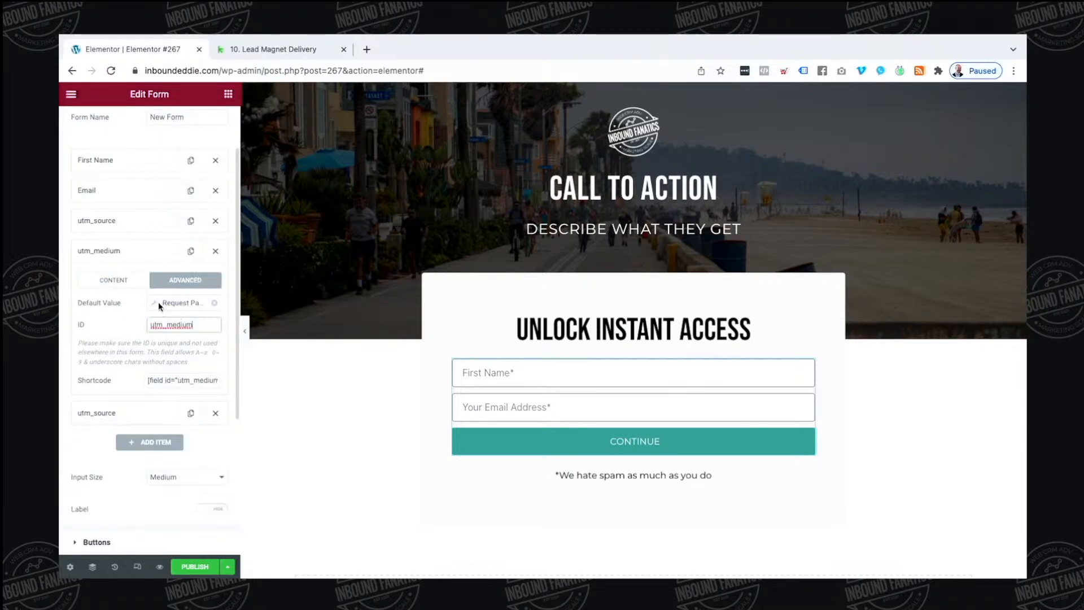
click(169, 303)
double_click(246, 379)
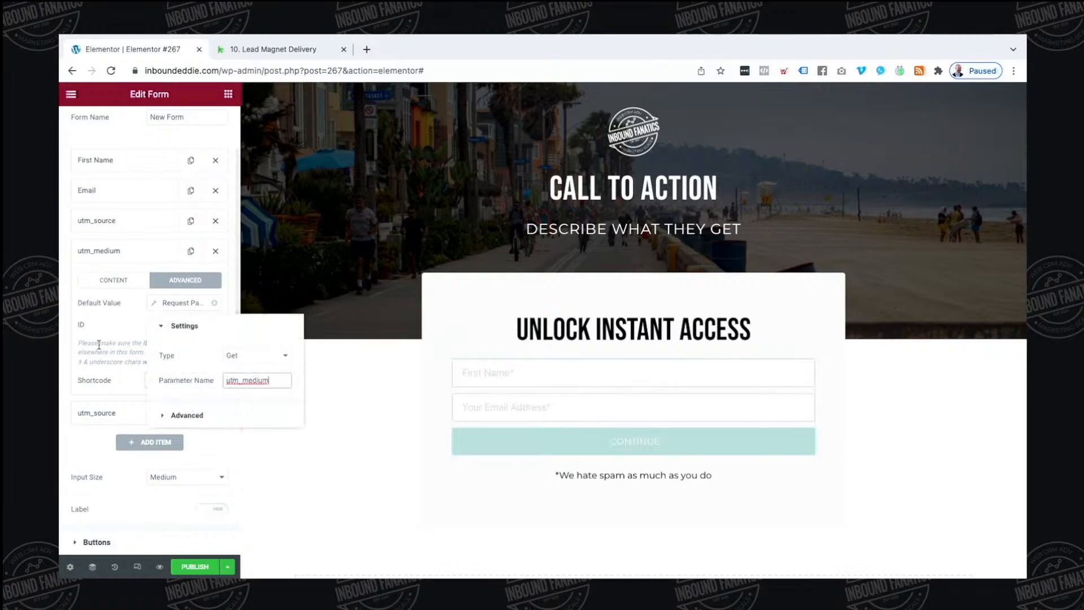
Turn the second copy into utm_campaign, with ID and request parameter utm_campaign
click(99, 417)
click(201, 351)
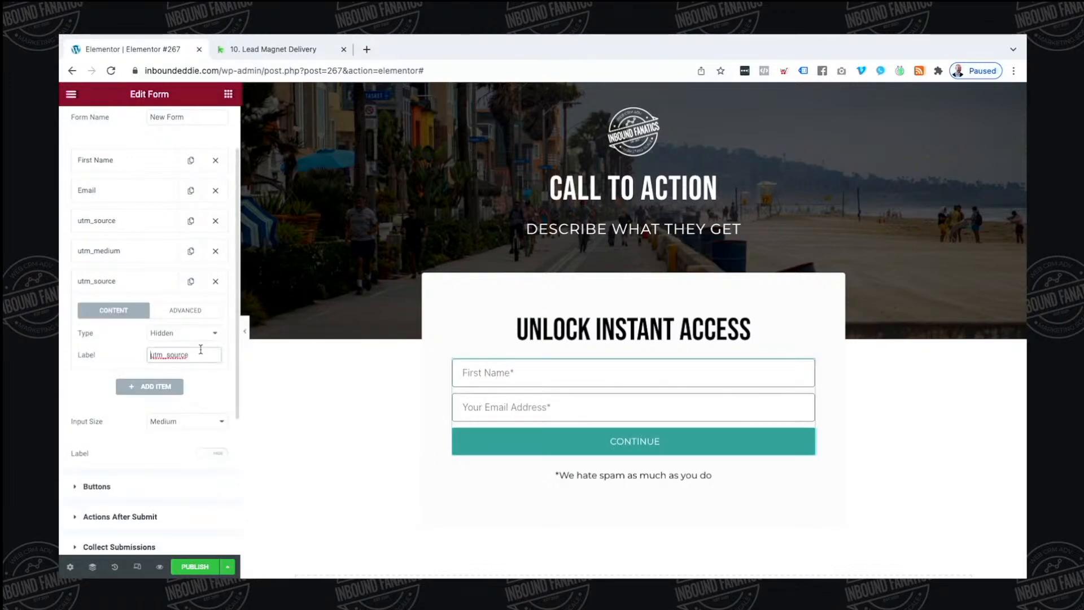
key(BackSpace)
key(BackSpace)
key(BackSpace)
key(ctrl+a)
key(ctrl+c)
click(185, 309)
double_click(174, 355)
key(ctrl+v)
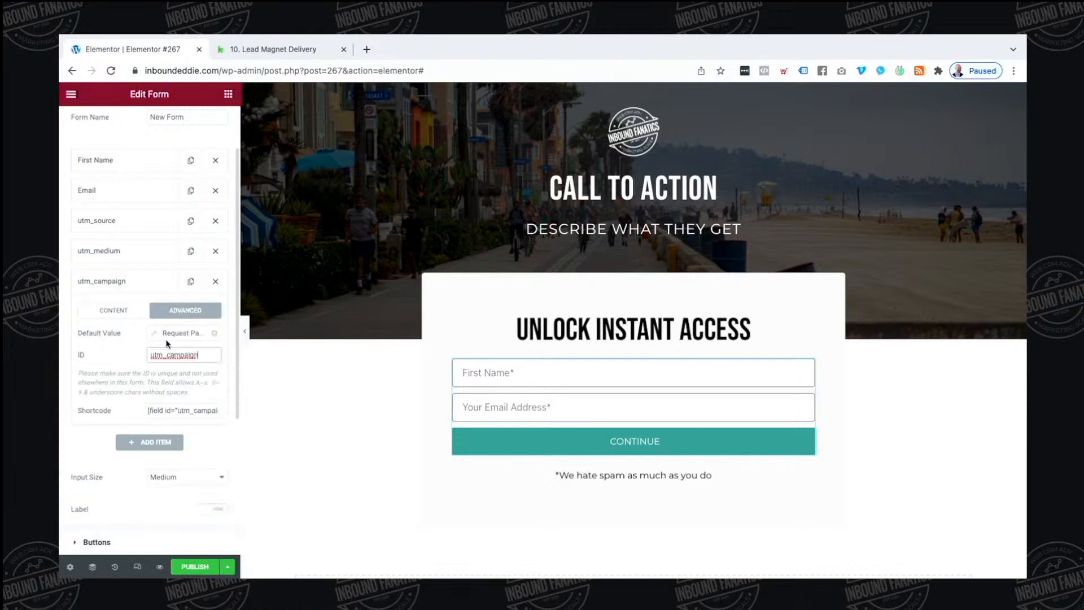
click(155, 335)
double_click(251, 408)
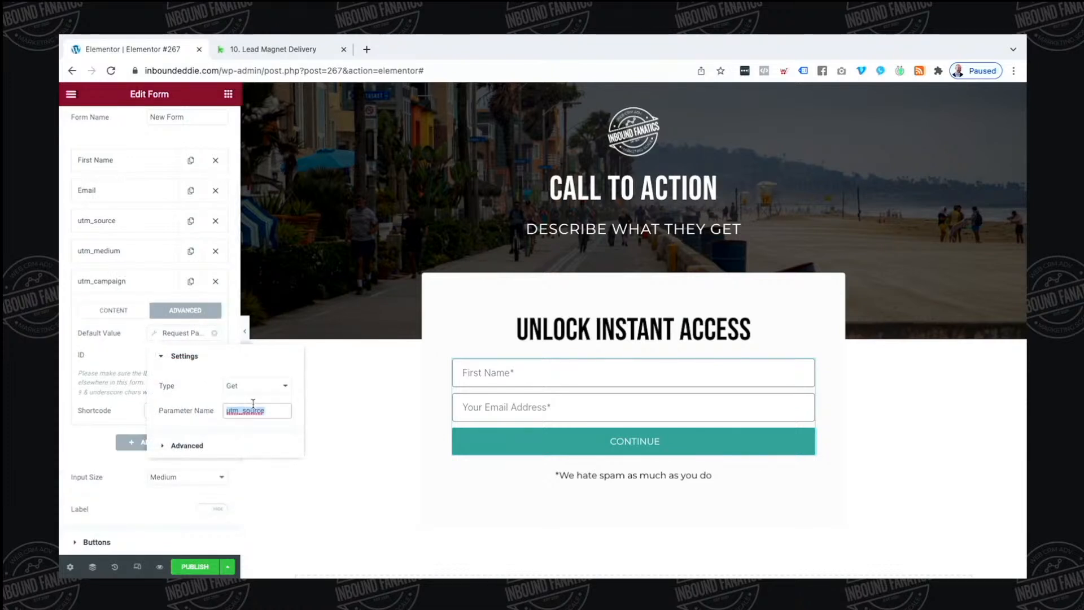
key(ctrl+v)
click(169, 284)
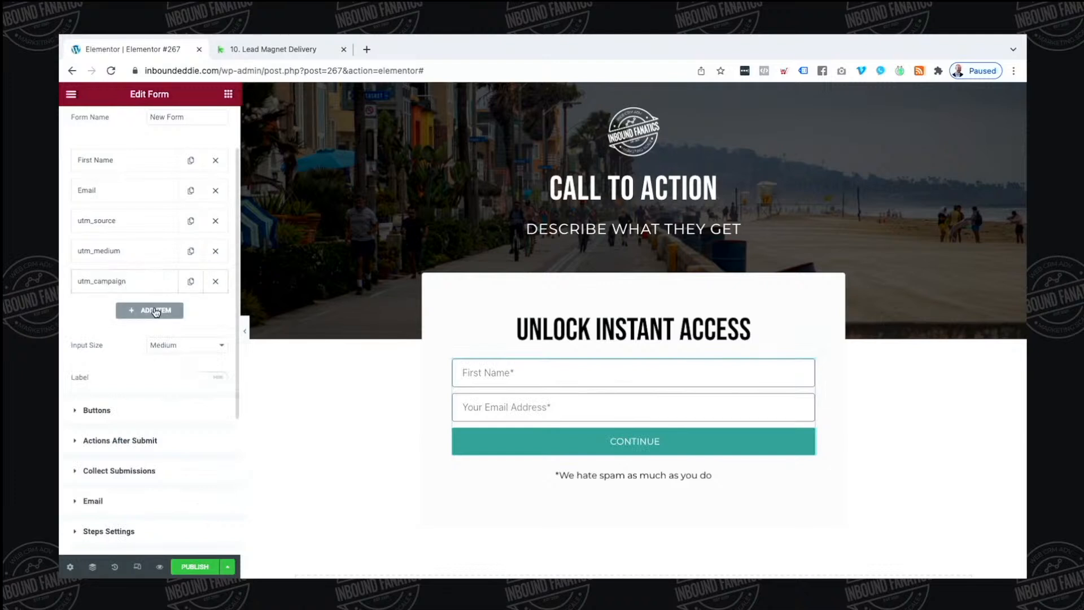
Add another hidden form field labelled pagetitle
click(151, 311)
click(180, 367)
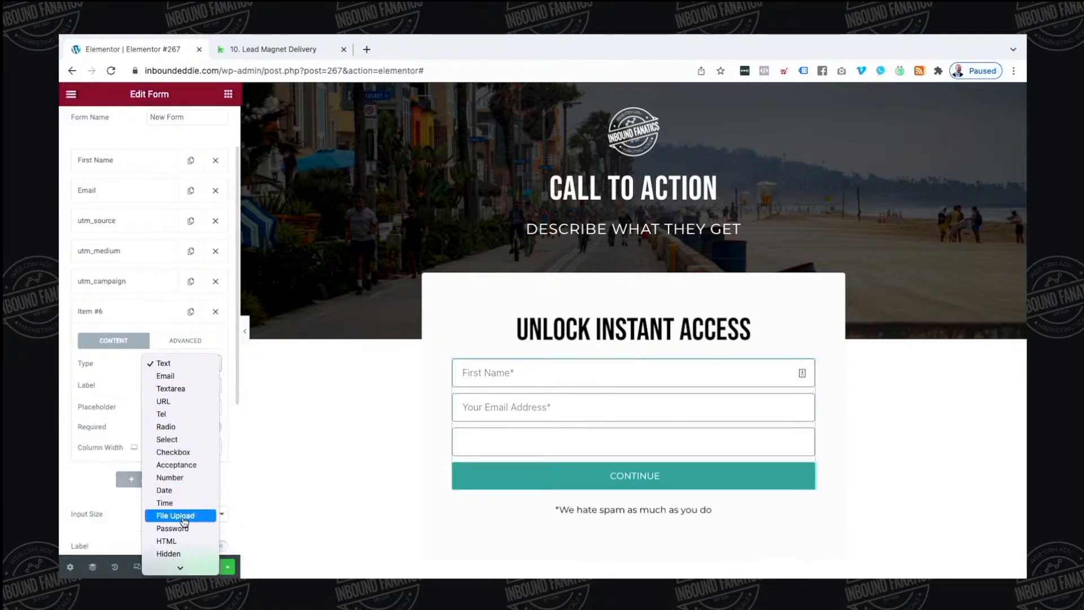
click(180, 553)
right_click(186, 389)
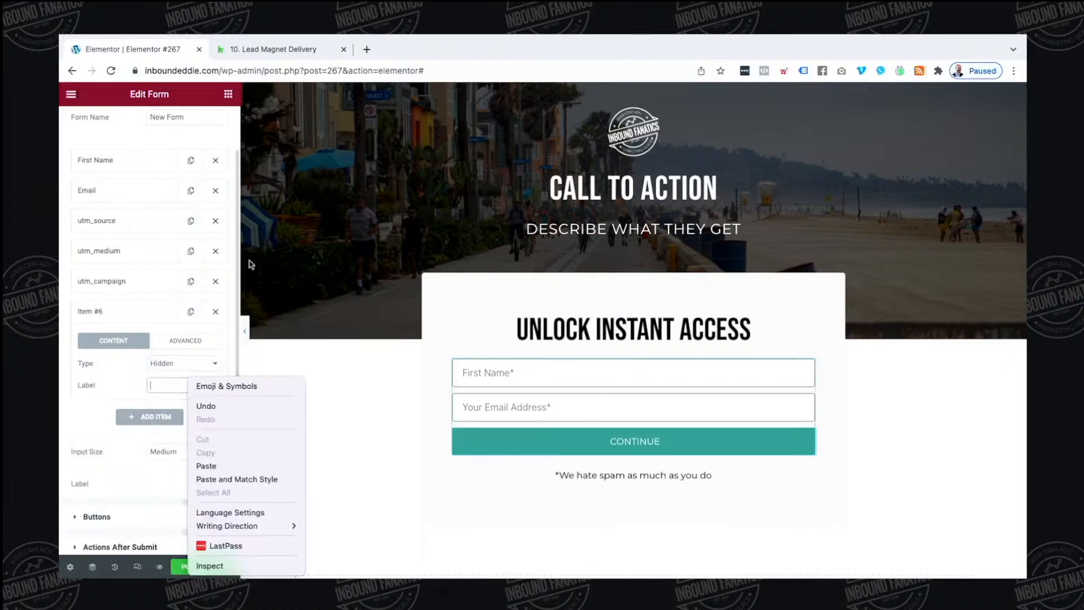
click(164, 394)
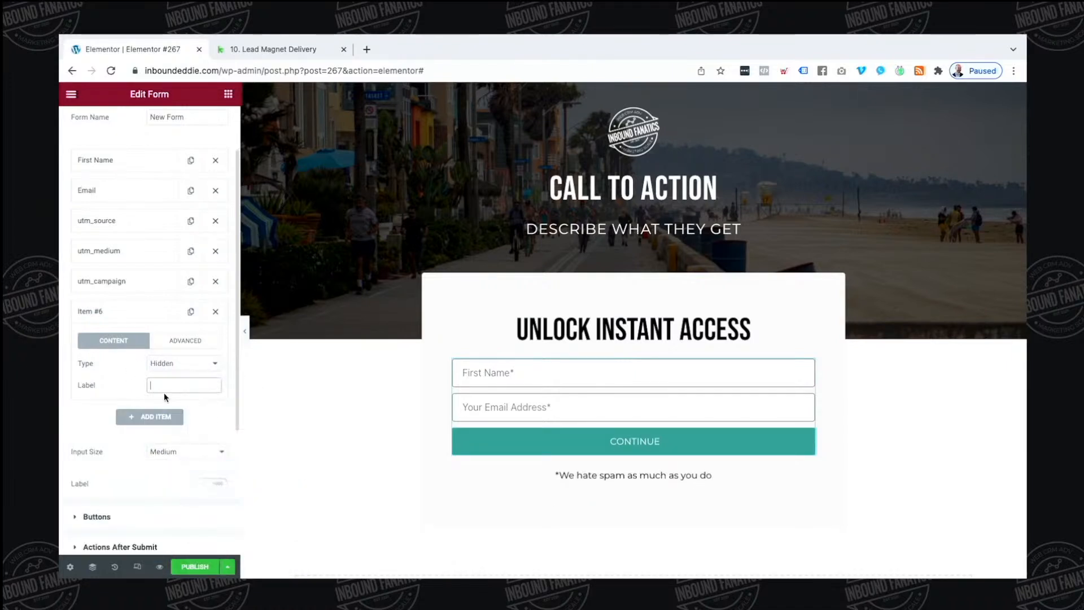
text(pagetitle)
Default the pagetitle field to the Page Title dynamic tag and set its ID to pagetitle
click(186, 341)
click(213, 364)
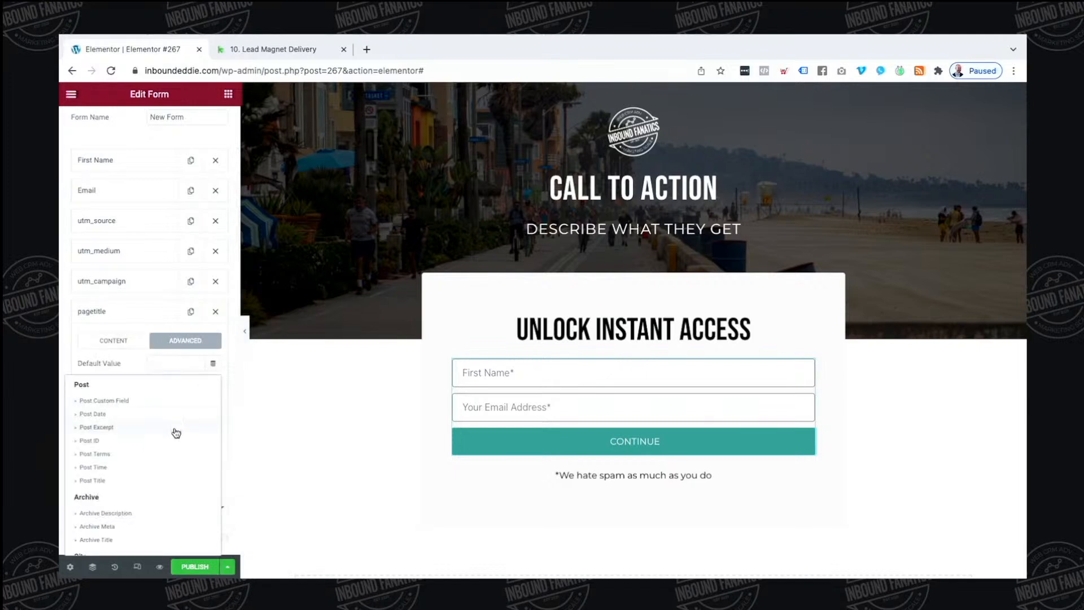
scroll(175, 431, down, 1)
scroll(177, 433, down, 2)
click(130, 477)
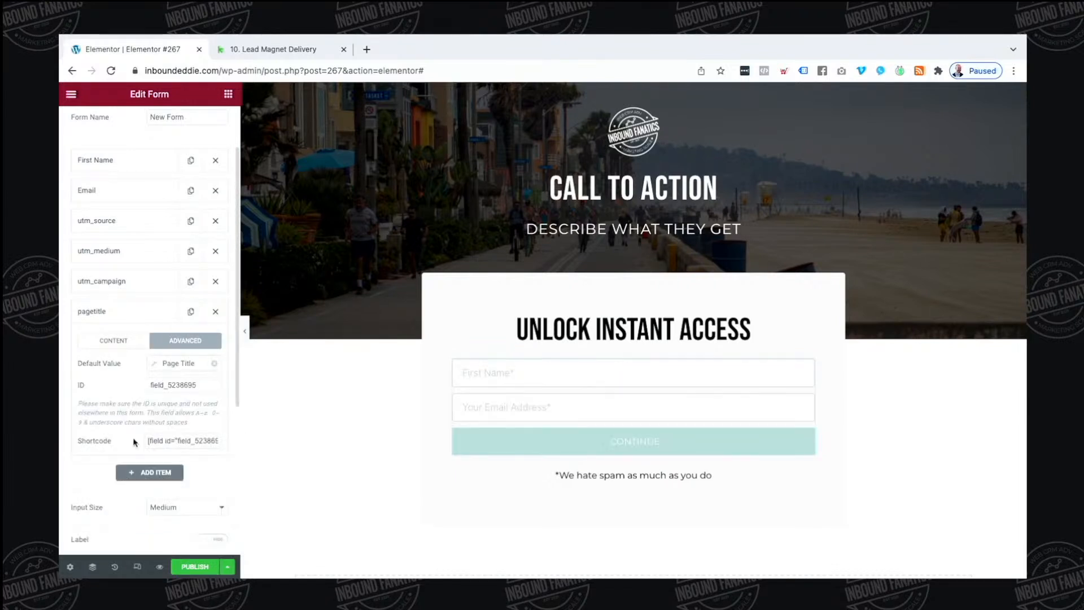
double_click(170, 384)
text(pagetitle)
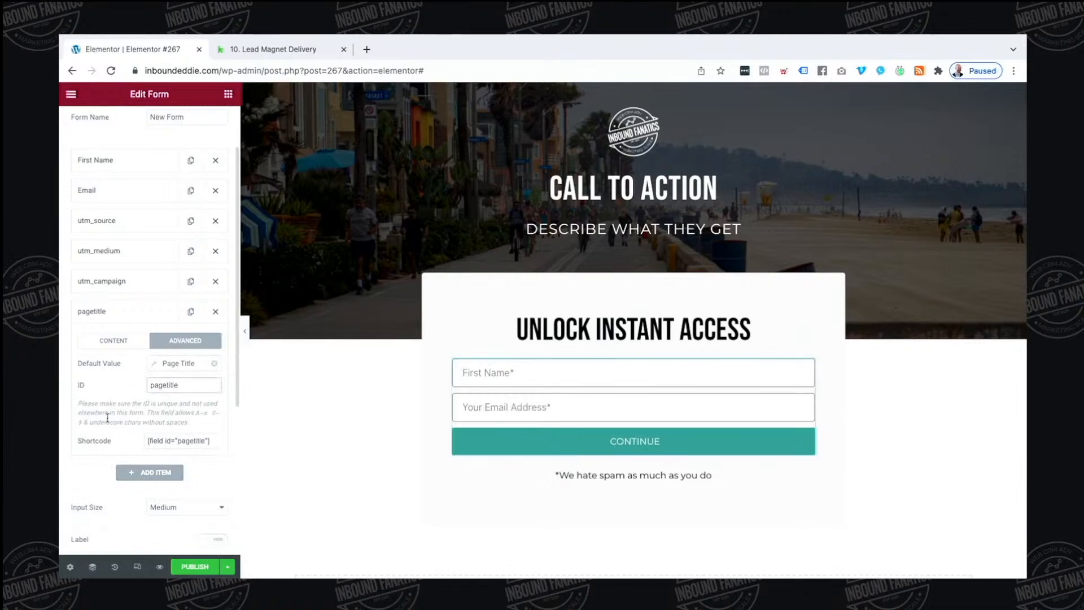
click(109, 422)
triple_click(202, 113)
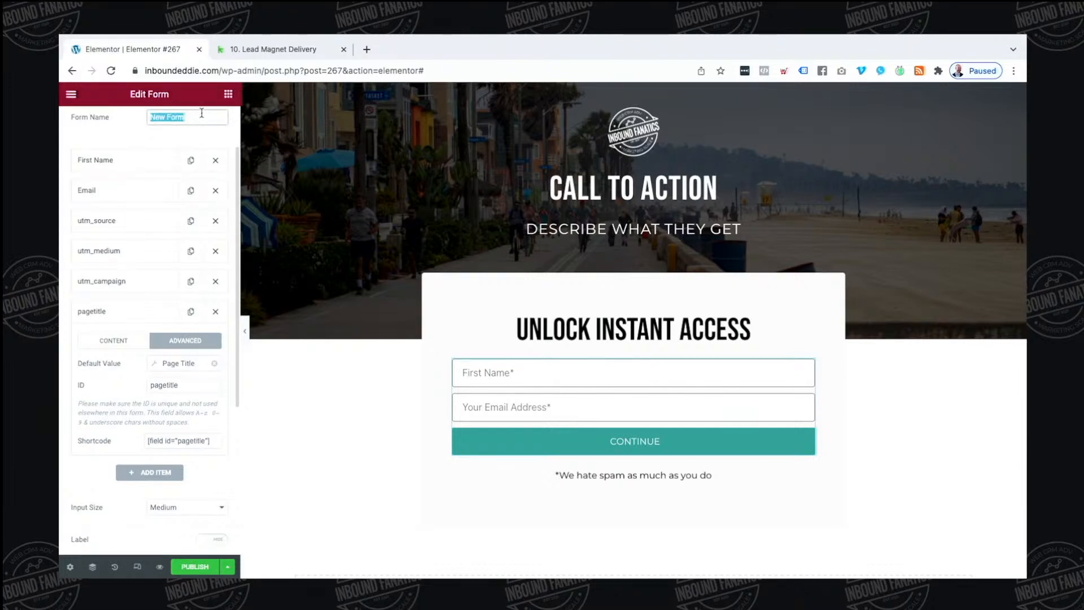
Name the form 'Lead Magnet Global Form' and scroll down to its after-submit actions
text(Lead Magnet Global)
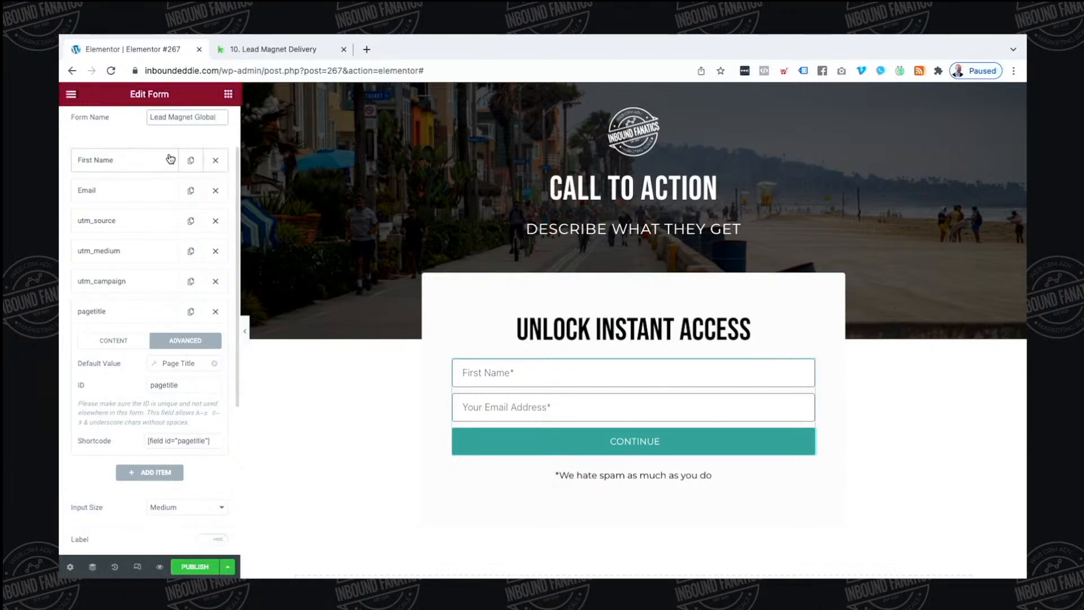
text(Form)
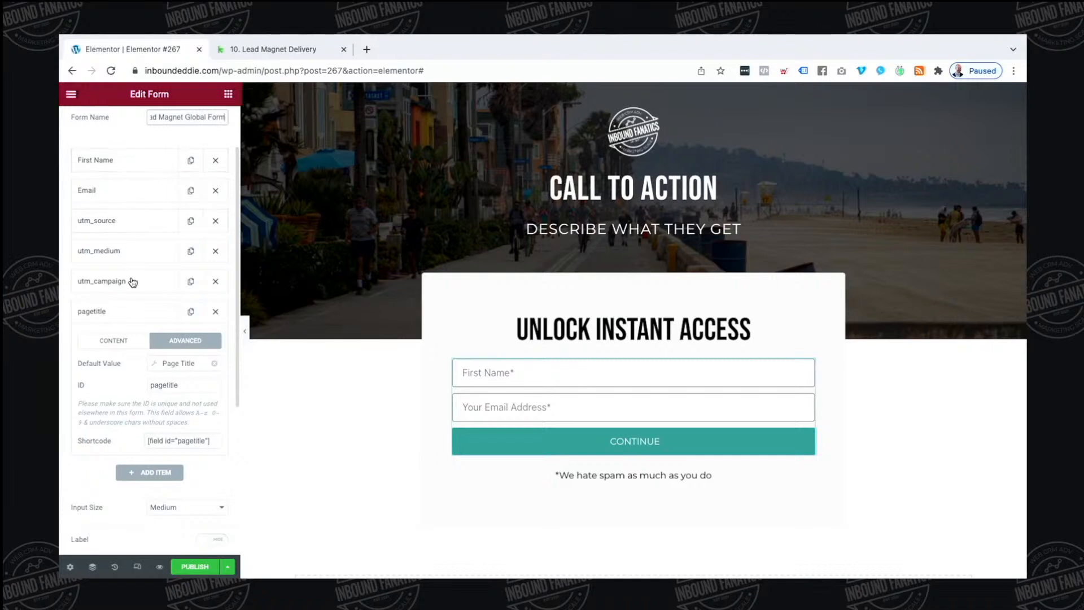
scroll(133, 282, down, 5)
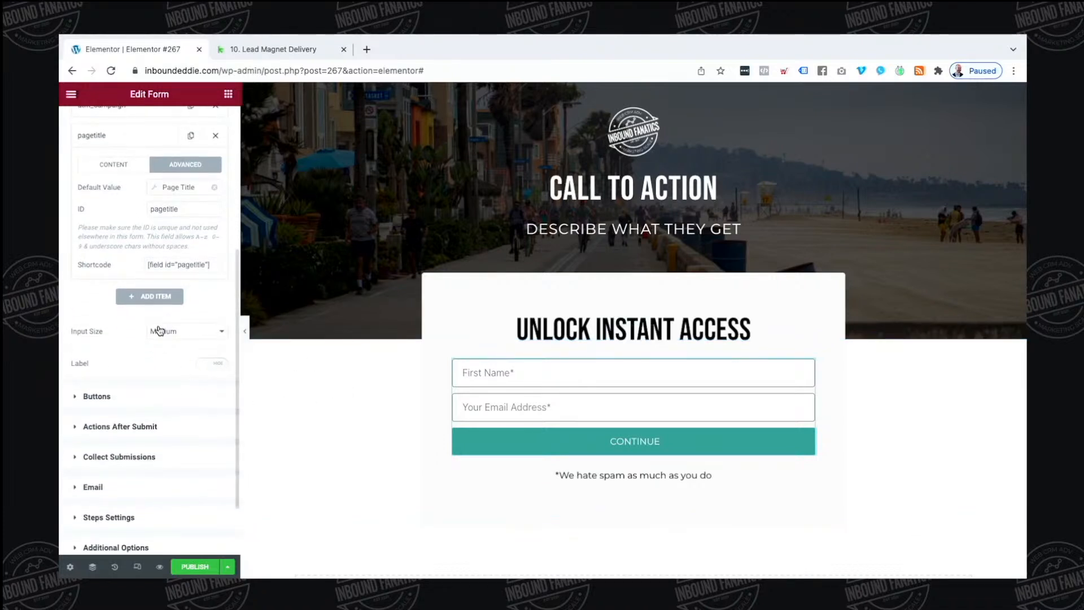
scroll(158, 328, up, 6)
scroll(160, 330, down, 8)
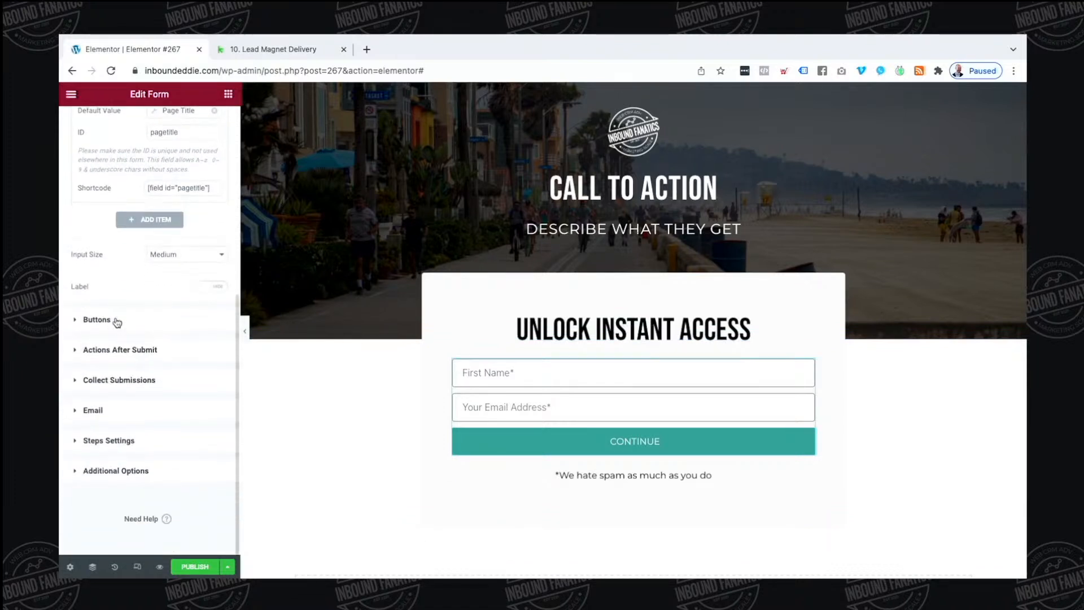
Add WP Fusion to the form's after-submit actions
click(126, 349)
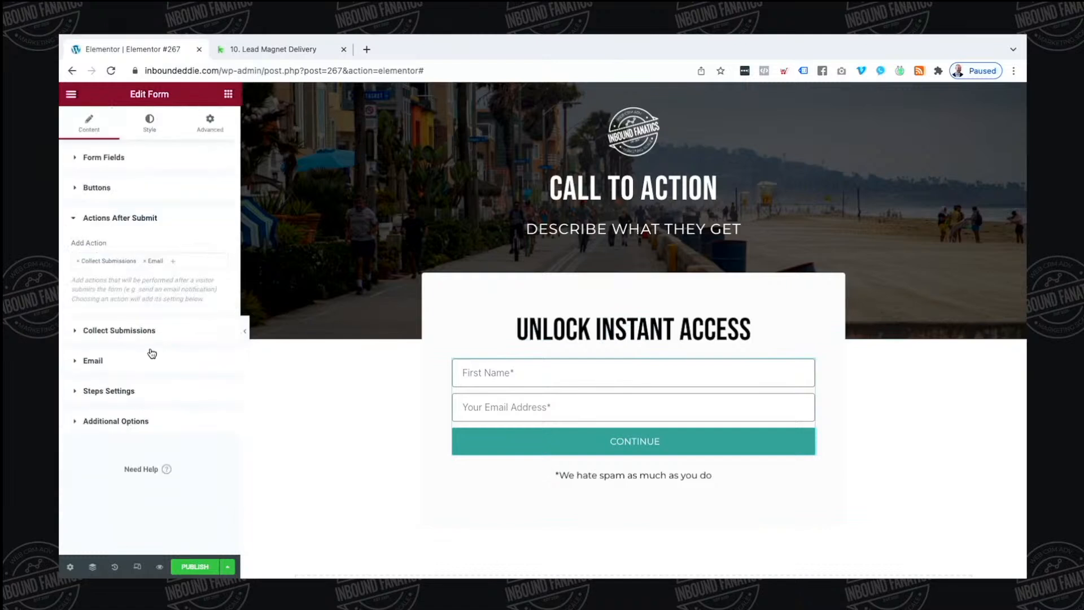
click(186, 262)
text(p)
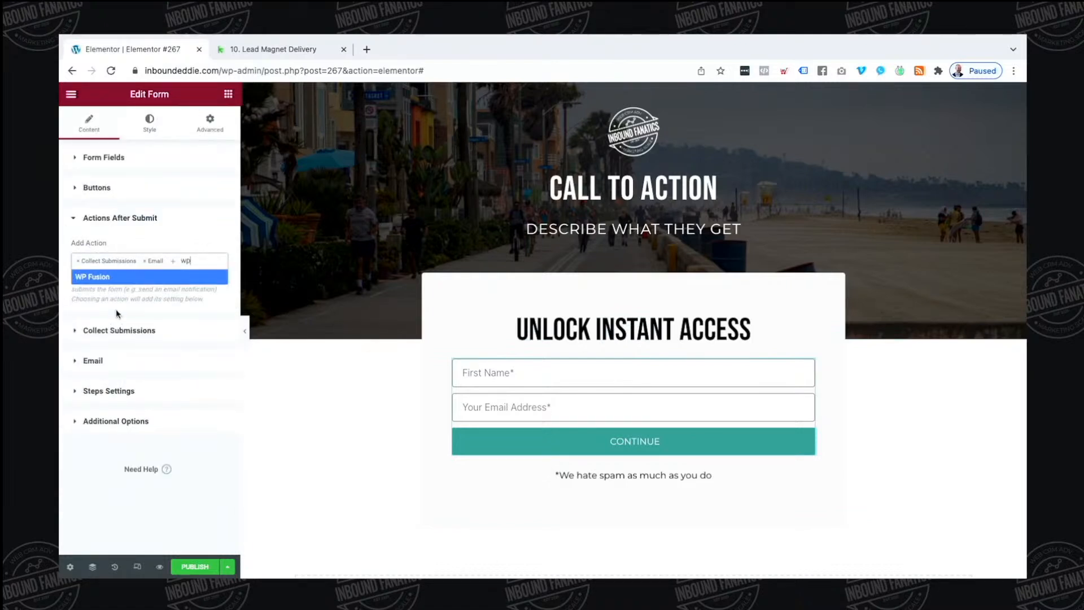
click(125, 280)
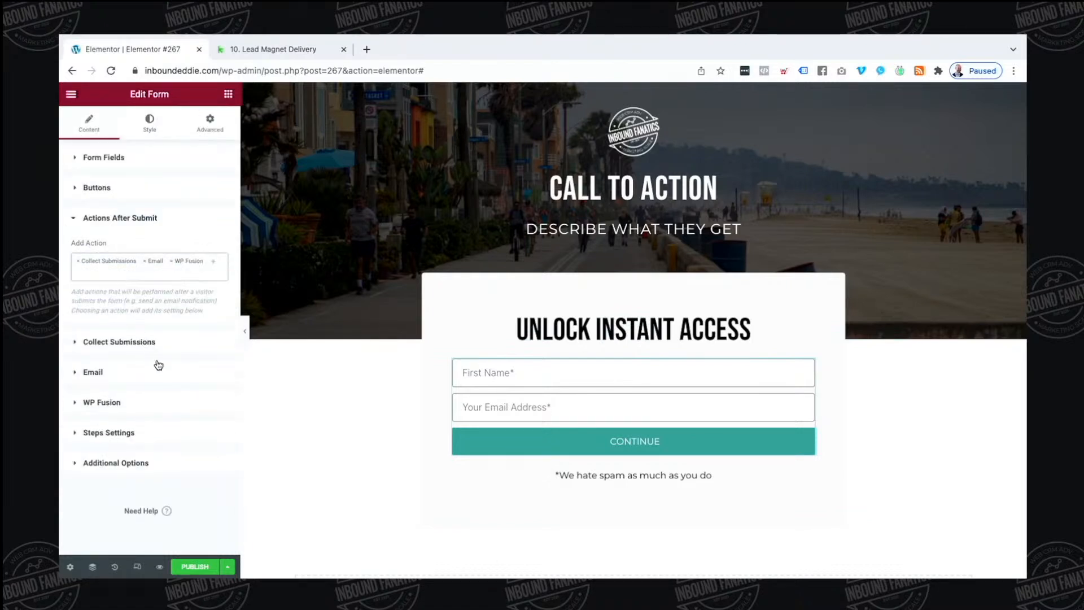
Change the notification email subject to 'New Lead magnet Registration'
click(153, 340)
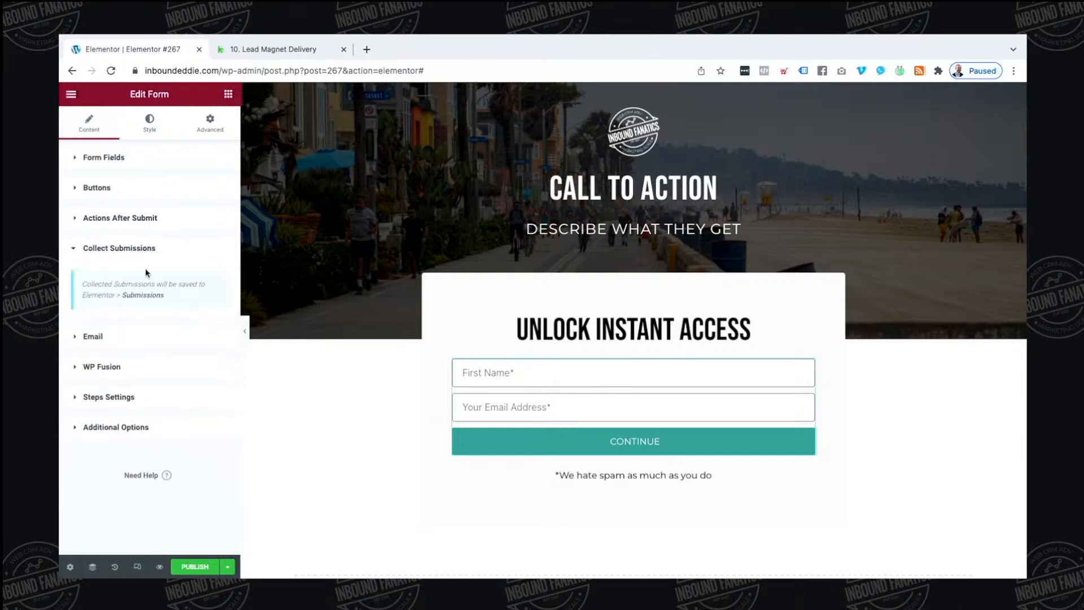
click(133, 346)
click(155, 326)
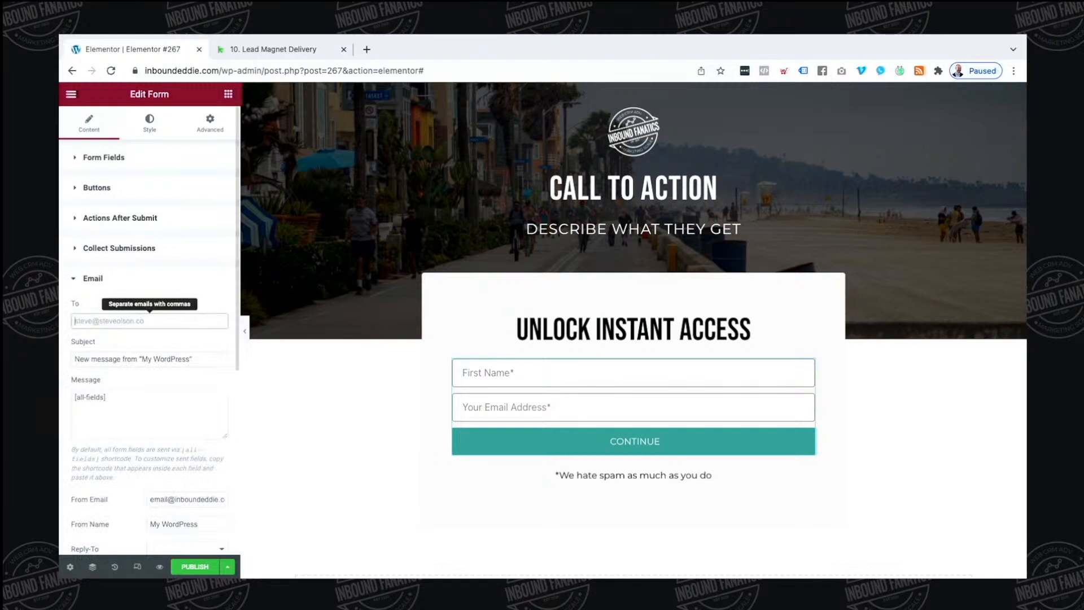
click(190, 359)
key(ctrl+a)
text(N)
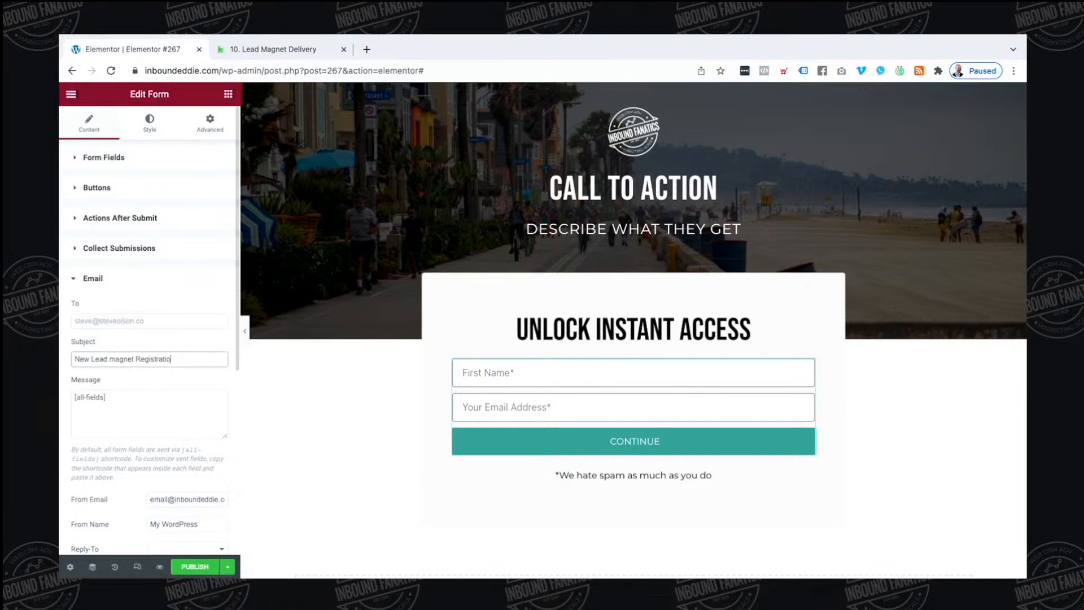
click(193, 320)
scroll(193, 323, down, 4)
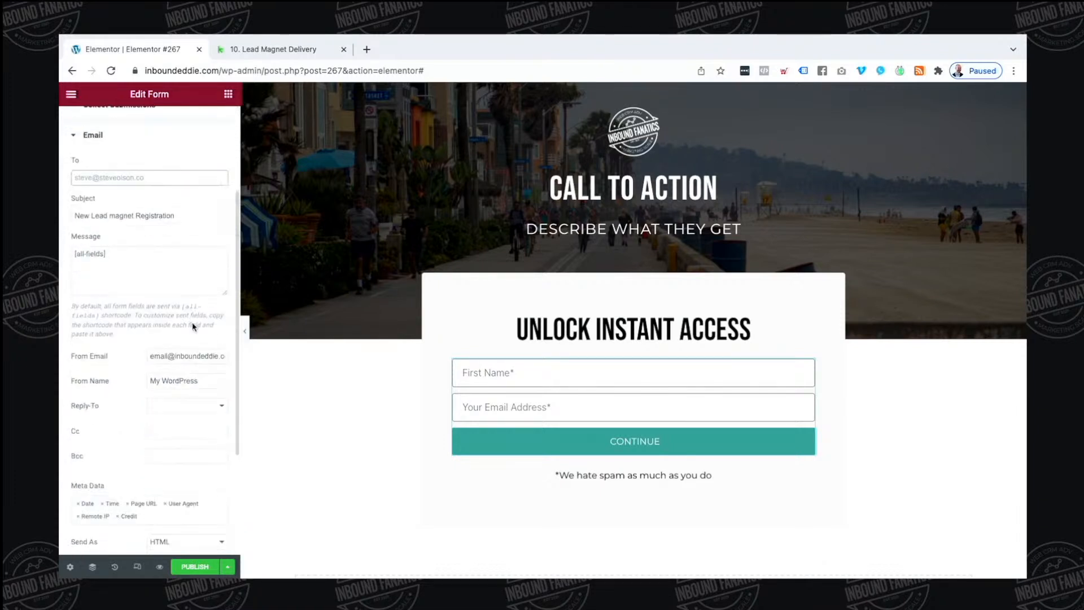
In WP Fusion field mapping, map the form's Email and First Name fields
click(117, 513)
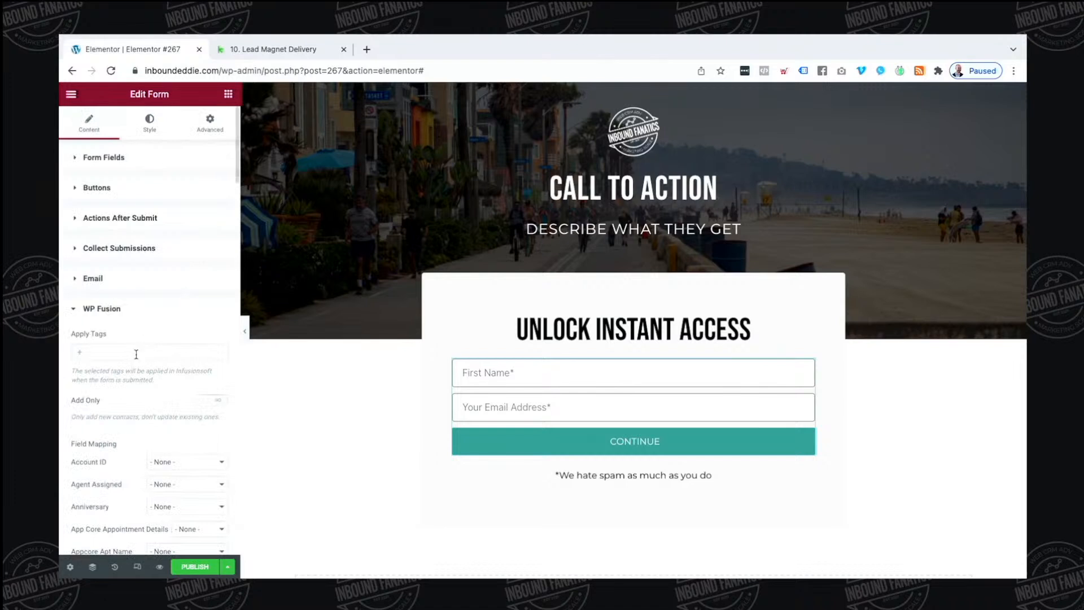
scroll(136, 354, down, 4)
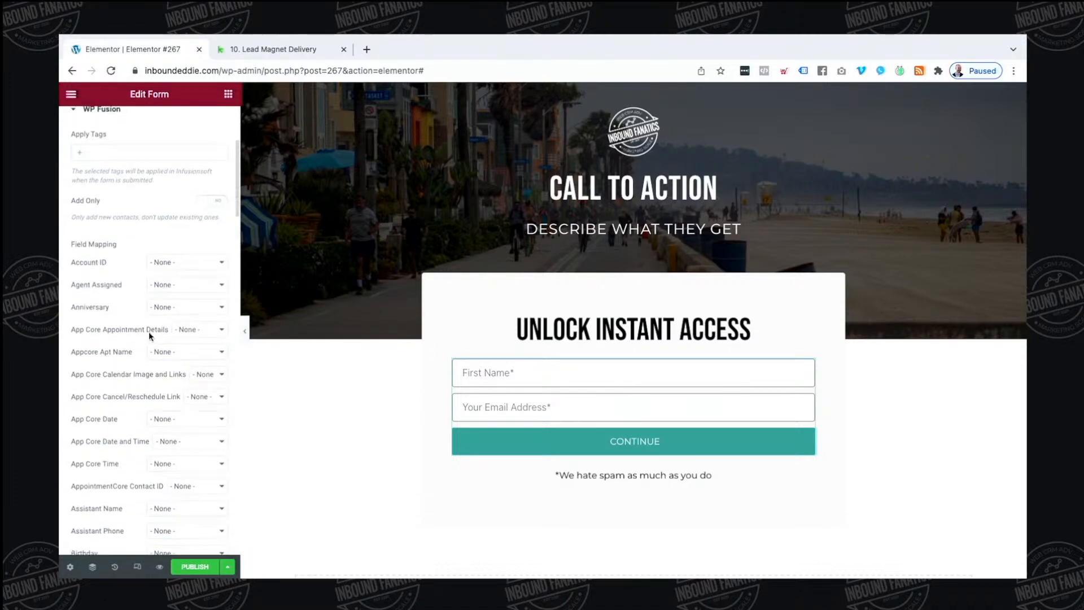
scroll(148, 331, down, 5)
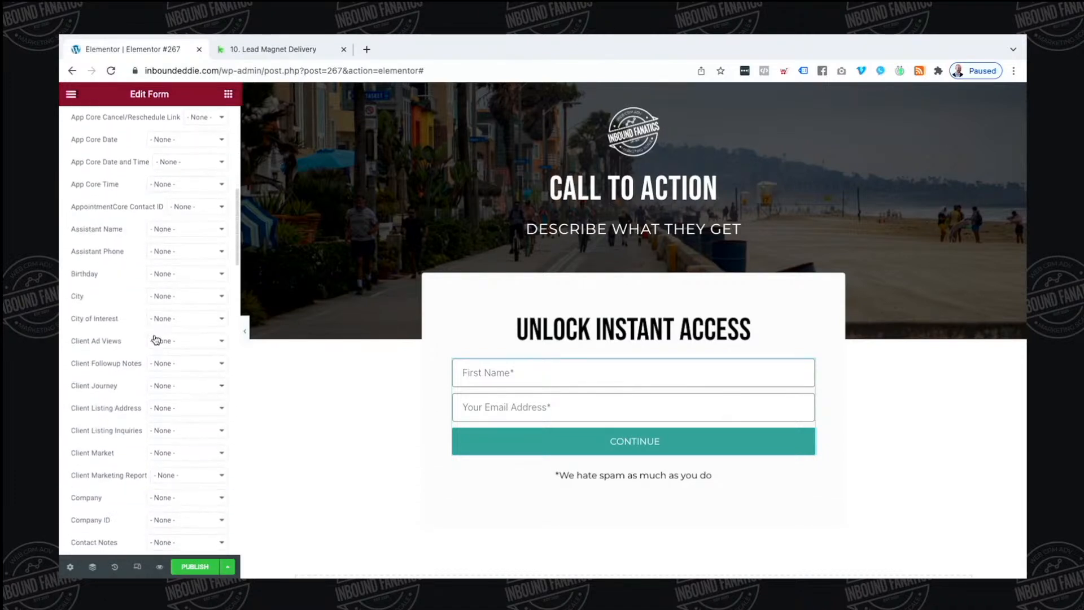
scroll(156, 340, down, 4)
click(191, 398)
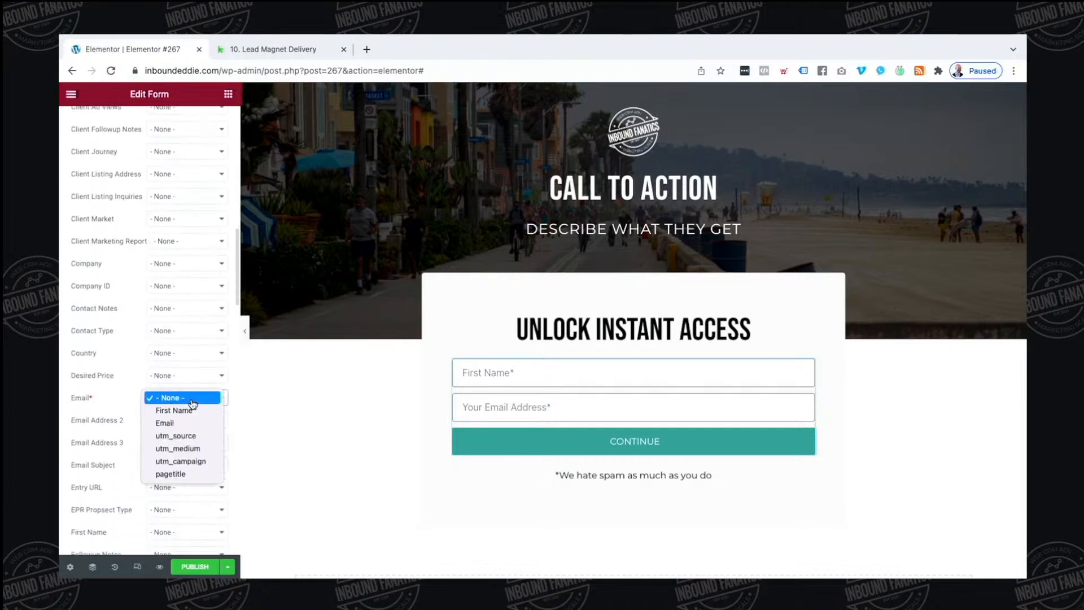
click(167, 423)
scroll(120, 440, down, 2)
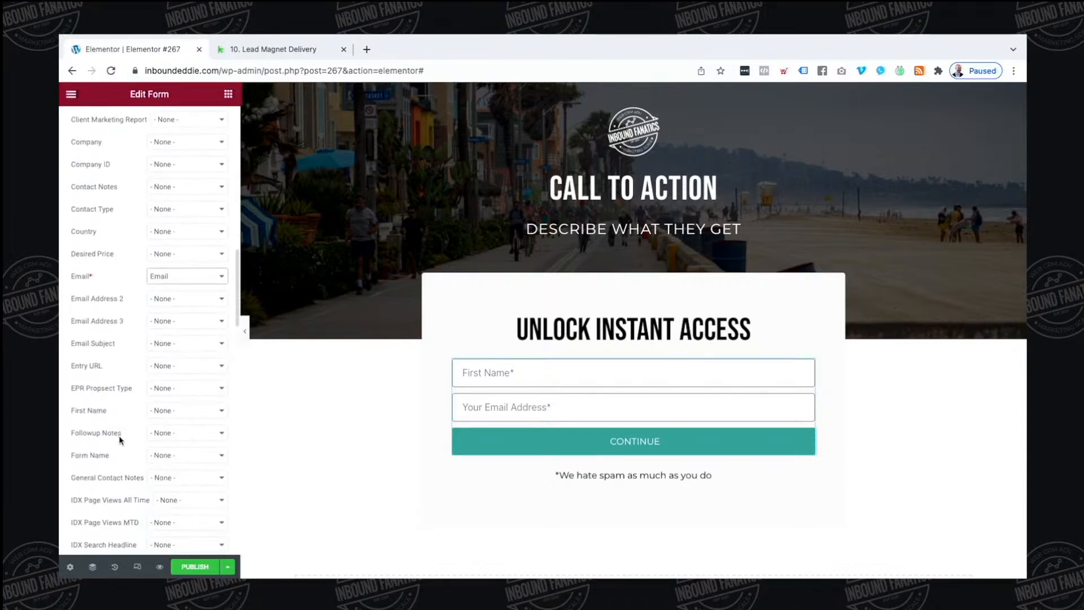
scroll(120, 439, down, 1)
click(167, 395)
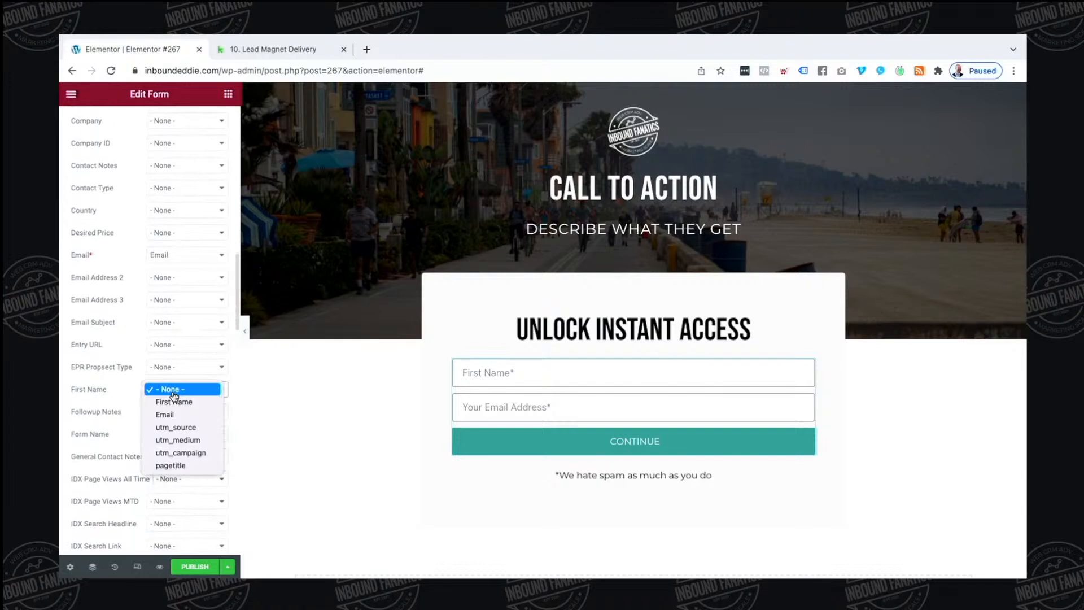
click(172, 400)
Map the utm_campaign, utm_medium and utm_source form fields to their matching WP Fusion fields
scroll(134, 407, down, 15)
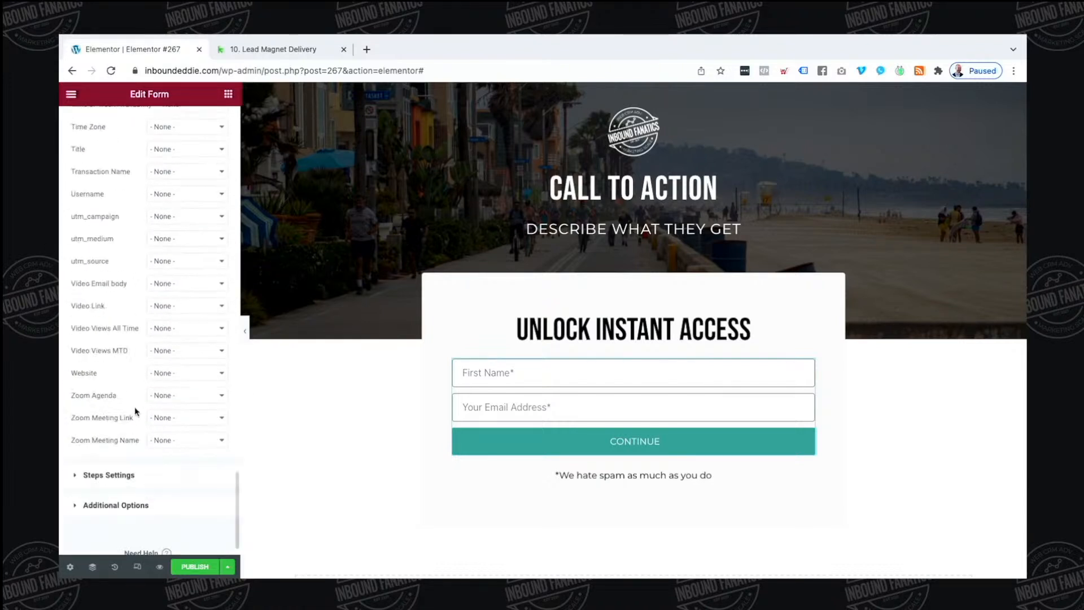
scroll(135, 406, up, 3)
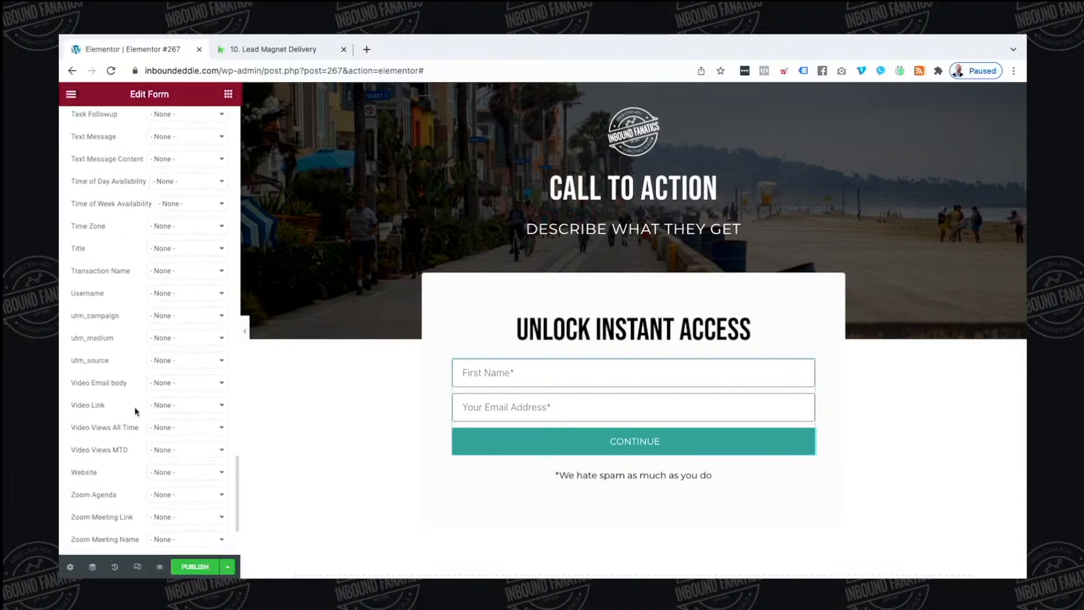
click(178, 316)
click(185, 379)
click(167, 339)
click(172, 392)
click(183, 362)
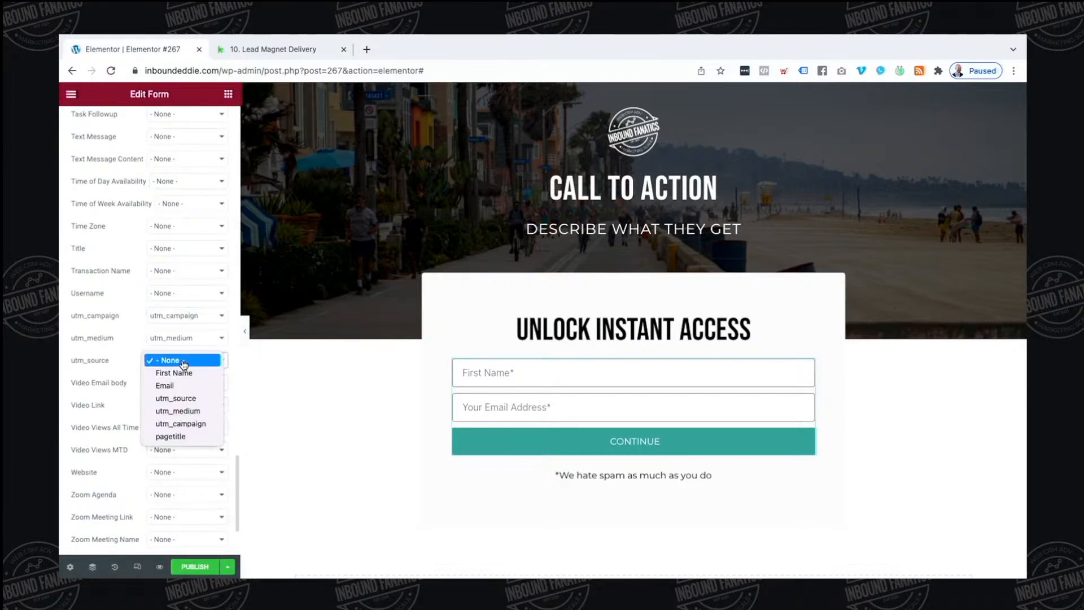
click(175, 397)
scroll(146, 380, up, 1)
scroll(146, 379, up, 5)
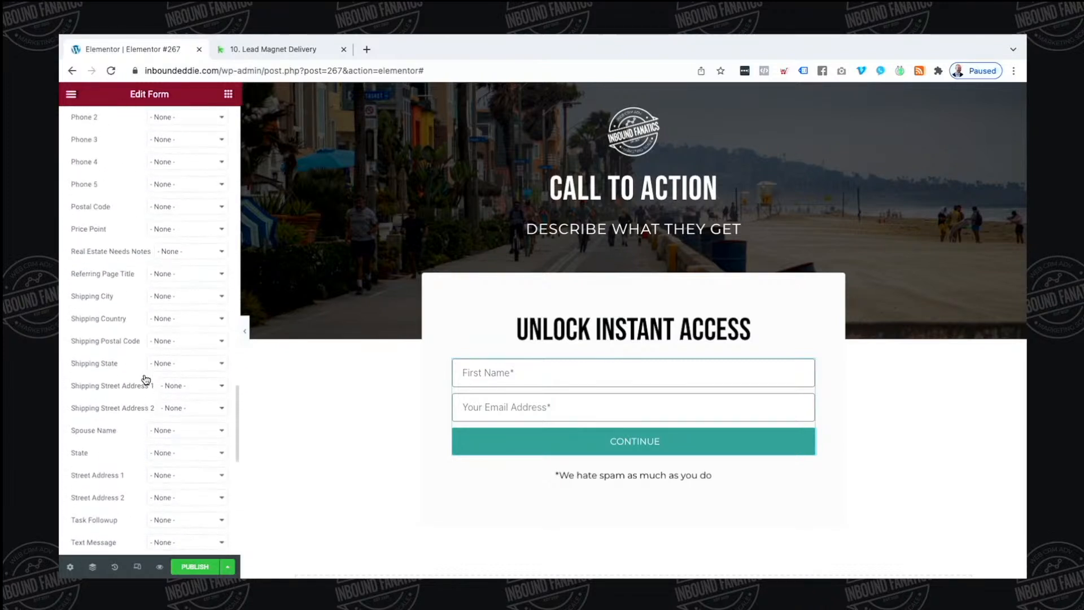
Map pagetitle to Referring Page Title and publish the page
click(183, 274)
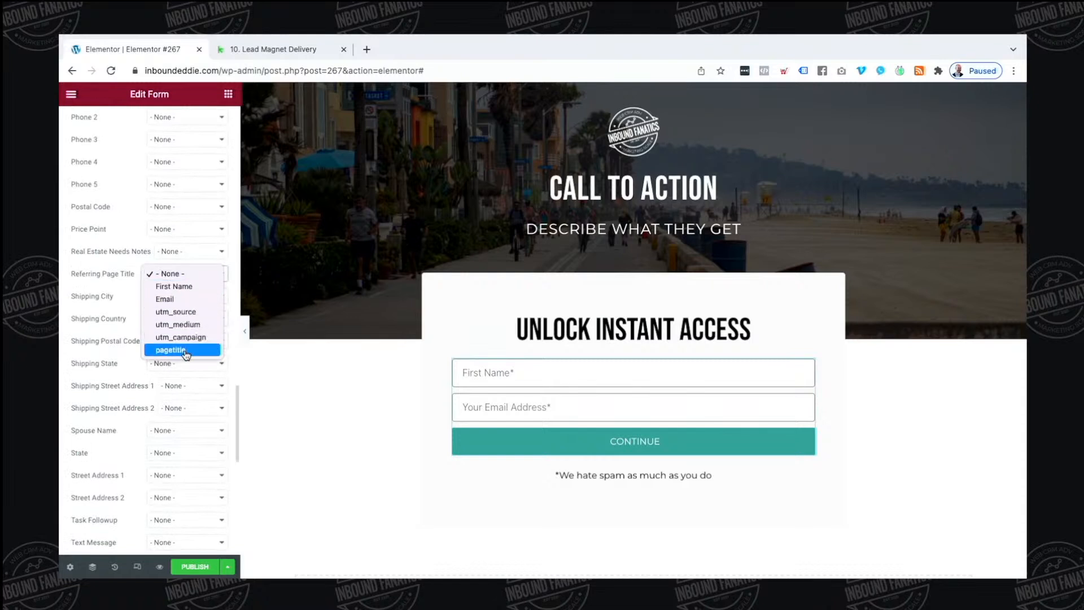
click(166, 353)
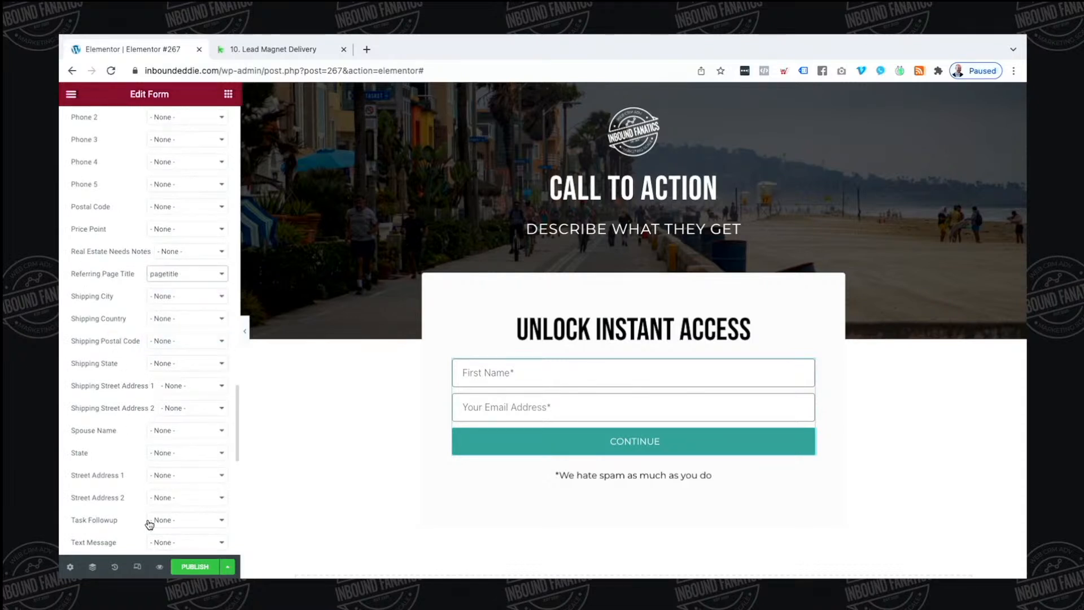
scroll(113, 405, up, 15)
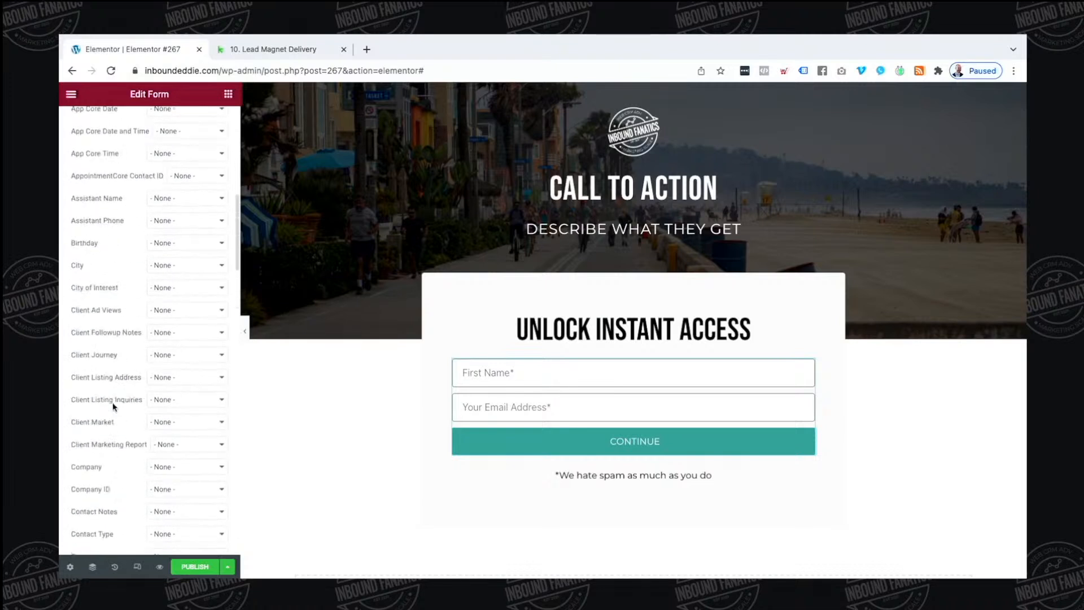
scroll(113, 404, up, 10)
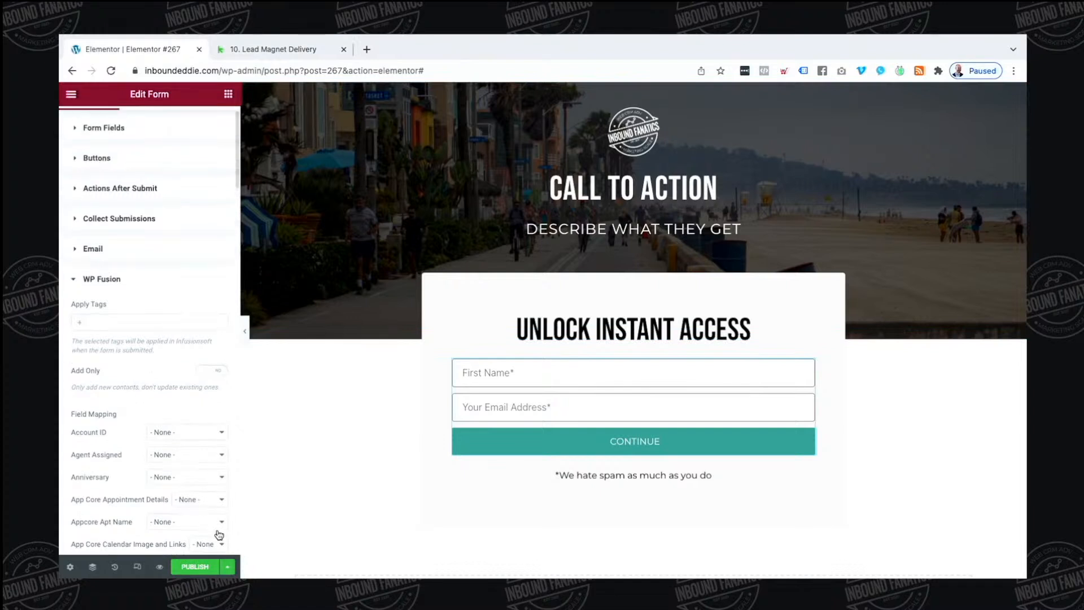
click(227, 567)
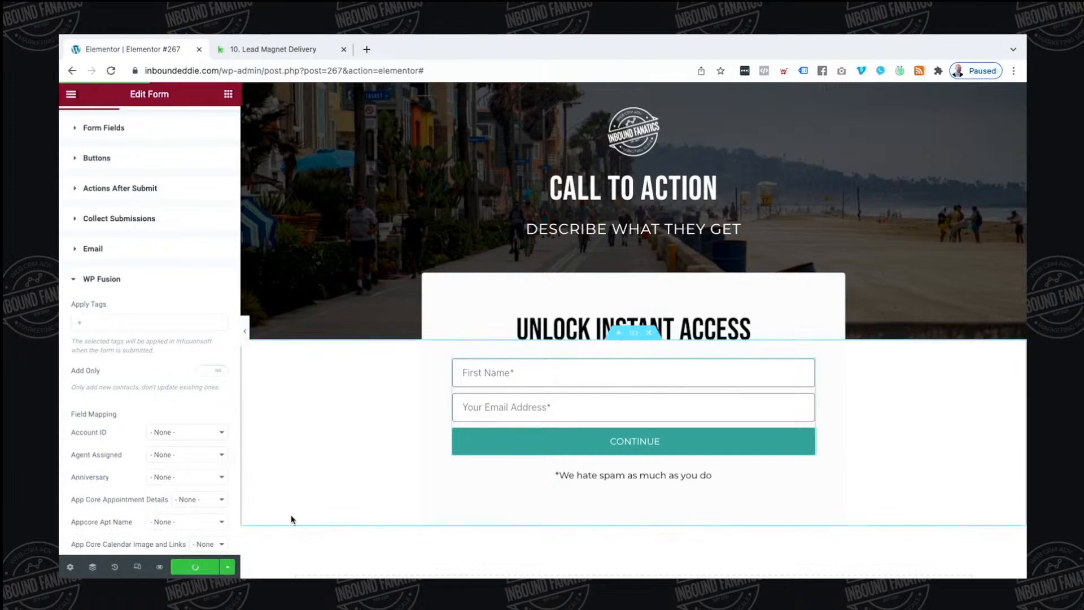
scroll(472, 455, down, 3)
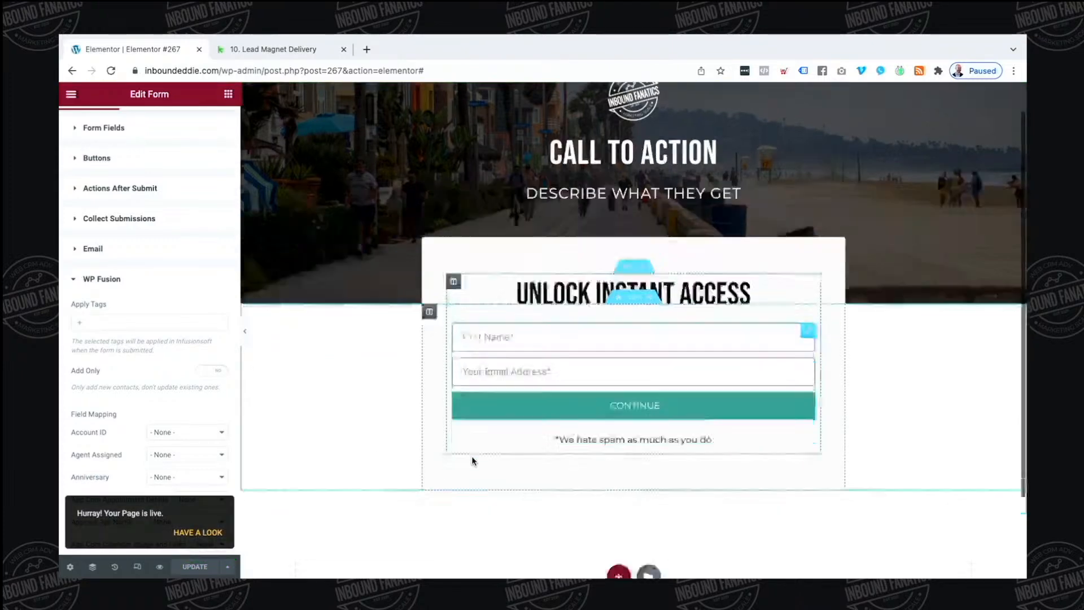
click(644, 466)
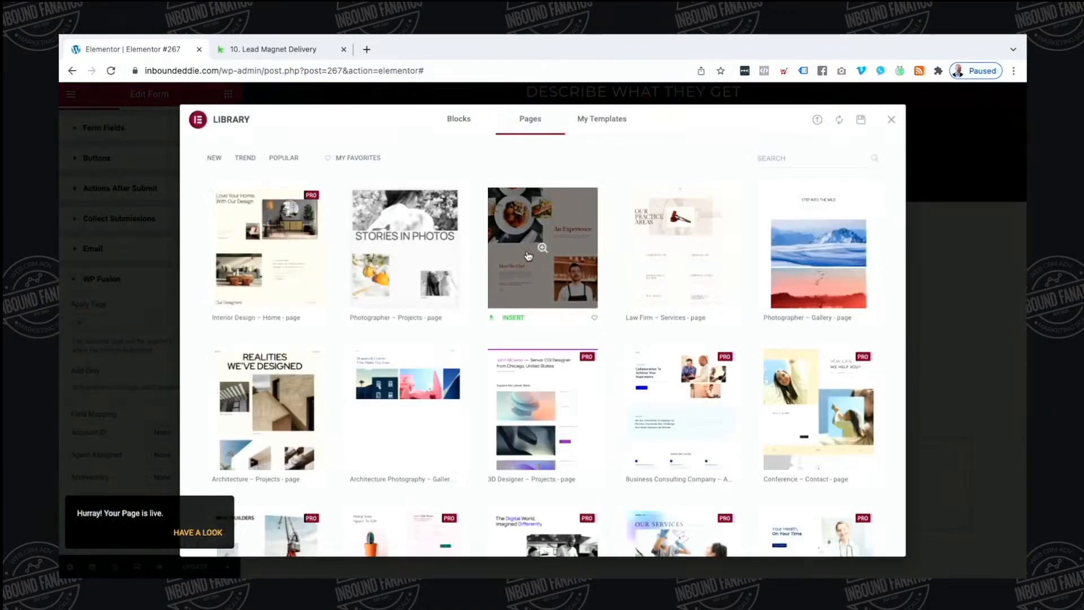
click(586, 119)
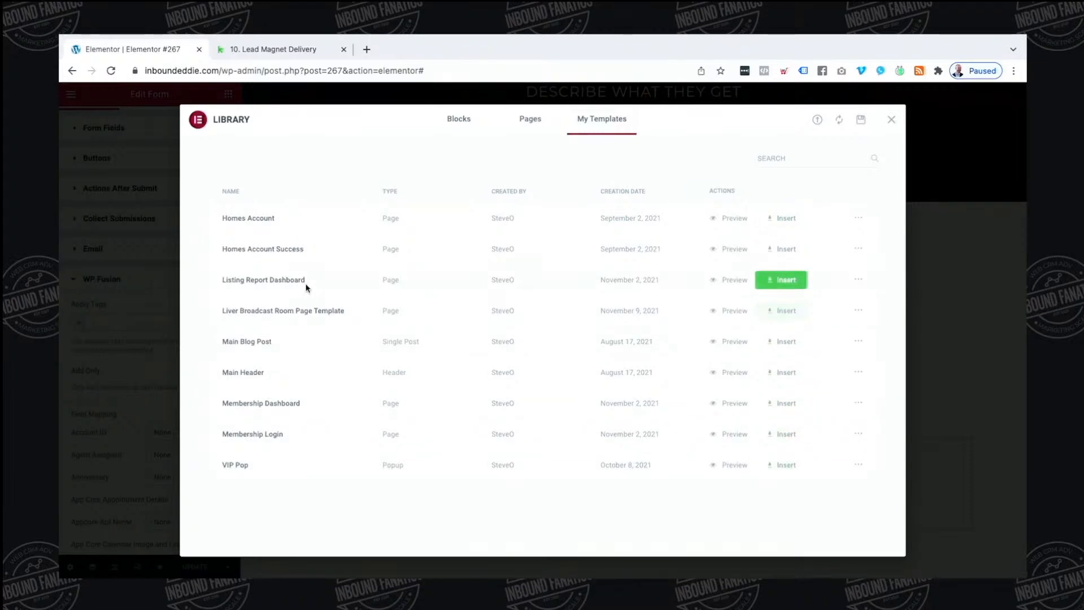
click(890, 119)
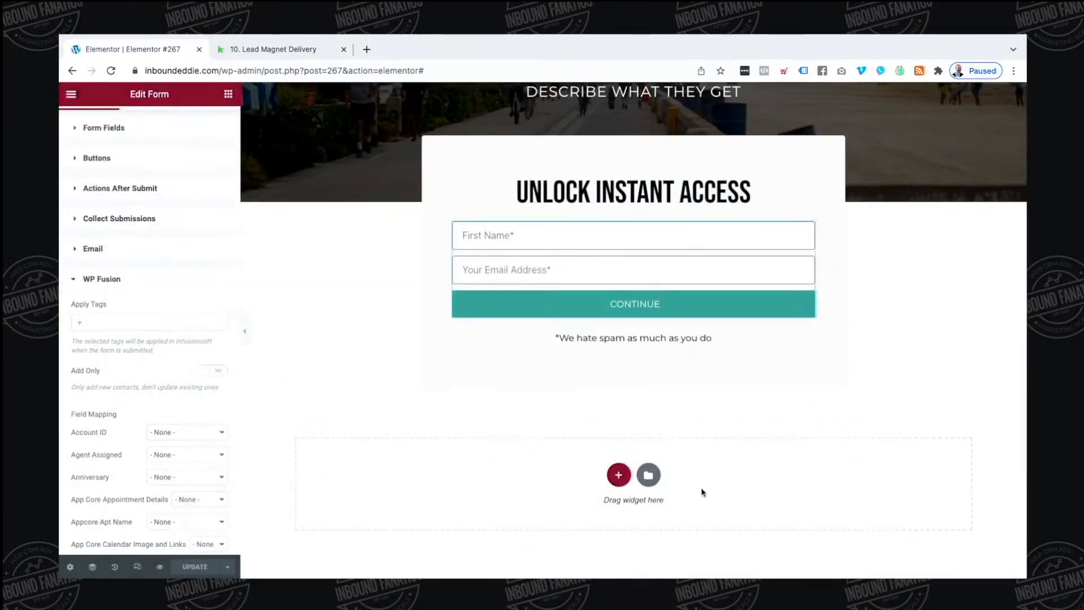
click(656, 481)
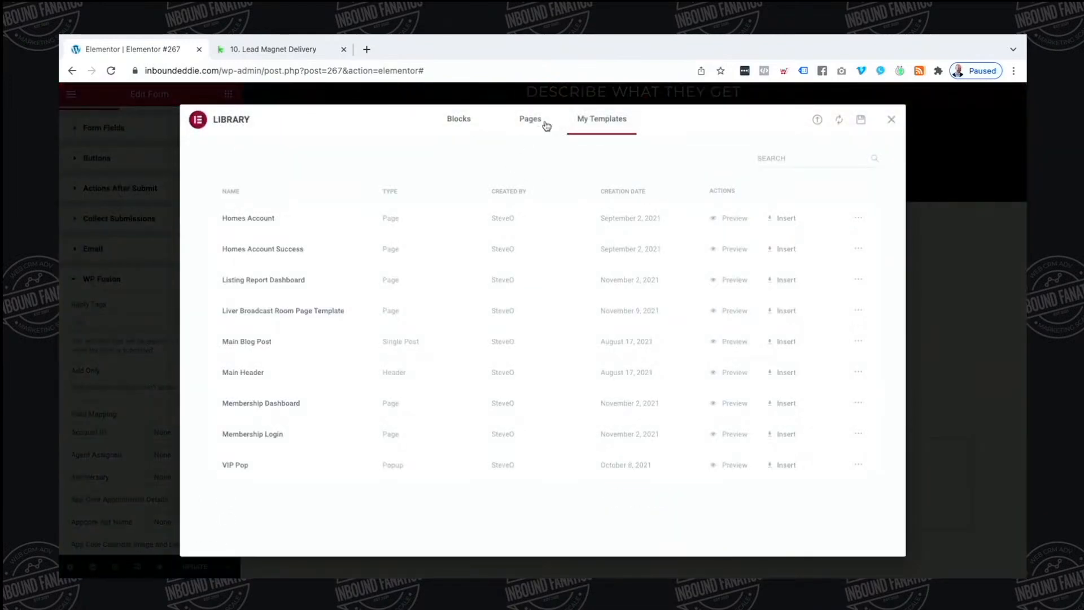
click(890, 119)
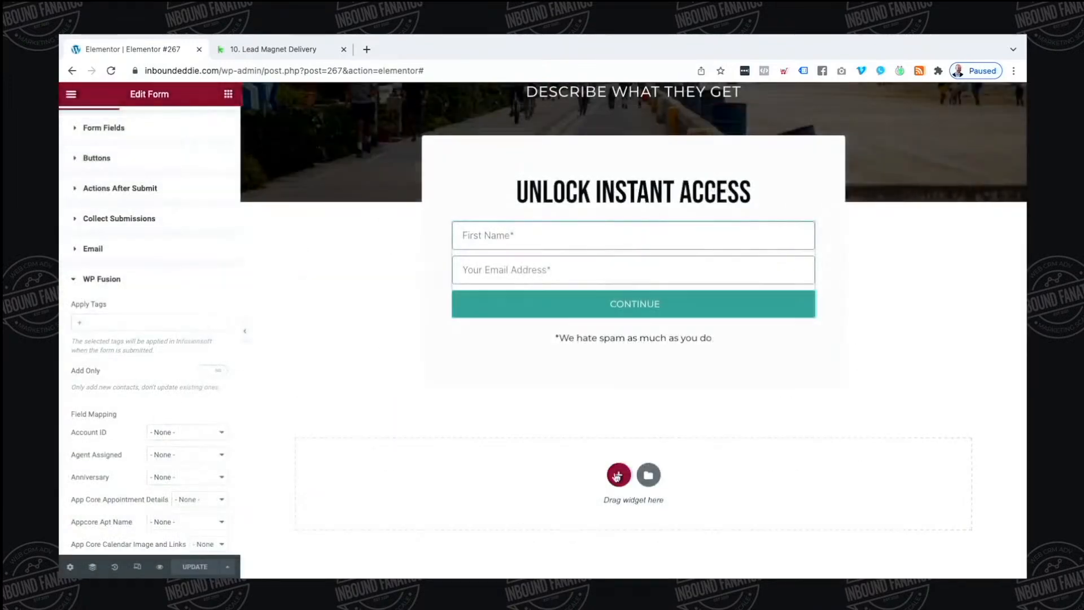
click(622, 480)
Add a two-column section below the form, deleting an unwanted inner column from its left side
click(558, 501)
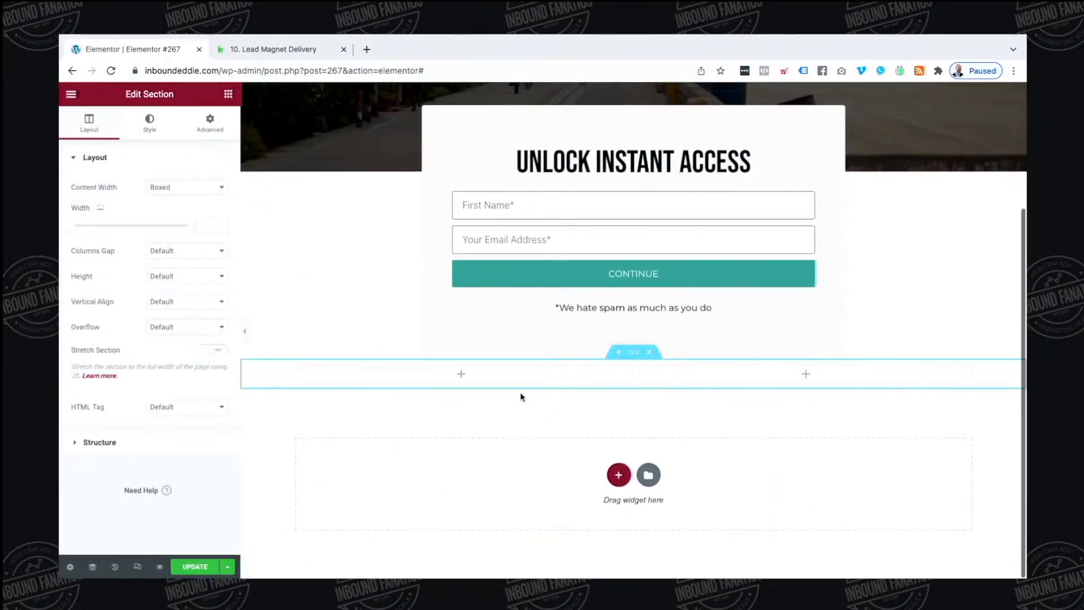
click(228, 94)
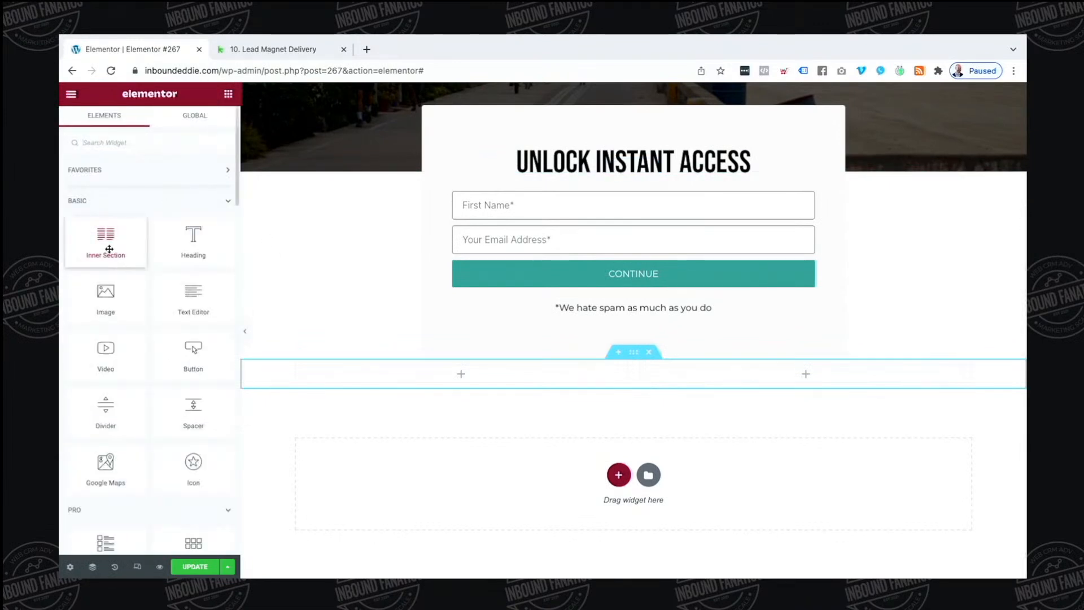
drag(107, 245, 387, 370)
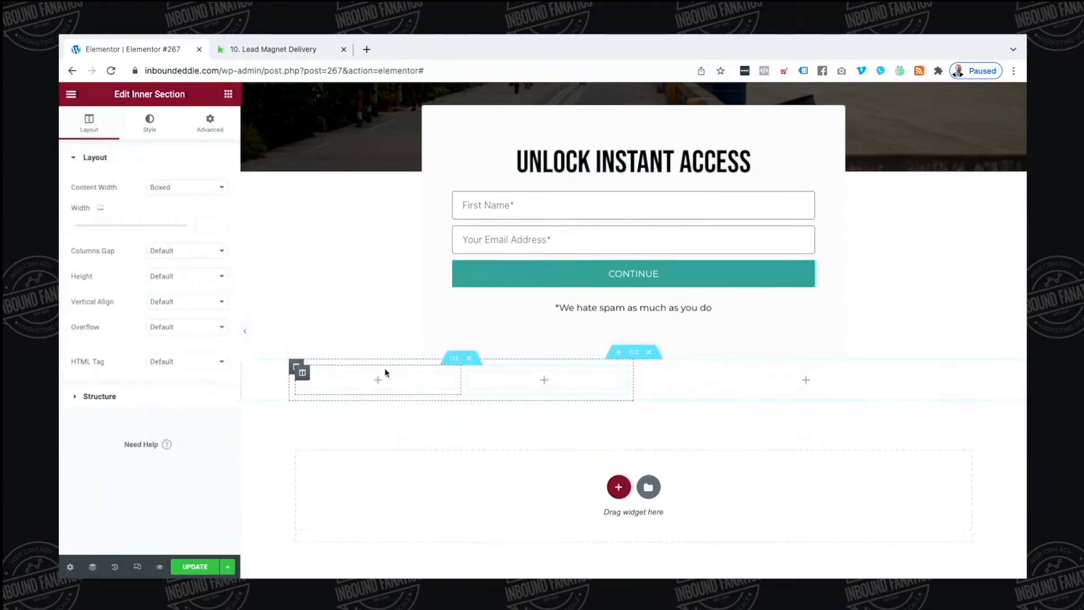
right_click(547, 381)
click(590, 552)
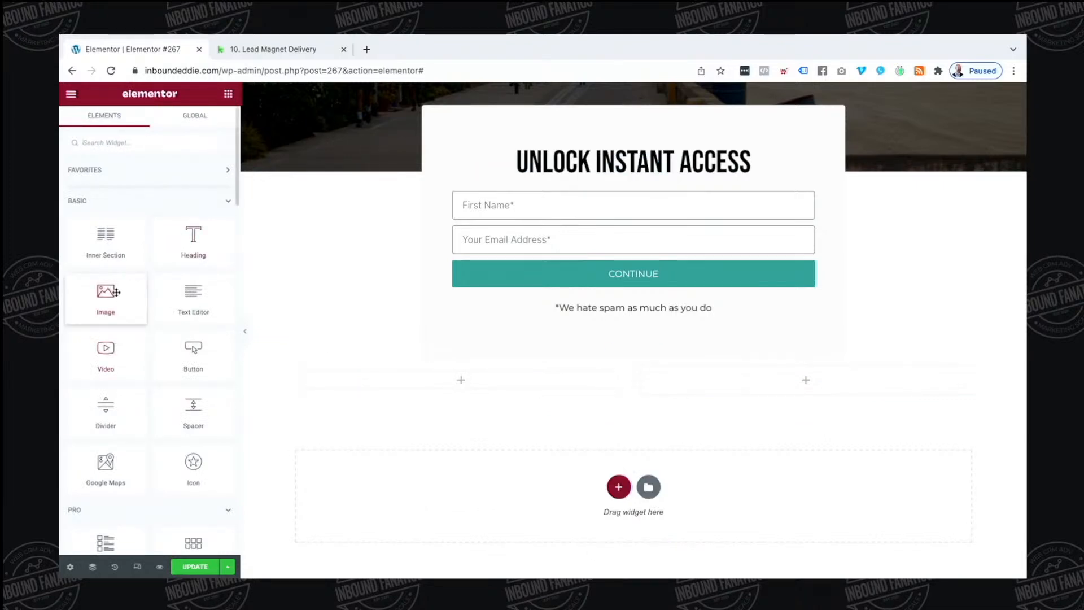
Place the Inbound Fanatics logo at Full size in the left column, narrowed to about 11.6%
drag(440, 417, 459, 384)
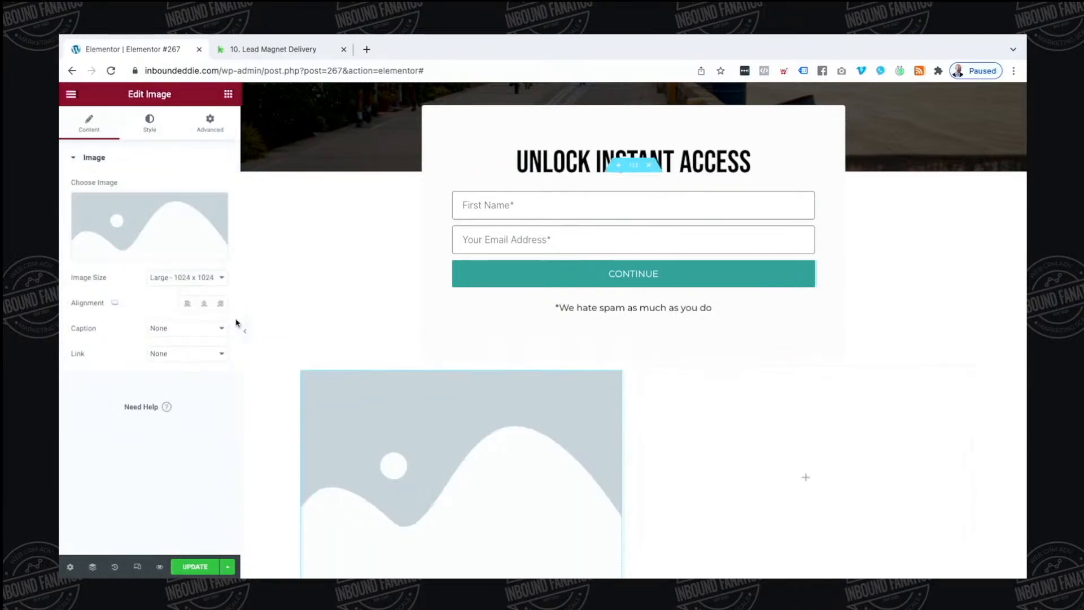
click(191, 230)
click(327, 251)
click(327, 252)
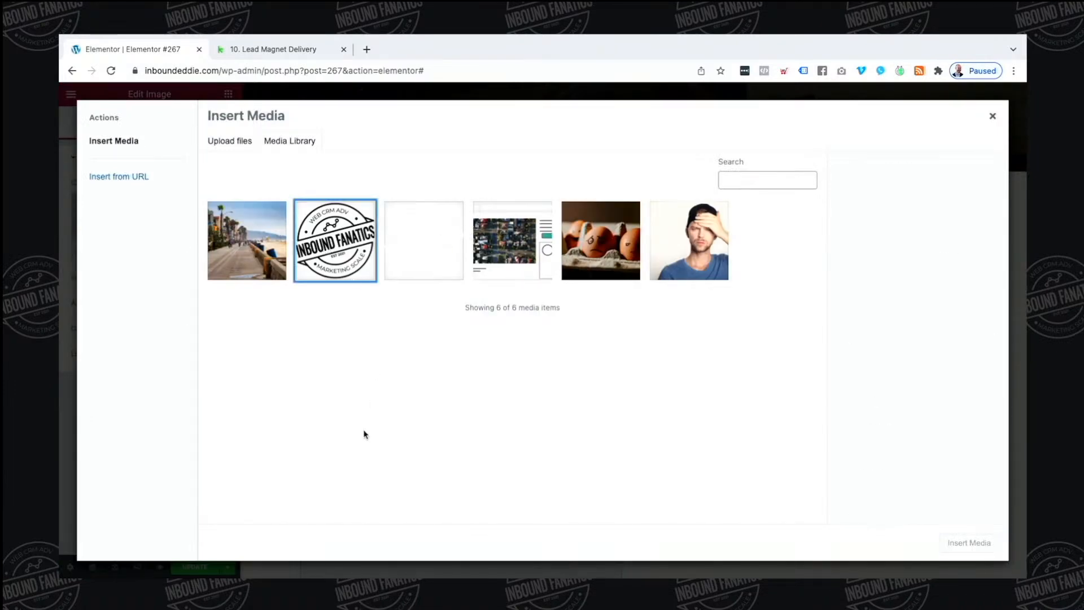
click(350, 272)
click(962, 543)
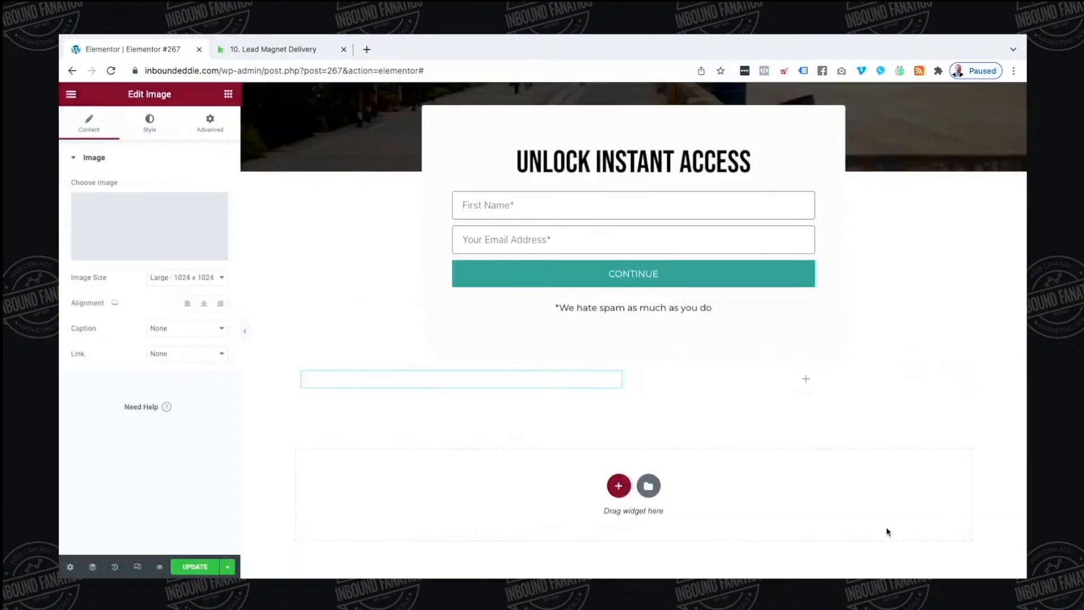
click(177, 280)
click(172, 314)
click(150, 121)
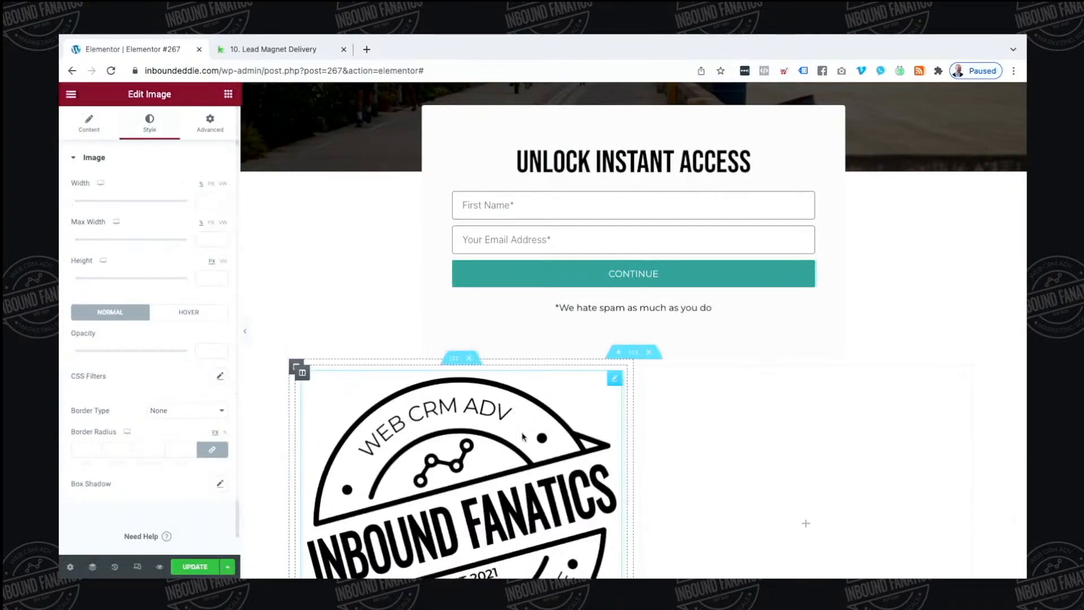
drag(634, 460, 364, 459)
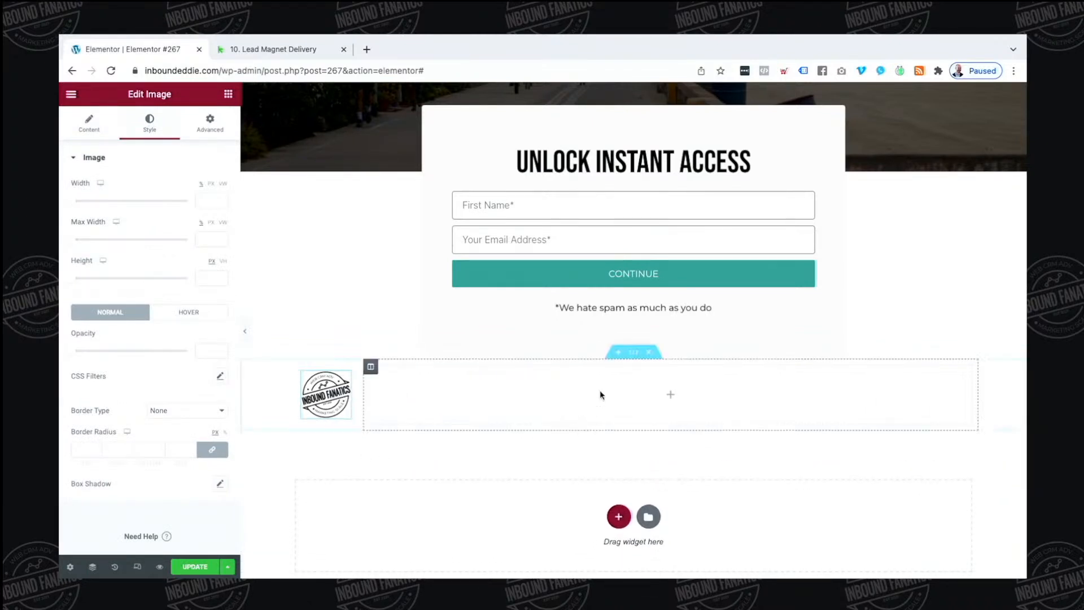
Give the logo section a solid 1 px top border in the Primary black colour
click(633, 353)
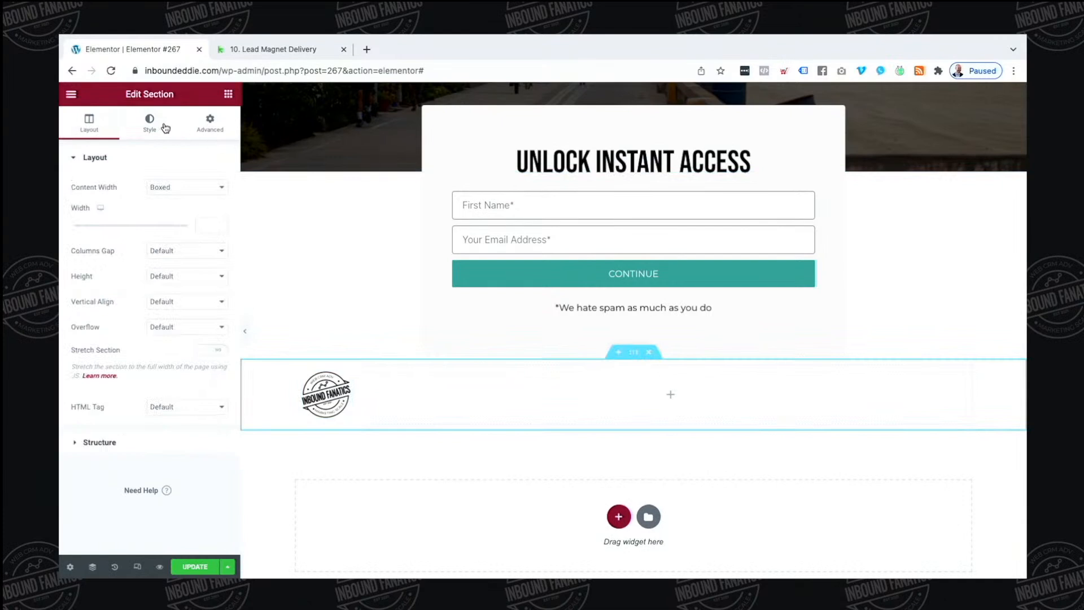
click(150, 123)
click(143, 279)
click(195, 275)
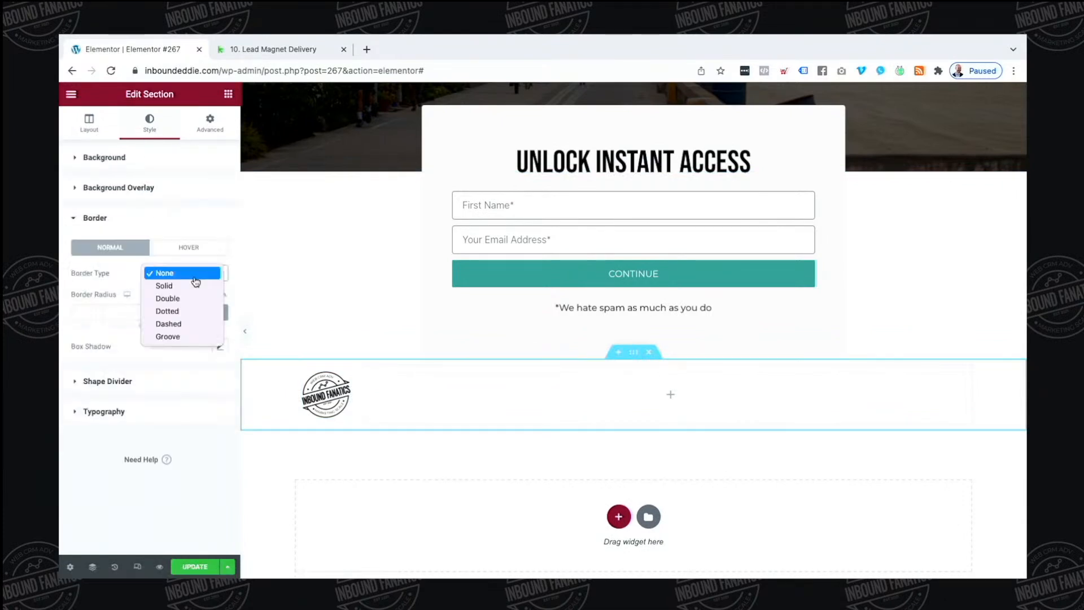
click(195, 285)
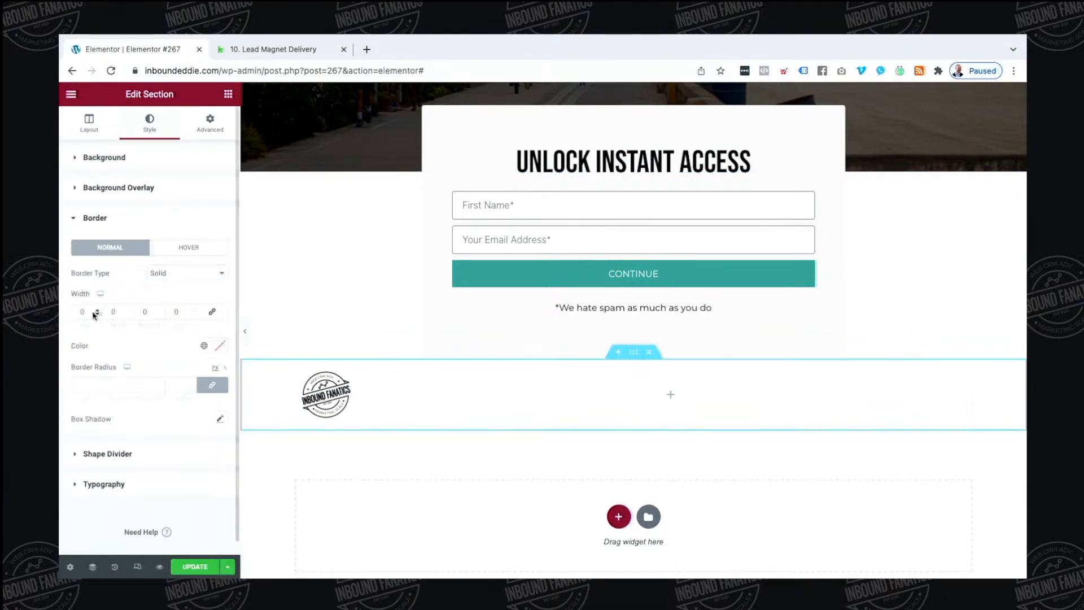
click(98, 310)
click(203, 346)
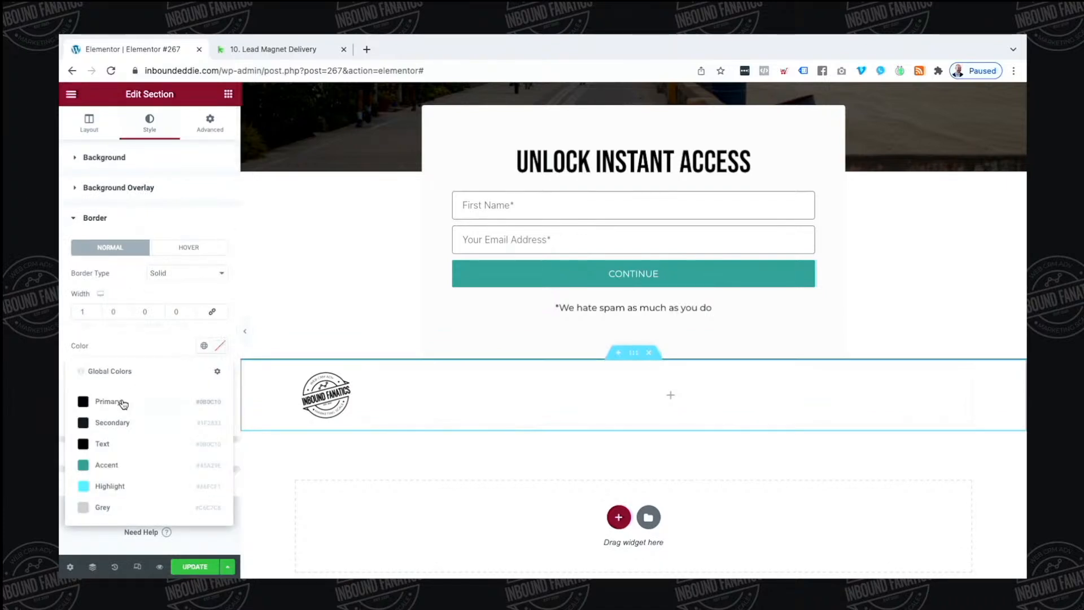
click(123, 404)
scroll(527, 271, up, 2)
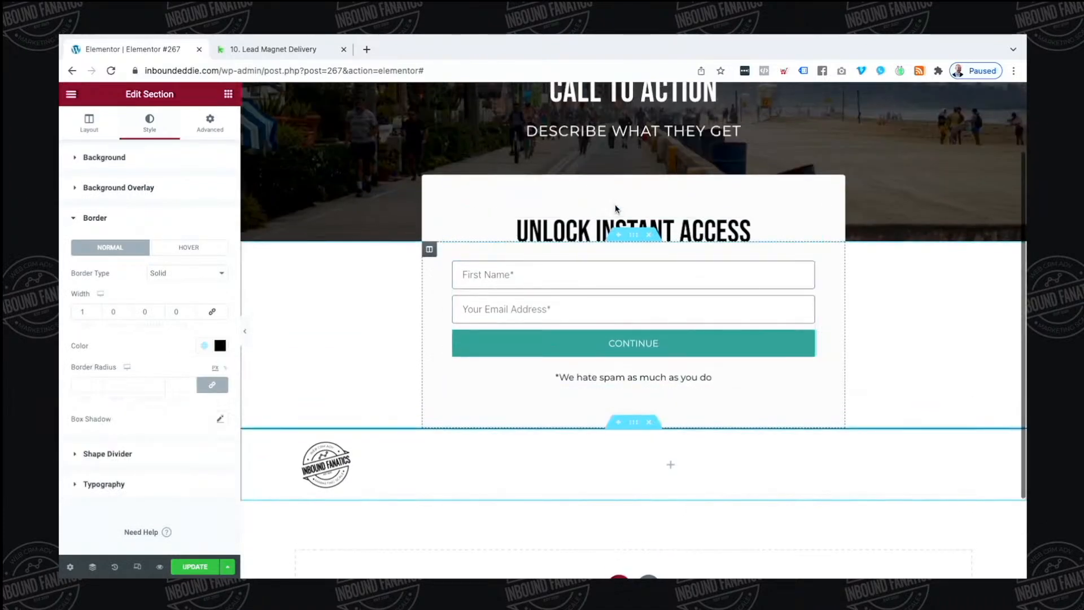
Set the opt-in form section's bottom padding to 100 with sides unlinked
click(632, 242)
click(219, 131)
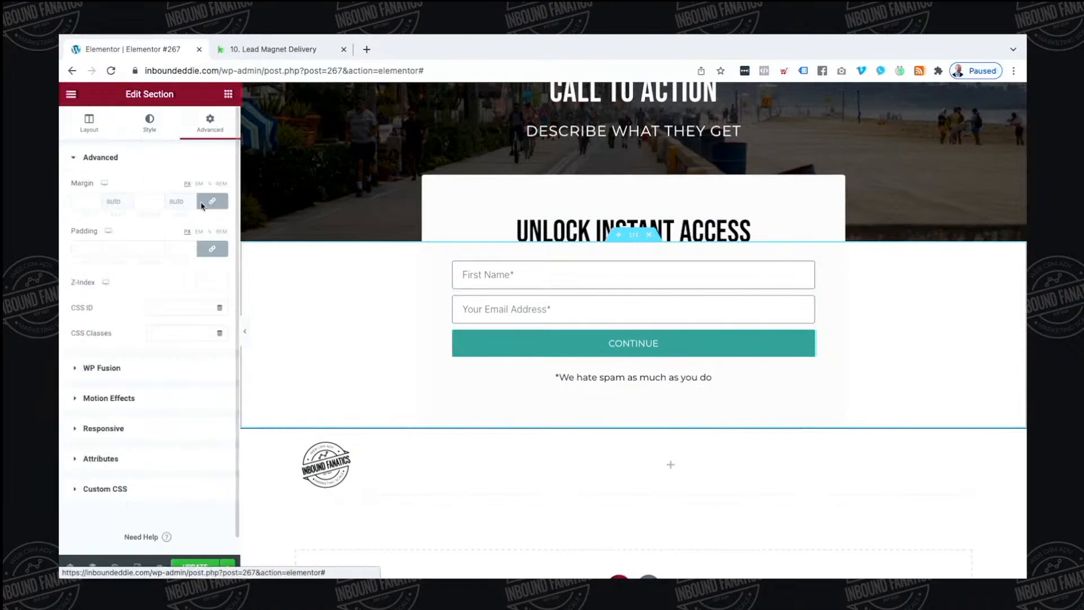
click(212, 248)
click(148, 248)
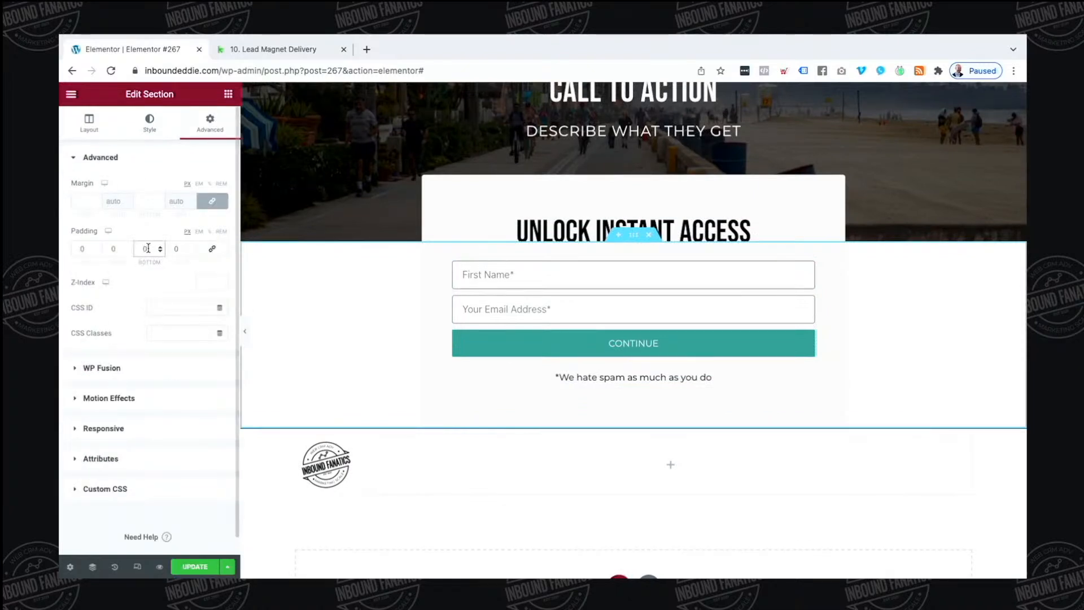
text(100)
scroll(469, 408, down, 1)
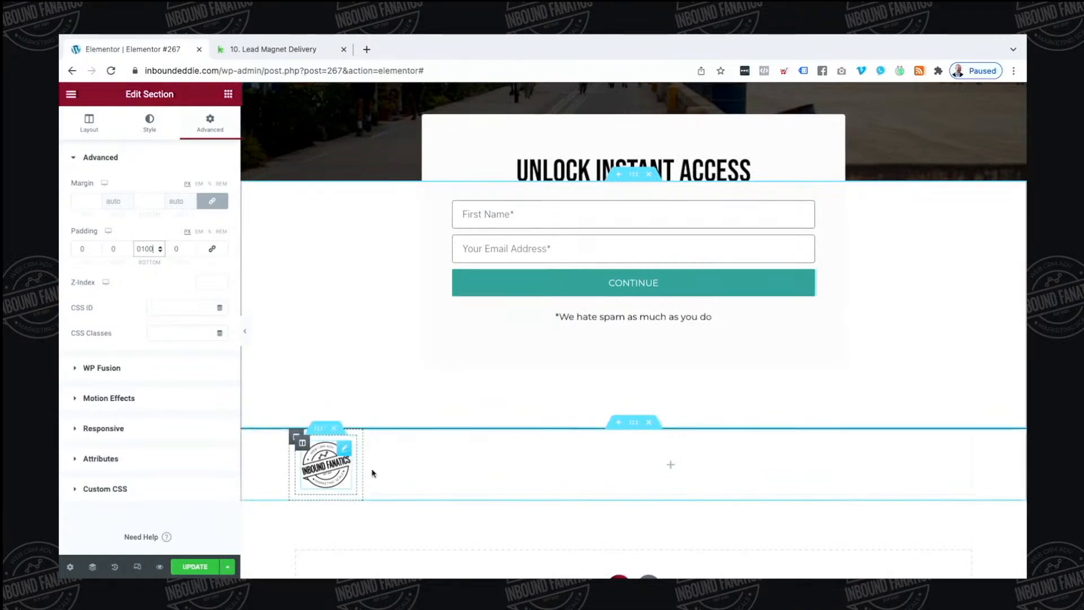
Add an Icon List widget beside the logo
click(228, 97)
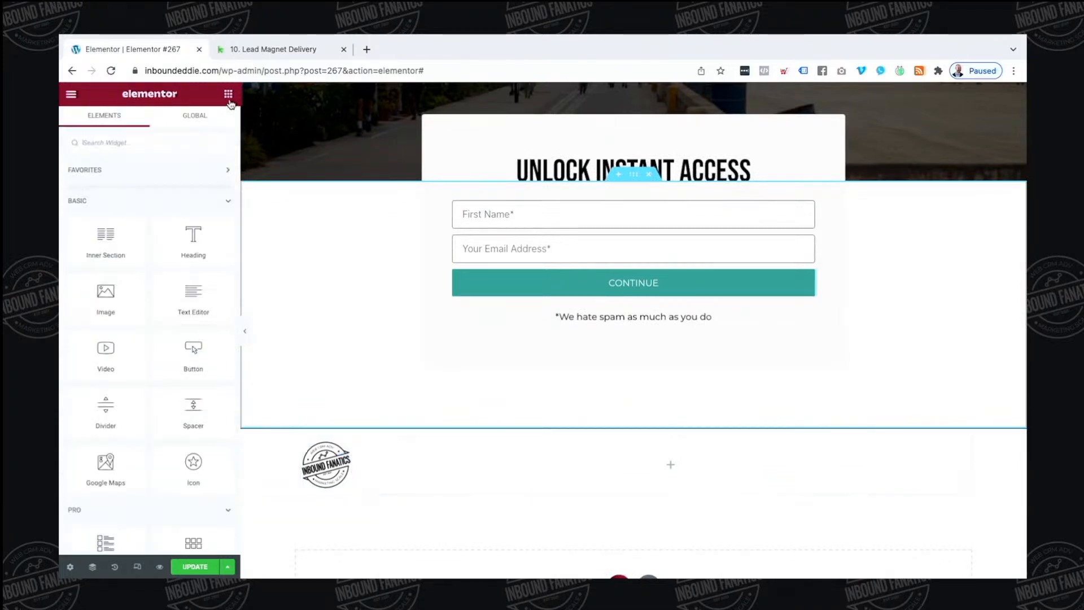
scroll(161, 224, down, 1)
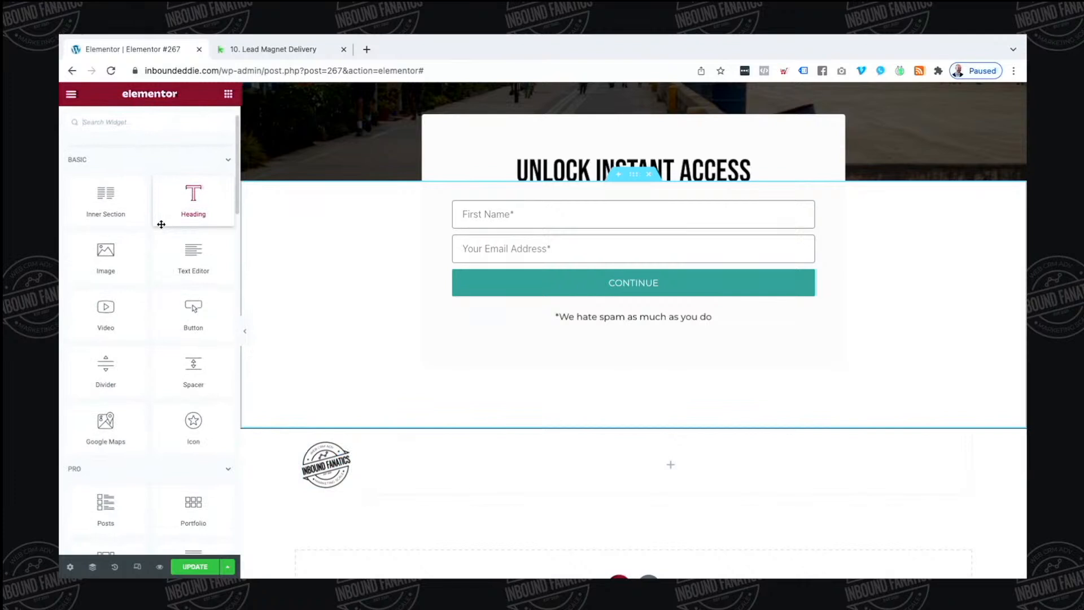
scroll(173, 201, down, 1)
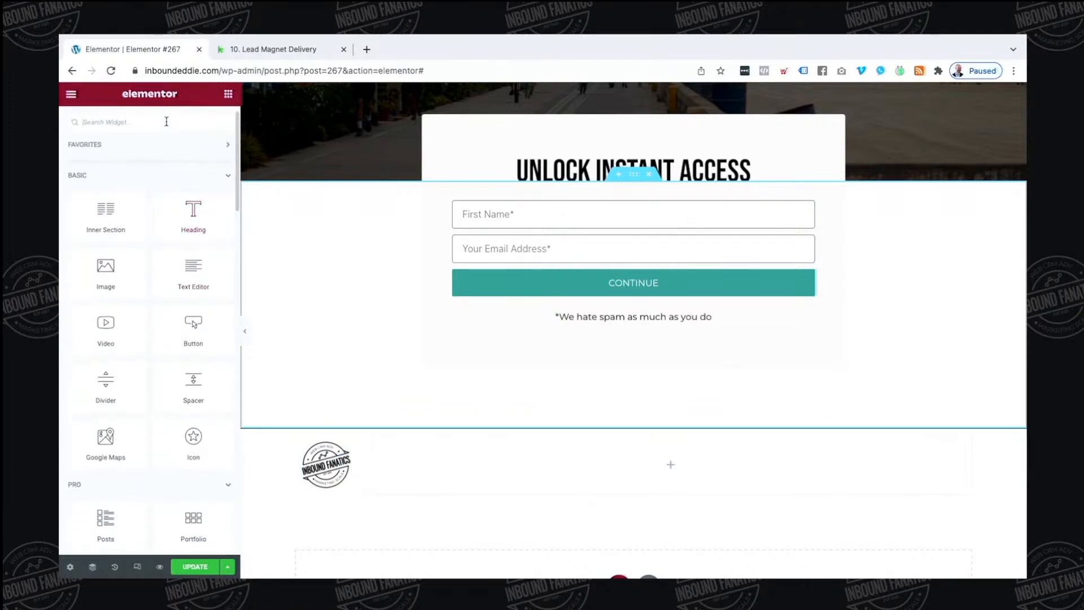
scroll(170, 271, down, 4)
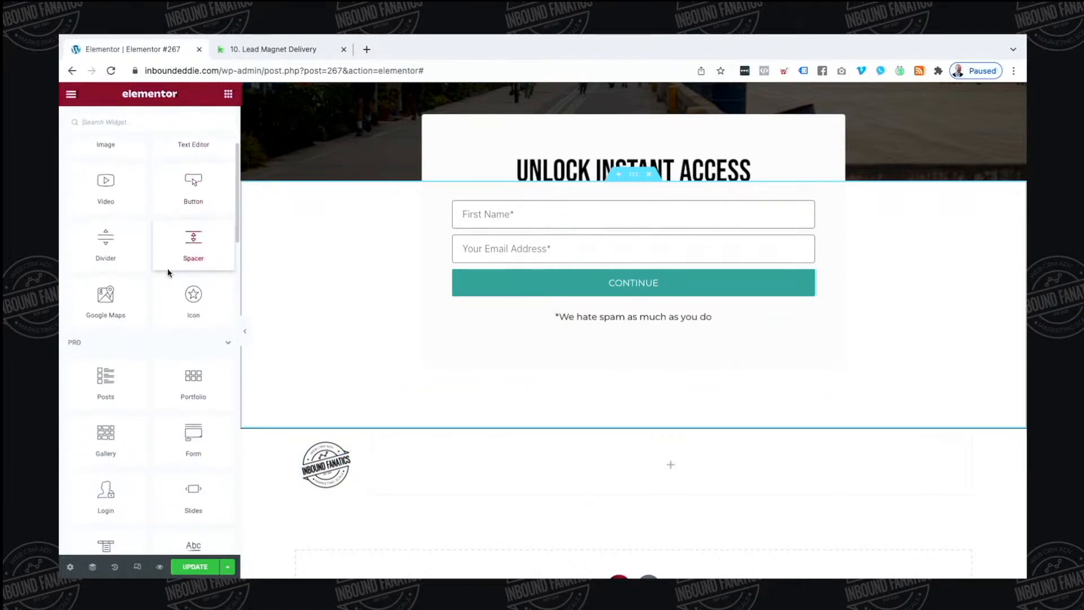
scroll(169, 273, down, 5)
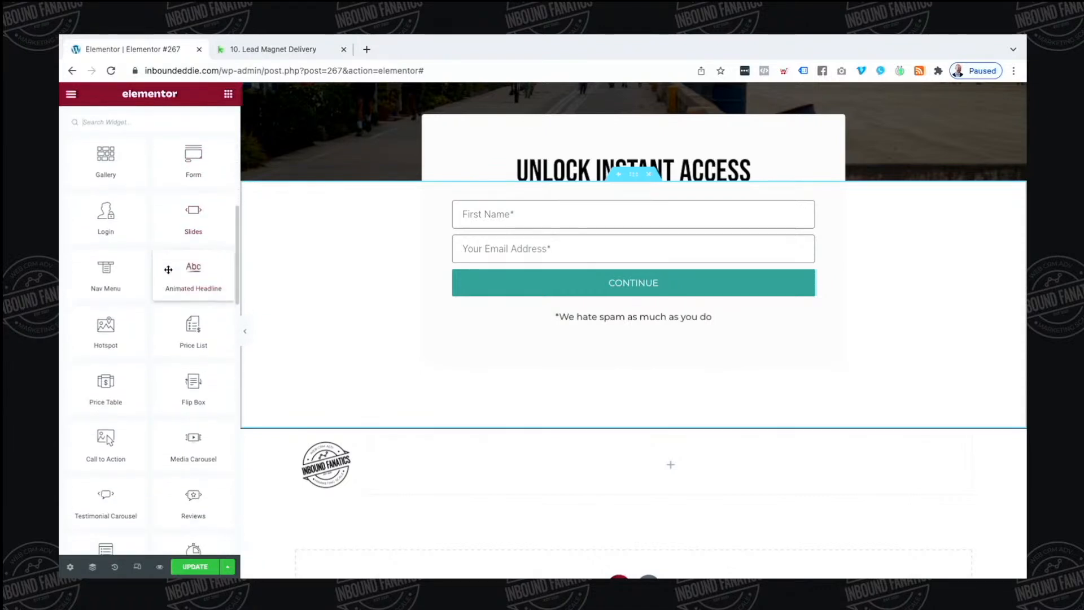
scroll(171, 273, down, 1)
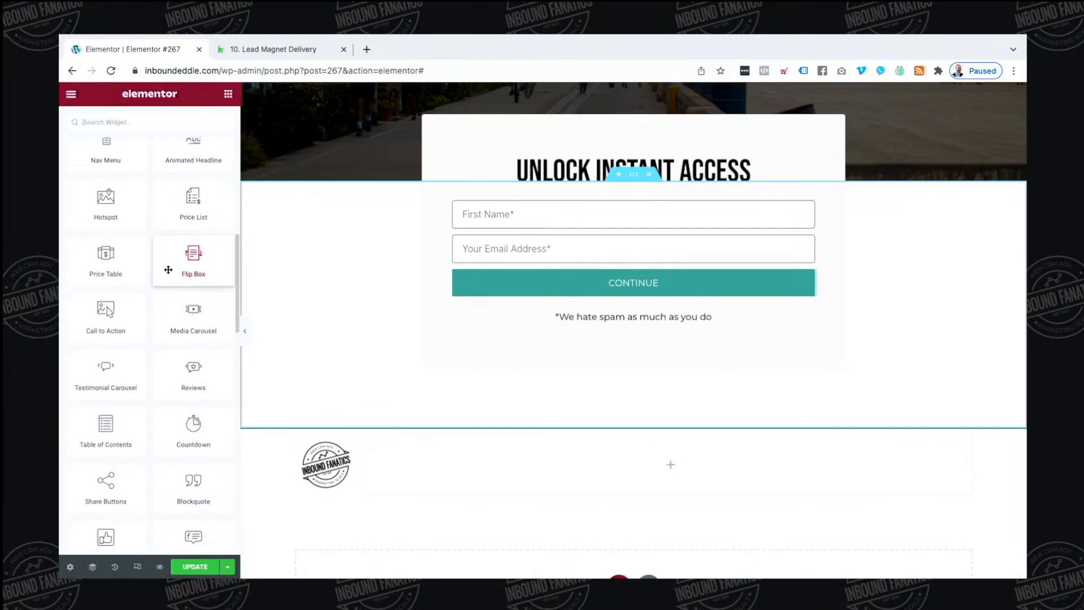
scroll(168, 270, down, 2)
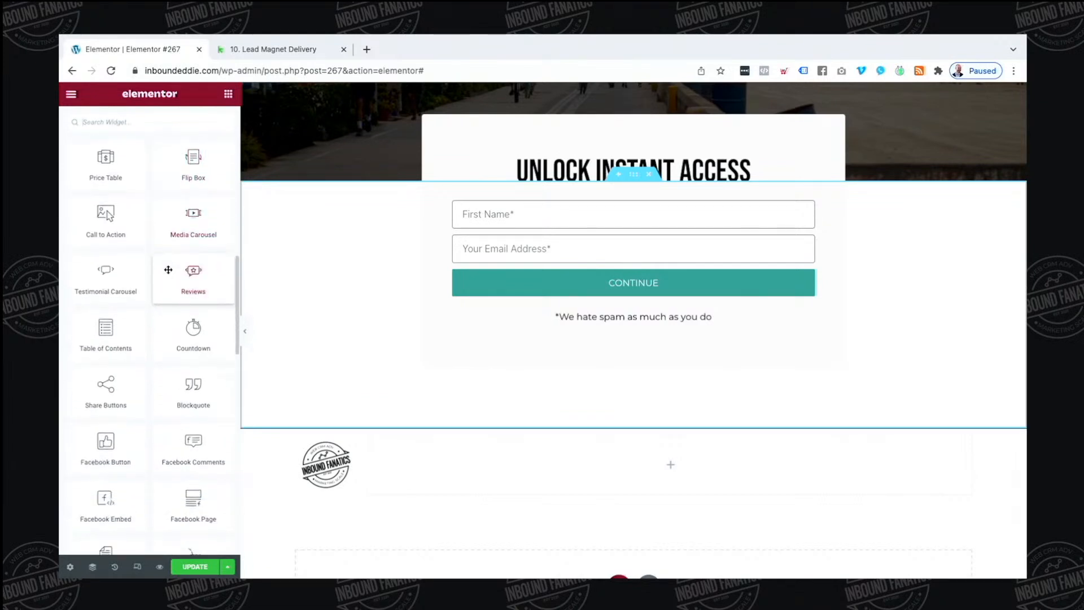
scroll(168, 270, down, 4)
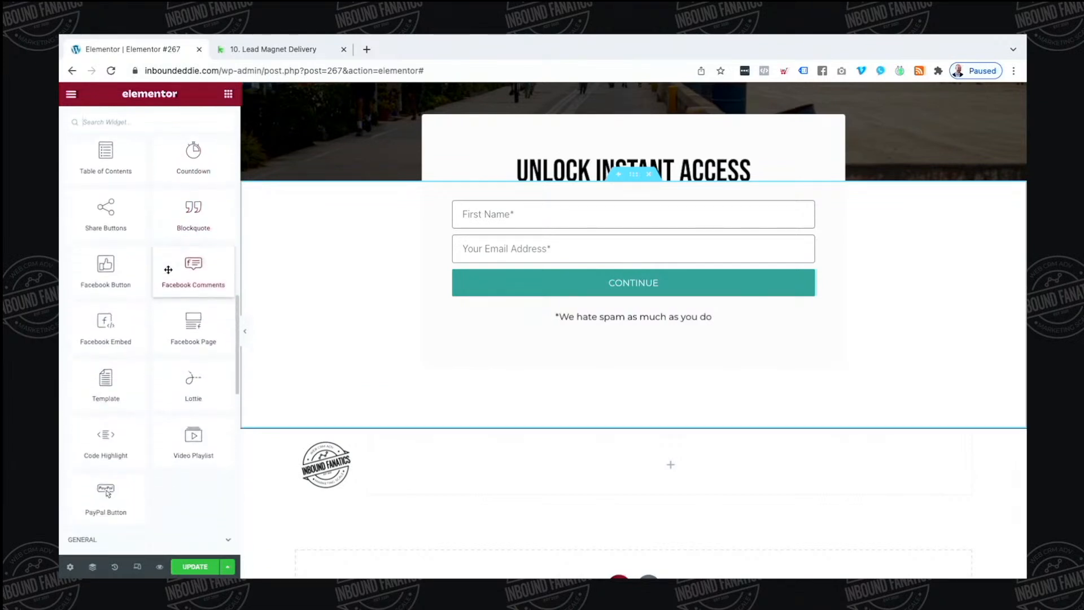
scroll(169, 269, down, 5)
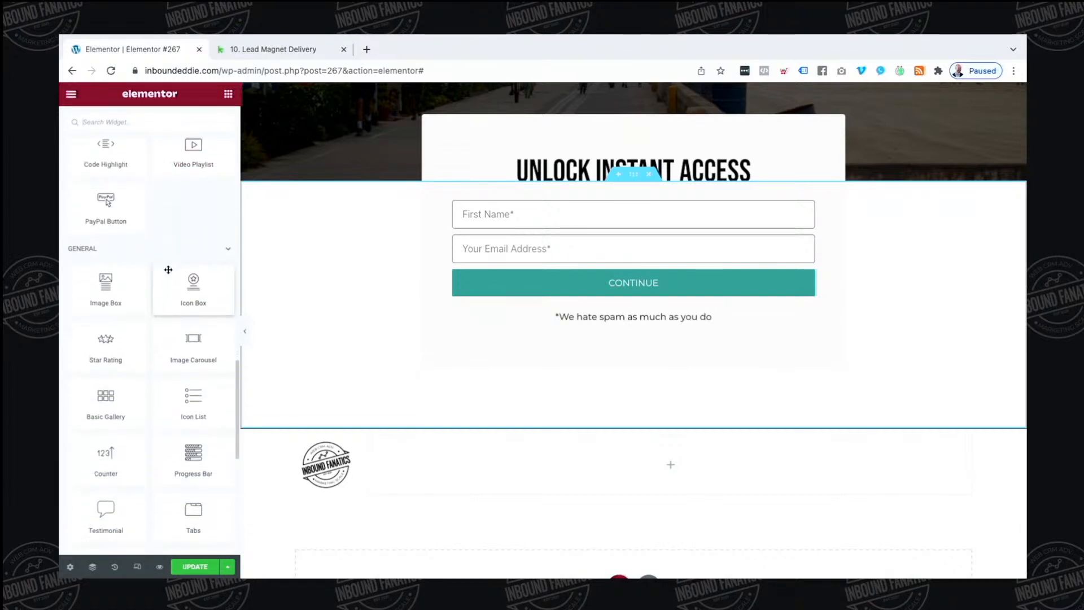
scroll(169, 270, down, 2)
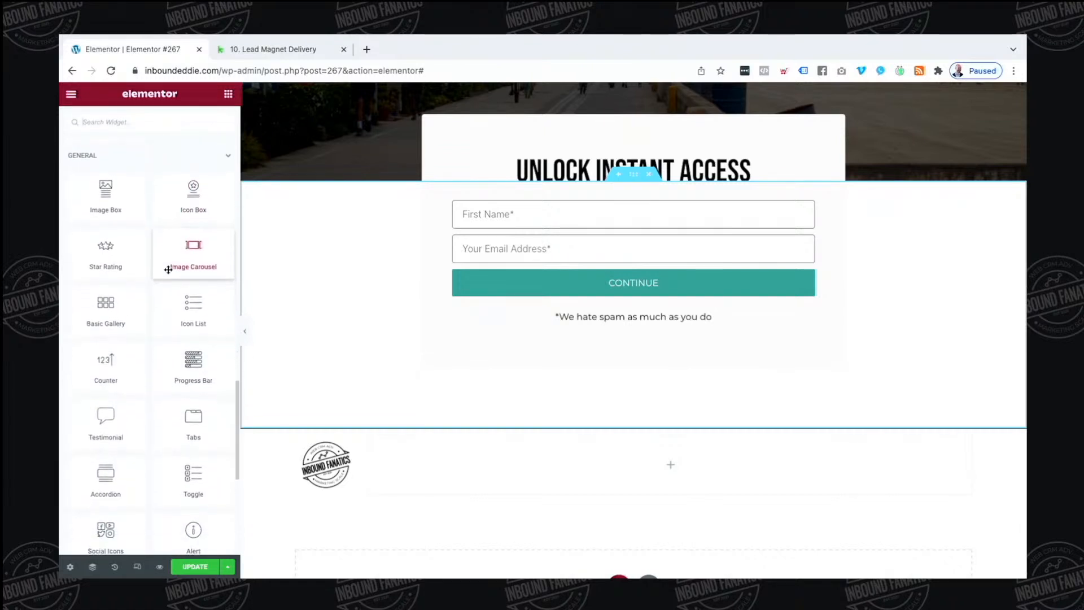
drag(200, 311, 618, 460)
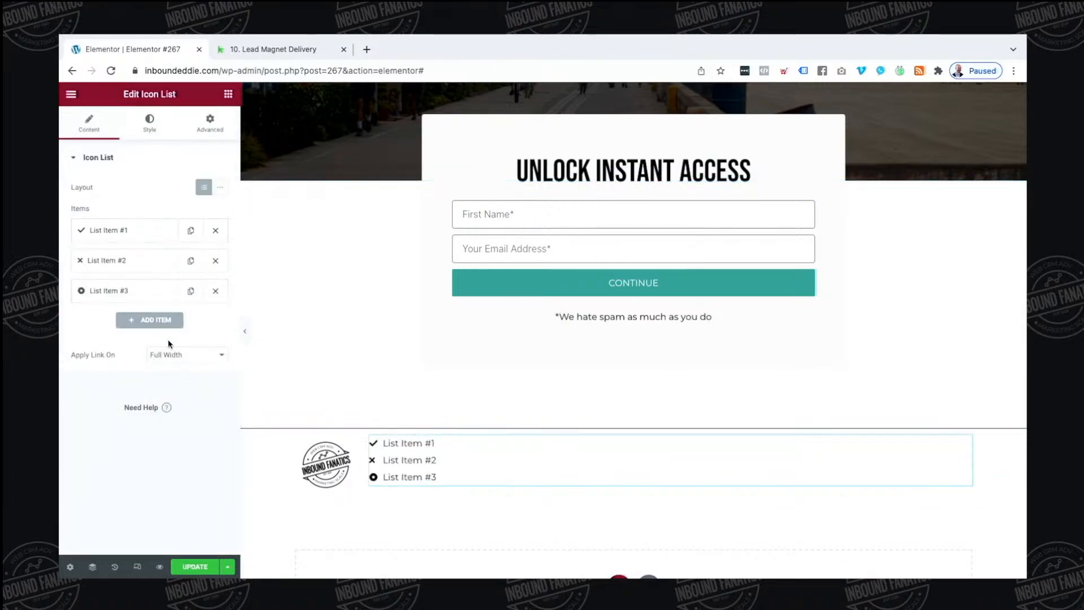
Right-align the icon list items, leave dividers off, and keep the link area Full Width
click(148, 118)
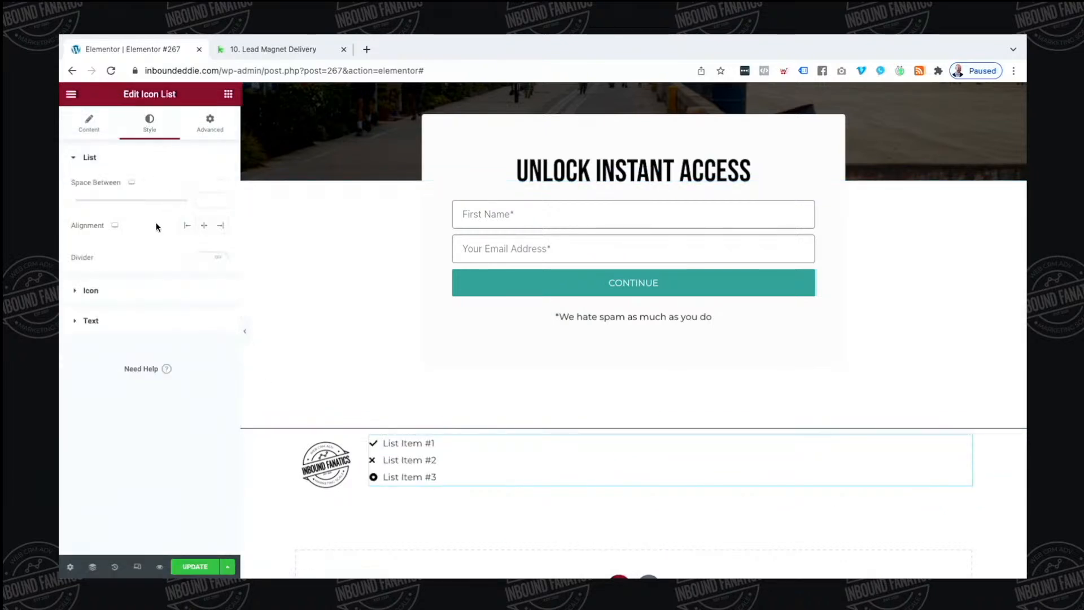
click(220, 227)
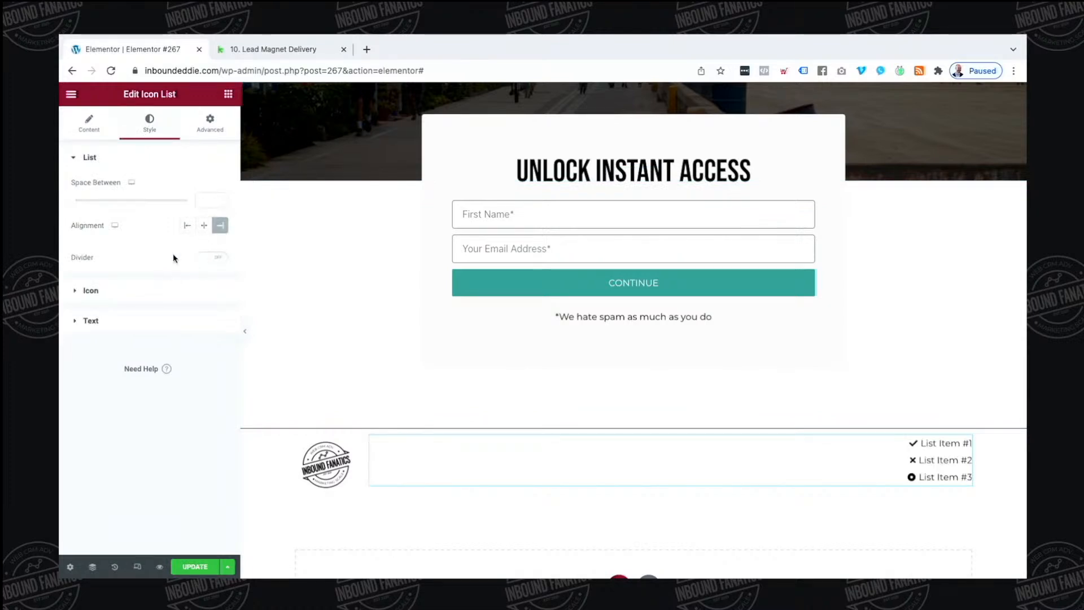
click(213, 258)
click(214, 258)
click(92, 131)
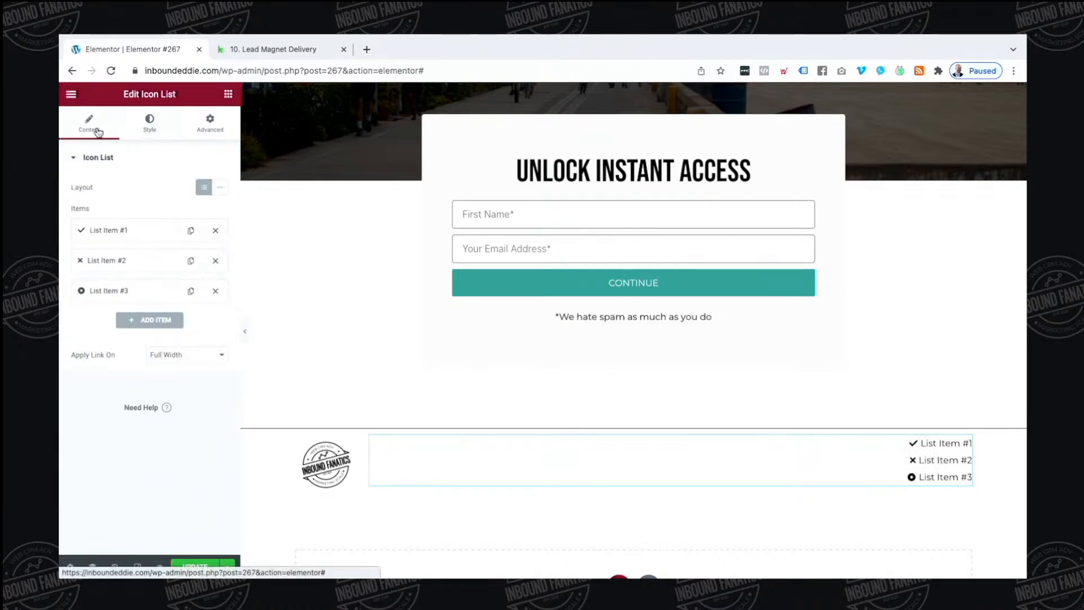
click(163, 356)
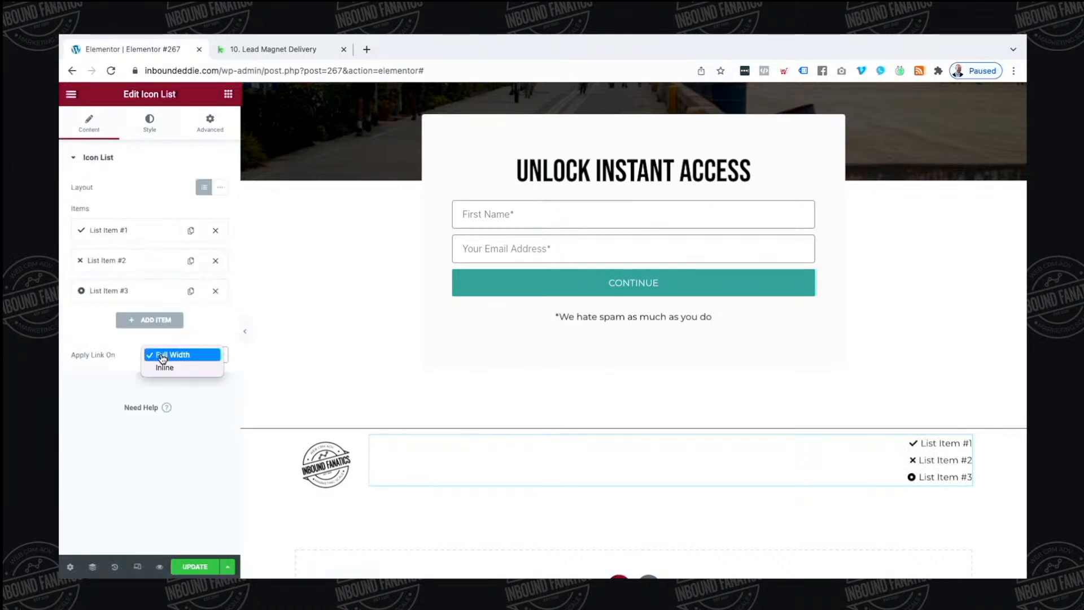
click(199, 399)
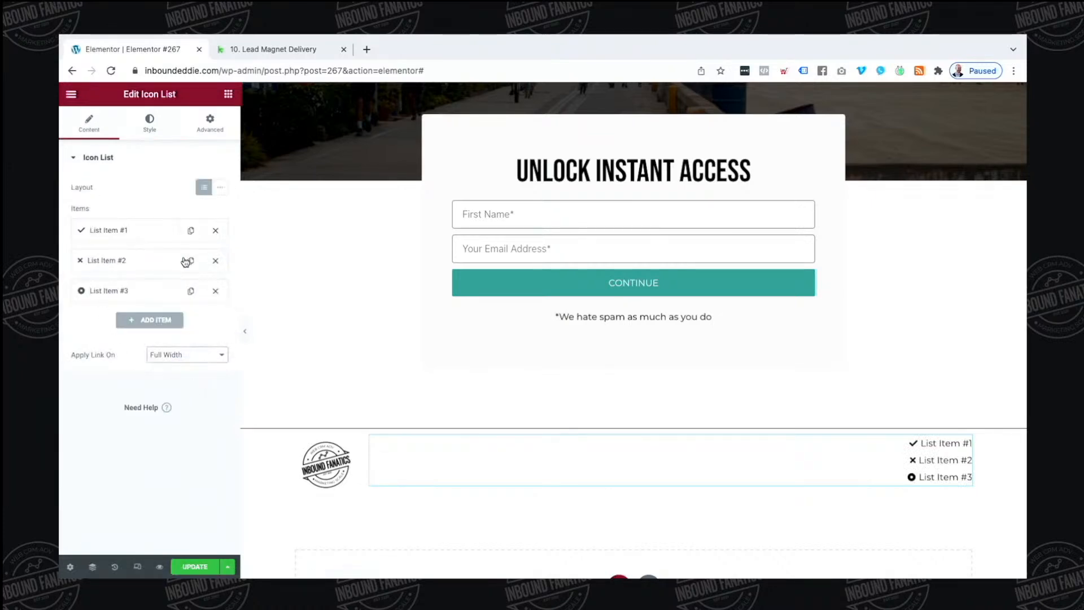
Make the list layout Inline and delete List Item #2 and List Item #3
click(222, 187)
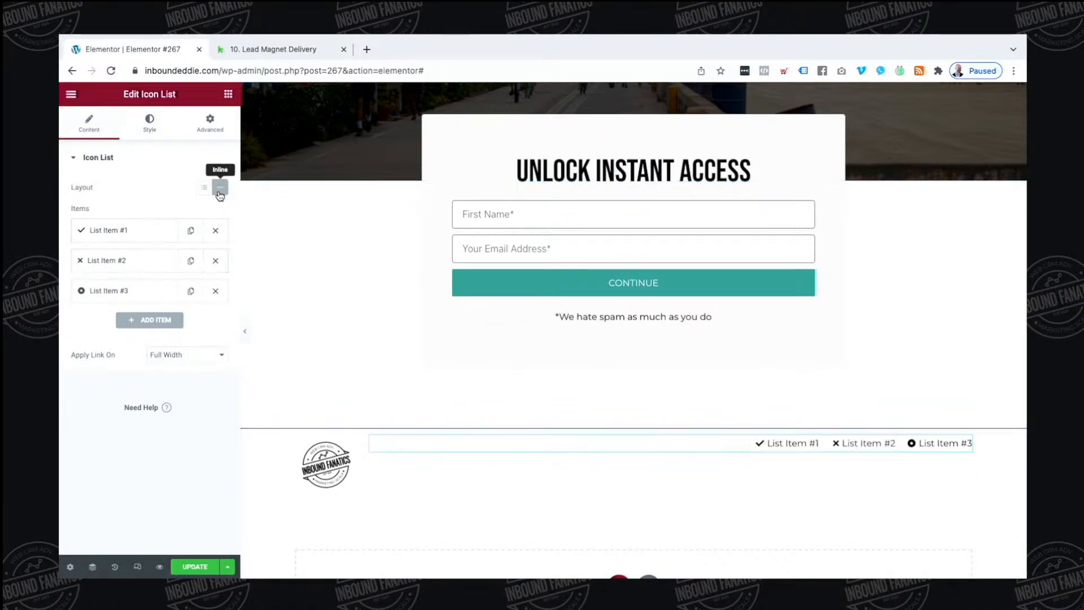
click(215, 260)
click(215, 261)
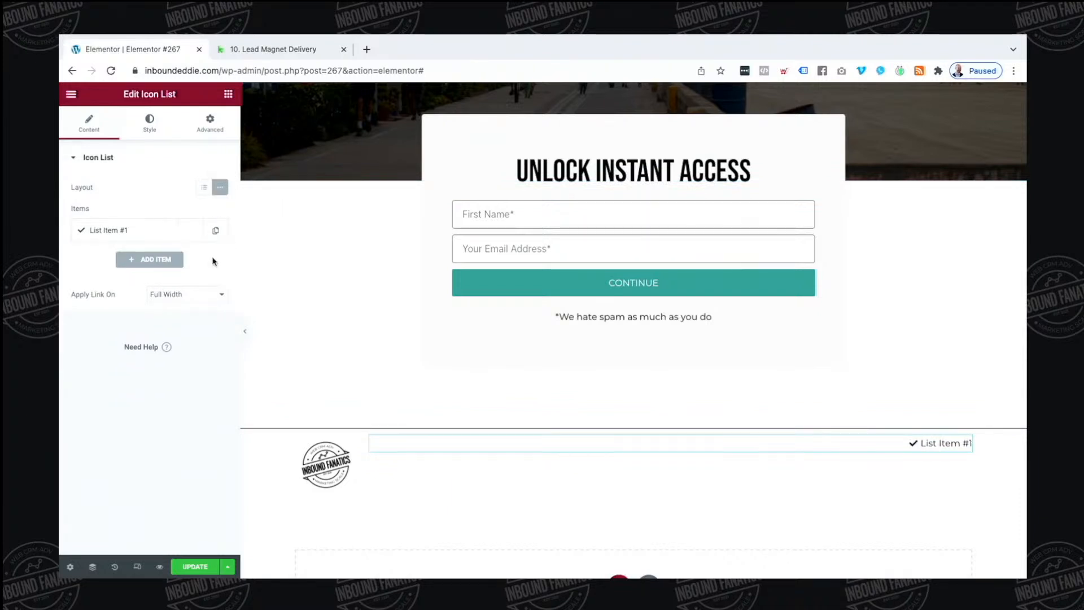
click(152, 232)
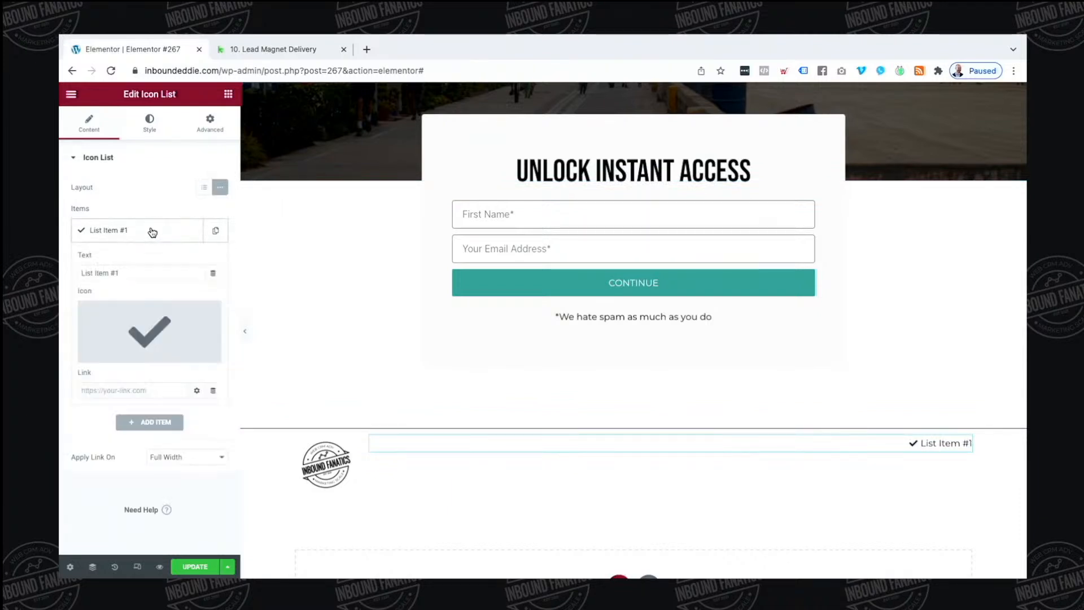
Give the list item a circled right-arrow icon and rename it 'Terms and Conditions'
click(171, 330)
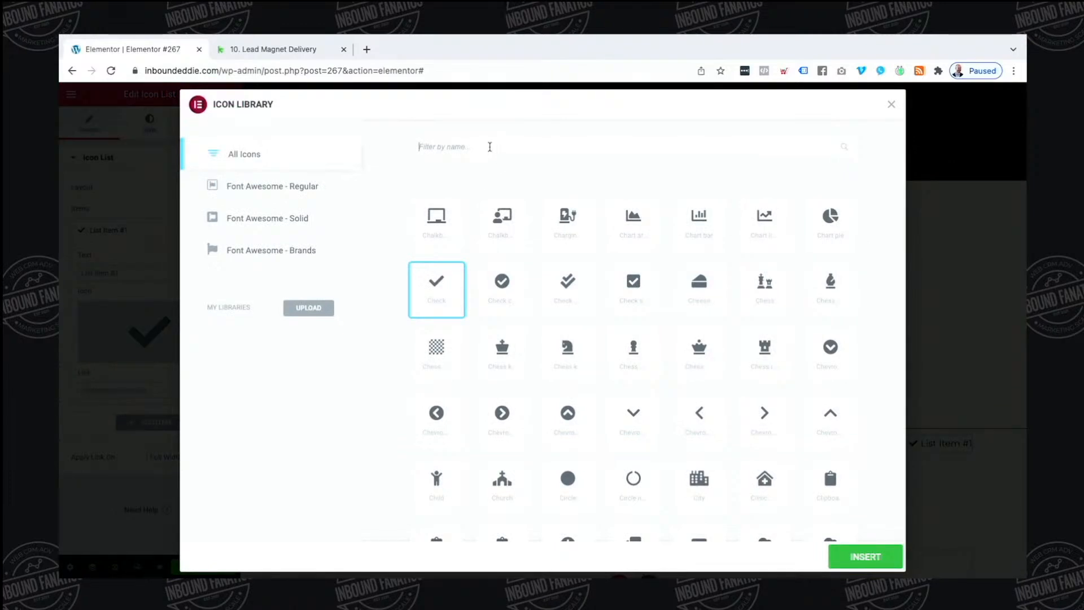
text(bull)
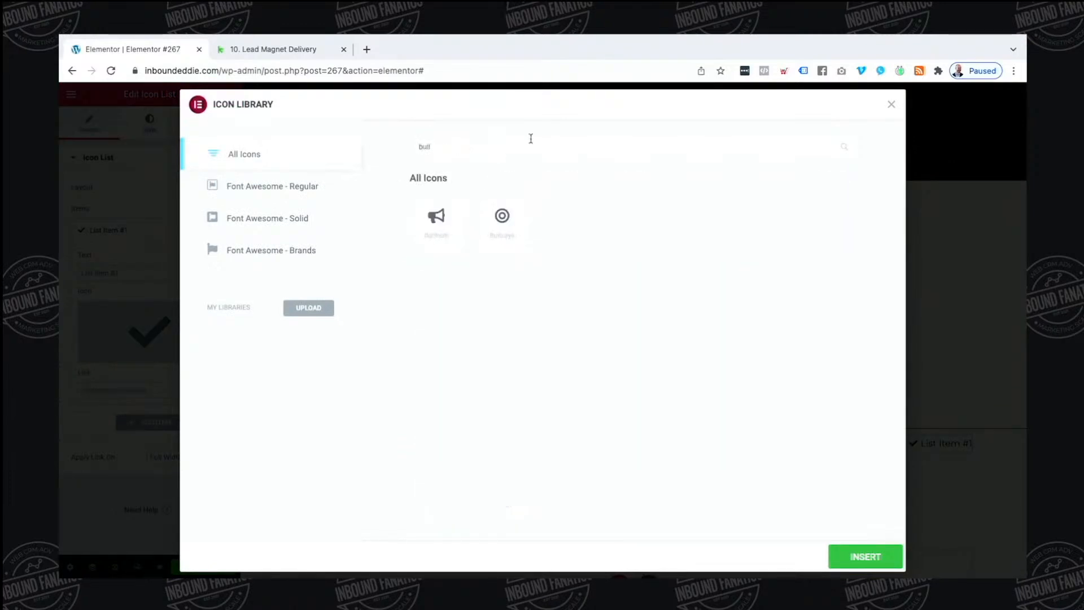
key(BackSpace)
key(BackSpace)
key(BackSpace)
key(BackSpace)
text(point)
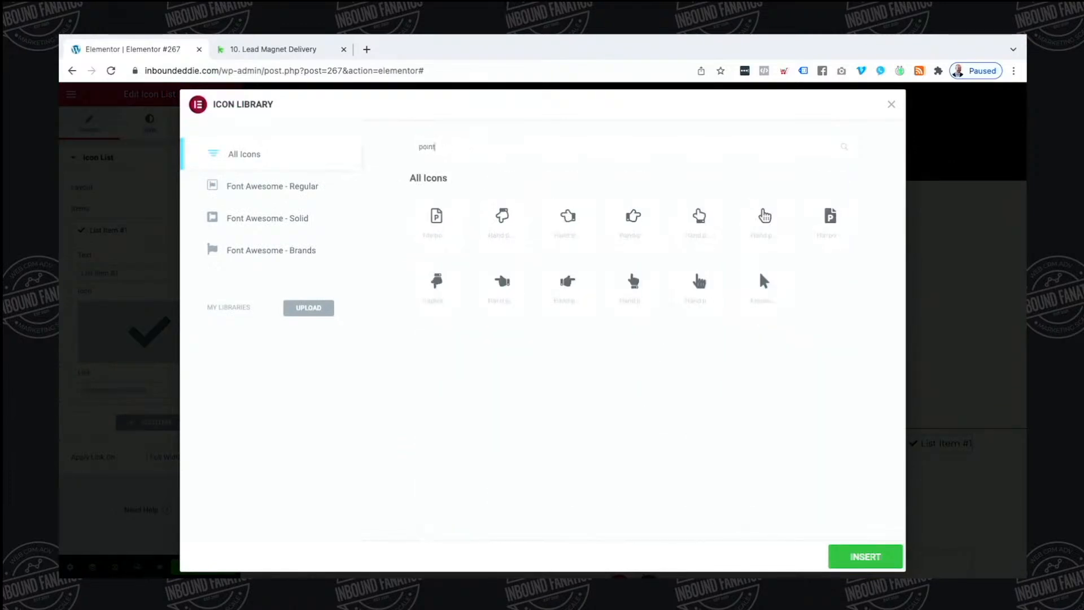
key(BackSpace)
key(BackSpace)
key(BackSpace)
key(BackSpace)
key(BackSpace)
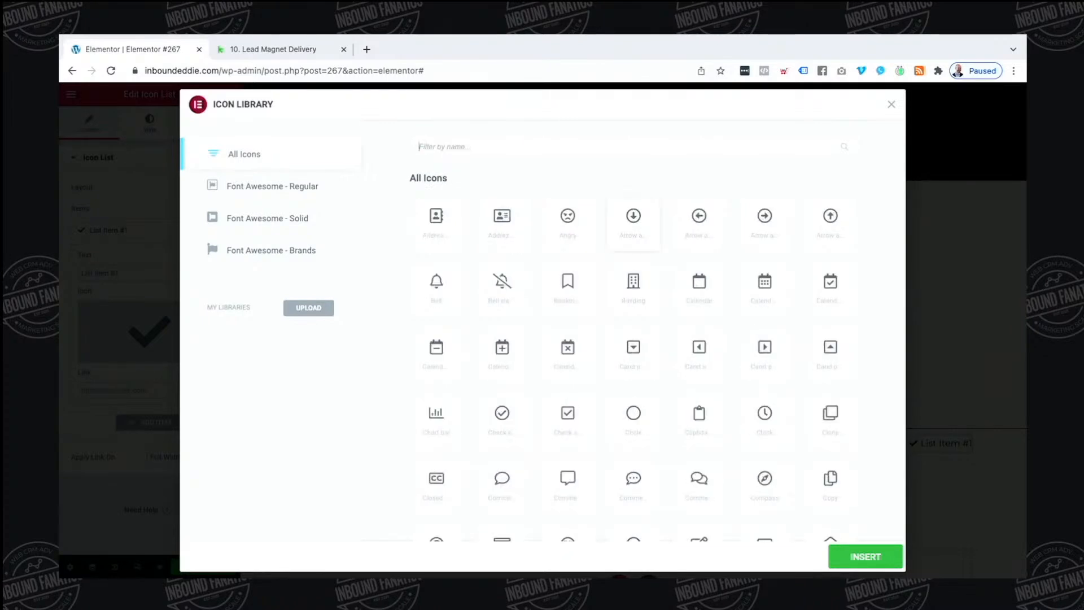
click(778, 228)
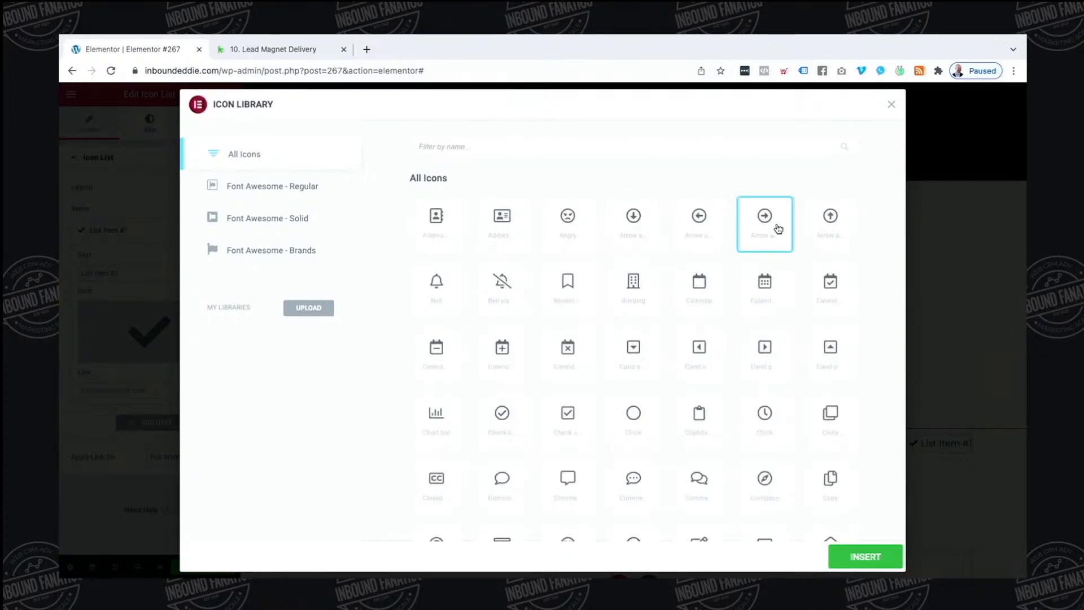
click(853, 558)
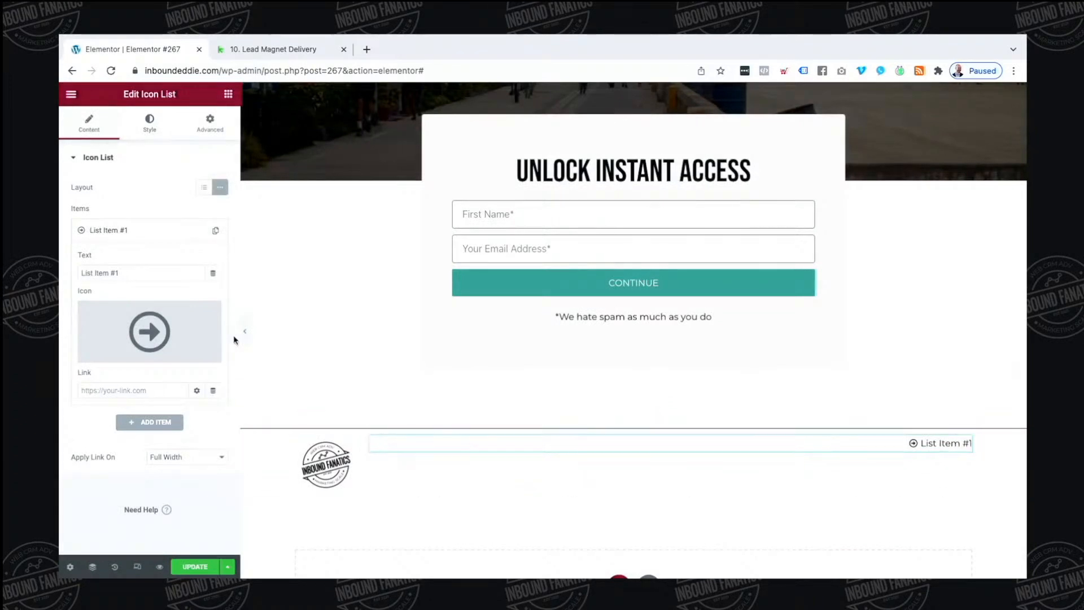
text(Terms and Condition)
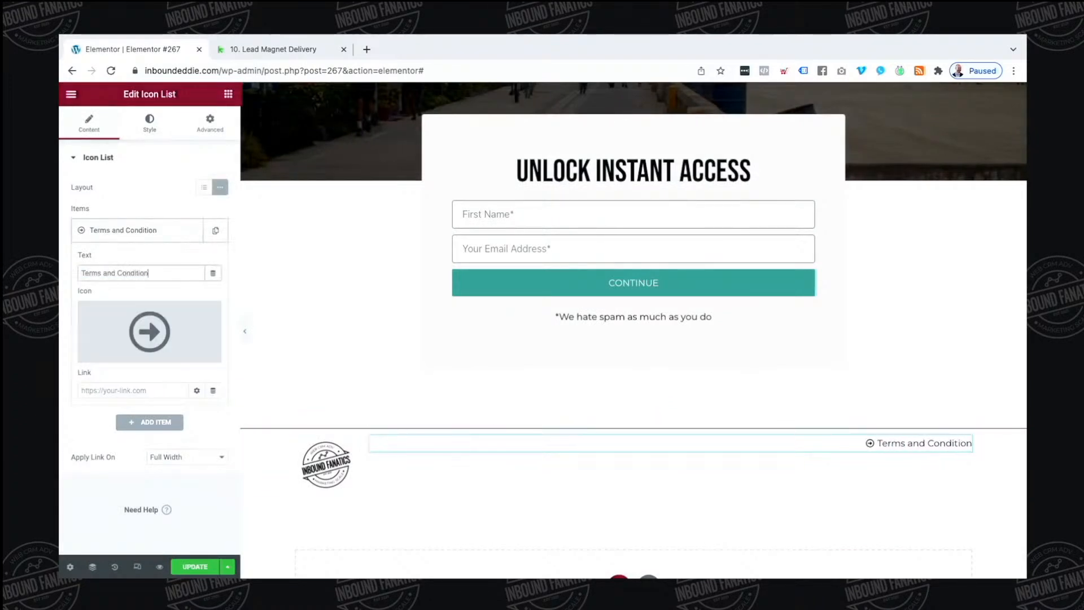
text(s)
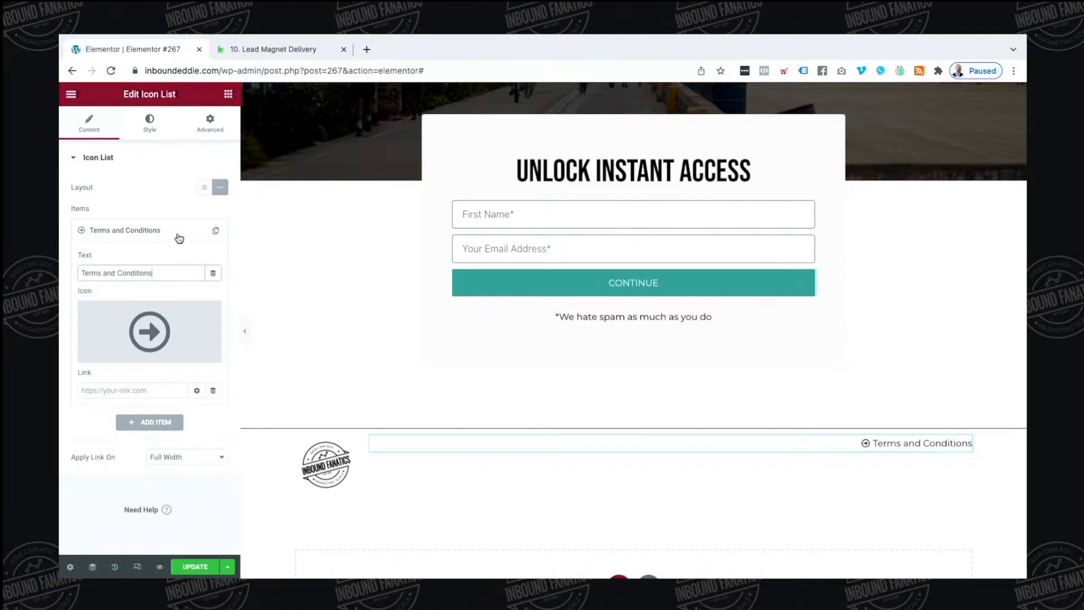
Duplicate the item and rename the copy 'Privacy Policy'
click(212, 230)
click(138, 421)
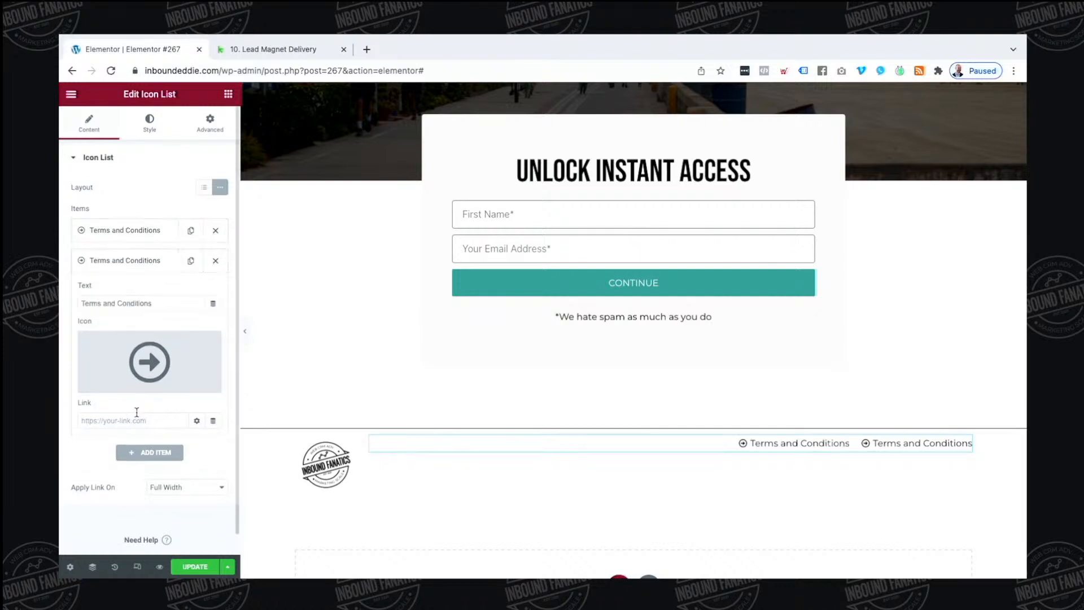
text(Pr)
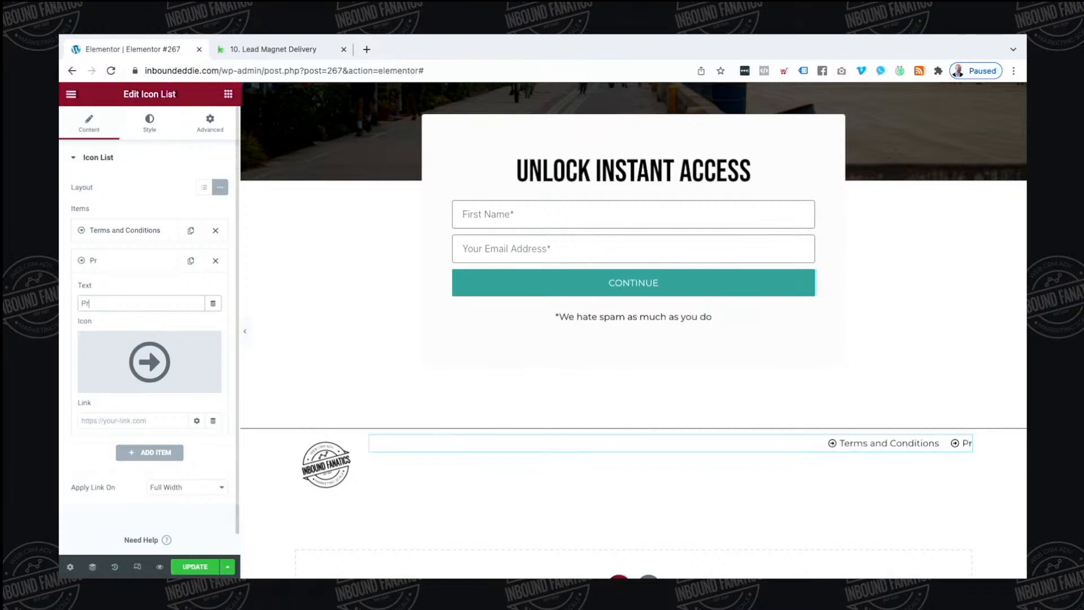
text(ivacy Polisy)
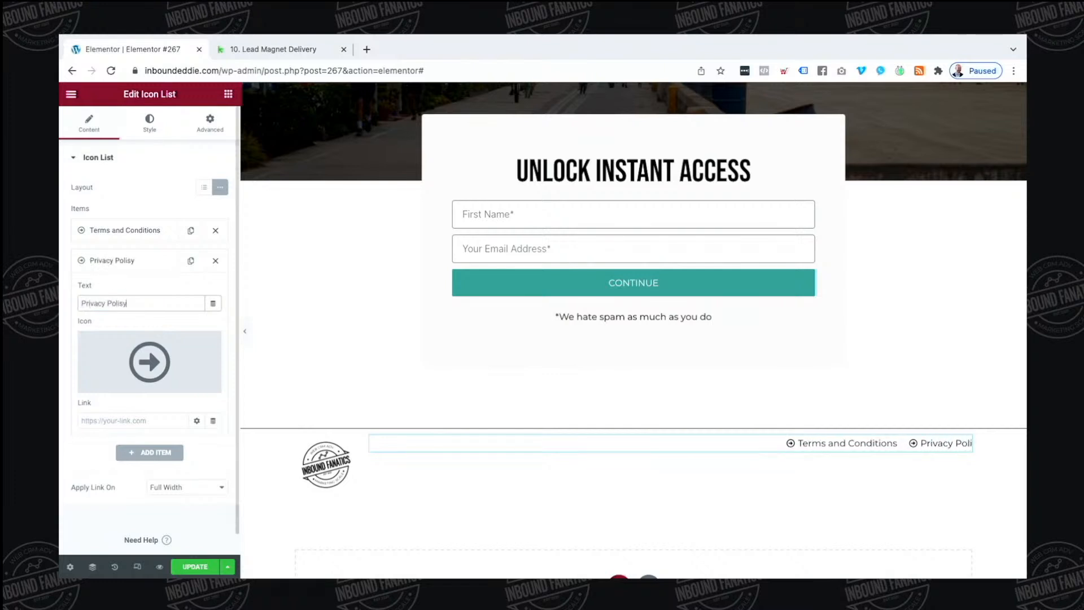
key(BackSpace)
key(BackSpace)
key(BackSpace)
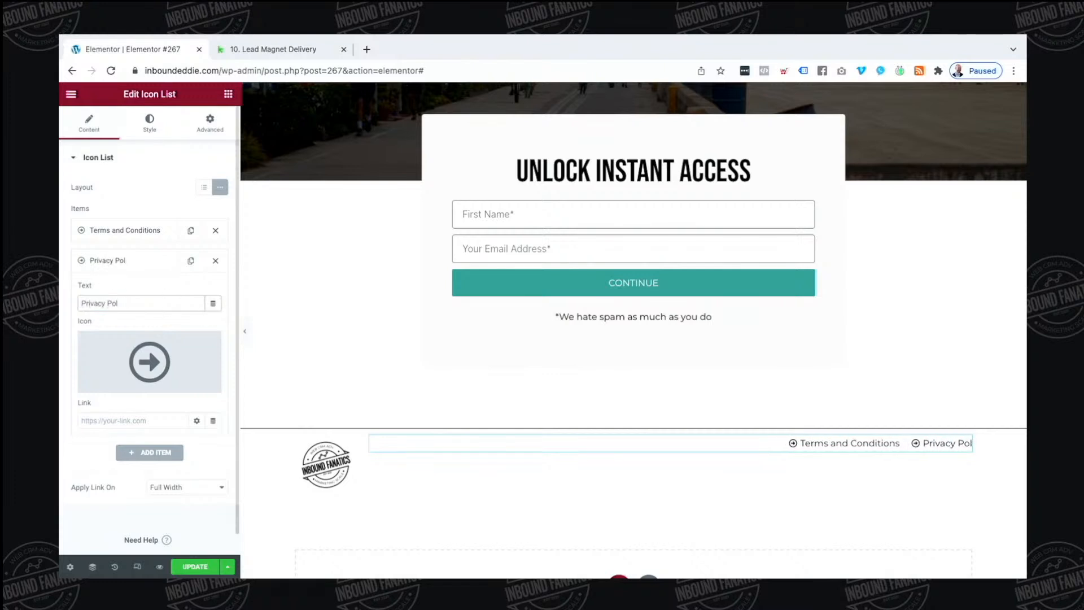
text(icy)
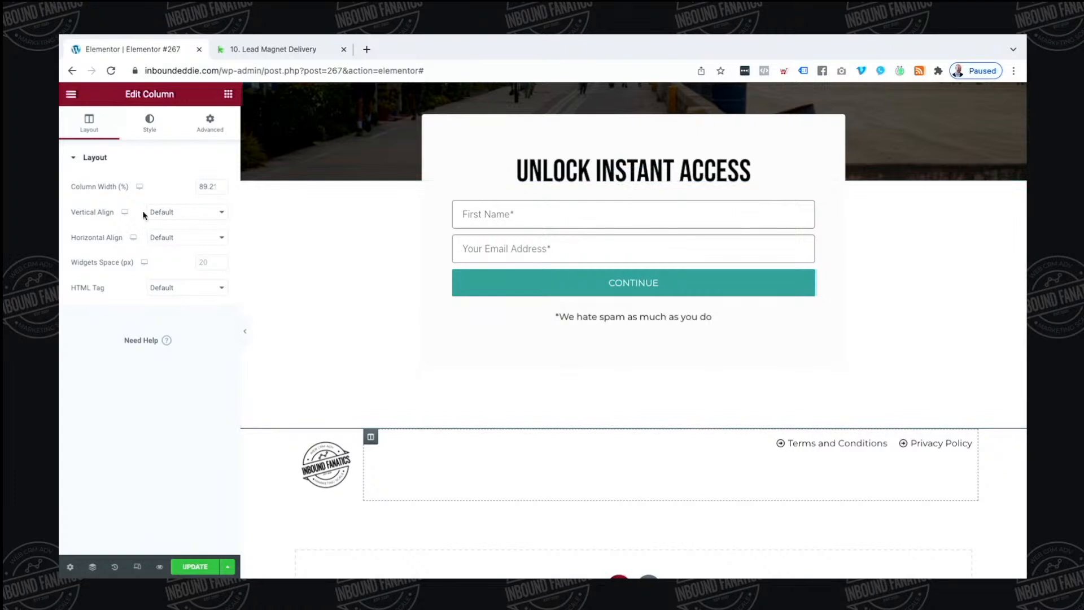
Set the footer links column's Vertical Align to Middle
click(145, 212)
click(164, 235)
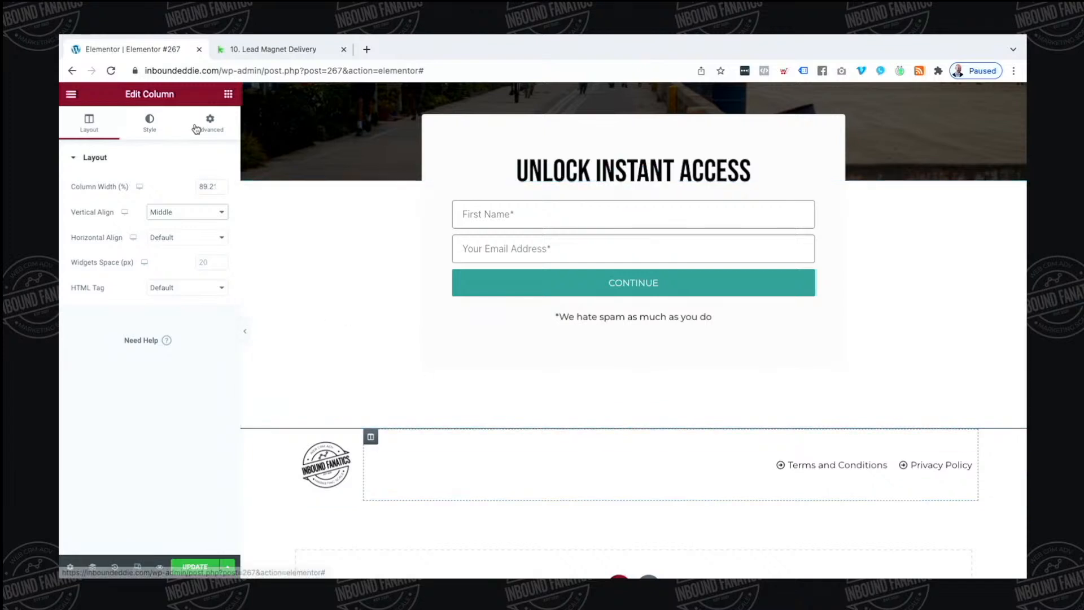
click(228, 94)
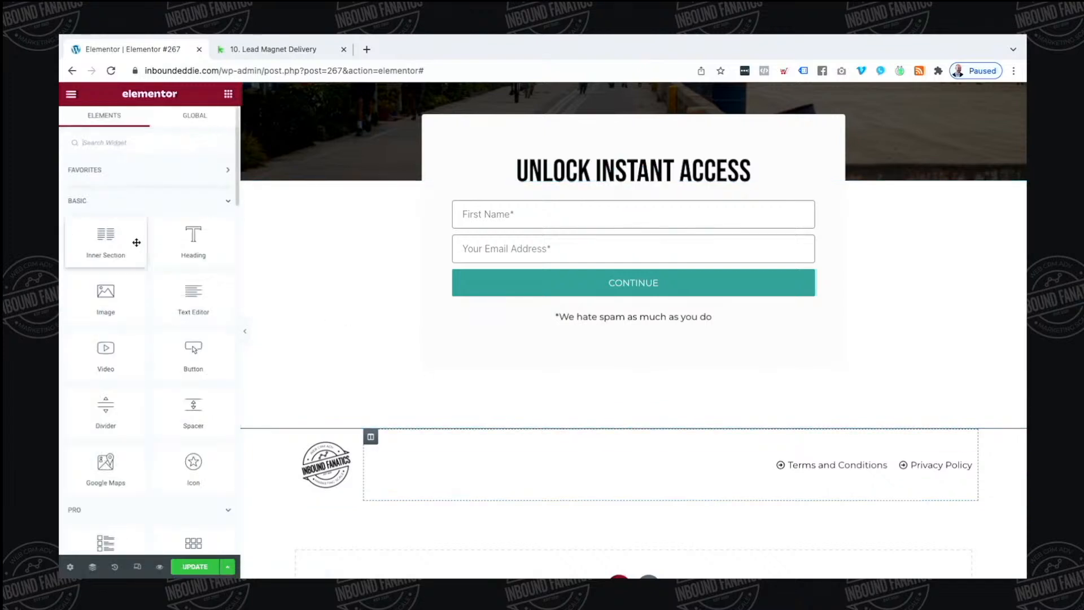
Add a Text Editor block under the footer links with the agent's name, brokerage and licence number
drag(165, 285, 736, 477)
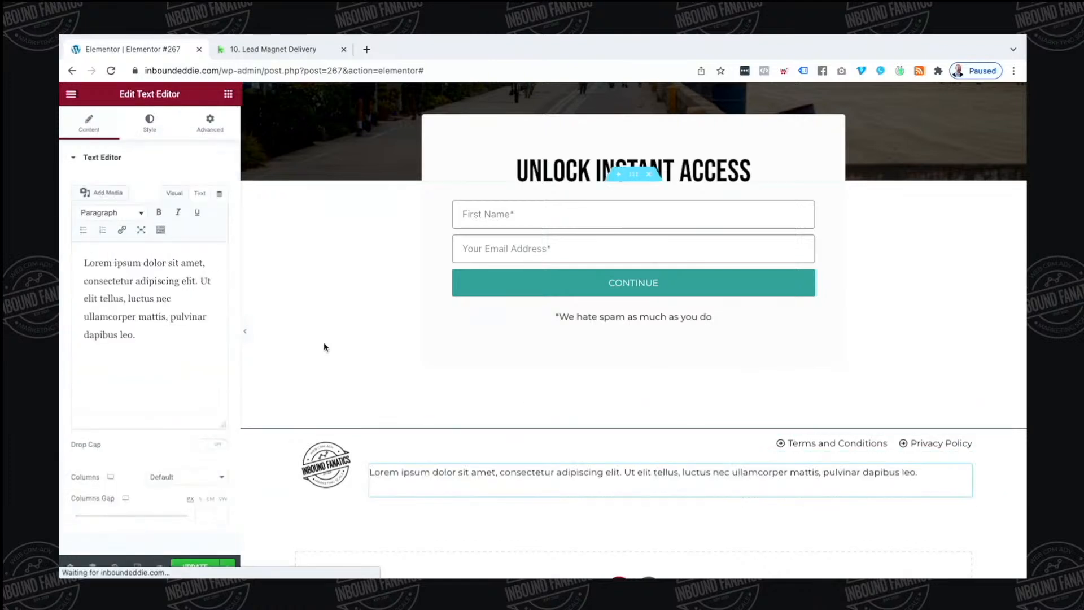
triple_click(146, 295)
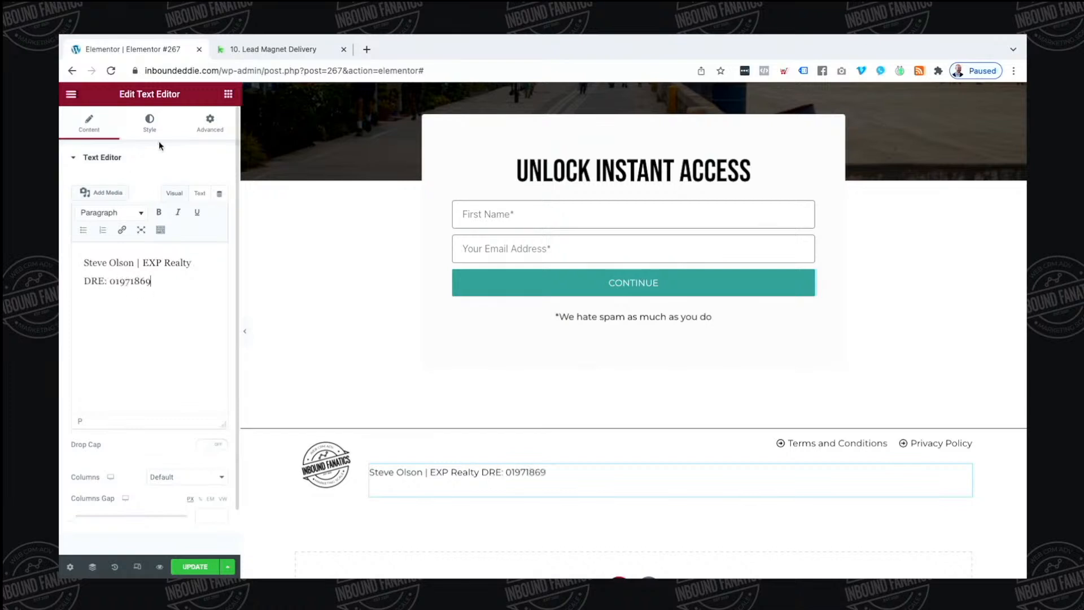
Right-align the footer text and give it a -16 top margin
click(150, 123)
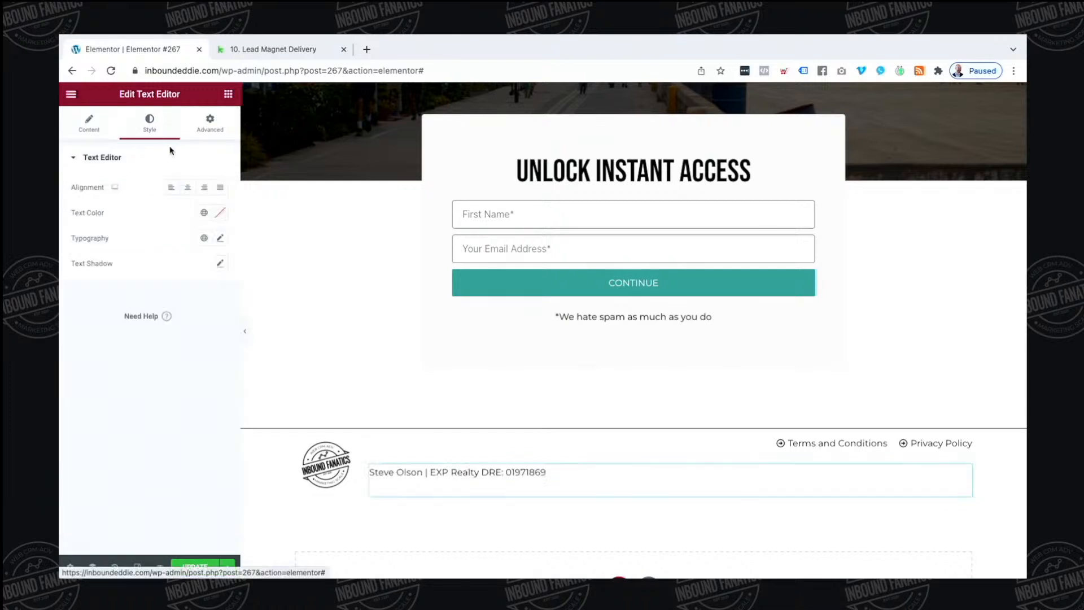
click(203, 187)
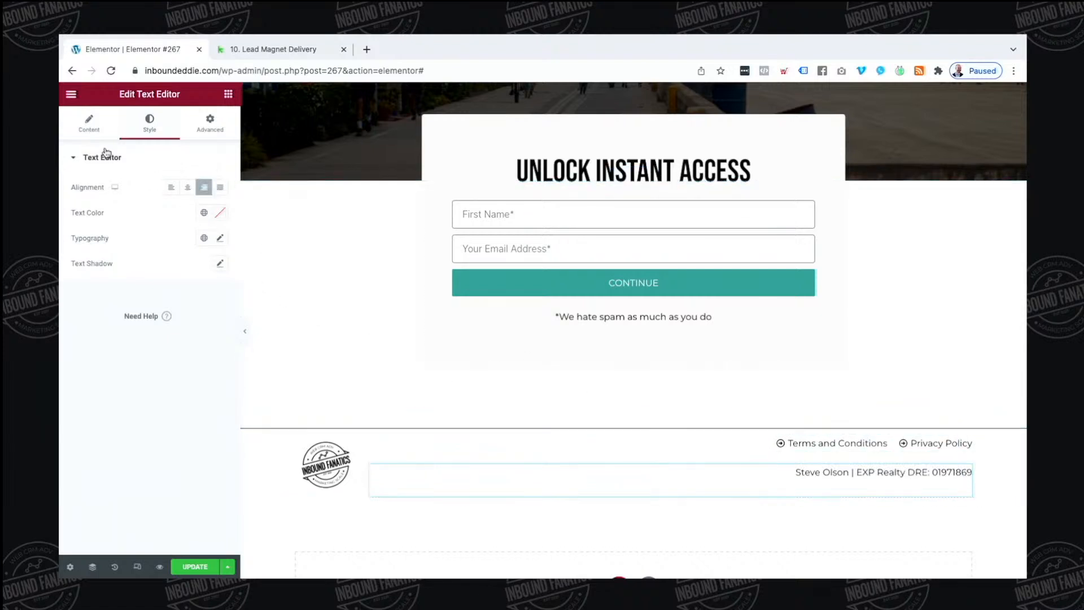
click(89, 123)
click(200, 193)
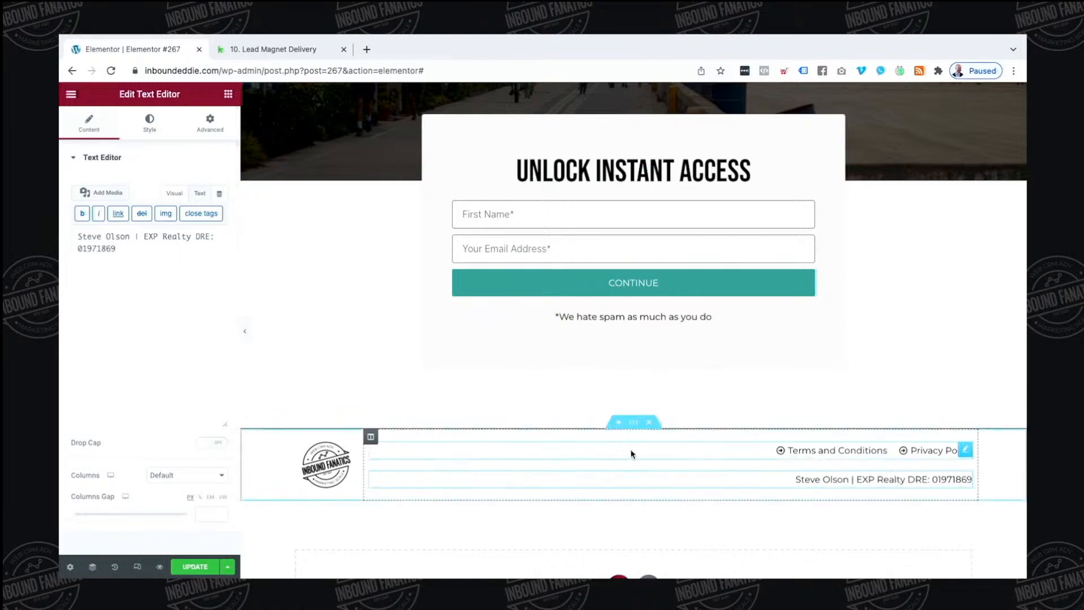
click(211, 122)
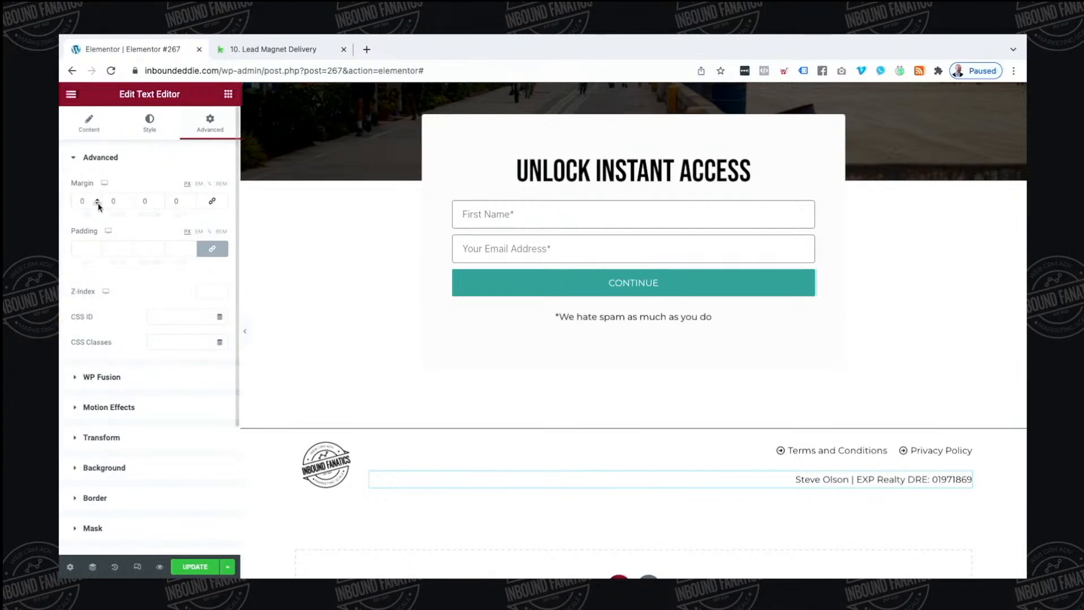
click(97, 203)
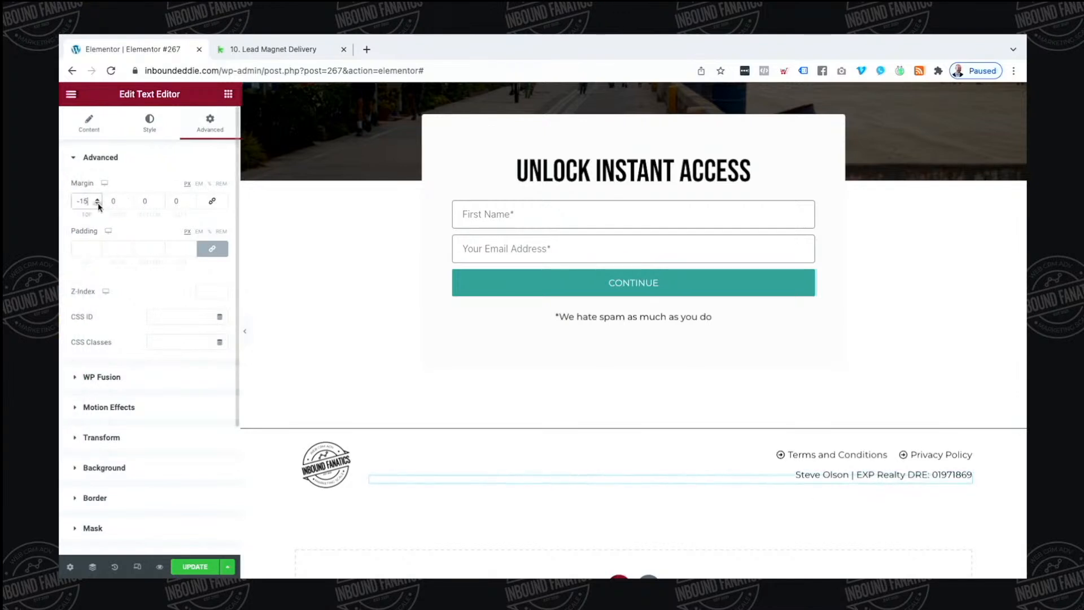
click(97, 204)
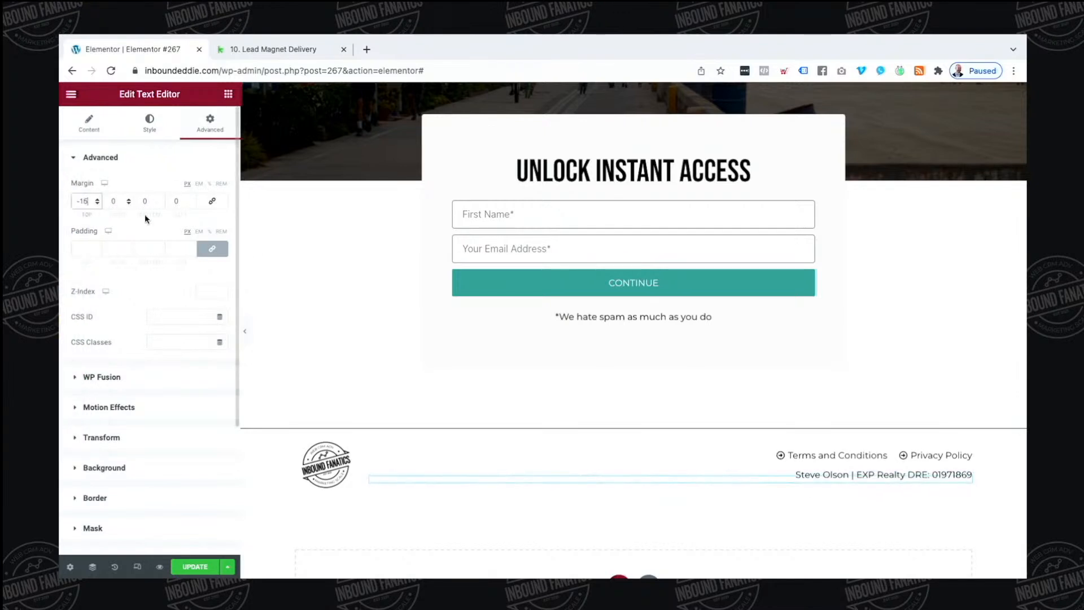
click(246, 333)
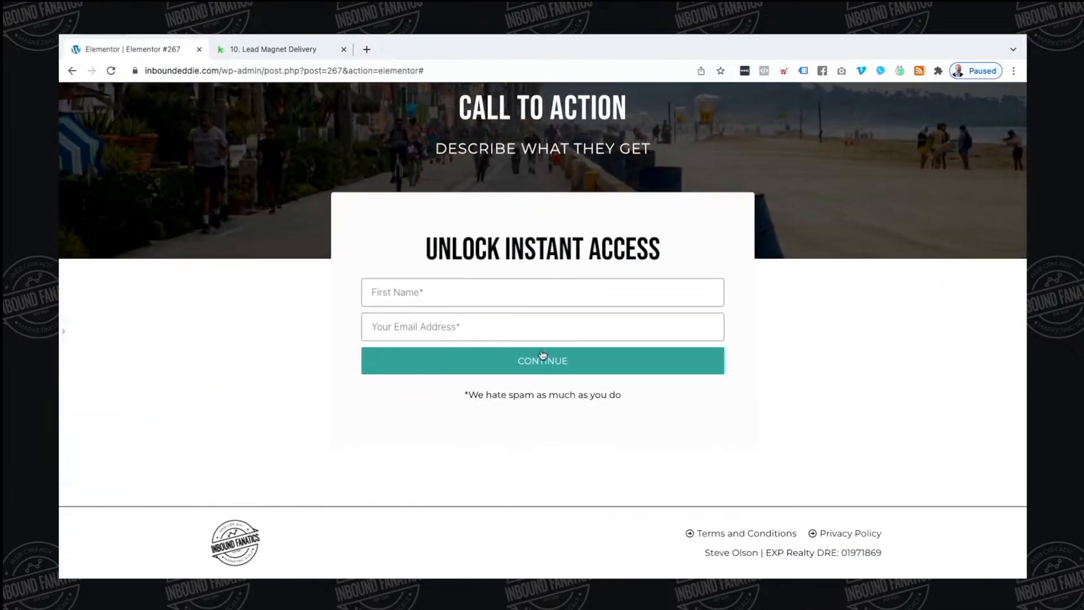
Scroll the finished page preview to the top, restore the editing panel and open the main menu
scroll(542, 354, up, 2)
scroll(542, 353, down, 2)
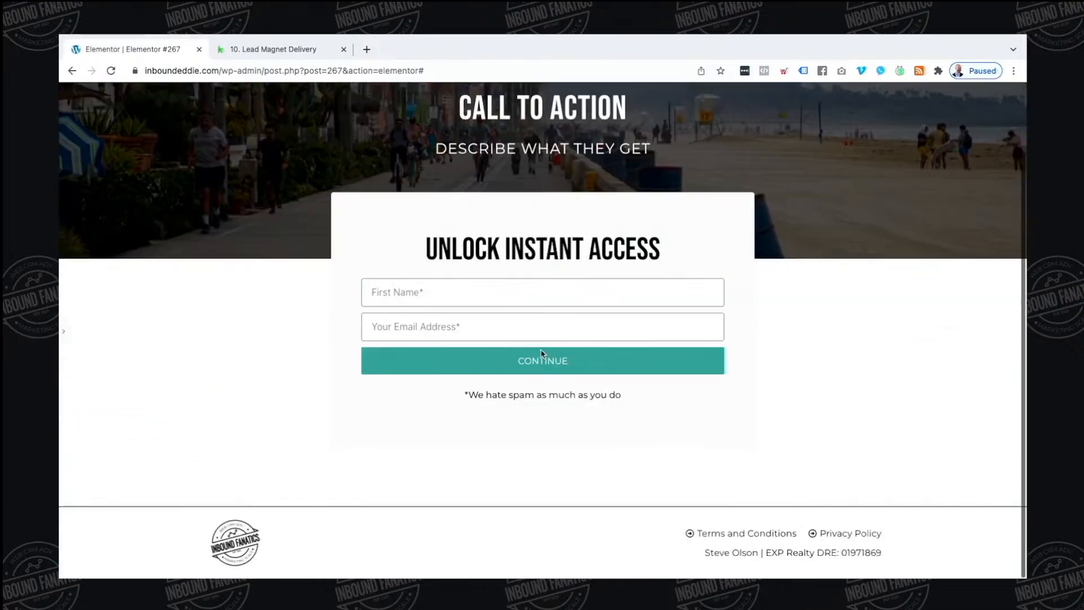
scroll(555, 333, up, 2)
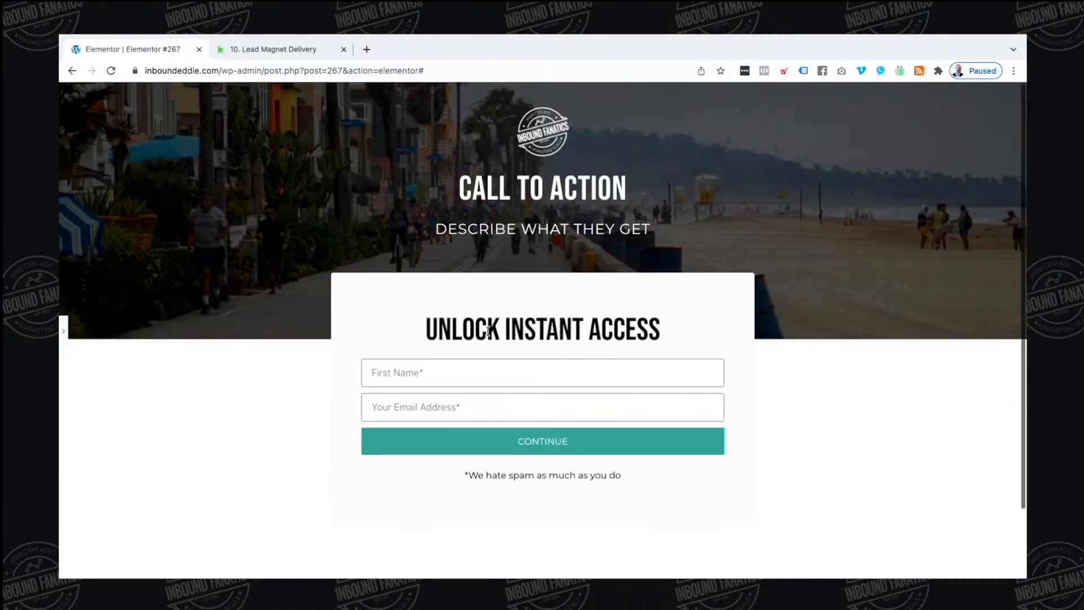
click(63, 329)
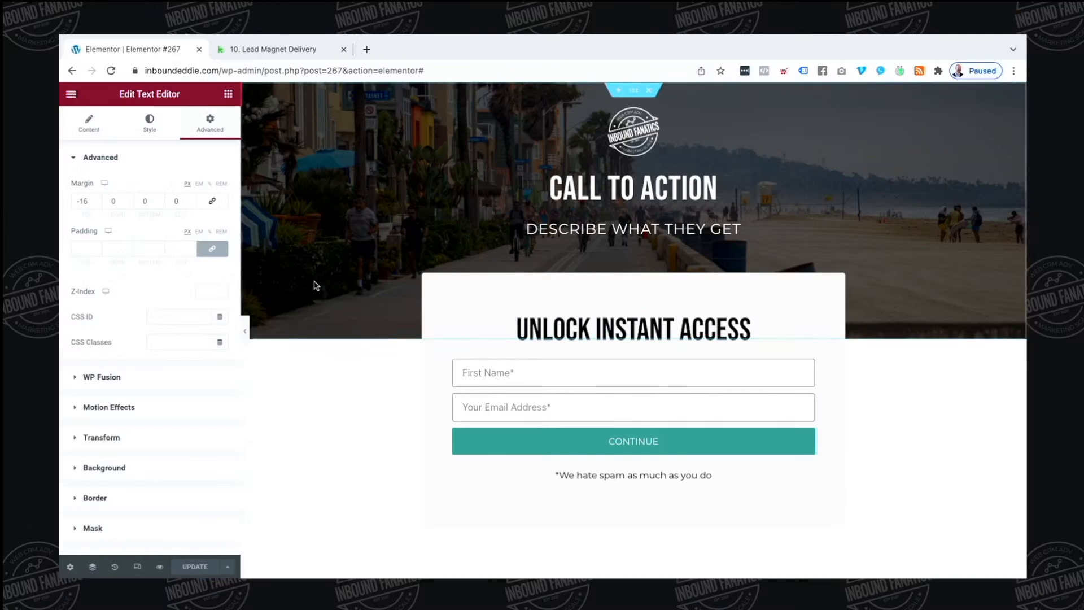
click(71, 96)
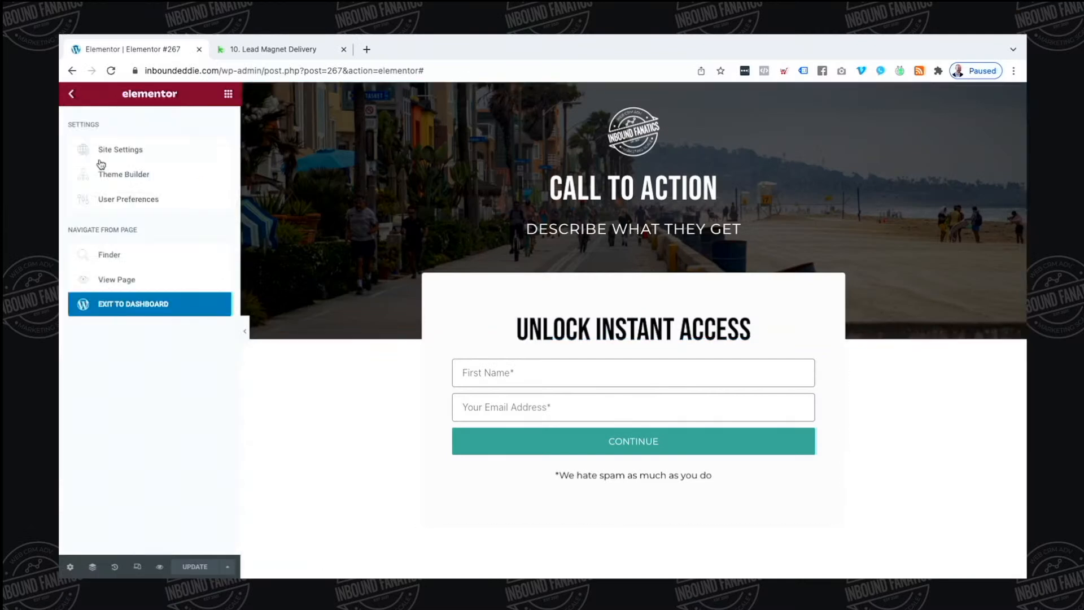
Exit to the dashboard, retitle the page 'Landing Page' and update it
click(116, 304)
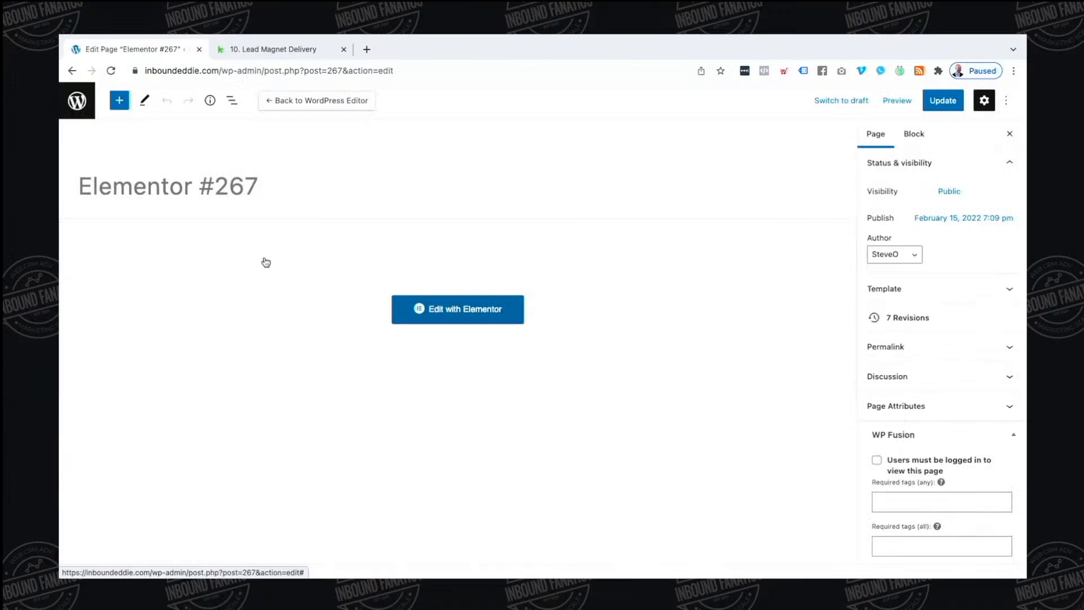
triple_click(159, 193)
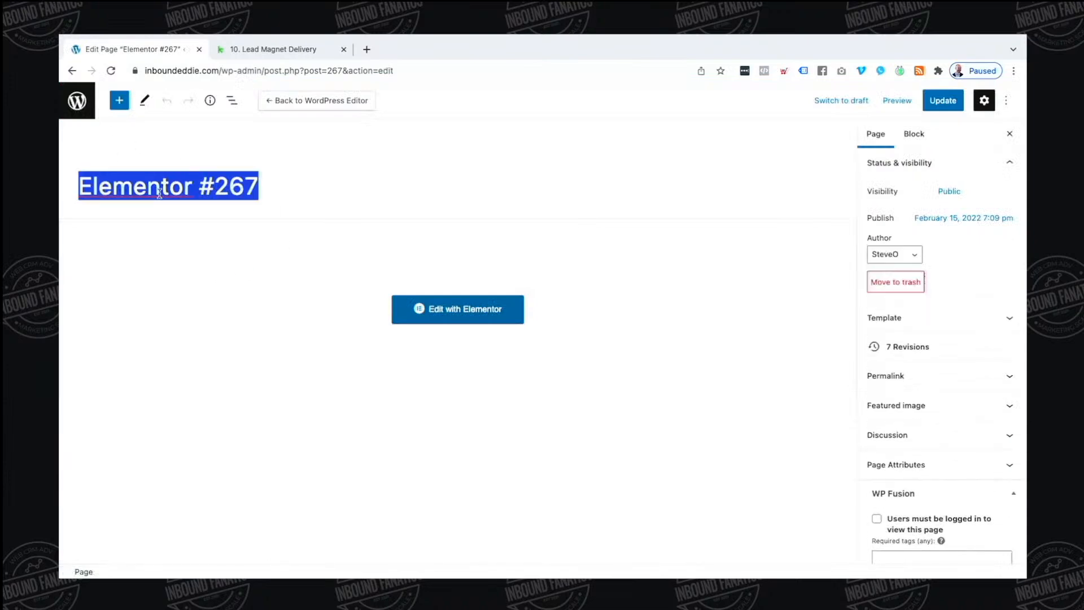
text(LAnding)
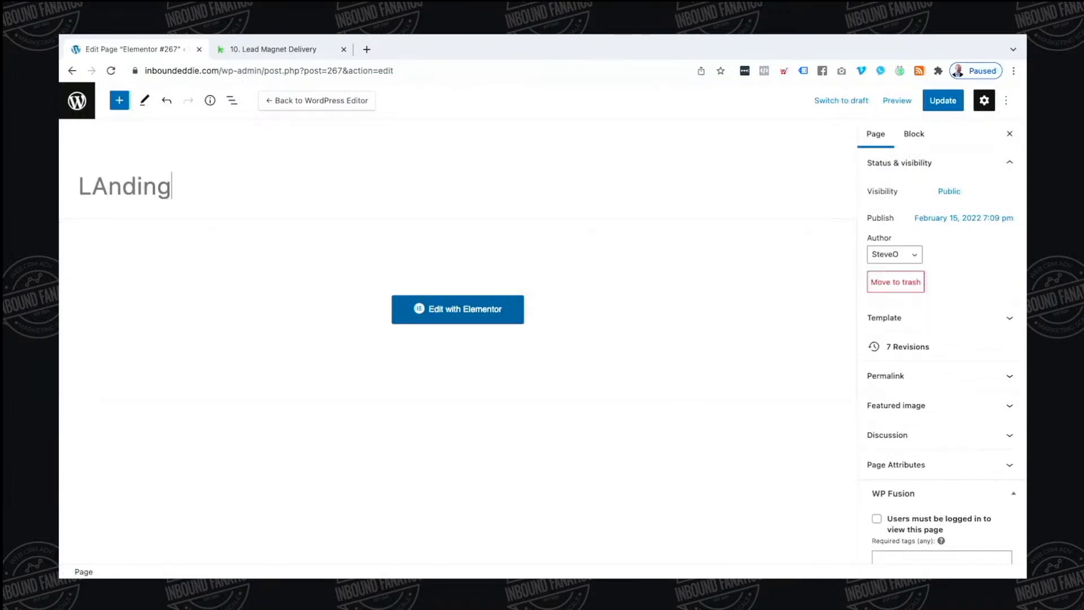
key(BackSpace)
key(BackSpace)
key(BackSpace)
key(BackSpace)
key(BackSpace)
key(BackSpace)
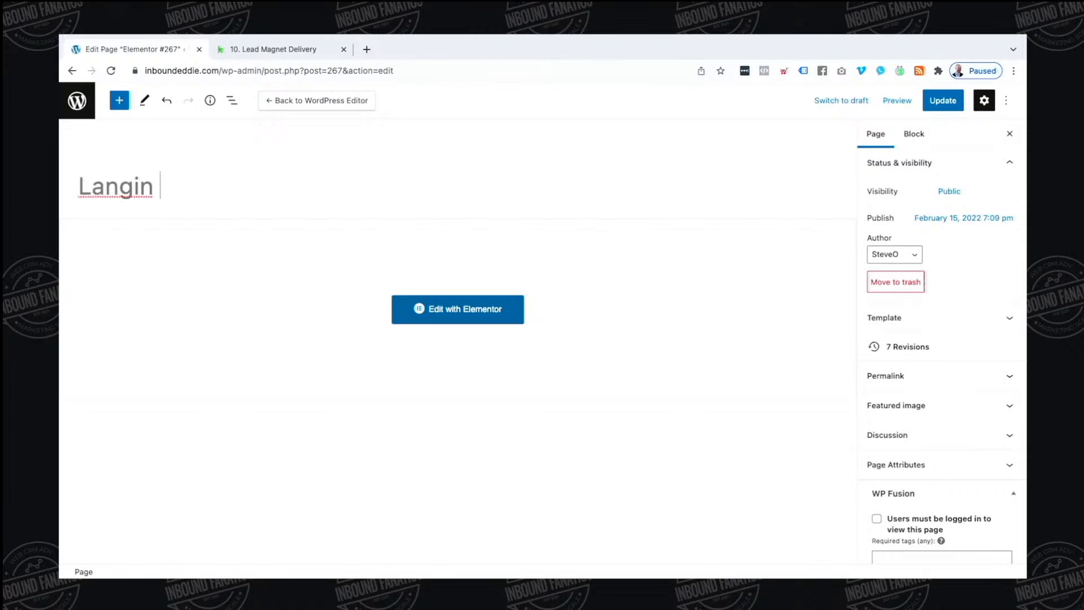
key(ctrl+a)
key(BackSpace)
text(Lan)
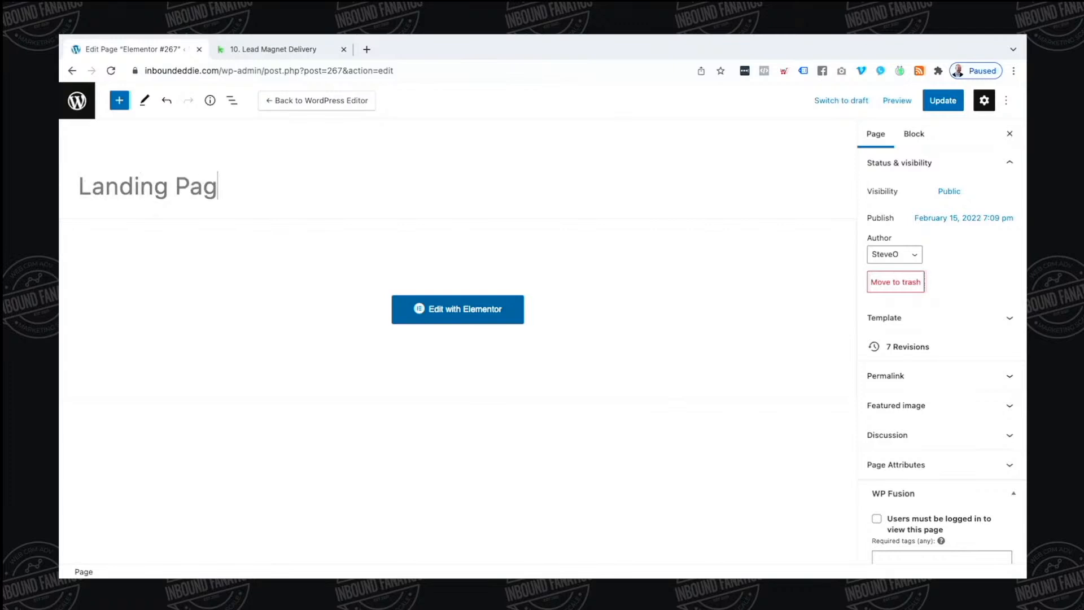
click(952, 103)
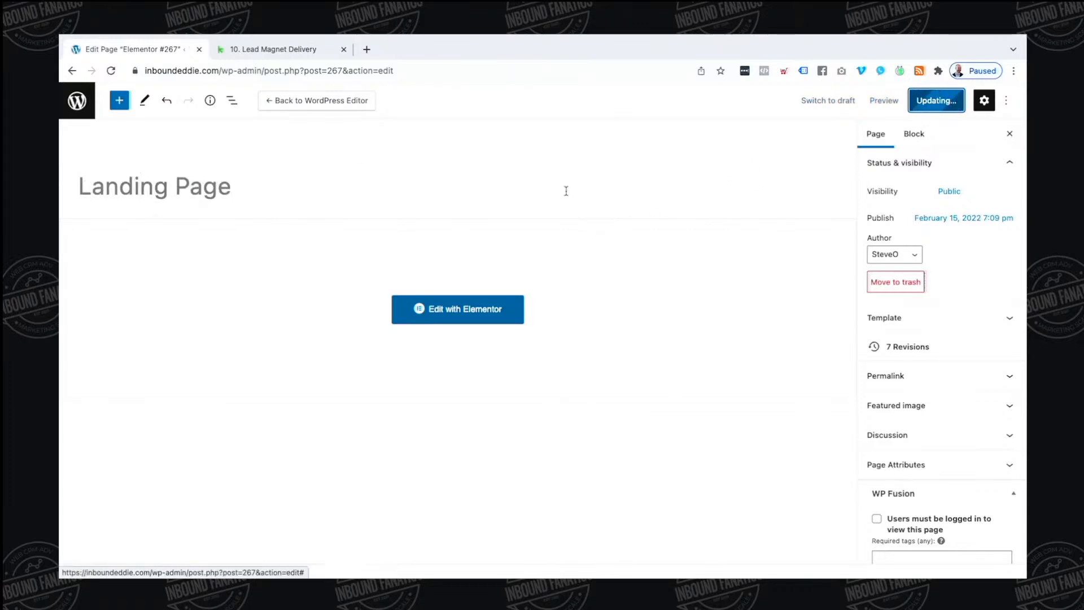
Sort the Pages list by date, then go to Plugins > Add New
click(76, 105)
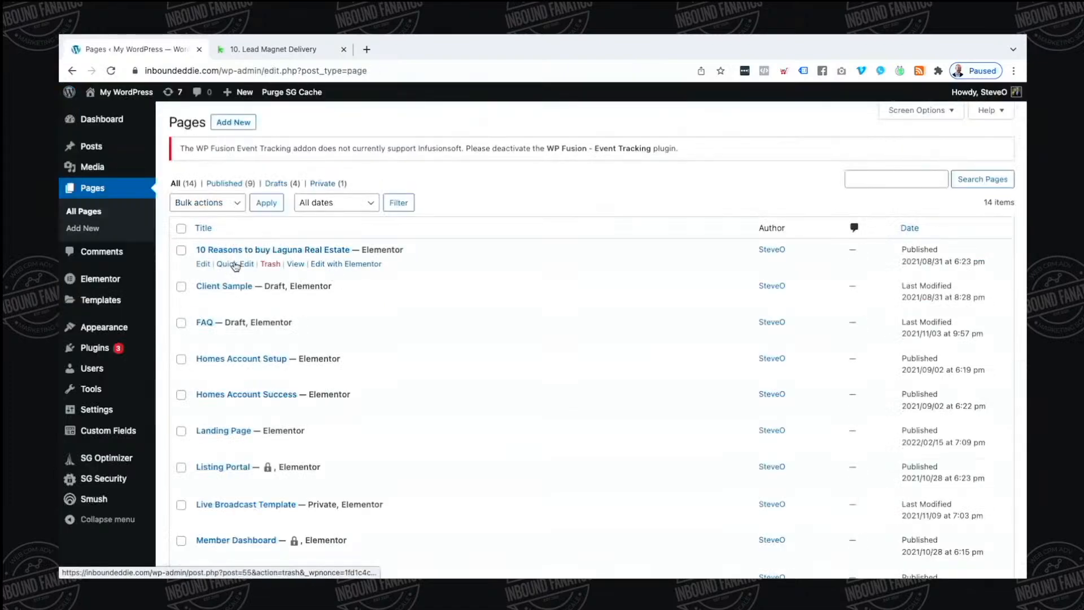
click(910, 227)
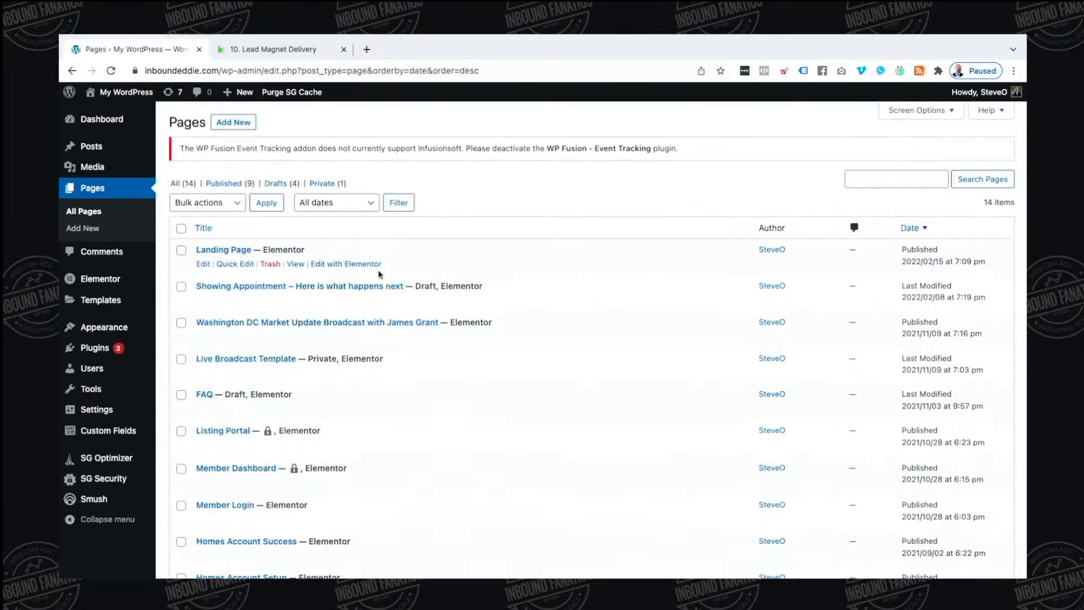
mouse_move(137, 351)
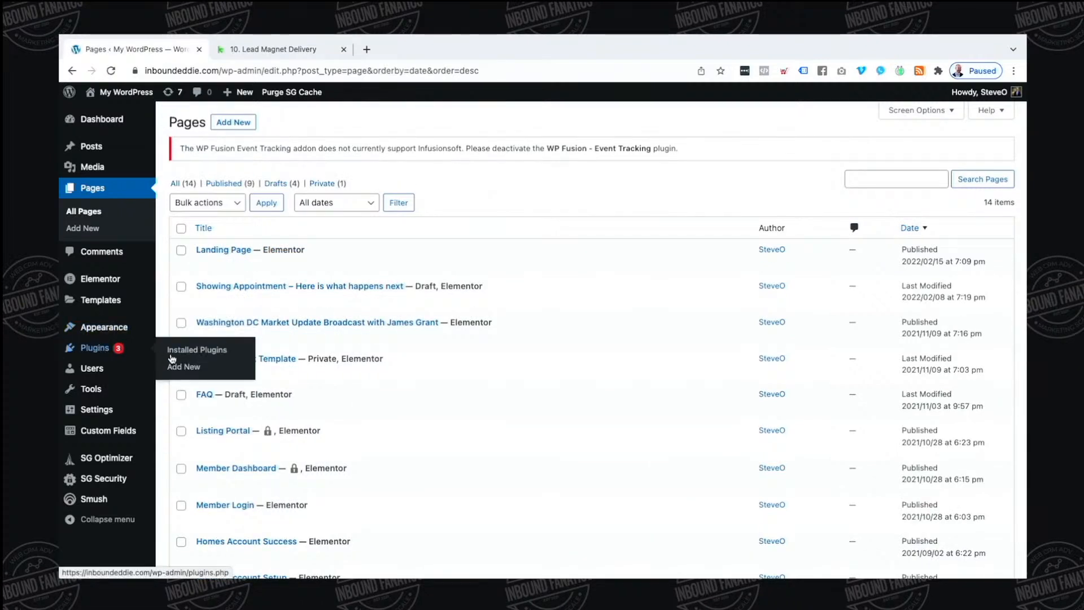
click(195, 366)
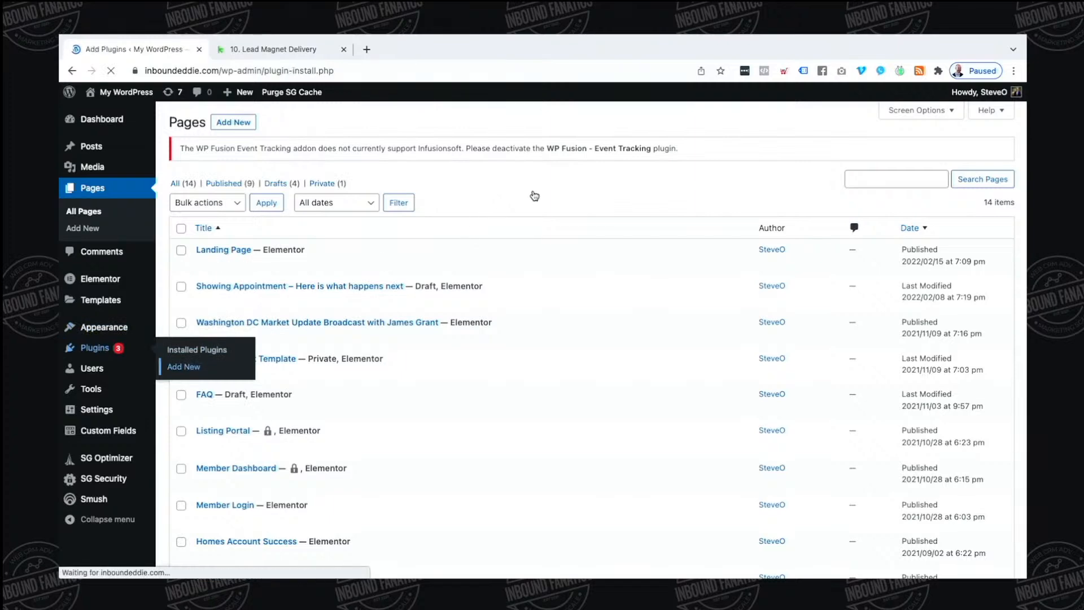
Search plugins for 'duplicate post', then install and activate the Duplicate Page plugin
click(862, 180)
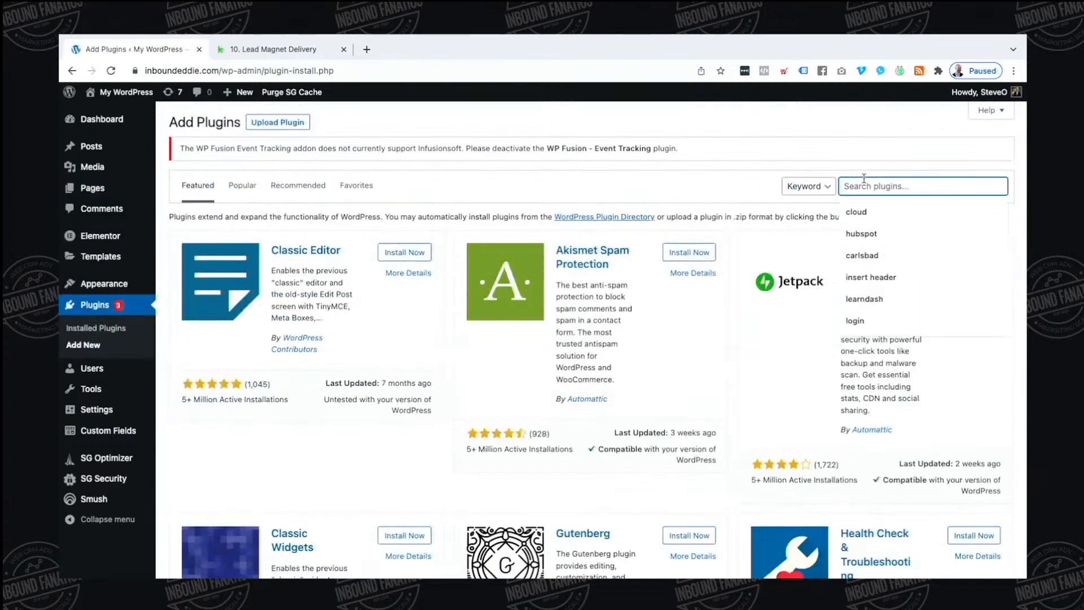
text(fdupl)
text(dup)
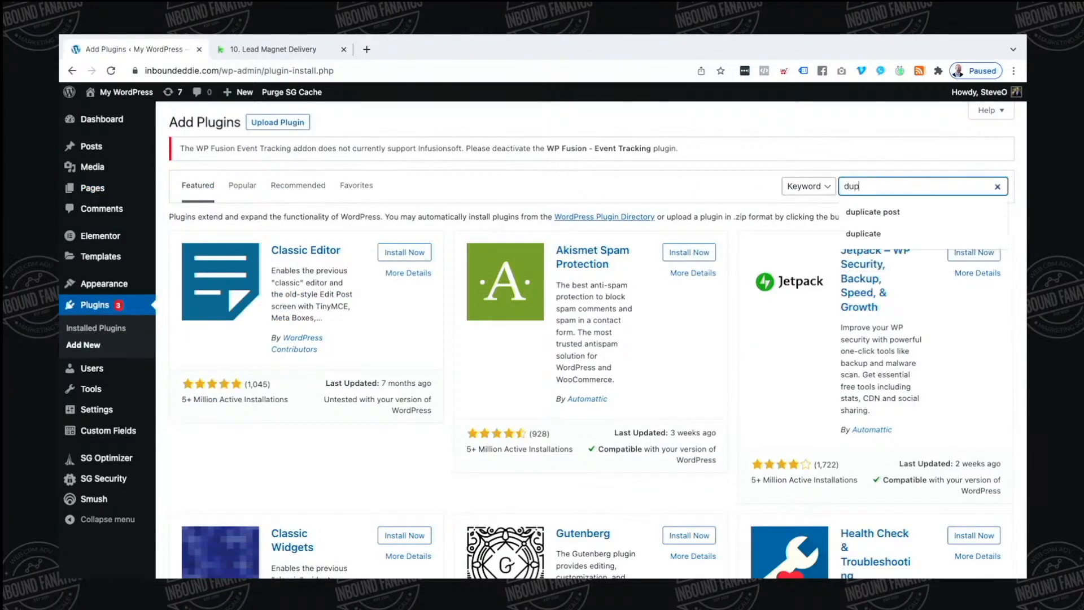
text(licate post)
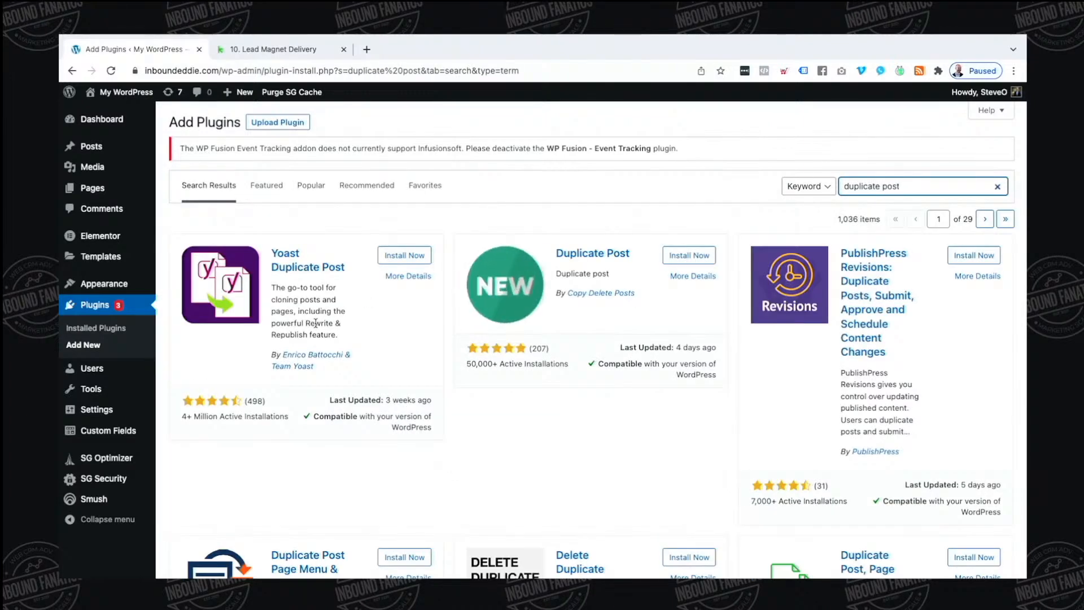
scroll(395, 329, down, 4)
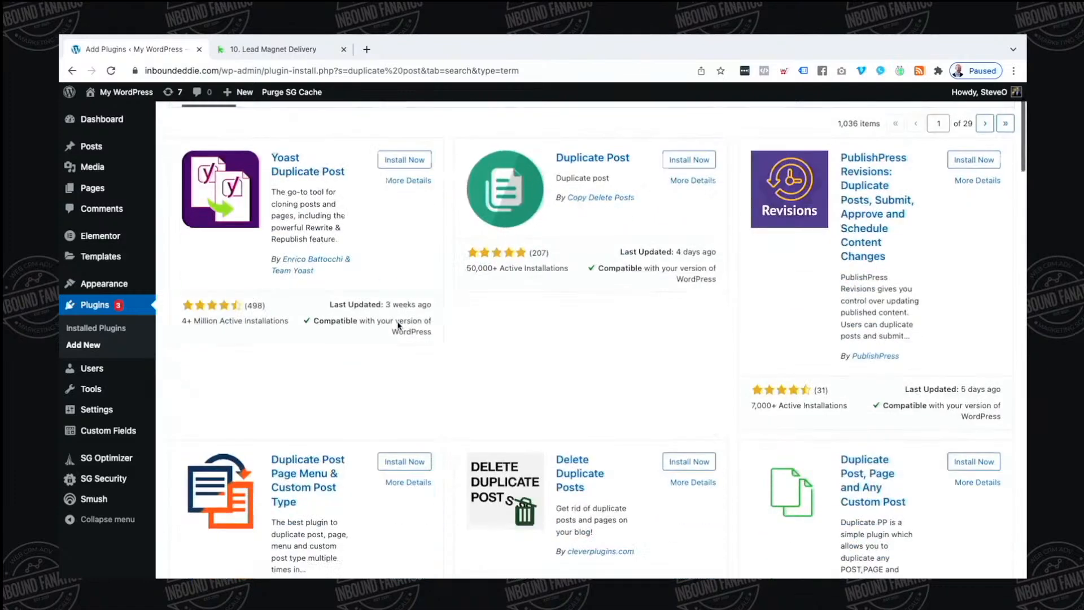
scroll(398, 324, down, 2)
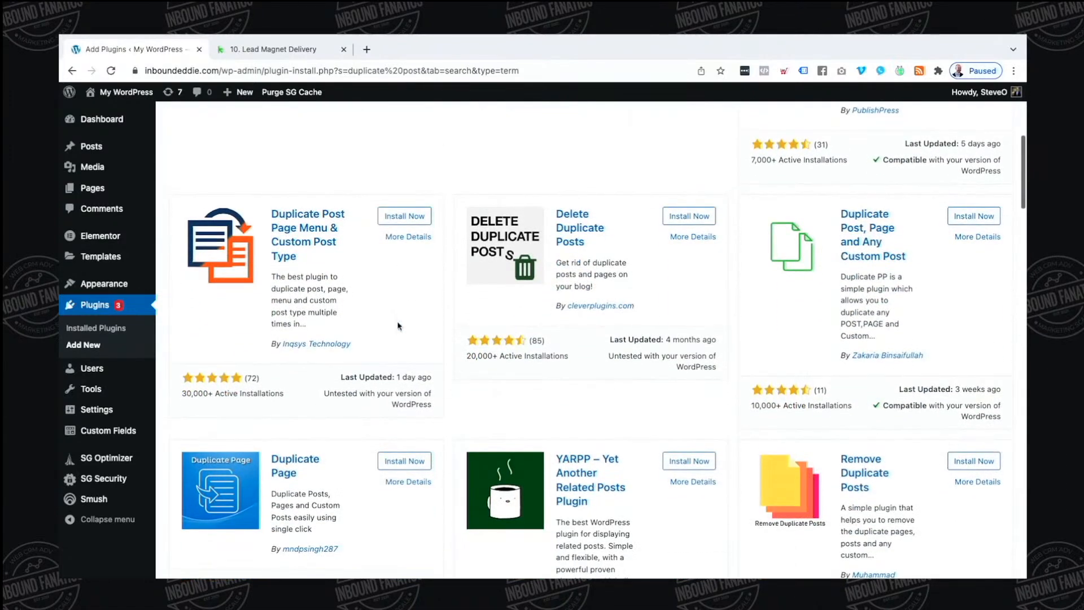
scroll(398, 325, down, 2)
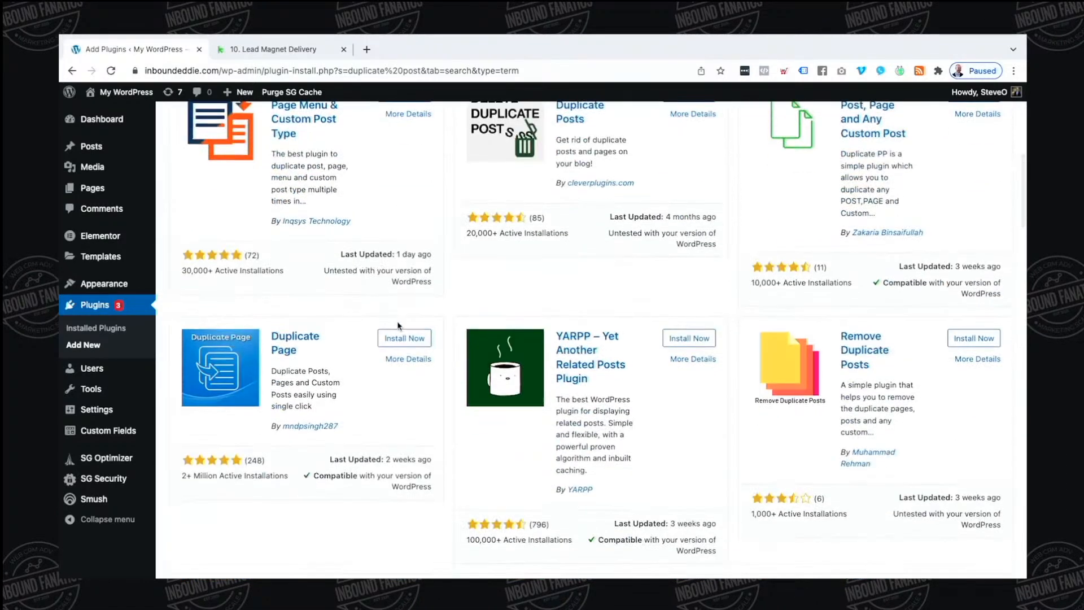
scroll(398, 326, down, 1)
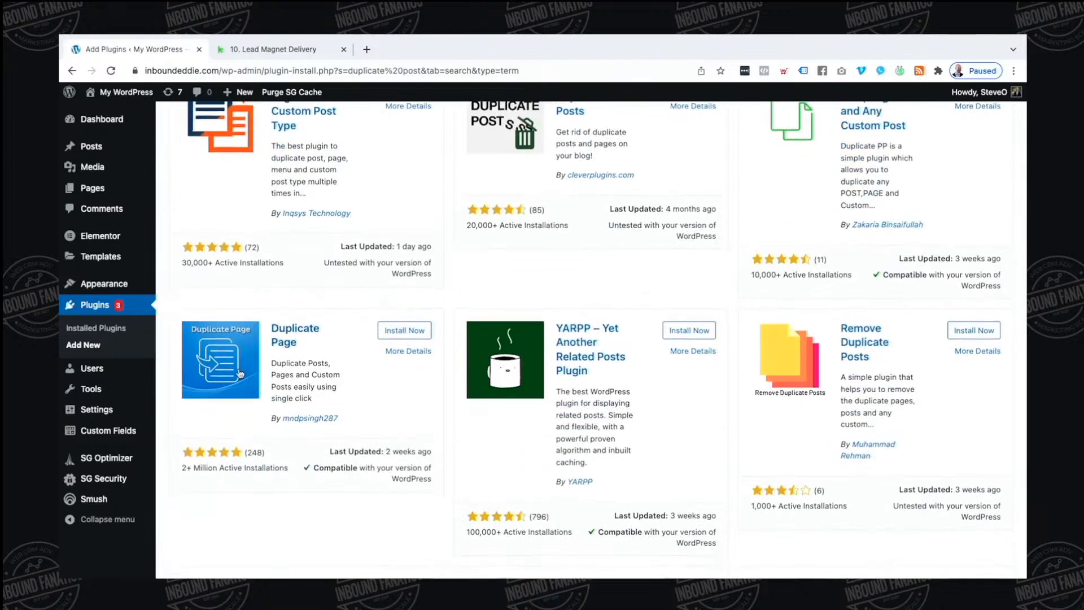
click(382, 334)
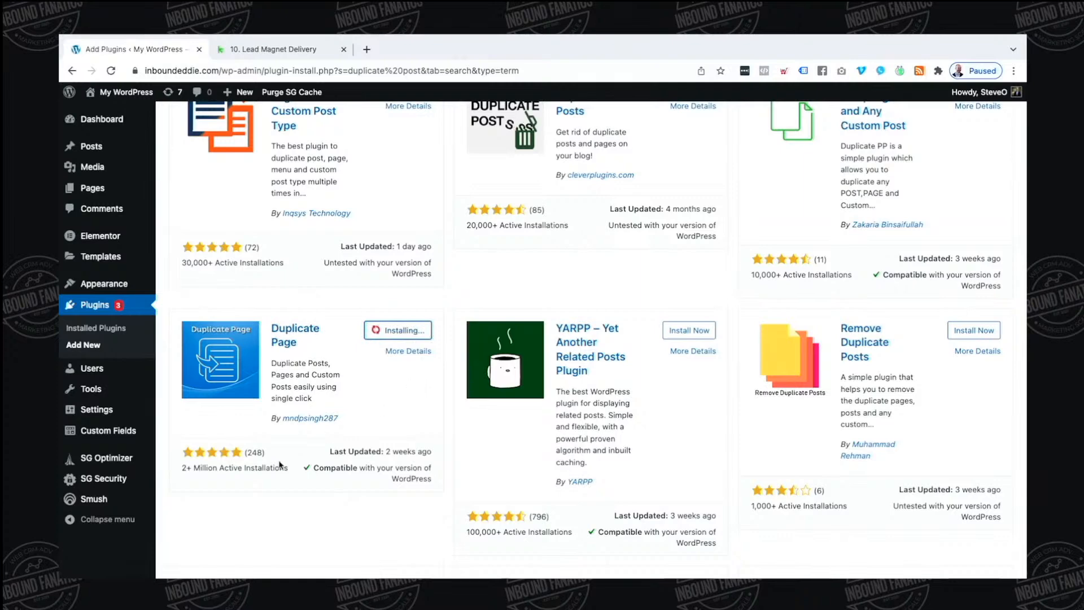
click(421, 332)
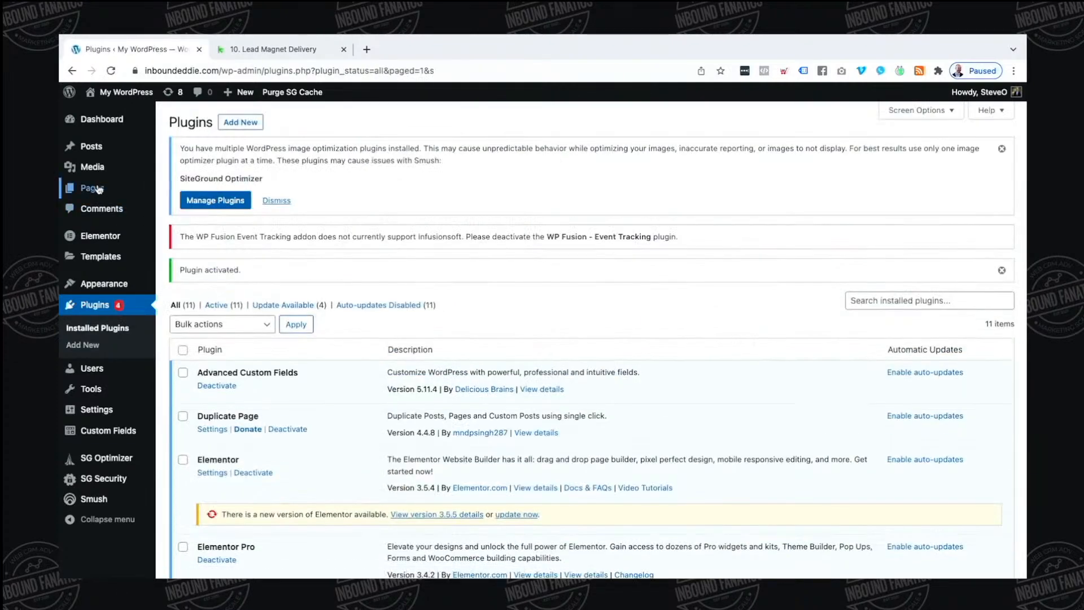
In the Pages list sorted by date, duplicate the Landing Page
click(99, 191)
mouse_move(389, 356)
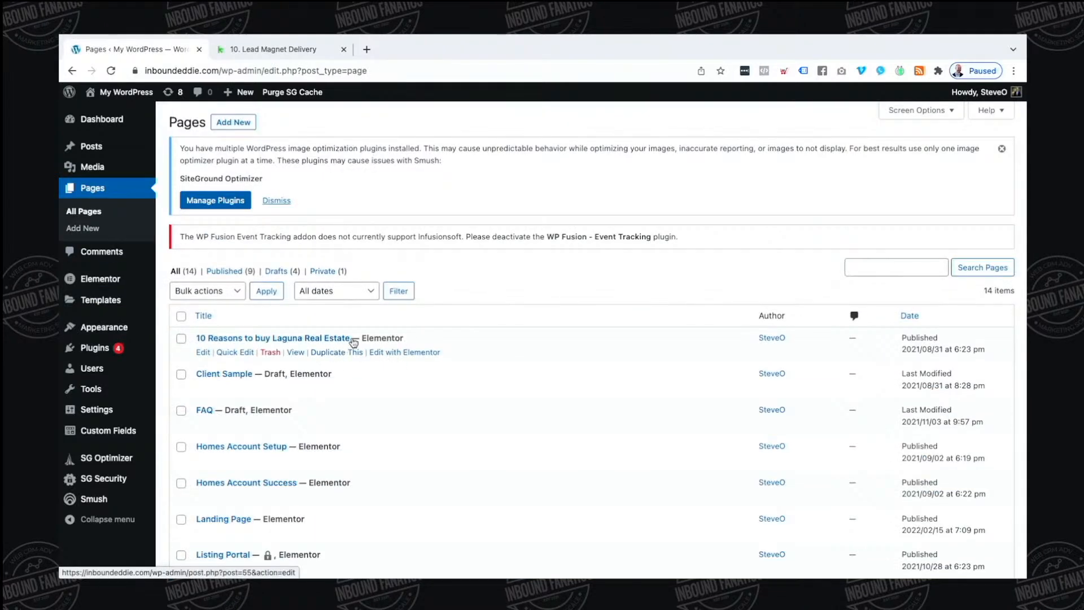
click(909, 315)
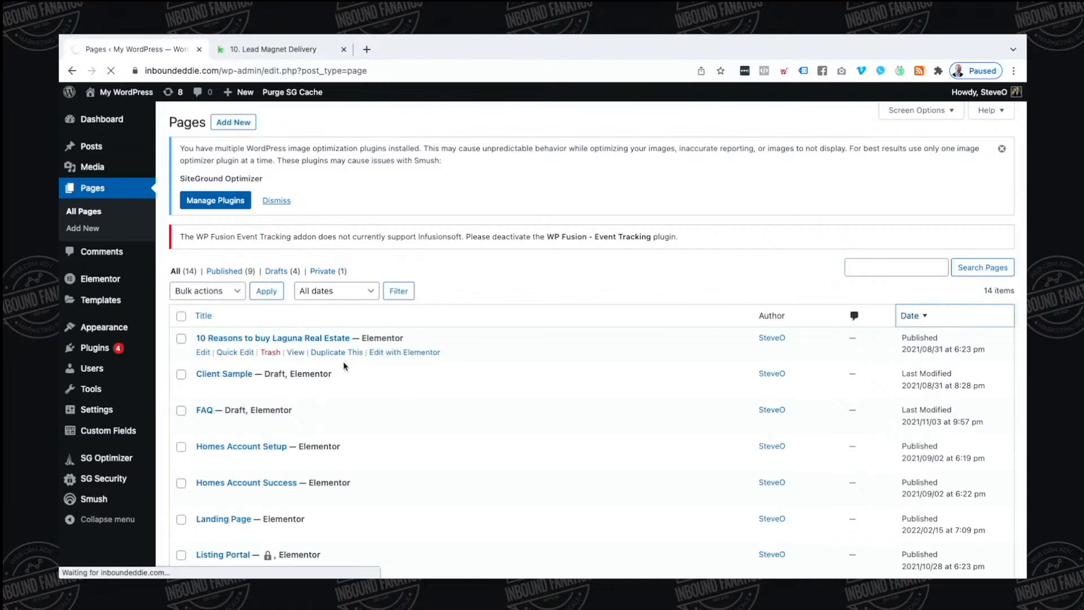
click(338, 353)
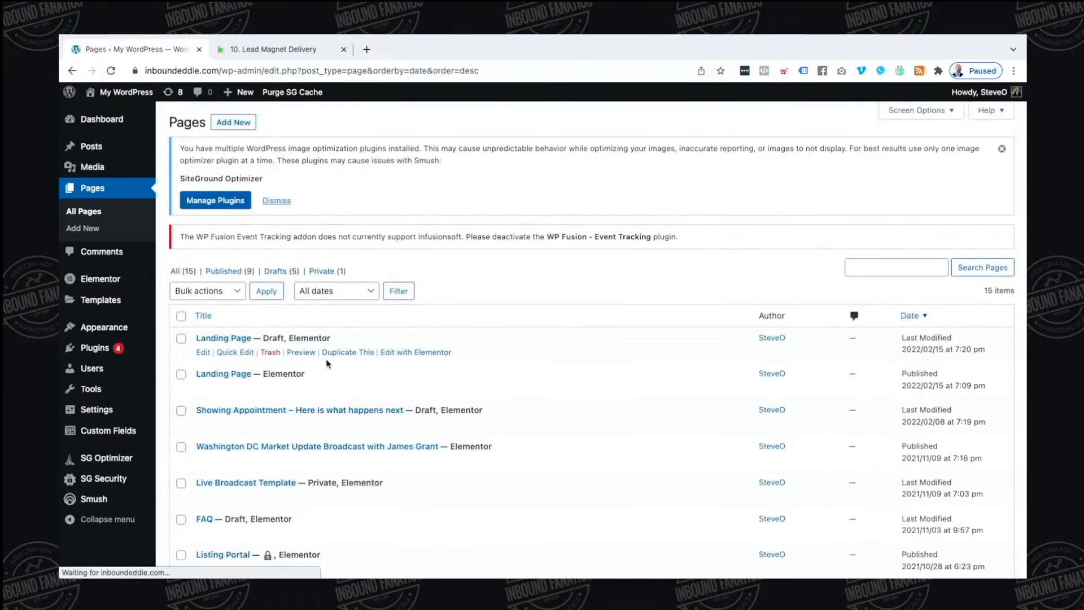
Retitle the copy 'Landing Success' and publish it
click(204, 352)
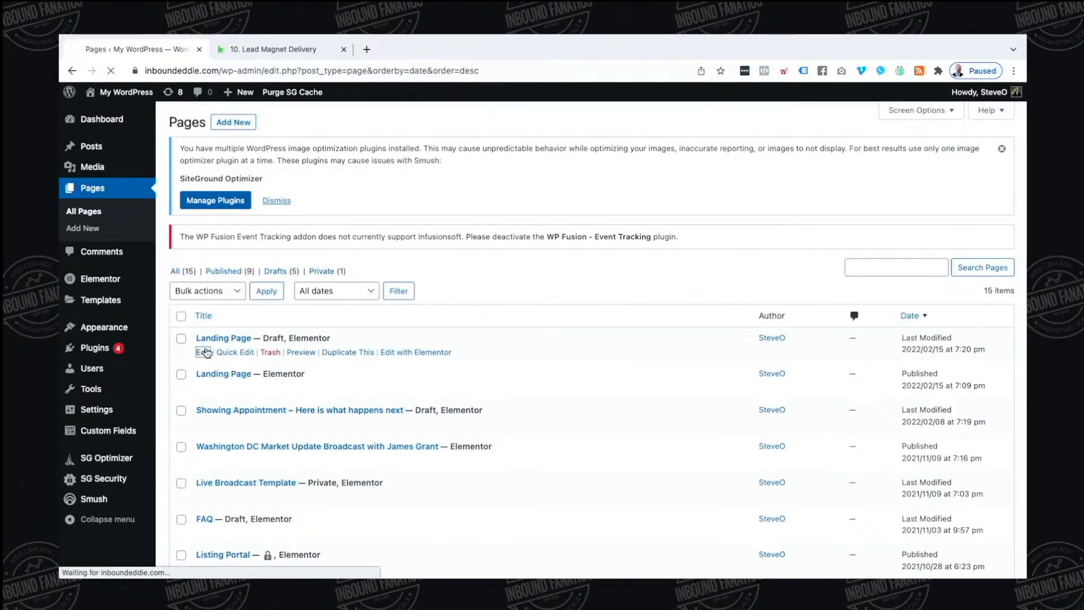
triple_click(276, 197)
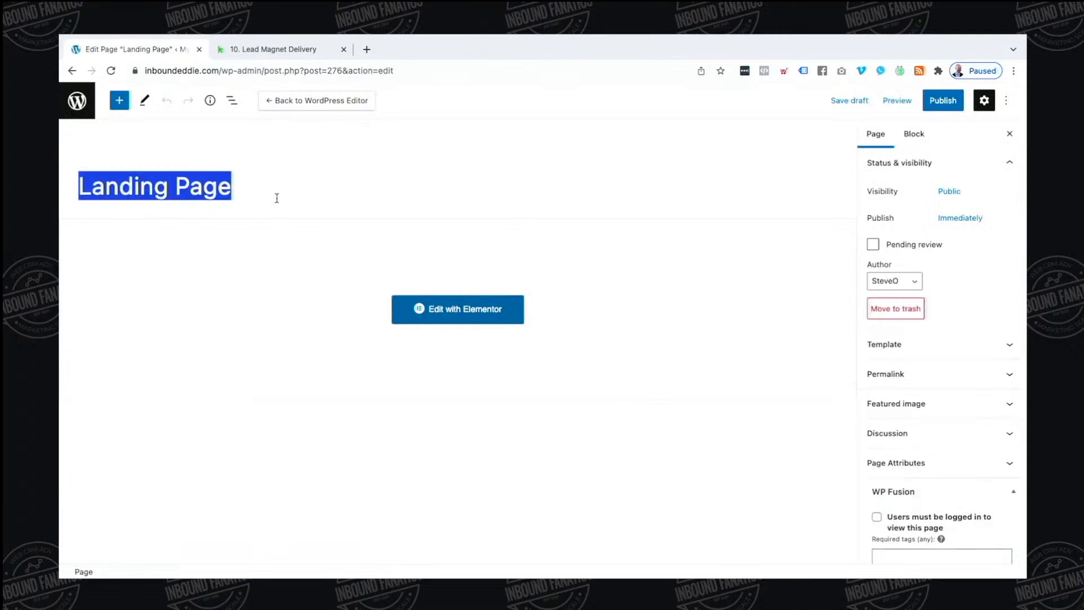
text(Lan)
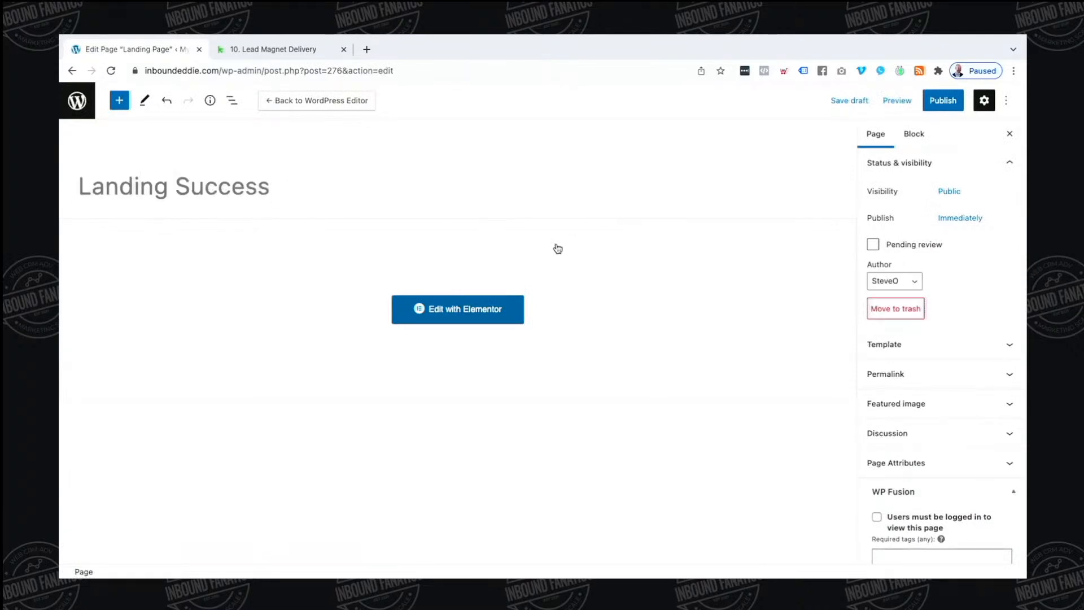
click(954, 100)
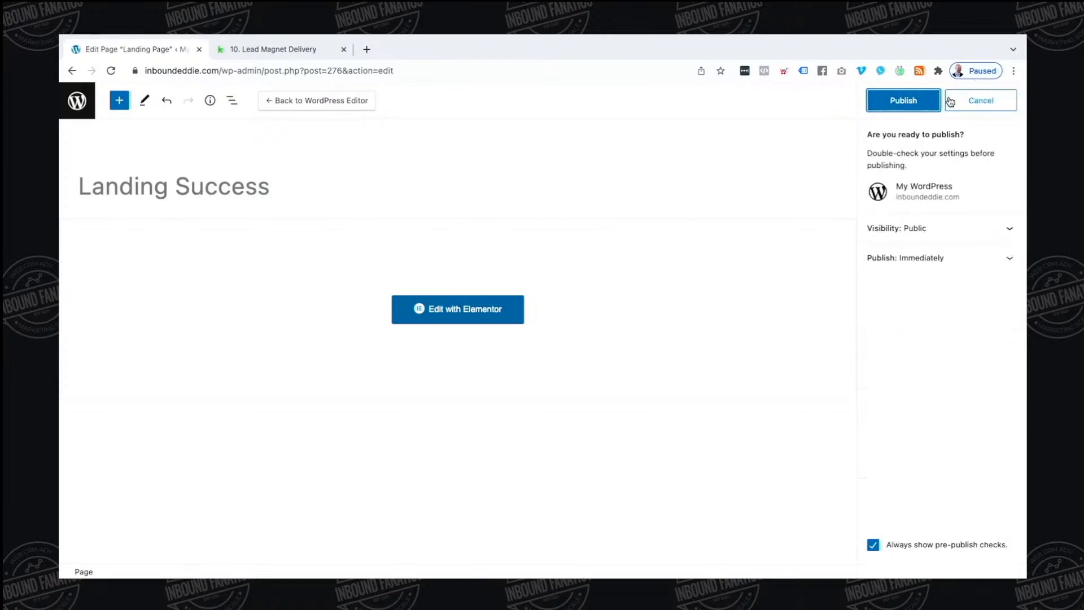
click(901, 111)
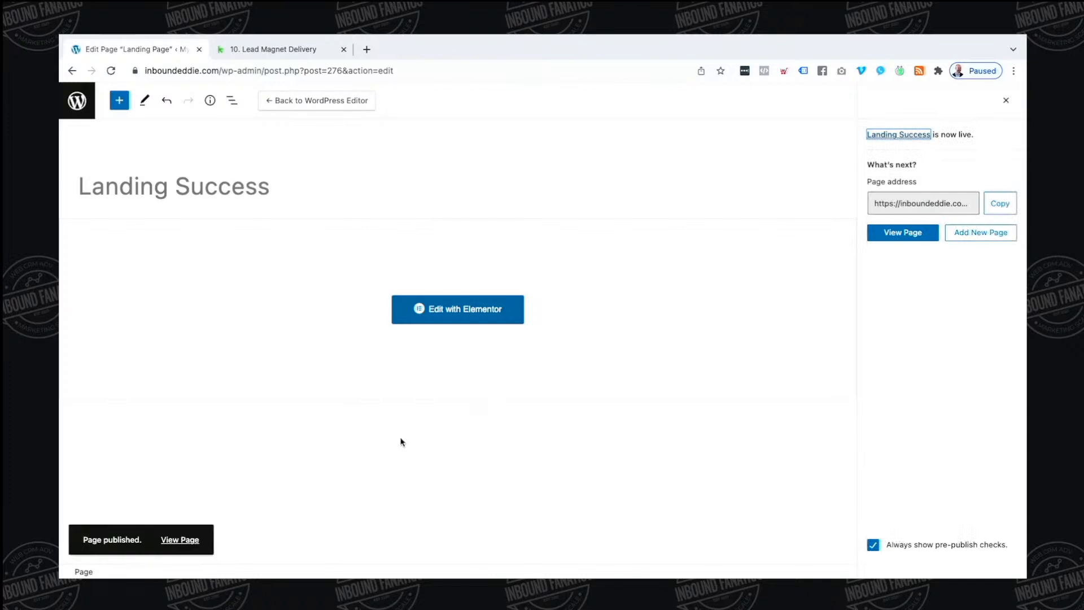
Open Landing Success in Elementor and change the CALL TO ACTION heading to 'SUCCESS!!'
click(467, 326)
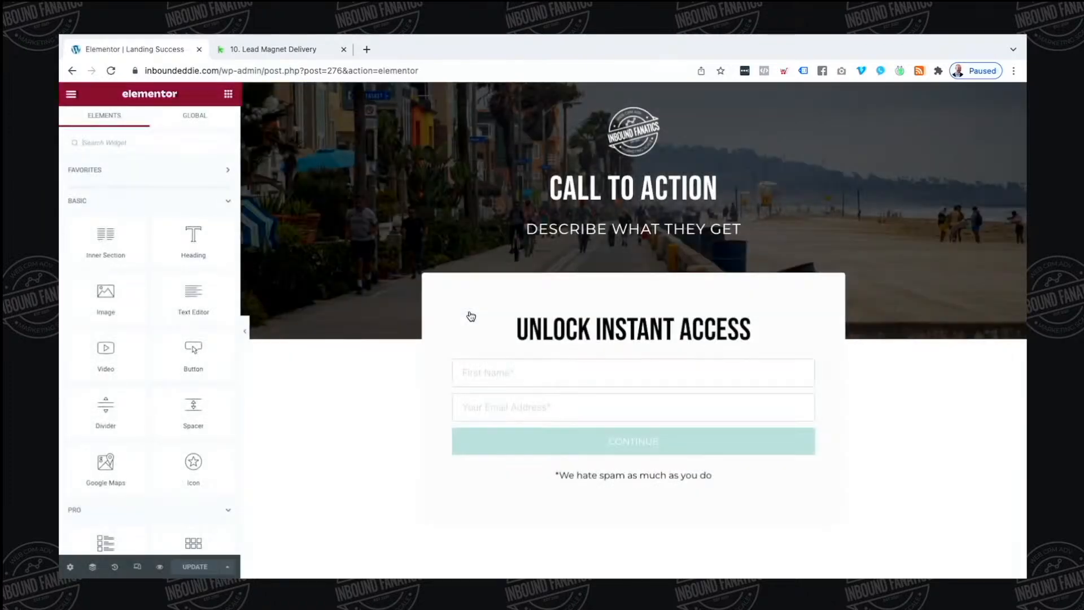
click(643, 191)
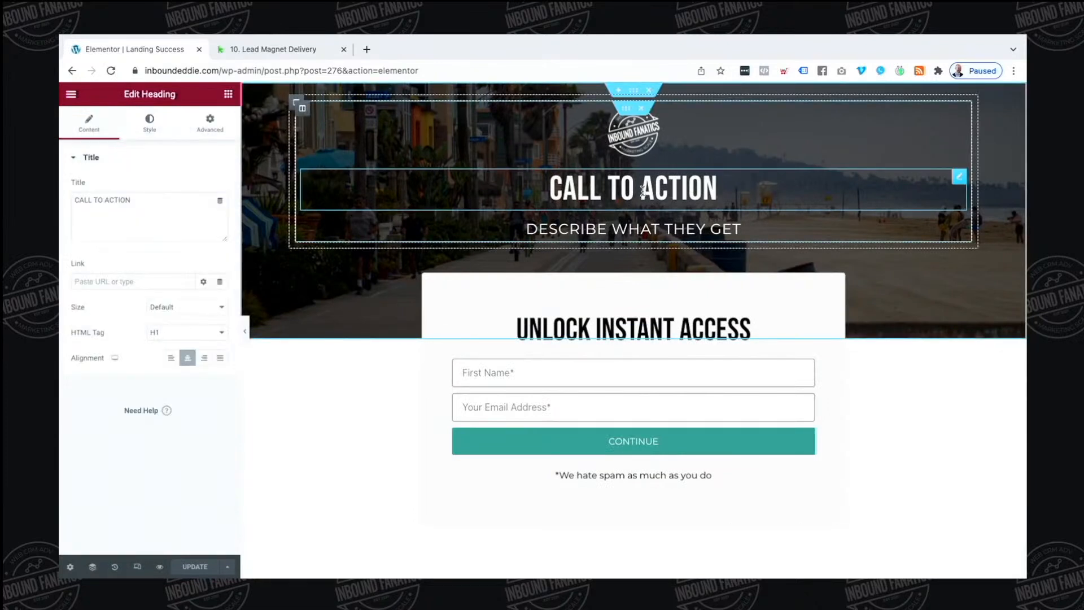
triple_click(643, 191)
text([SUCCES)
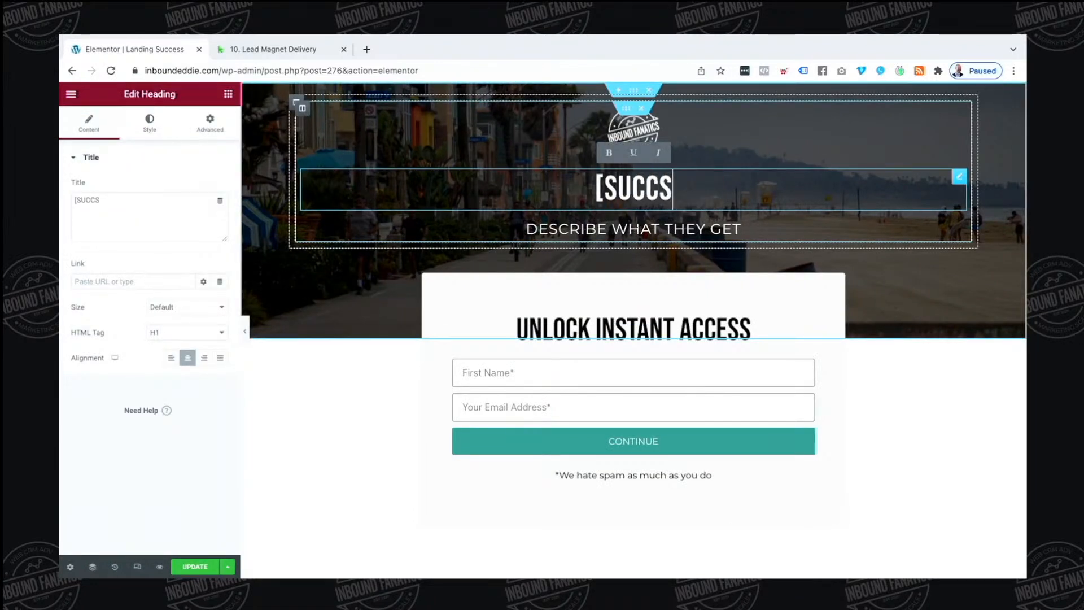
text(S)
key(BackSpace)
key(BackSpace)
text(ESS})
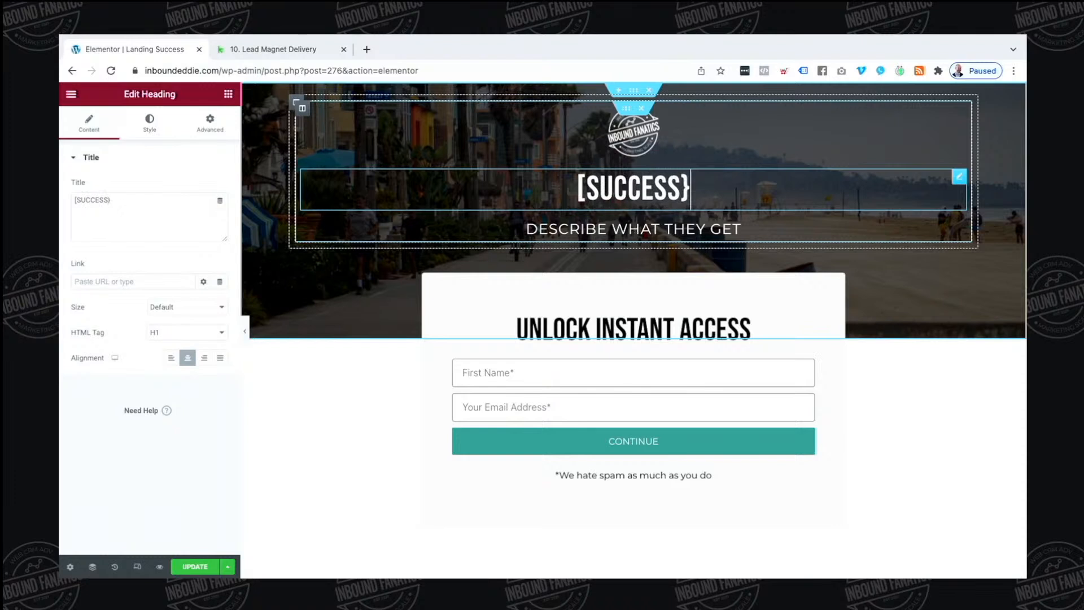
key(BackSpace)
text(])
key(BackSpace)
text(!!)
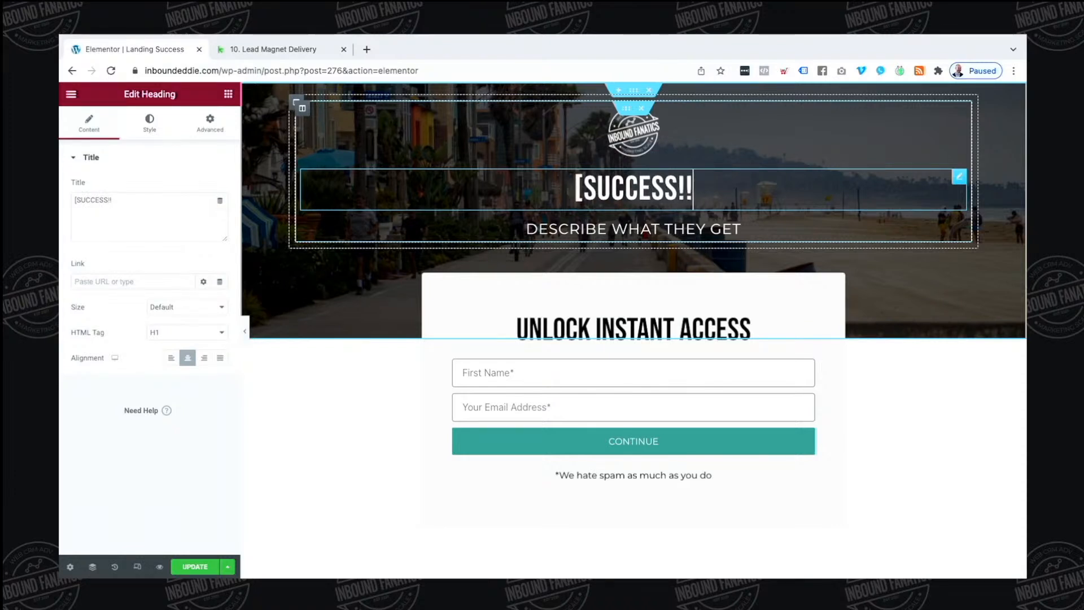
key(BackSpace)
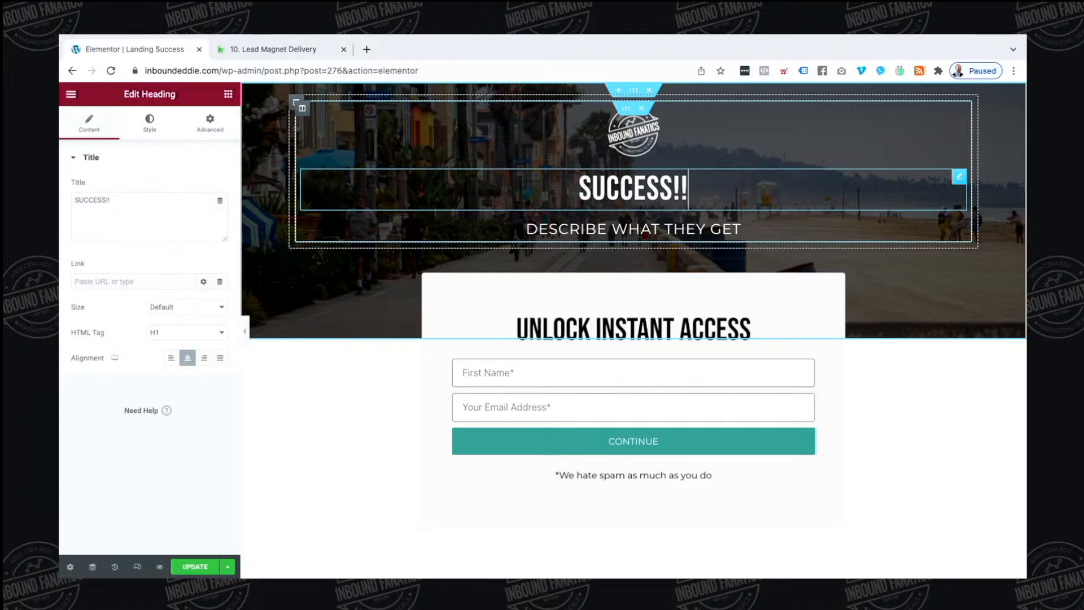
Replace the placeholder subheading with 'Check your email shortly, we will deliver the goods there!'
click(639, 229)
triple_click(639, 228)
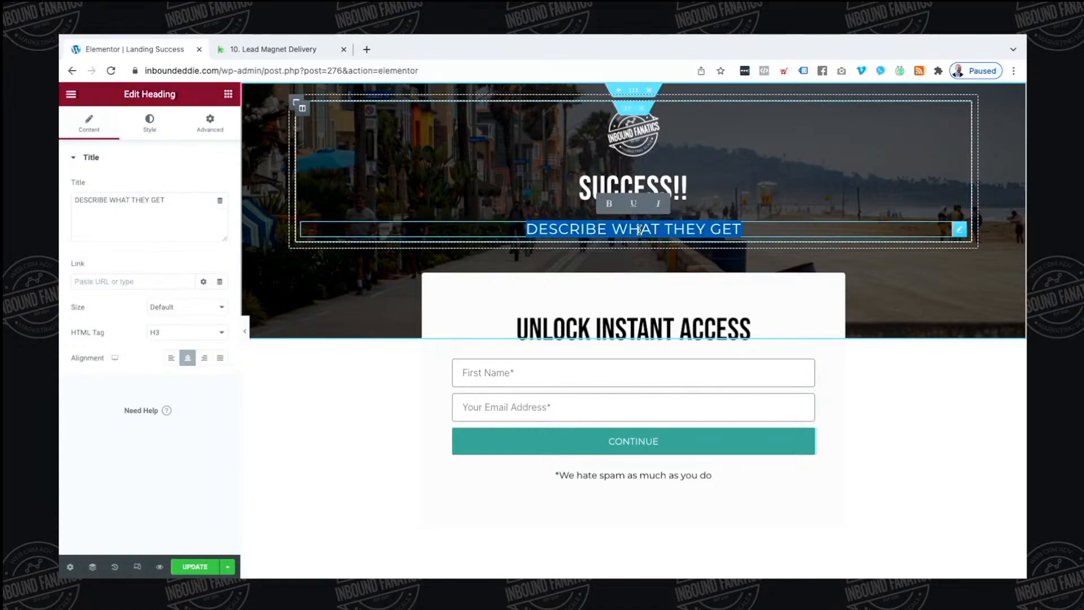
text(Check your em)
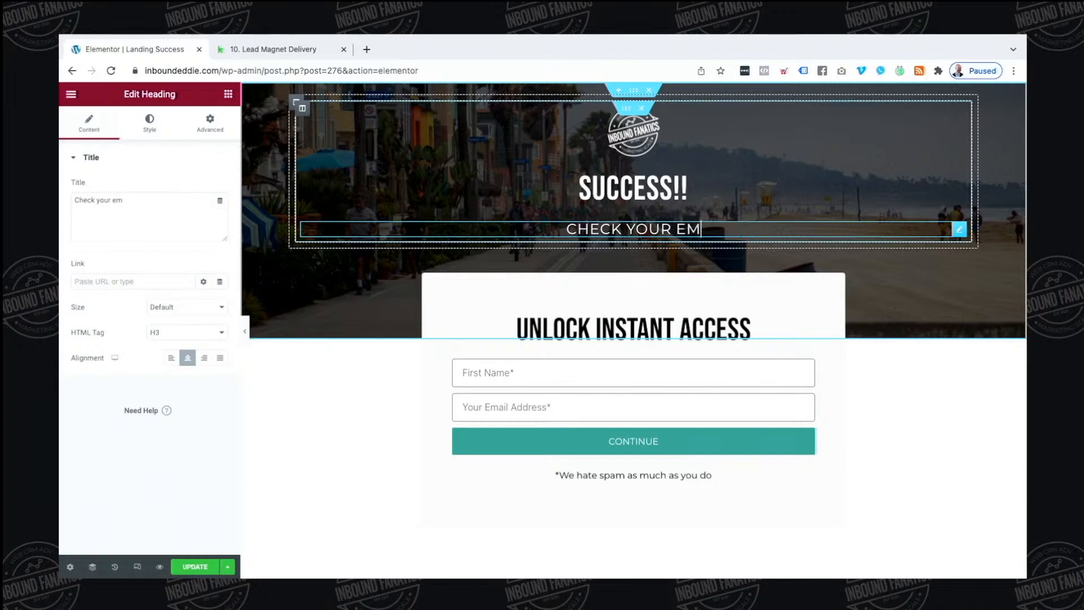
text(ail shortl)
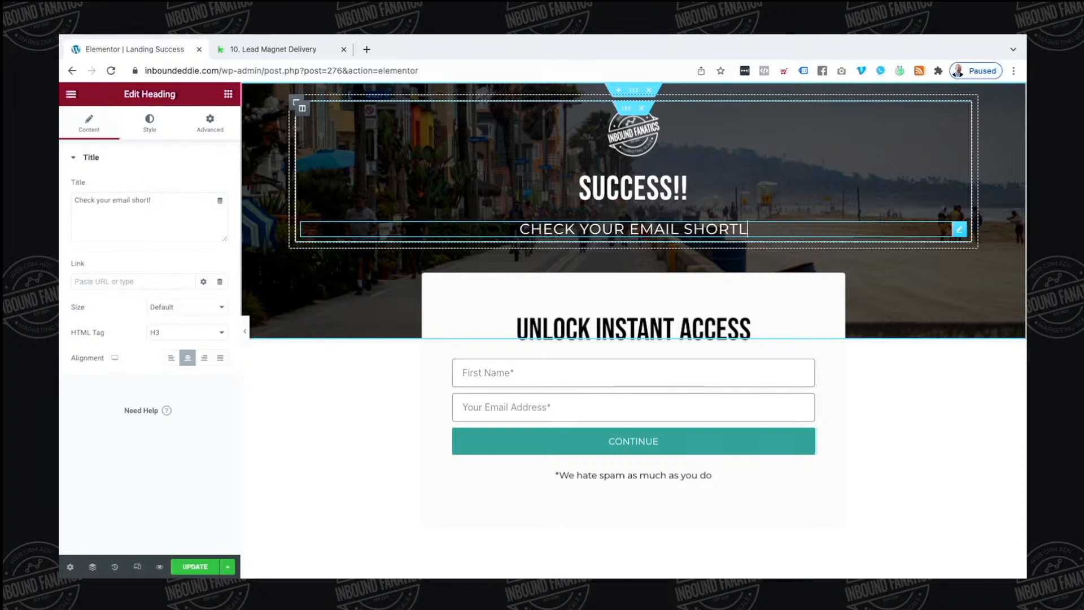
text(y, we will delive)
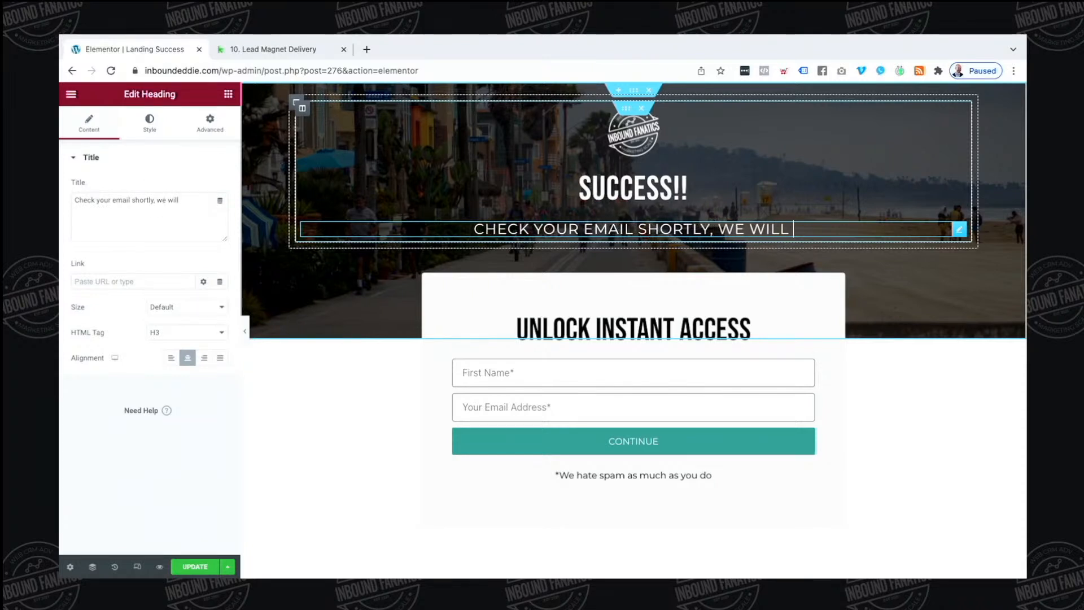
text(r the goods the)
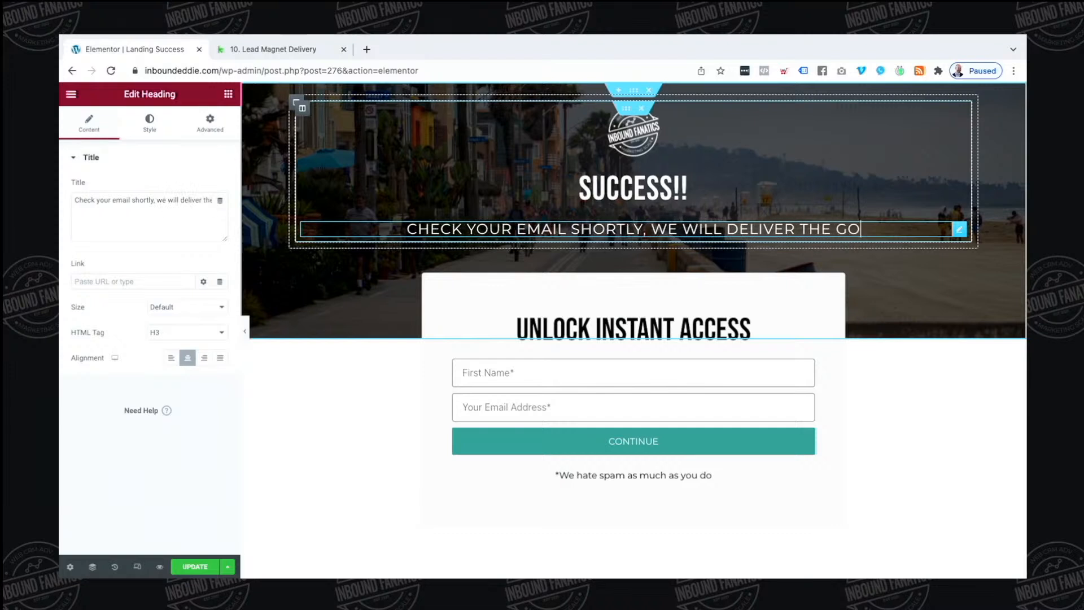
text(re!)
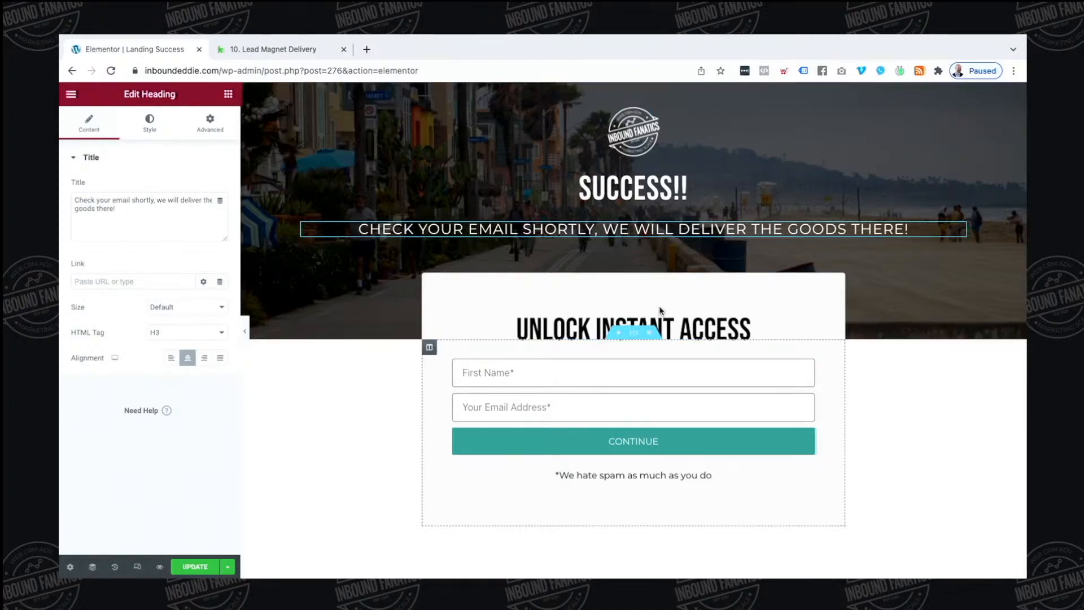
Delete the opt-in form and the section holding the Unlock Instant Access card
right_click(804, 373)
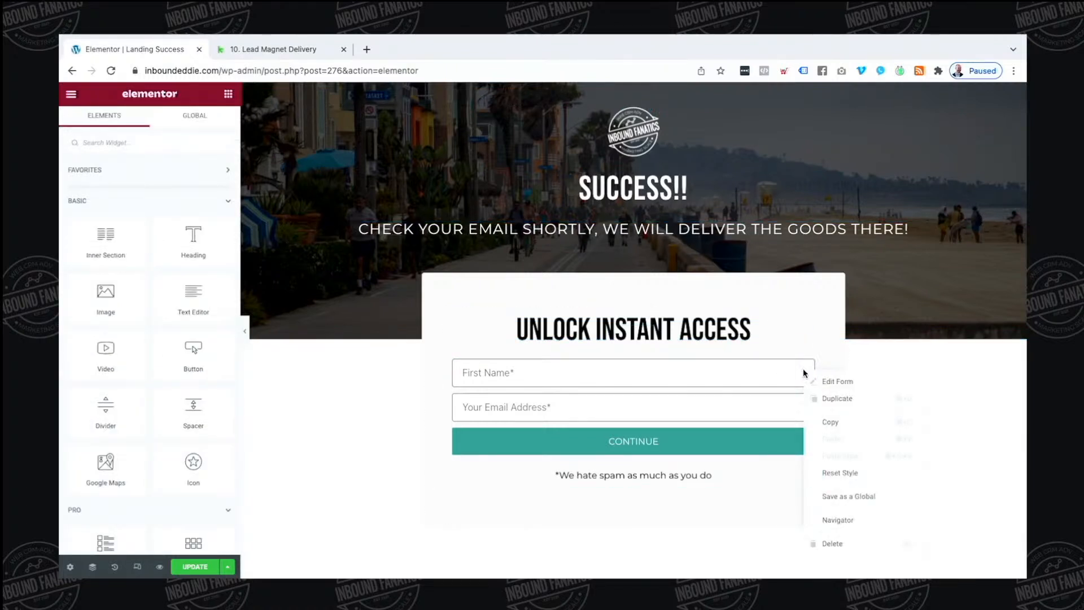
click(829, 542)
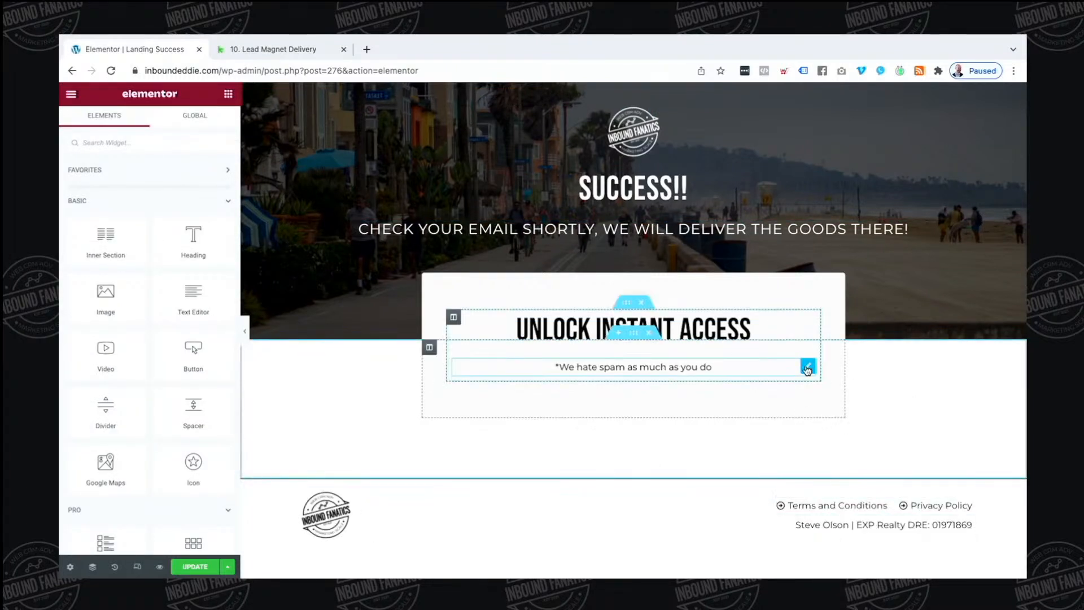
click(806, 366)
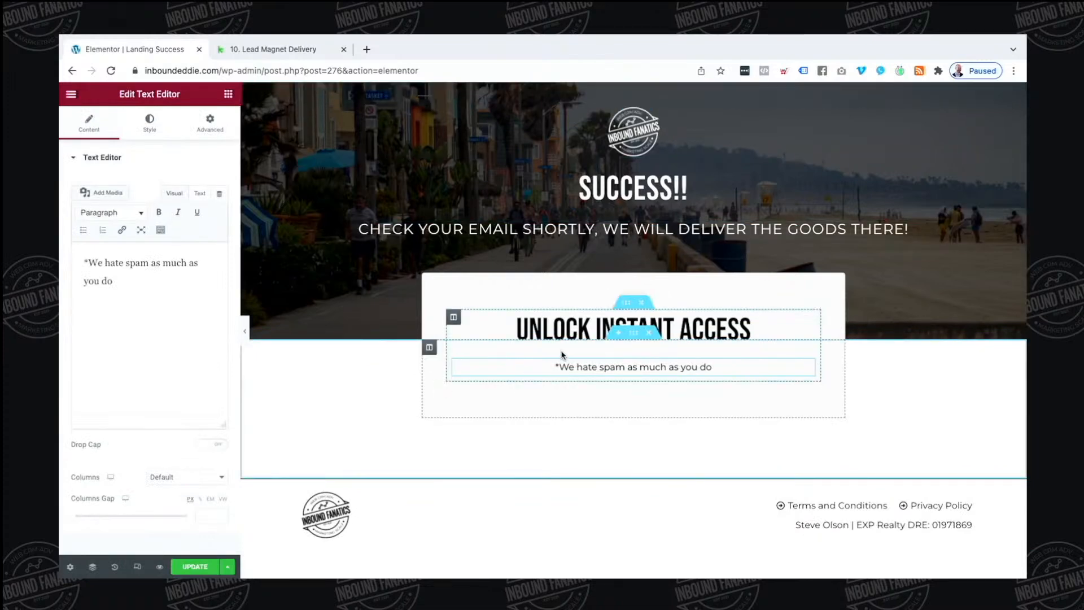
click(649, 333)
Set the hero section's height to Fit To Screen
click(634, 91)
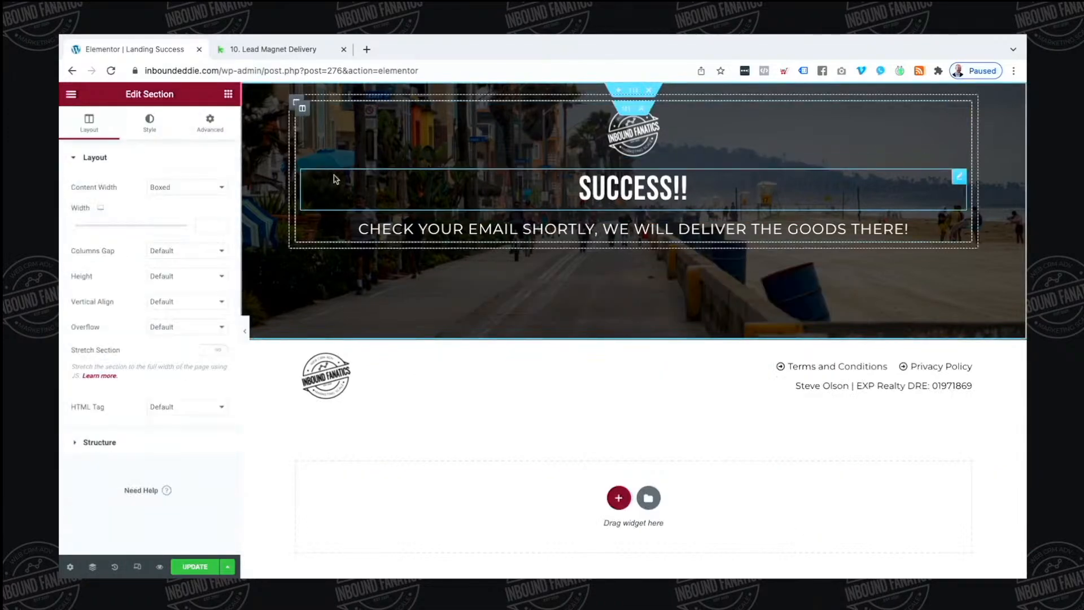
click(162, 281)
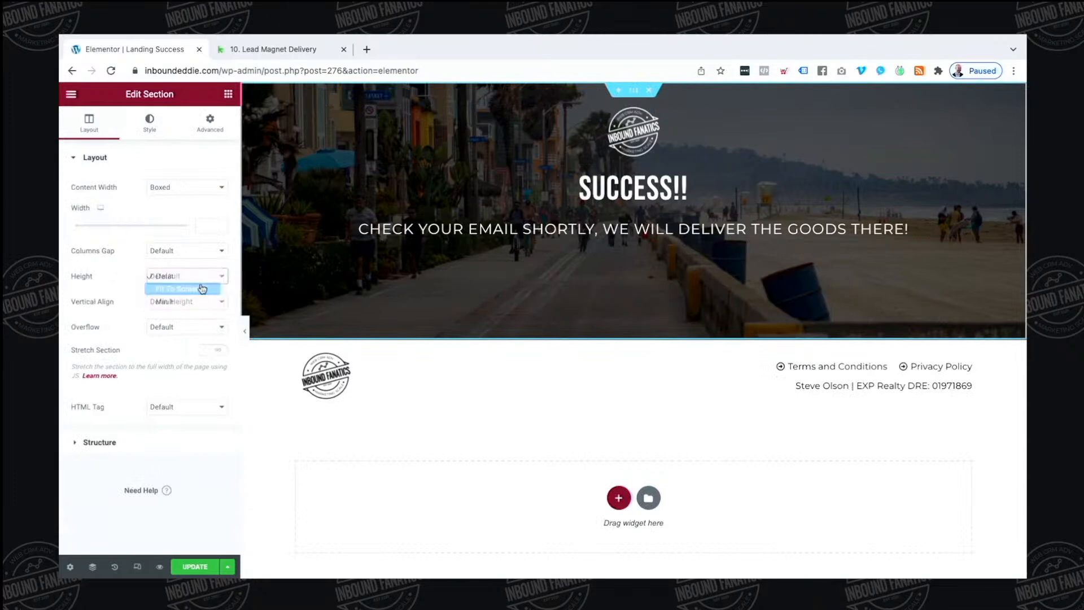
click(204, 288)
scroll(418, 287, down, 3)
scroll(411, 302, up, 3)
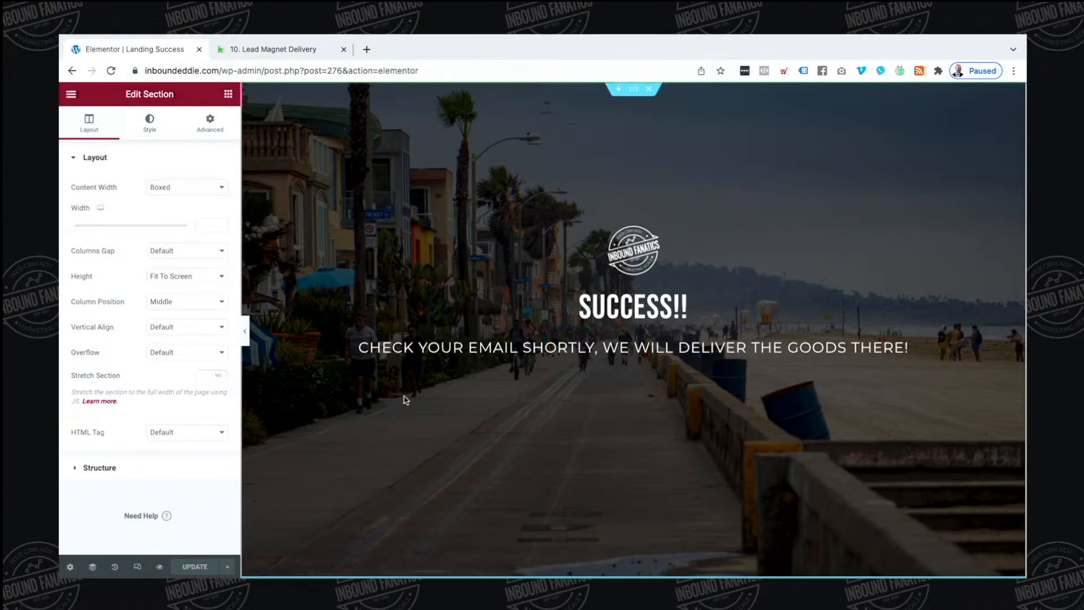
scroll(404, 399, down, 5)
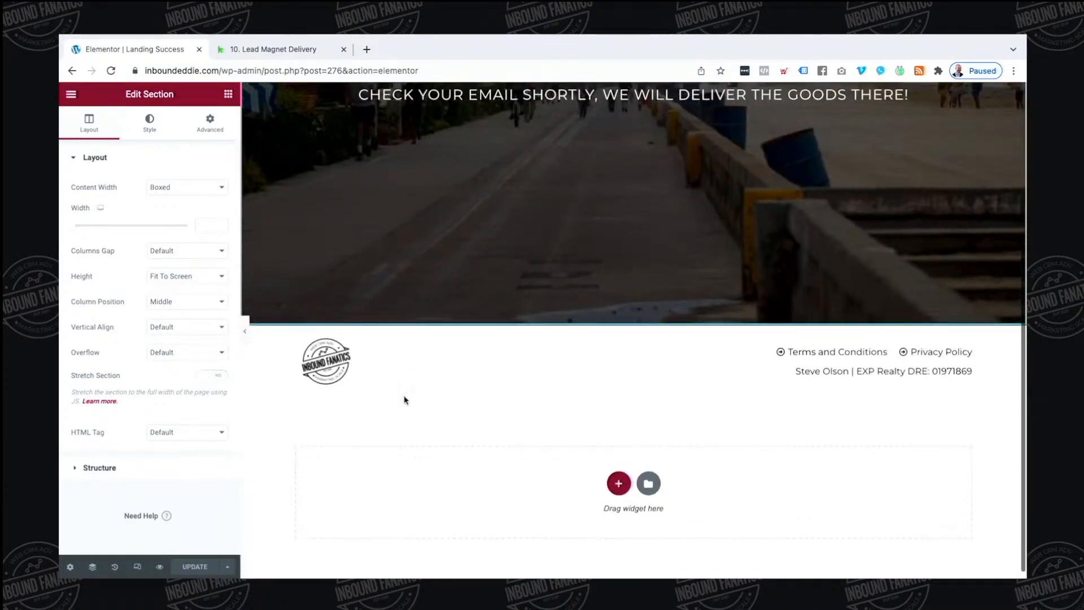
scroll(404, 399, up, 5)
Add a Button widget below the hero subheading labelled 'VIEW LATEST POSTS'
click(228, 95)
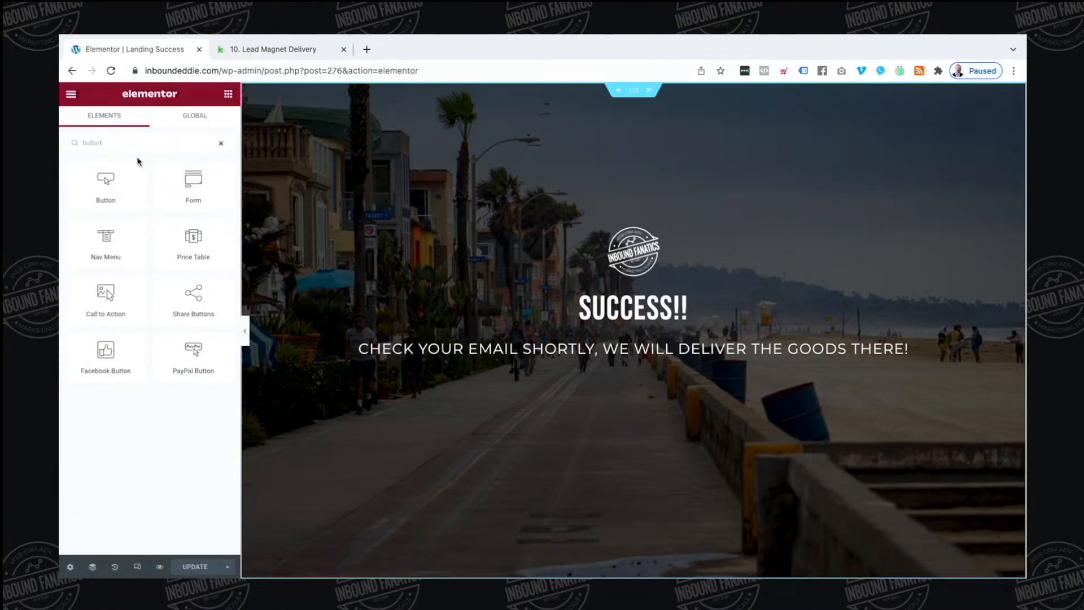
drag(105, 182, 660, 337)
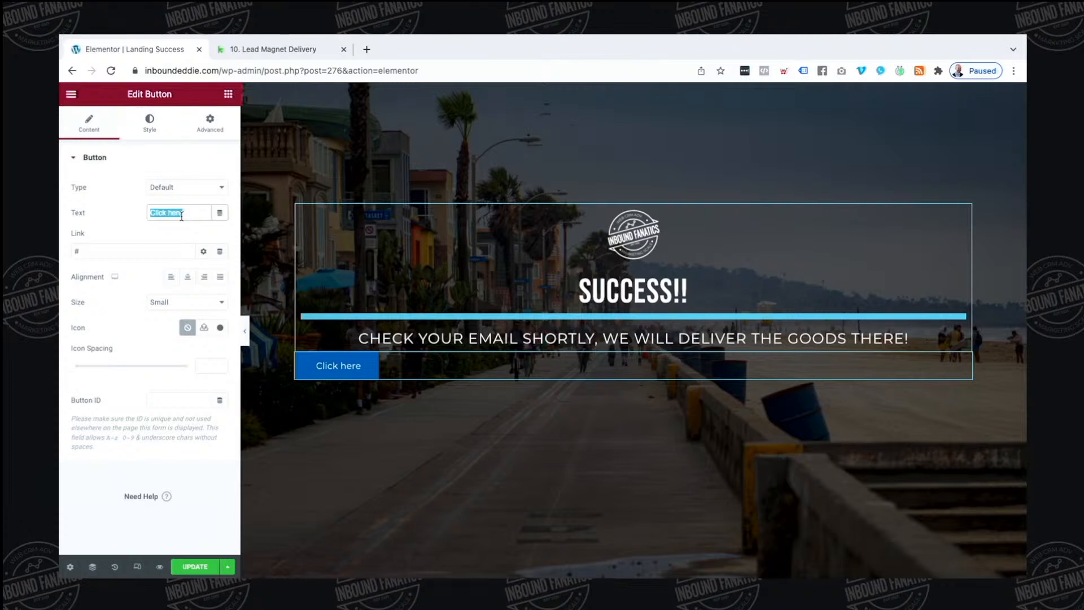
text(VIE)
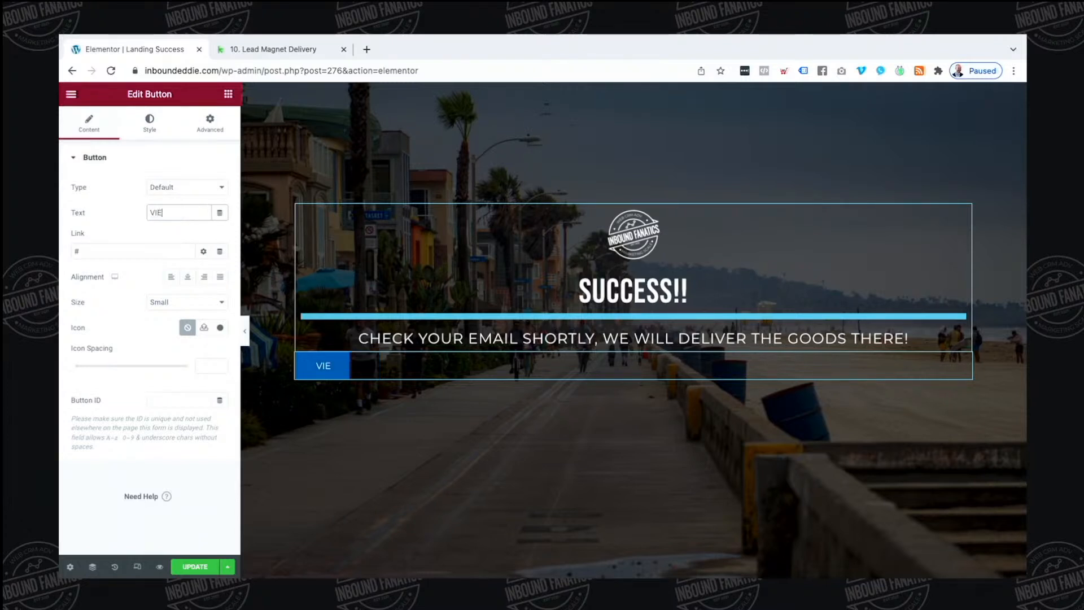
text(W LASTER)
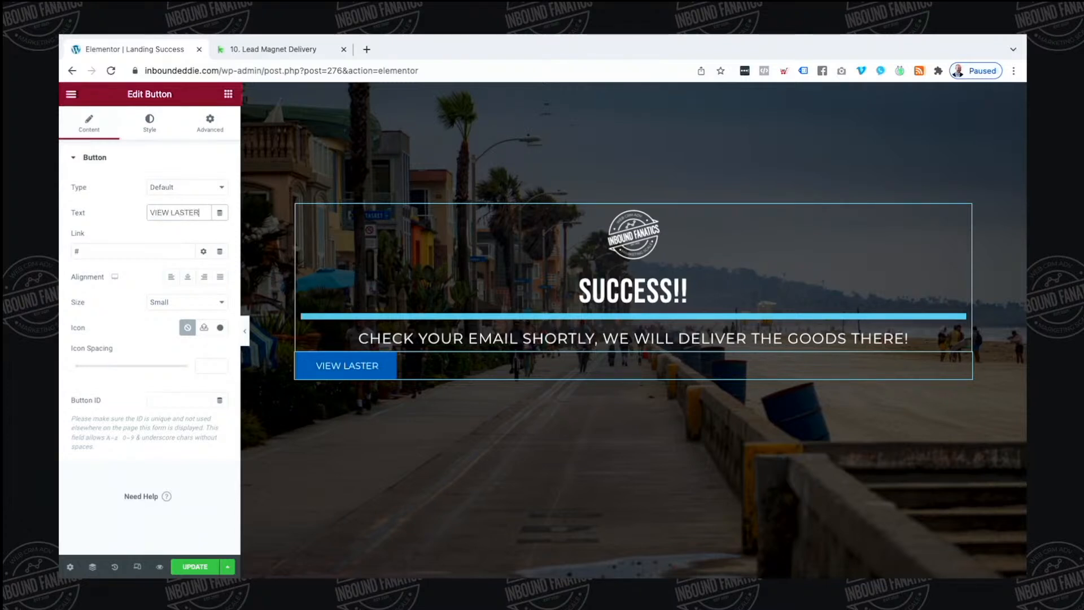
key(BackSpace)
key(BackSpace)
key(BackSpace)
key(BackSpace)
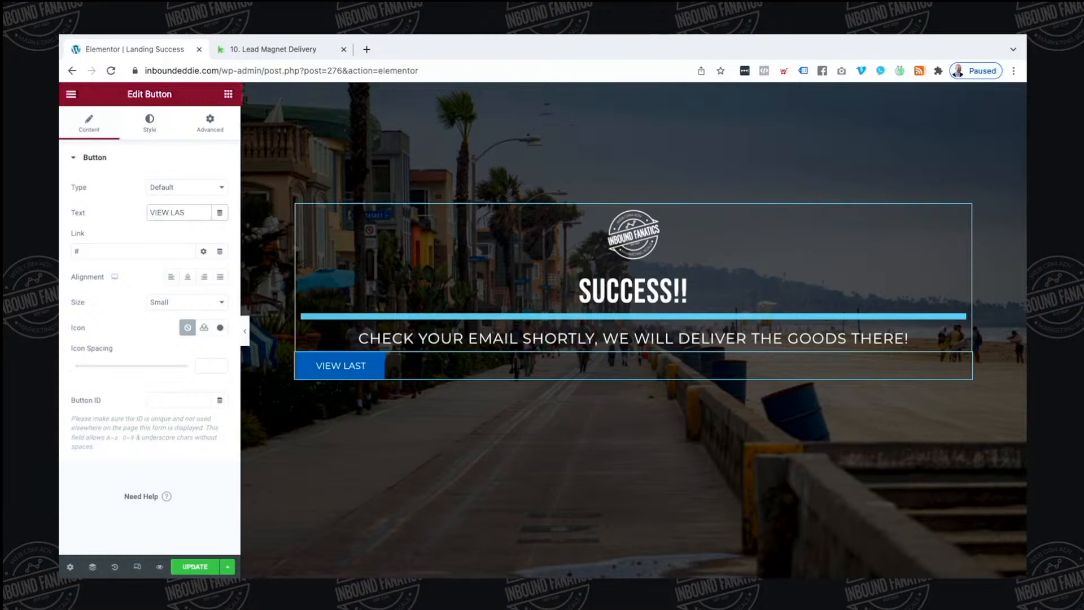
text(TEST POSTS)
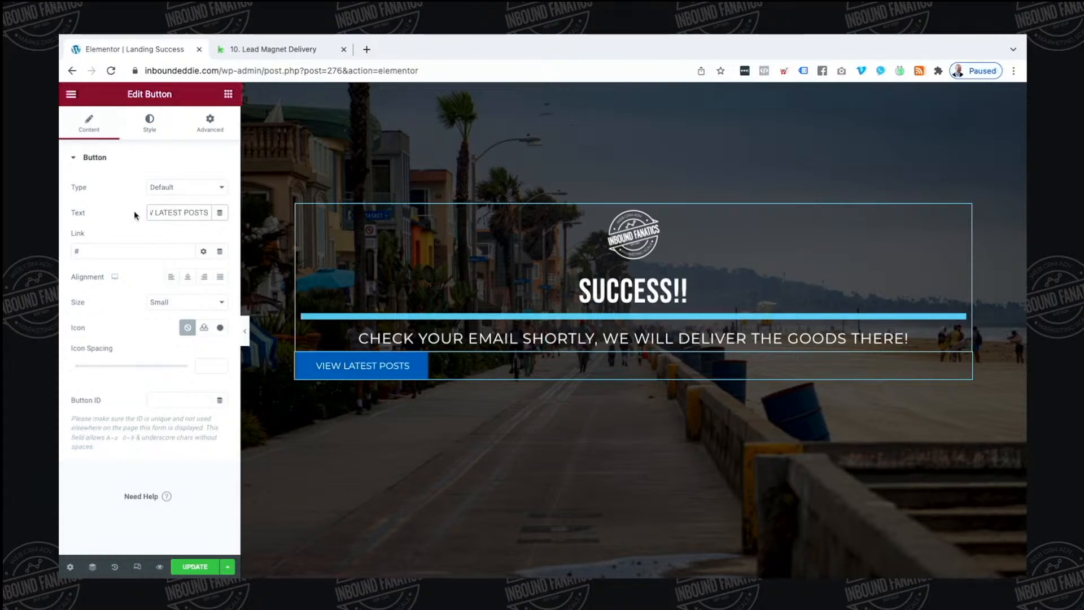
Centre the button, make it Large, and set its link to 'ENTER BLOG URL'
click(188, 276)
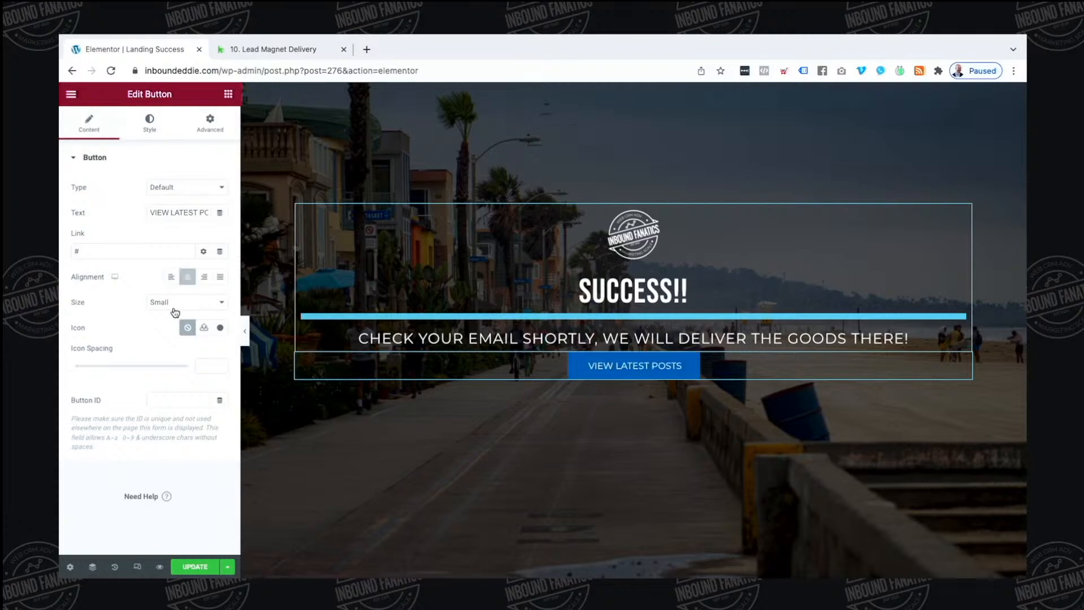
click(175, 303)
click(135, 279)
double_click(132, 251)
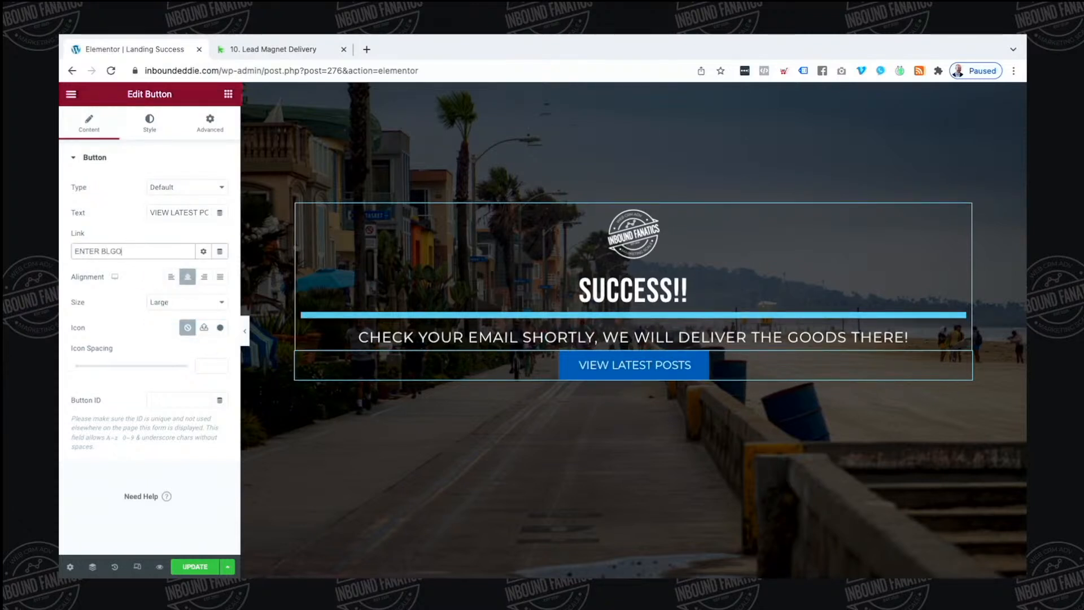
text(ENTER BLGO URL)
click(204, 250)
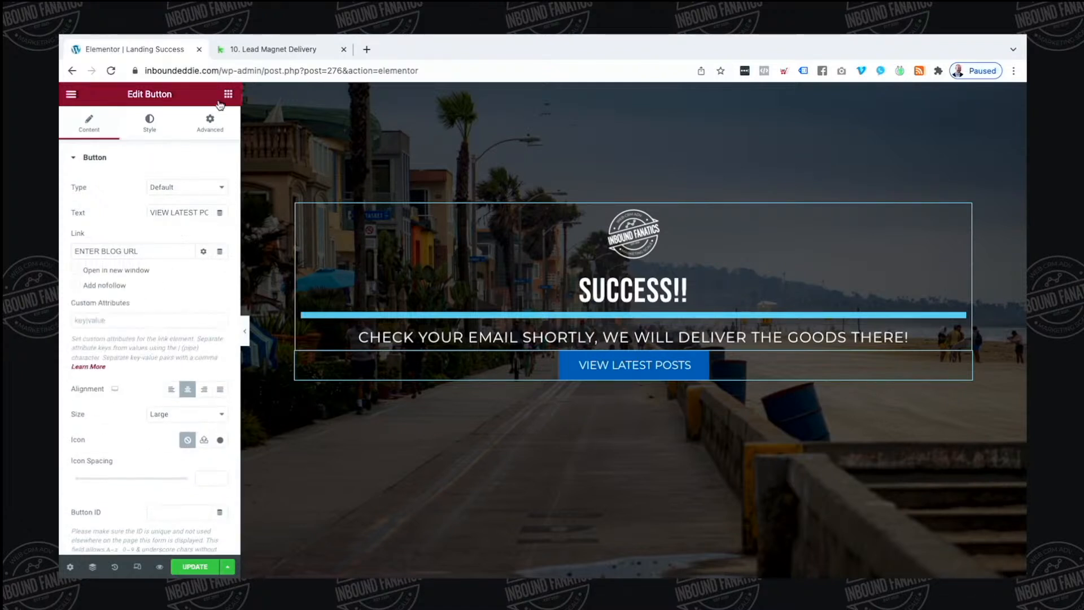
click(228, 94)
Try a solid Divider between the subheading and button, then delete it
click(183, 141)
text(div)
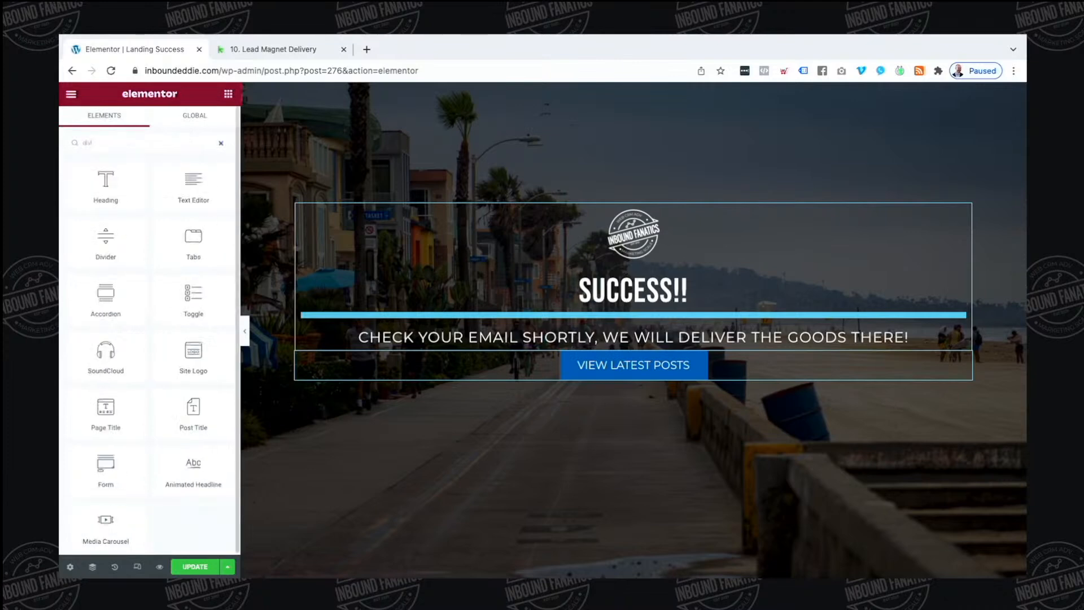
drag(105, 181, 603, 344)
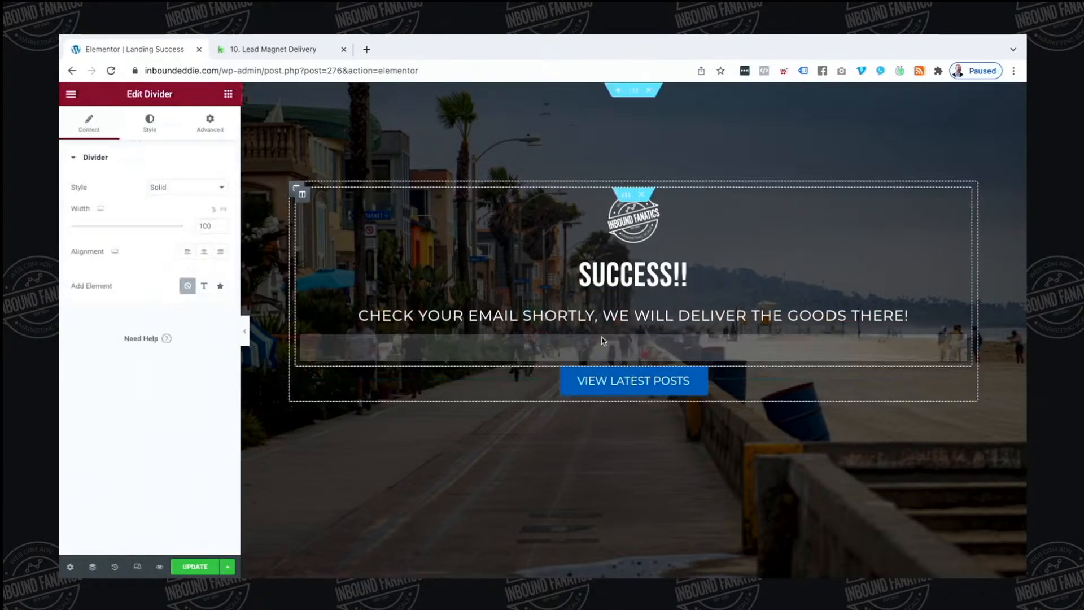
double_click(203, 226)
click(174, 186)
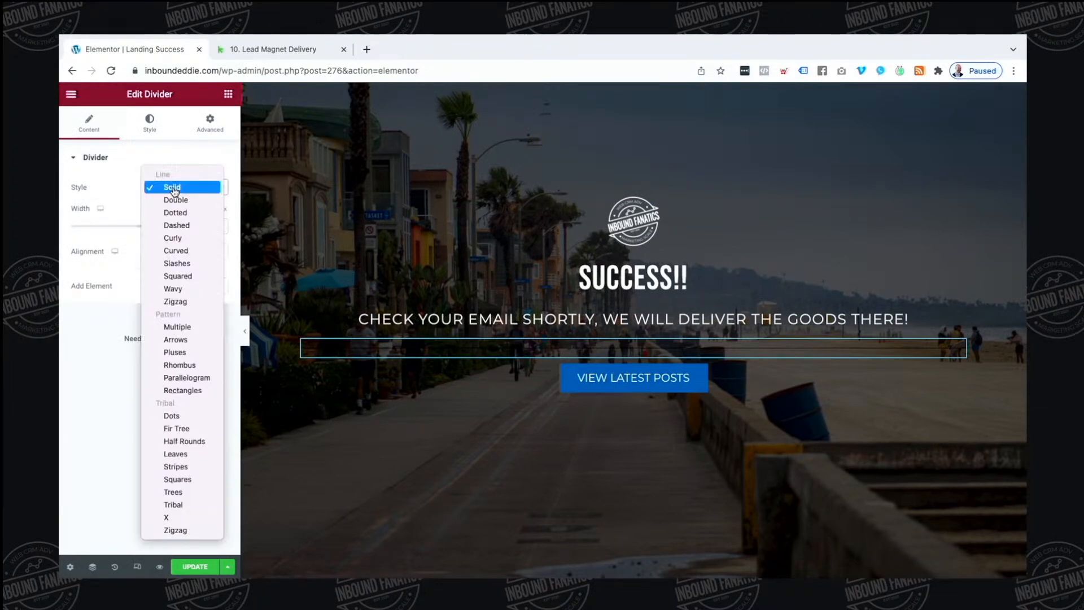
click(176, 150)
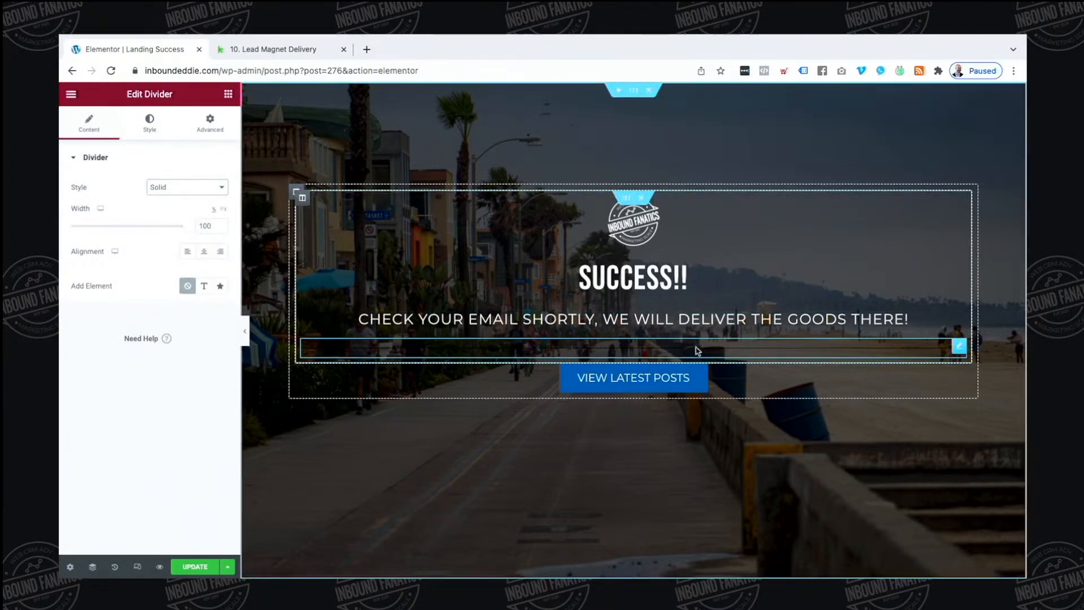
right_click(960, 346)
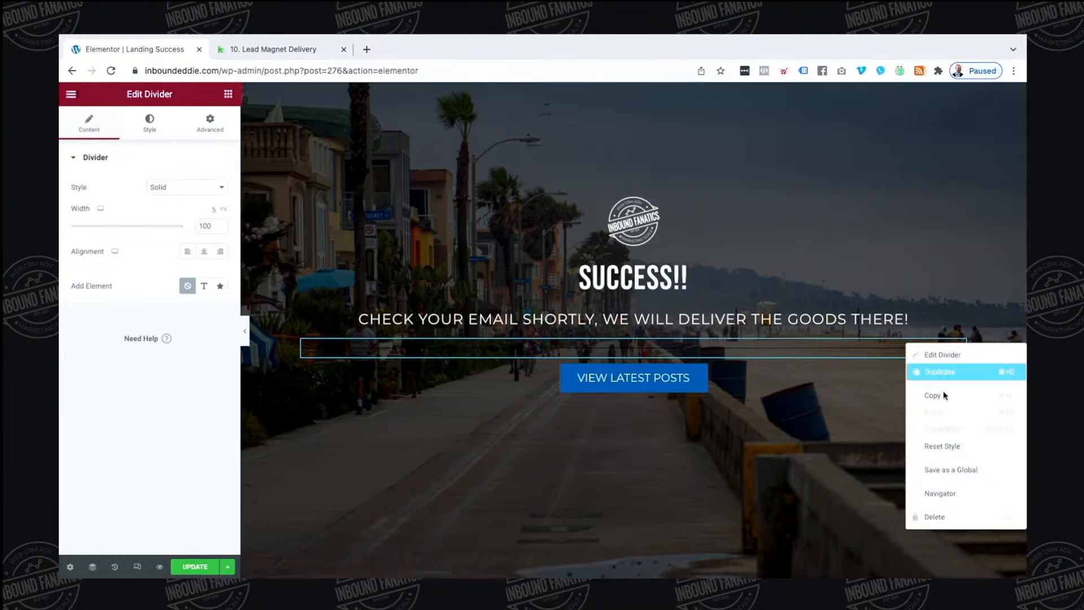
click(934, 515)
Insert a Spacer widget between the subheading and the VIEW LATEST POSTS button
click(152, 141)
text(spacer)
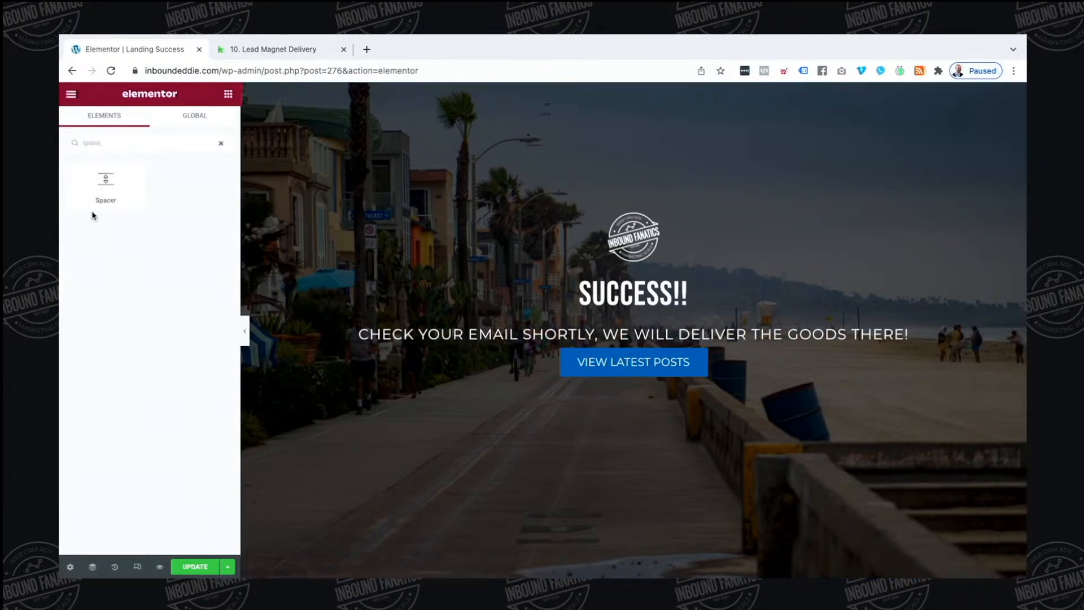
drag(106, 183, 541, 346)
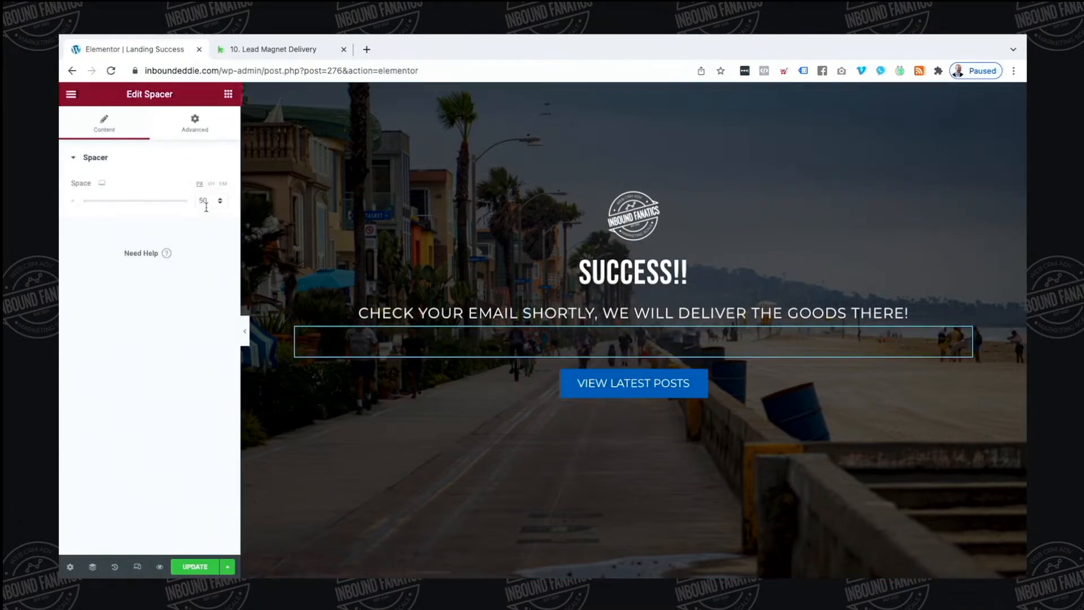
click(724, 395)
Set the button background colour to the Accent global teal
click(149, 128)
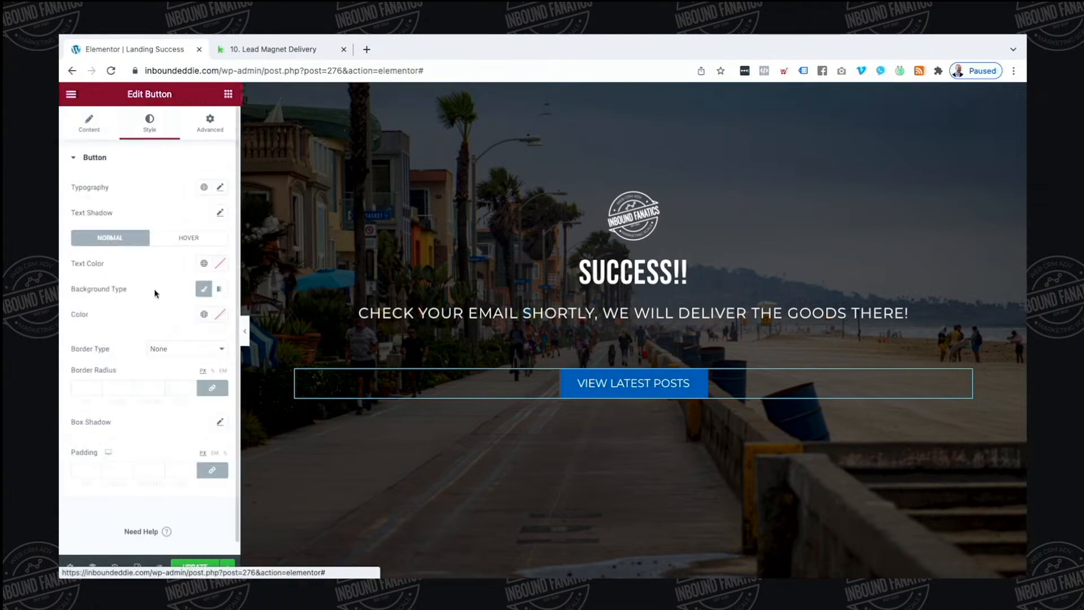
click(204, 263)
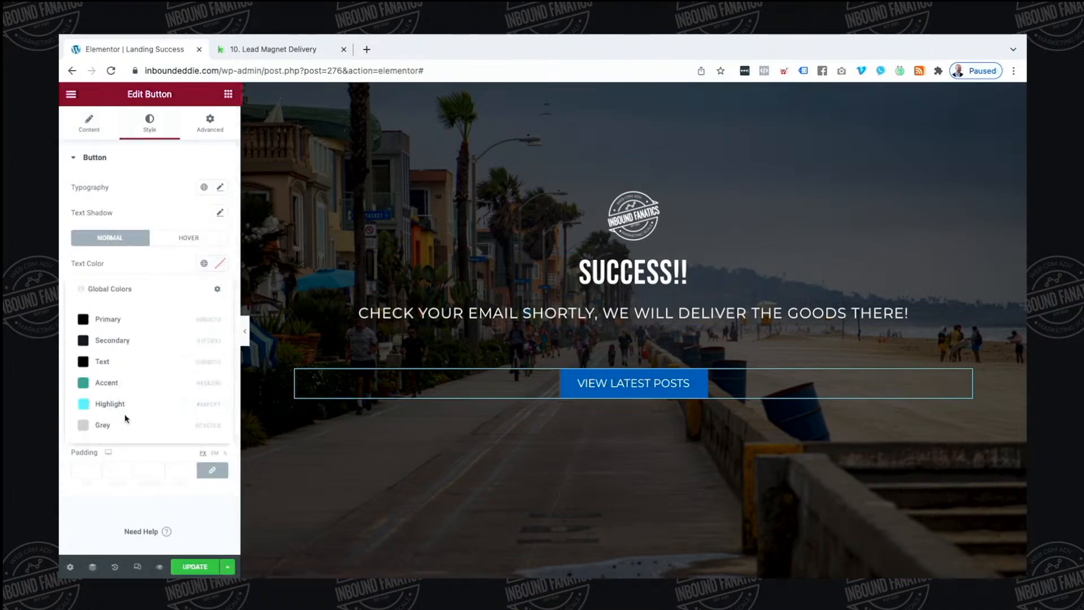
click(224, 265)
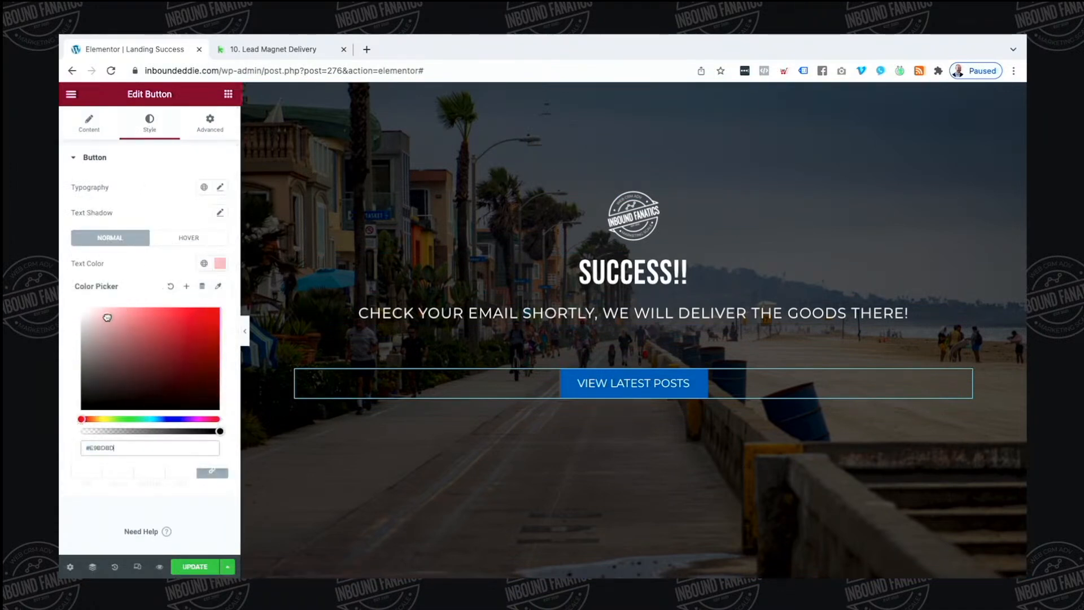
click(158, 275)
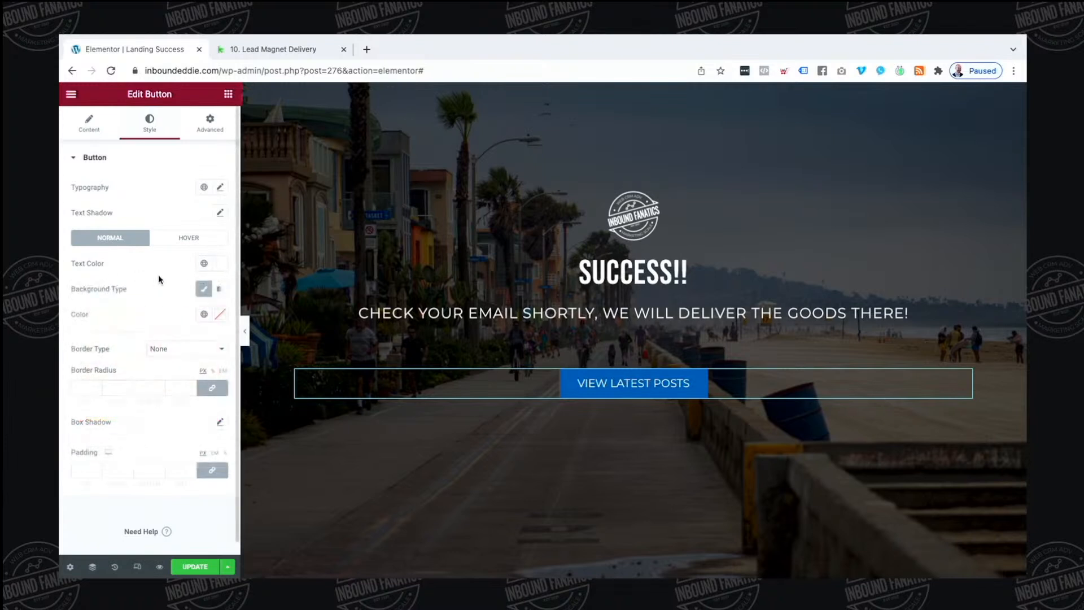
click(209, 318)
click(117, 439)
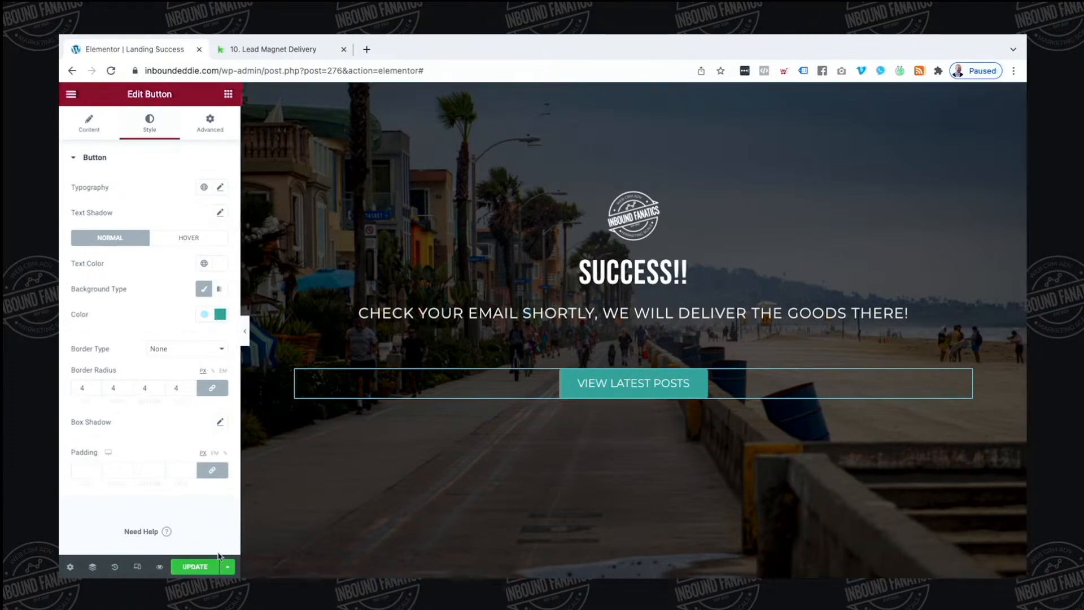
Save the page and briefly preview it without the editing panel
click(192, 572)
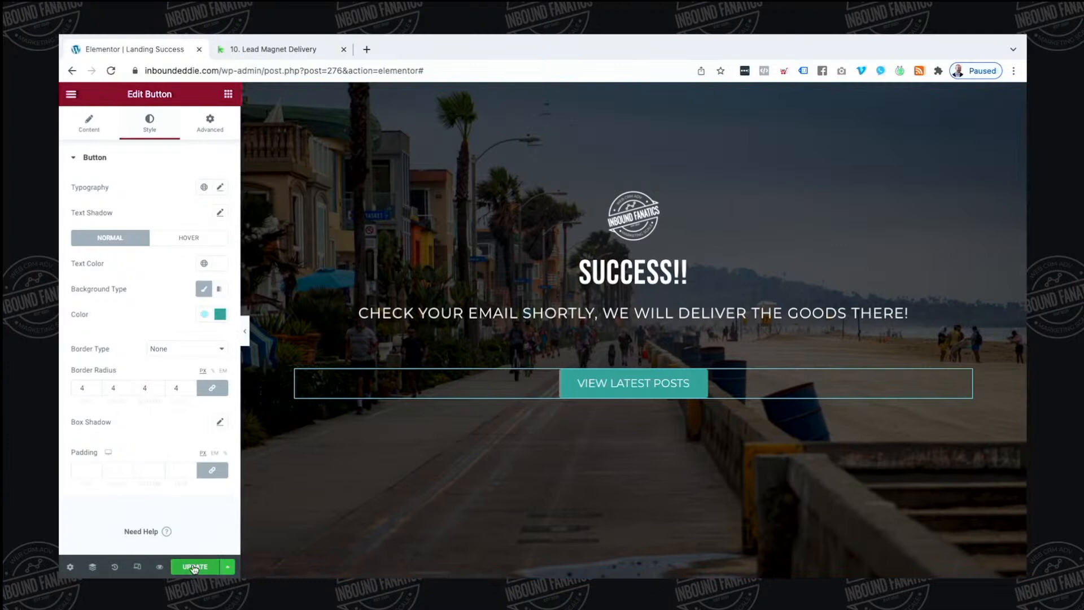
click(243, 332)
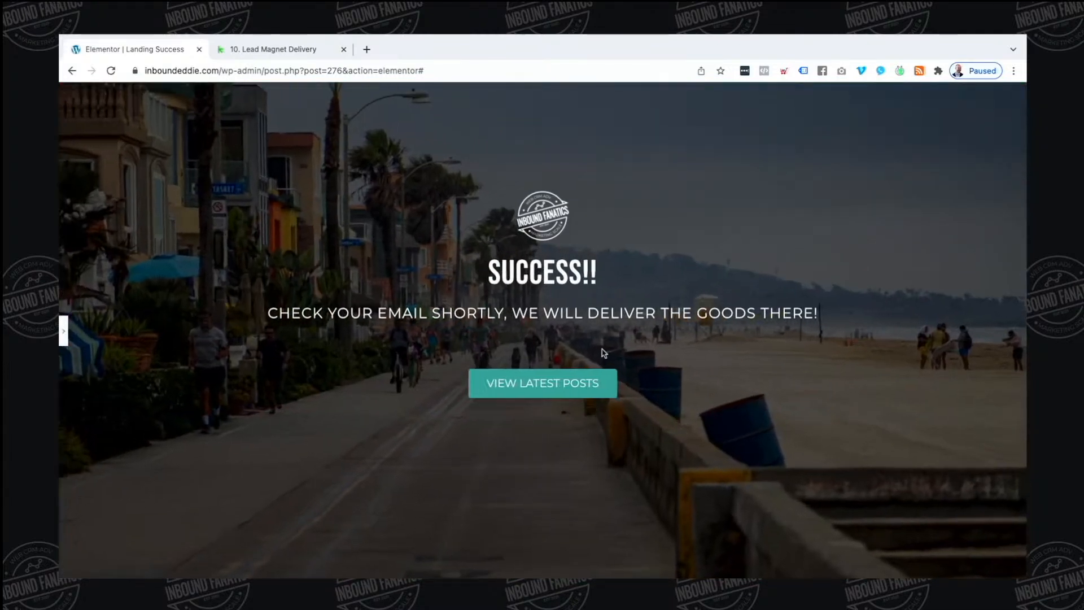
click(65, 331)
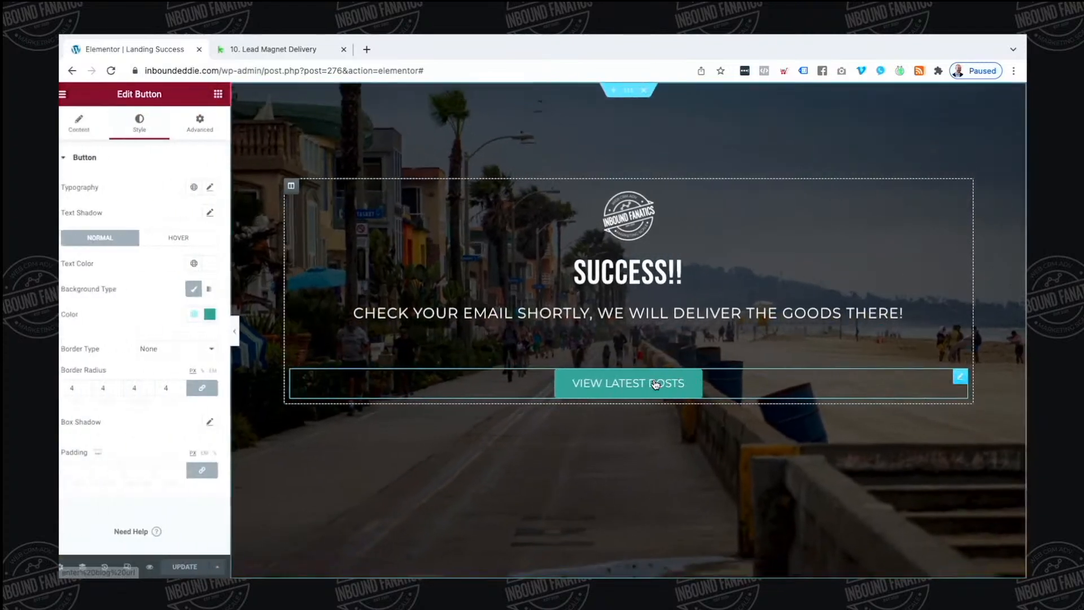
click(298, 338)
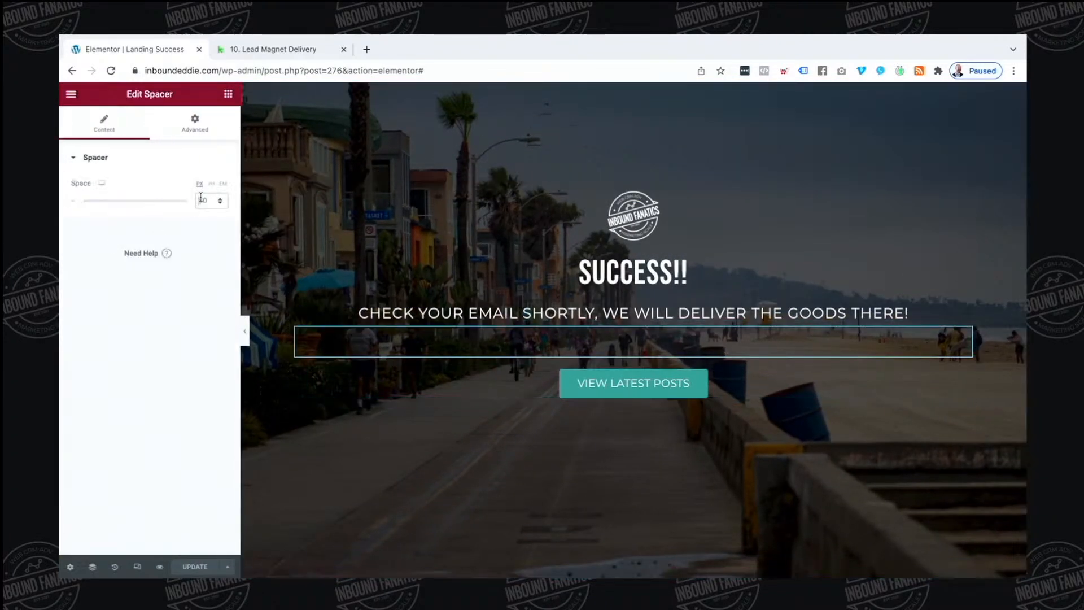
Set the spacer height to 10, save, and exit Elementor to the dashboard
text(10)
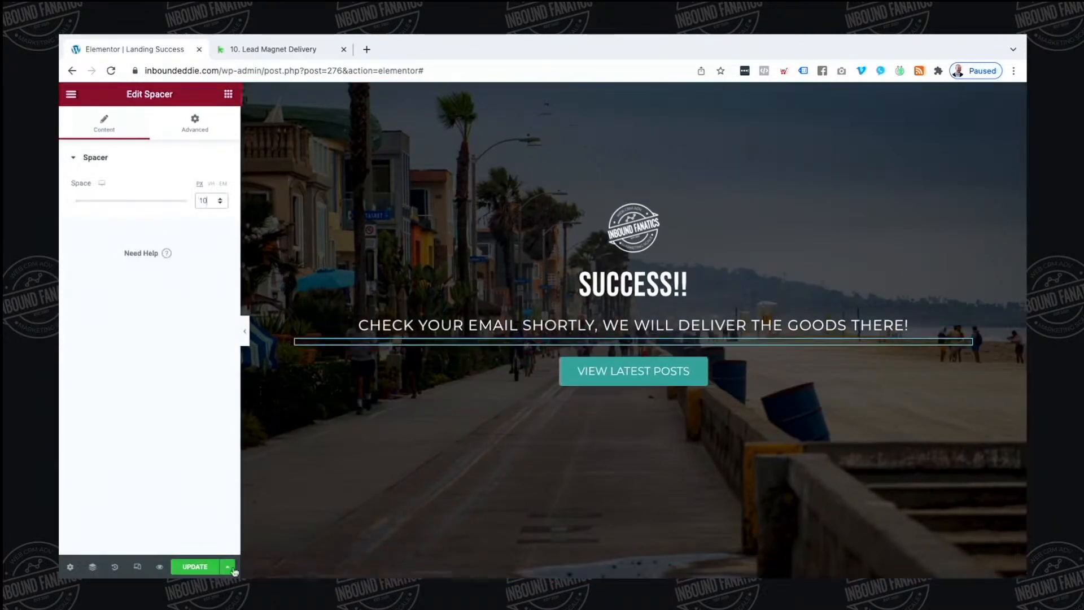
click(207, 566)
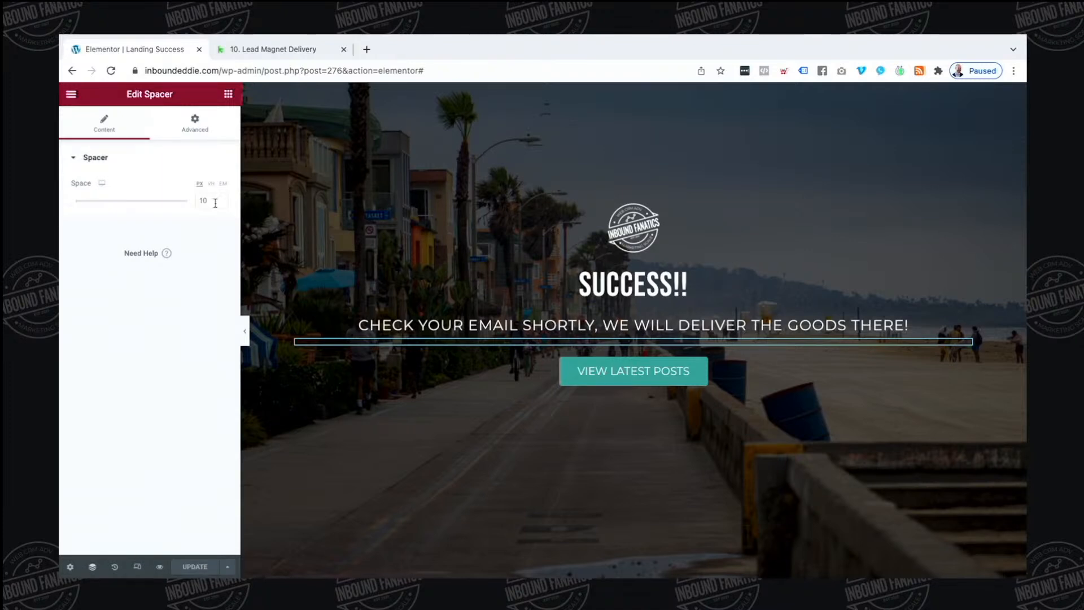
click(282, 51)
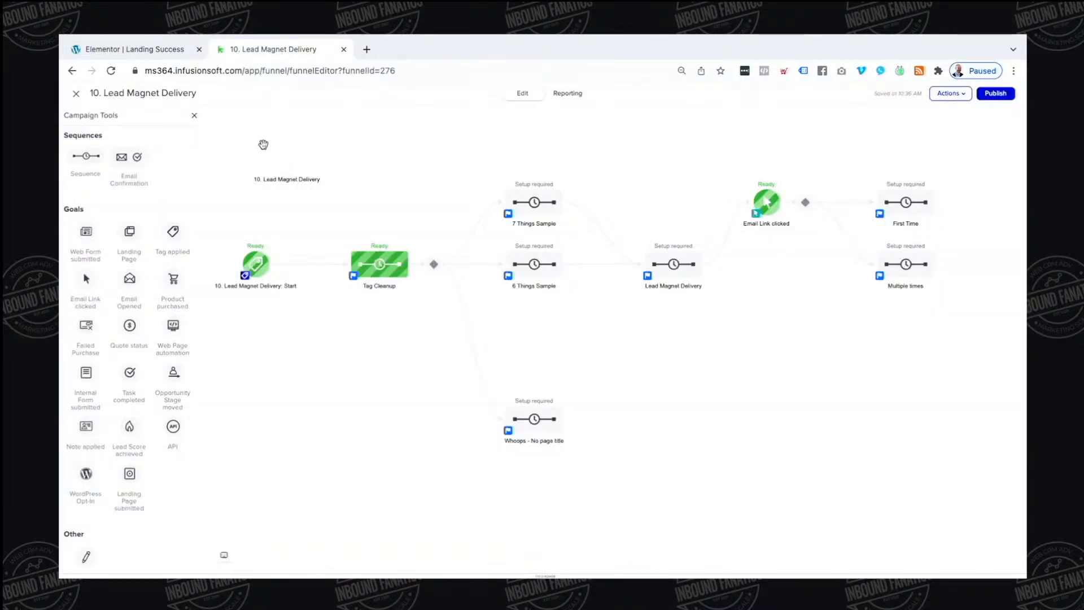
click(130, 50)
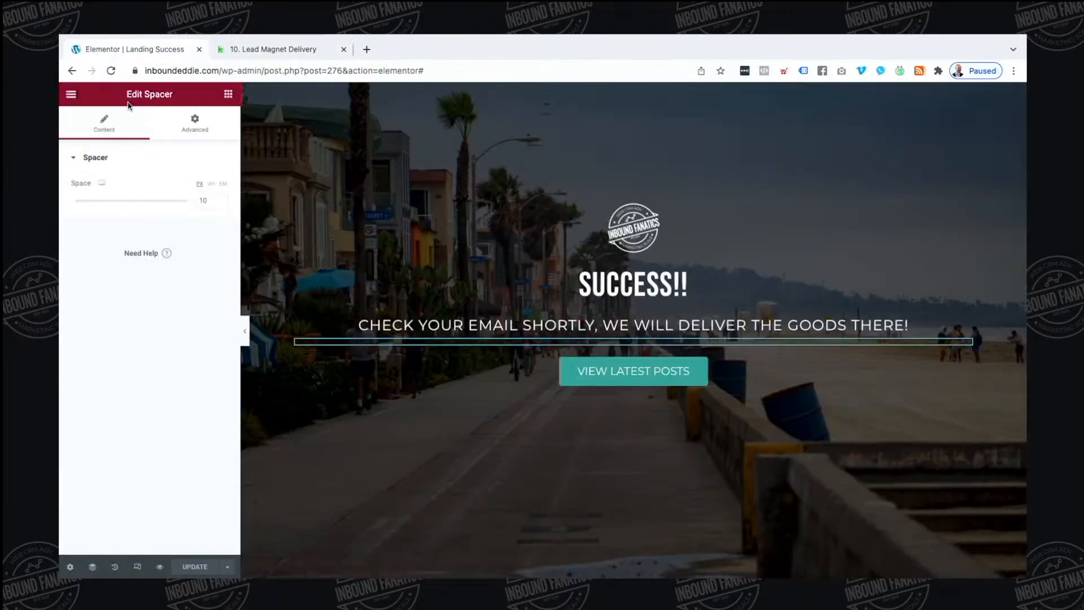
click(71, 93)
click(129, 305)
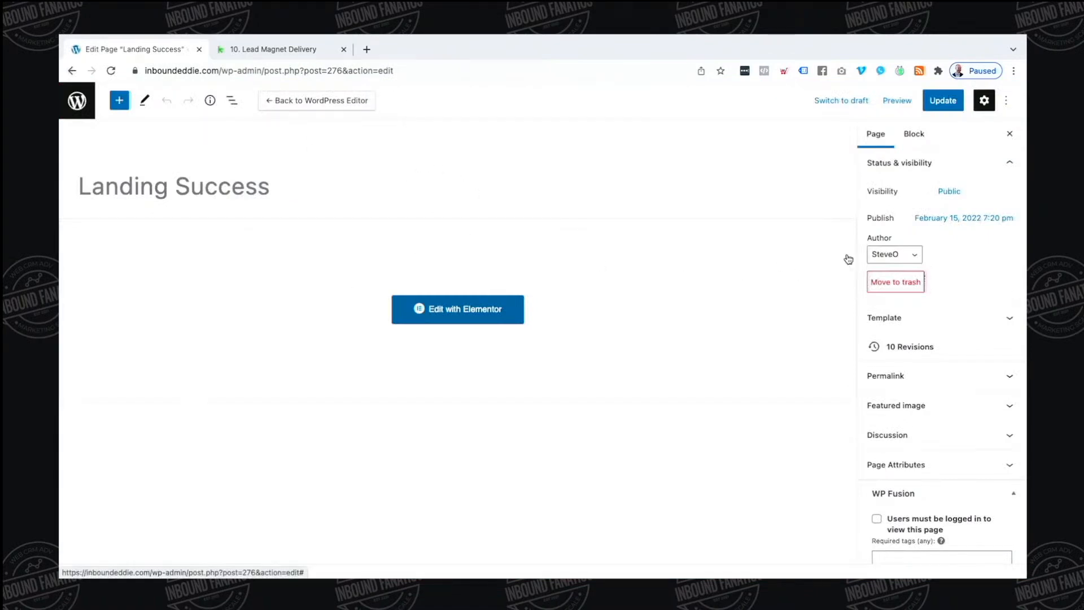
Copy the Landing Success page's permalink address
click(893, 376)
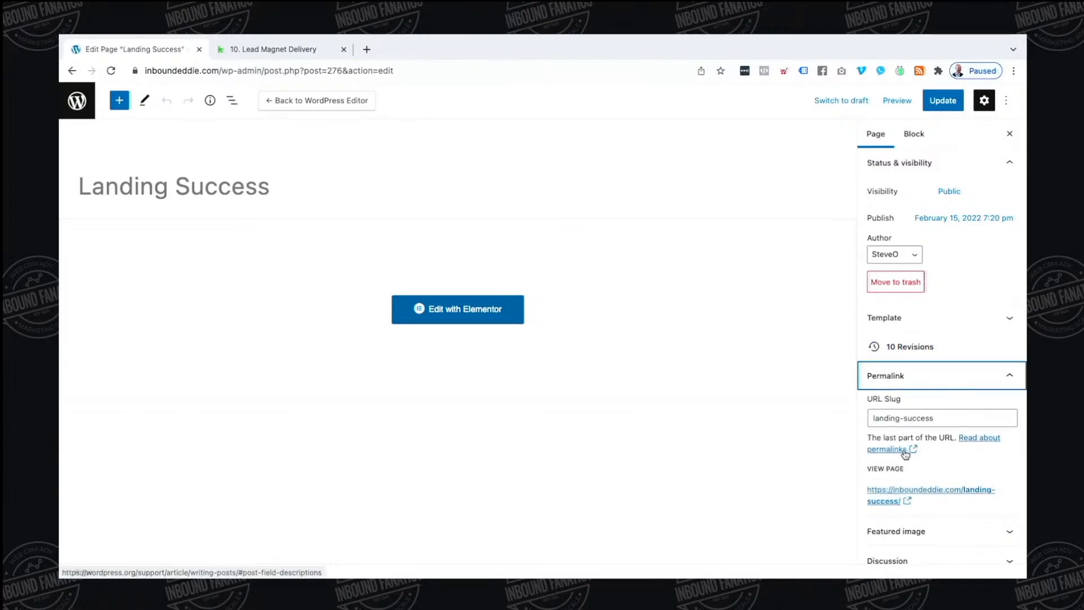
right_click(938, 488)
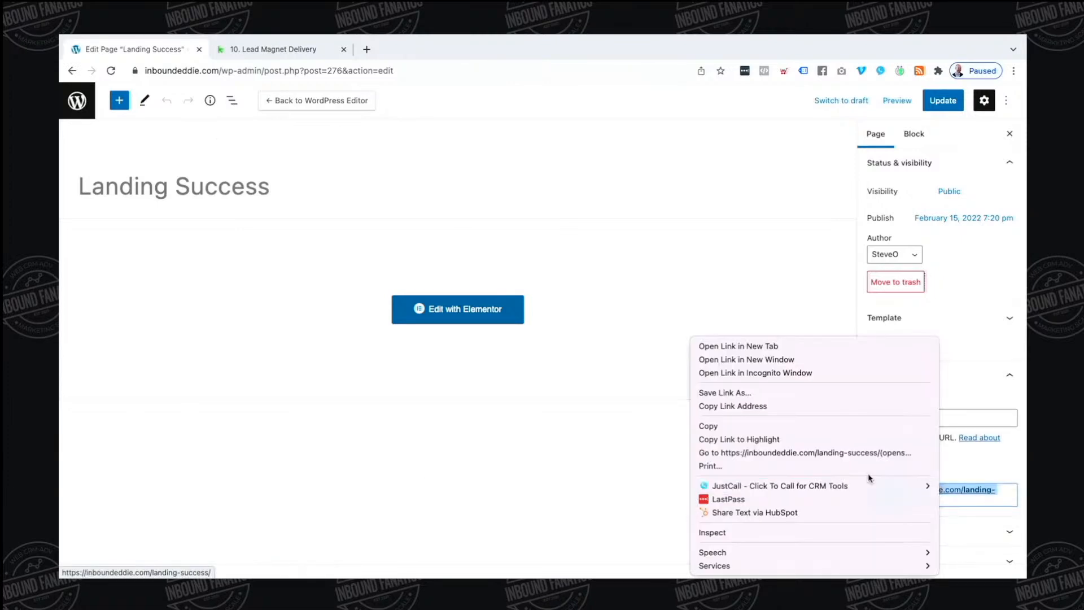
click(816, 426)
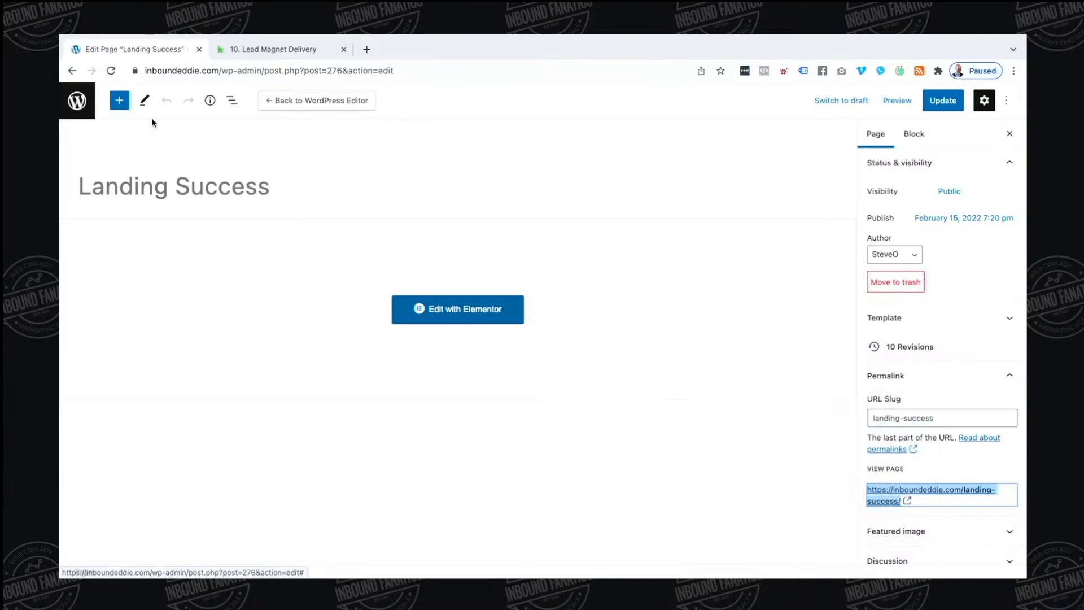
Open the Landing Page with Elementor from the date-sorted Pages list
click(77, 100)
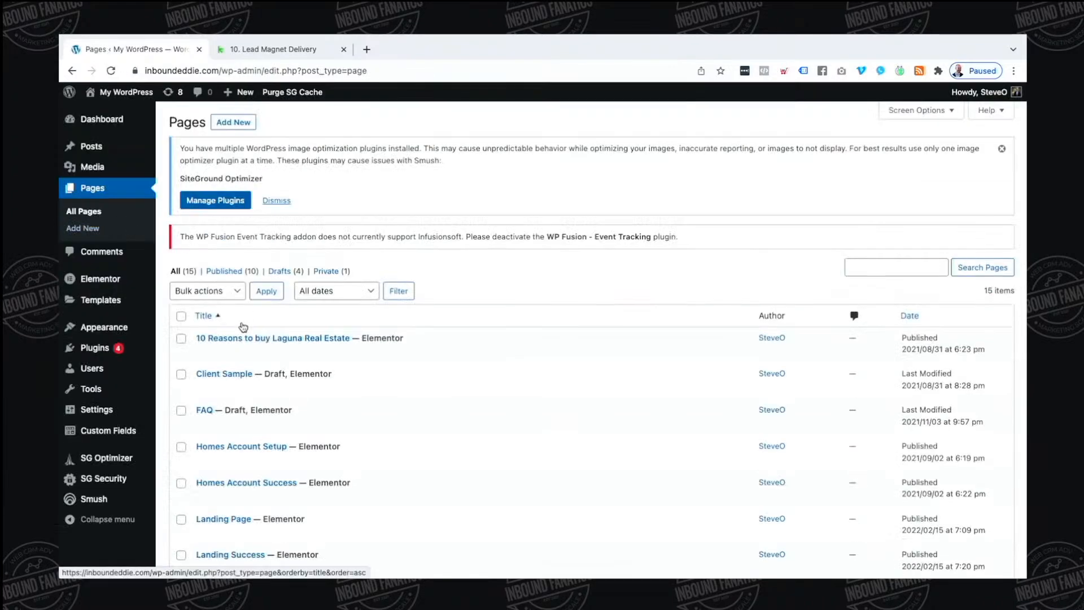
click(891, 314)
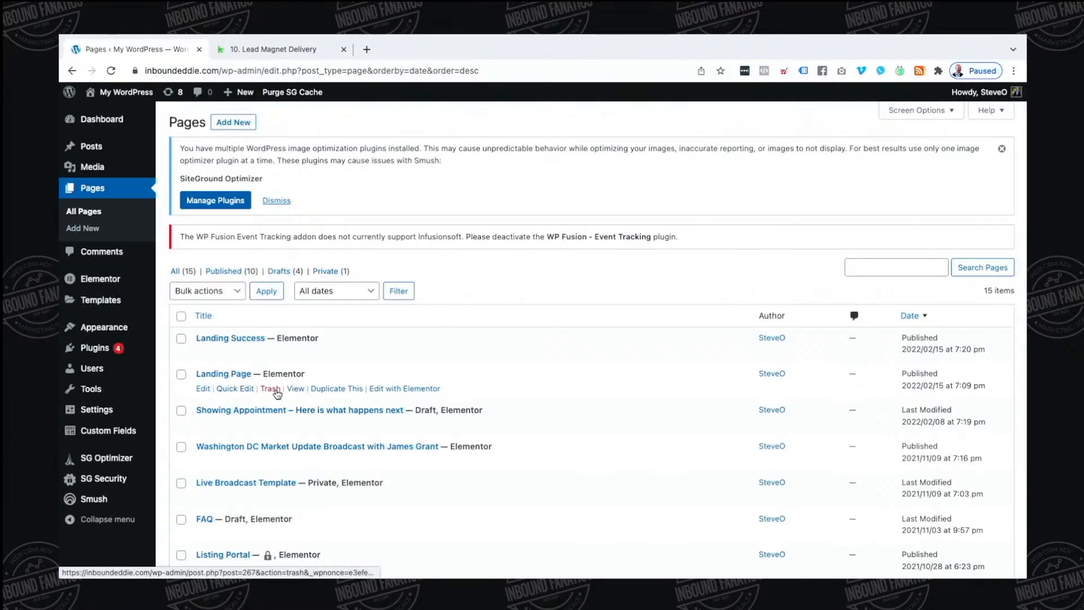
click(392, 388)
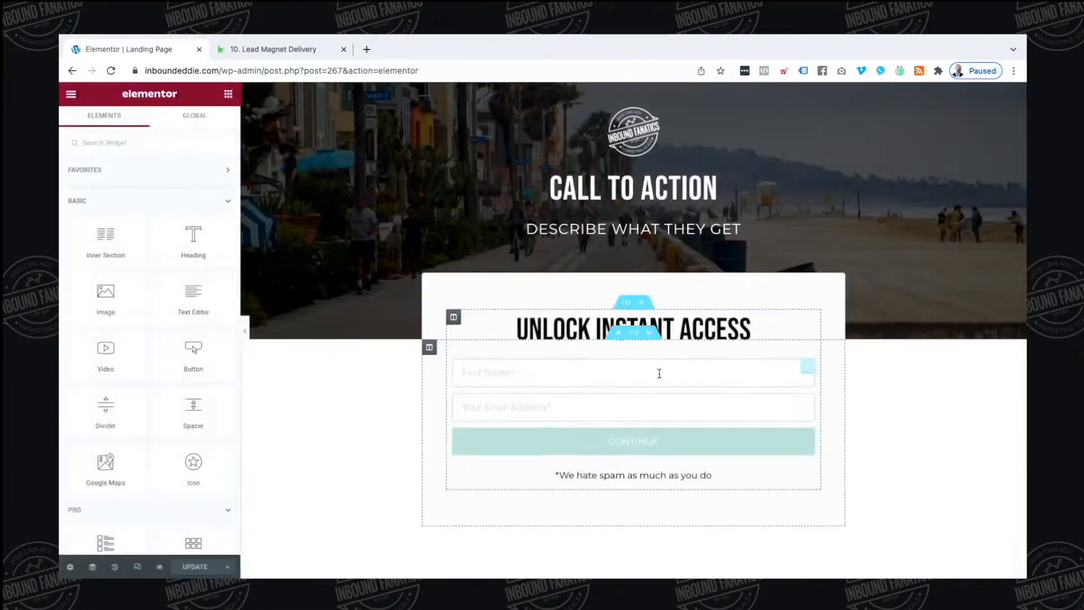
Add Redirect to the opt-in form's Actions After Submit
click(807, 366)
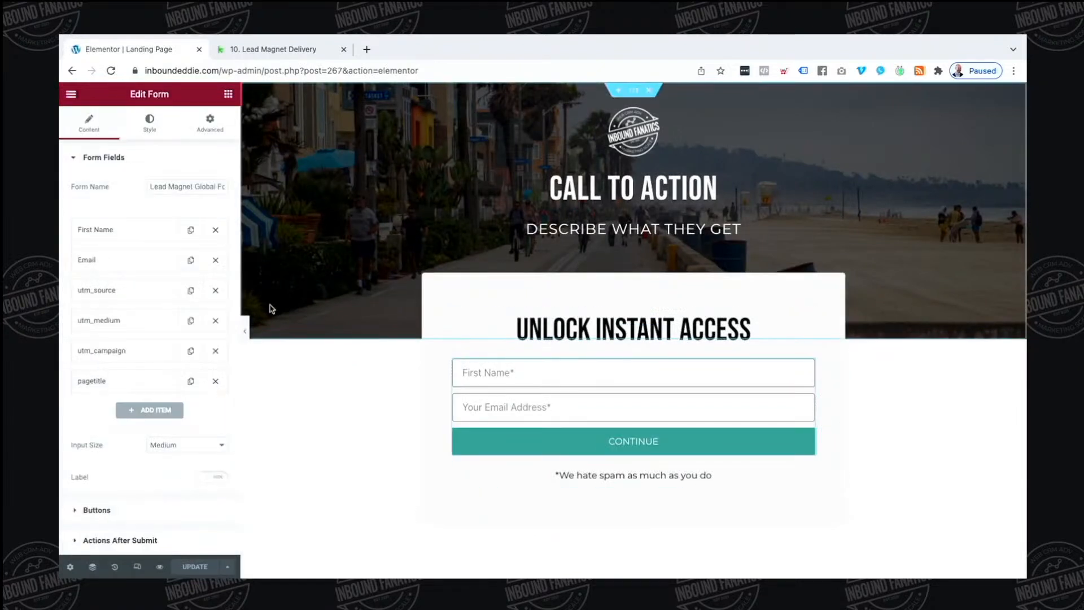
scroll(129, 452, down, 3)
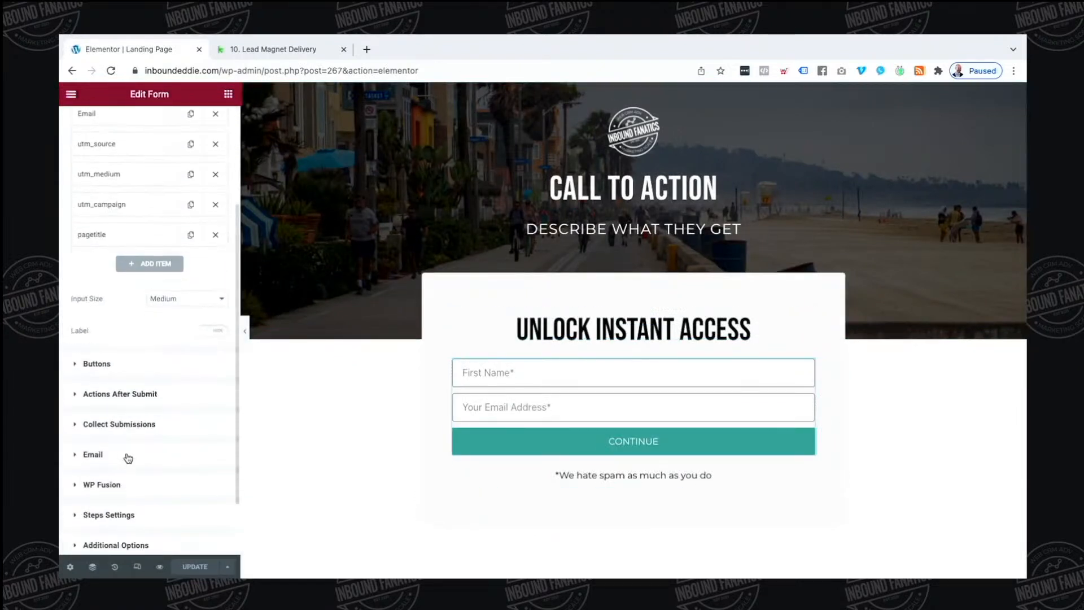
click(139, 395)
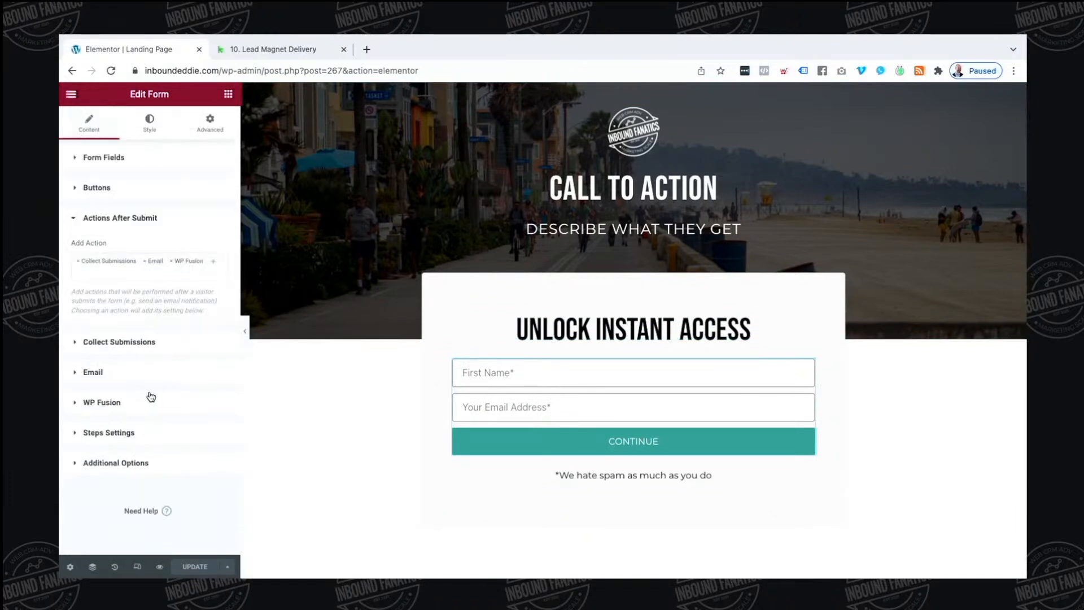
click(205, 275)
text(red)
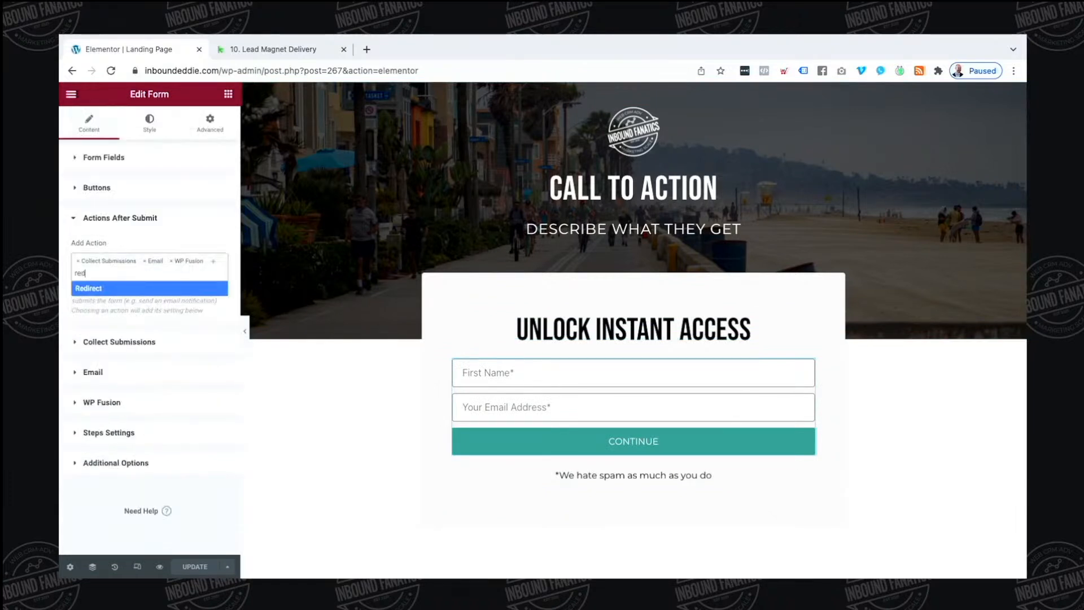
click(147, 289)
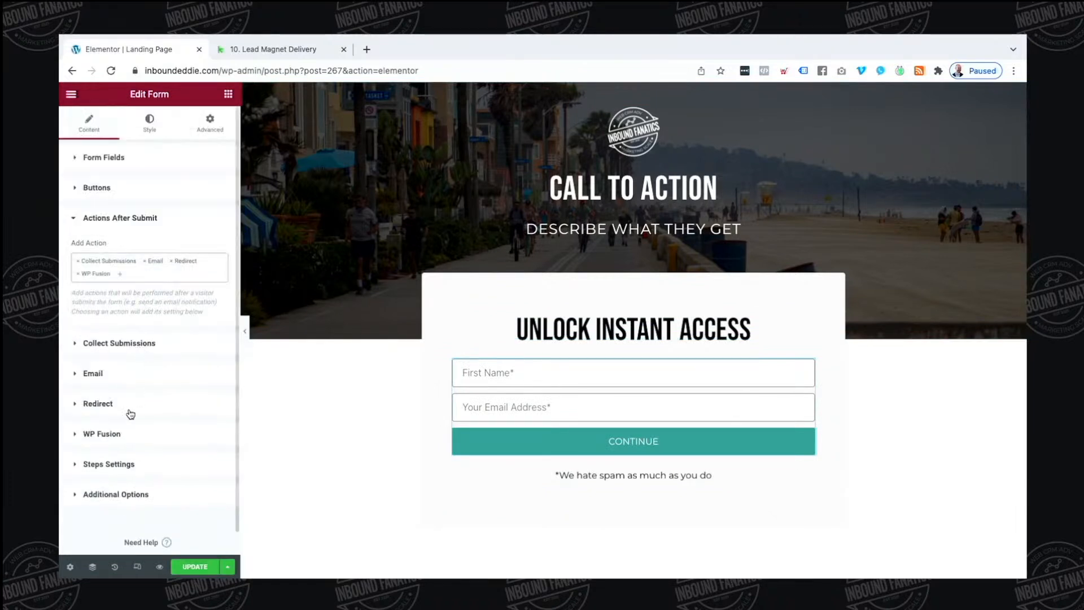
Set Redirect To to the landing-success/ URL plus '?optin=success' and save
click(131, 414)
click(139, 350)
key(ctrl+v)
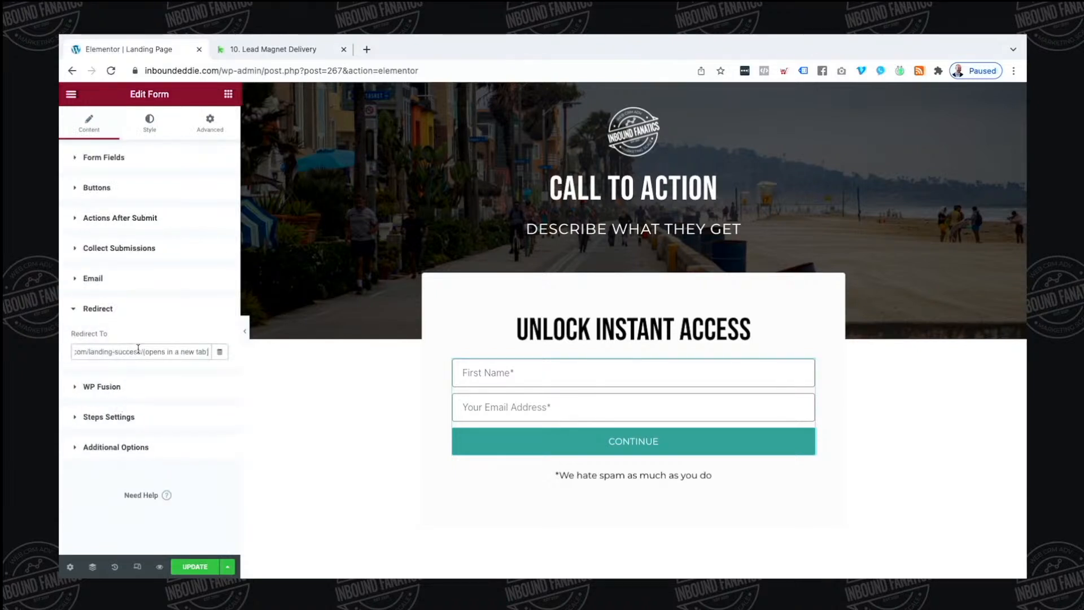
key(BackSpace)
key(BackSpace)
key(BackSpace)
key(BackSpace)
key(BackSpace)
key(BackSpace)
key(BackSpace)
key(BackSpace)
key(BackSpace)
key(BackSpace)
key(BackSpace)
key(BackSpace)
key(BackSpace)
key(BackSpace)
key(BackSpace)
key(BackSpace)
key(BackSpace)
key(BackSpace)
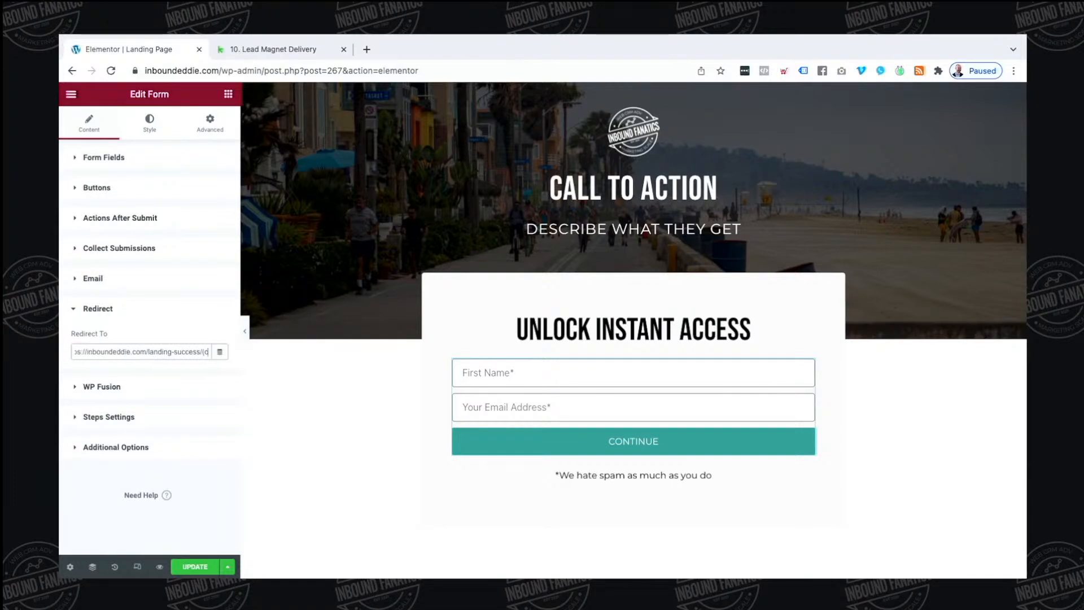
key(BackSpace)
key(BackSpace)
text(?optin=success)
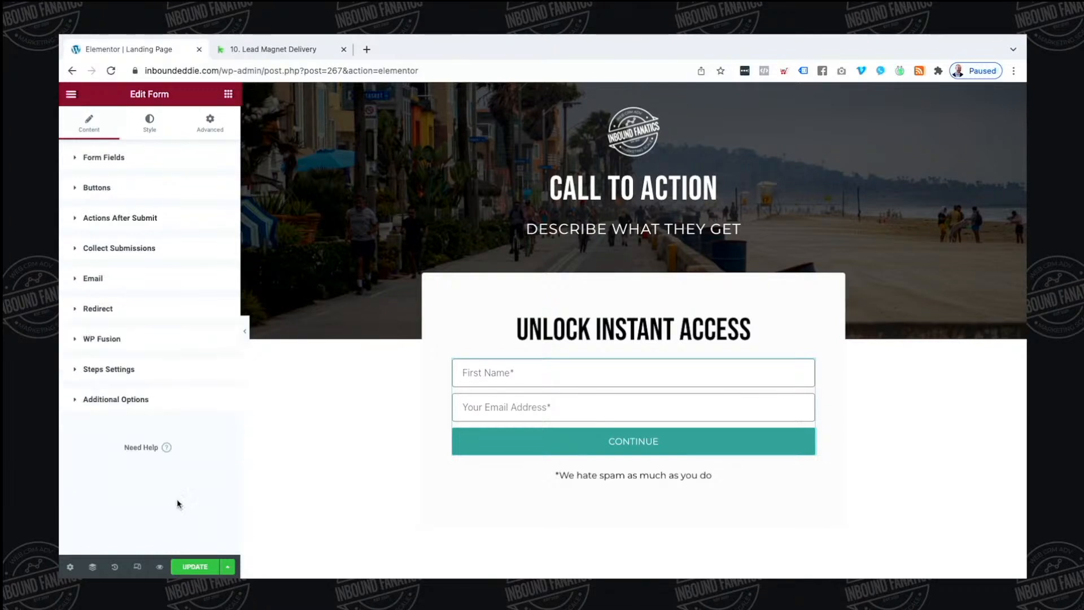
click(194, 566)
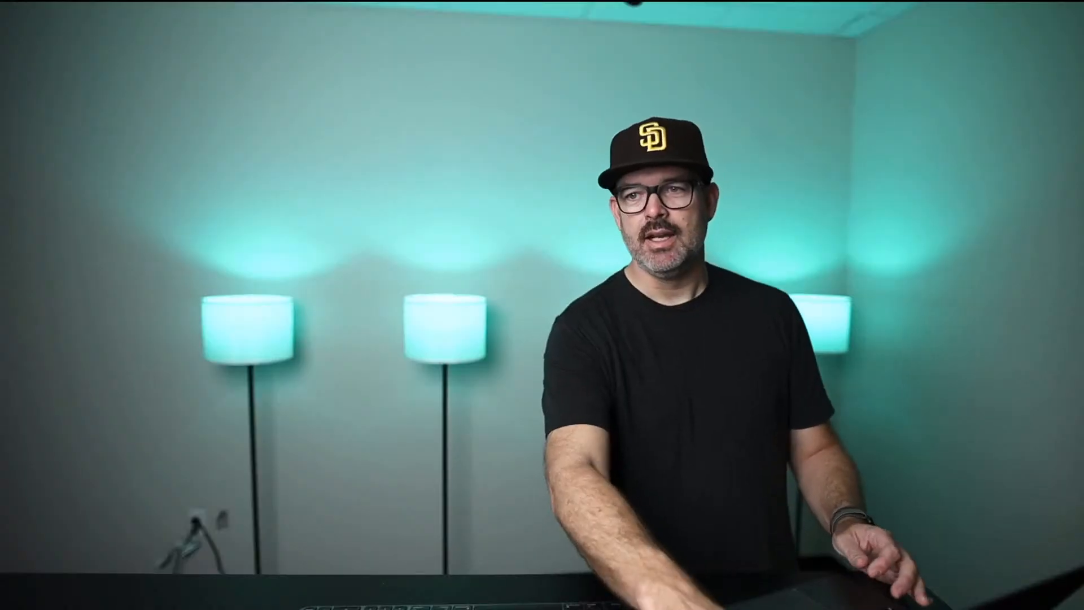
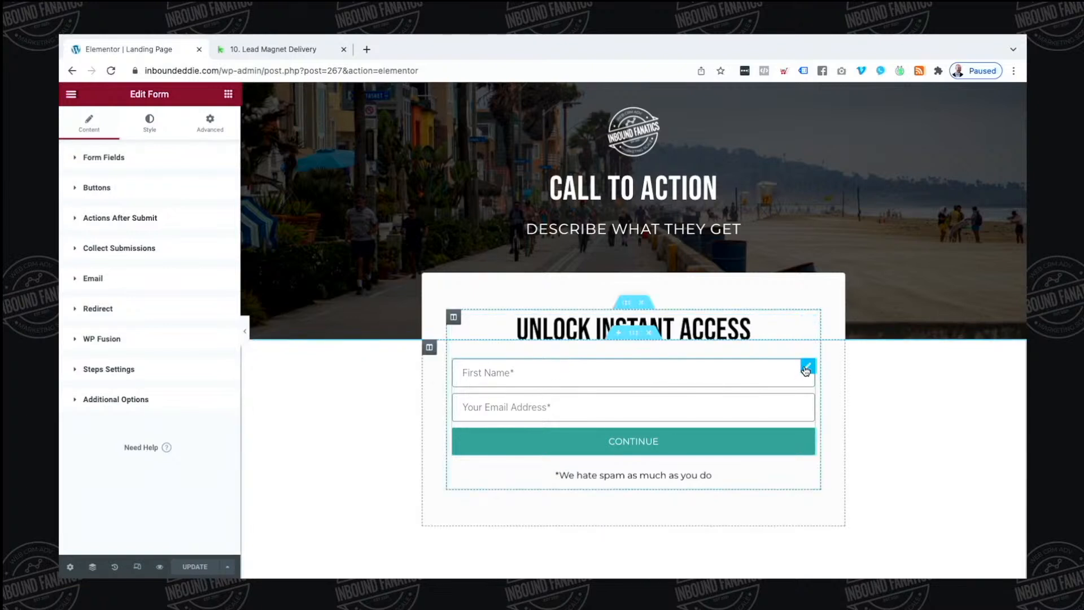
Save the opt-in form widget as the global widget 'Lead Magnet Global Form'
right_click(806, 370)
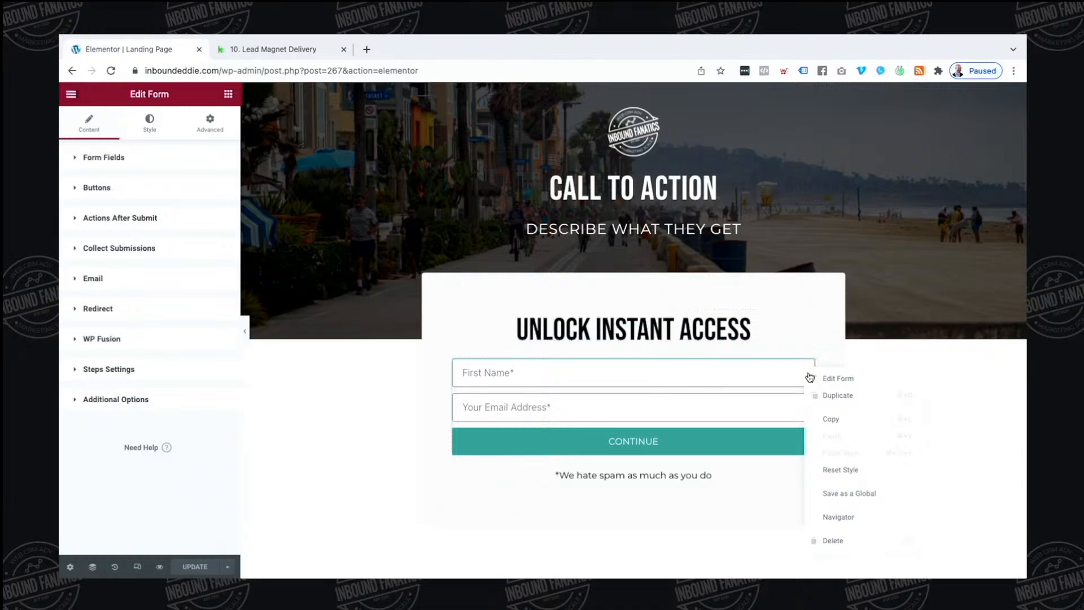
click(839, 494)
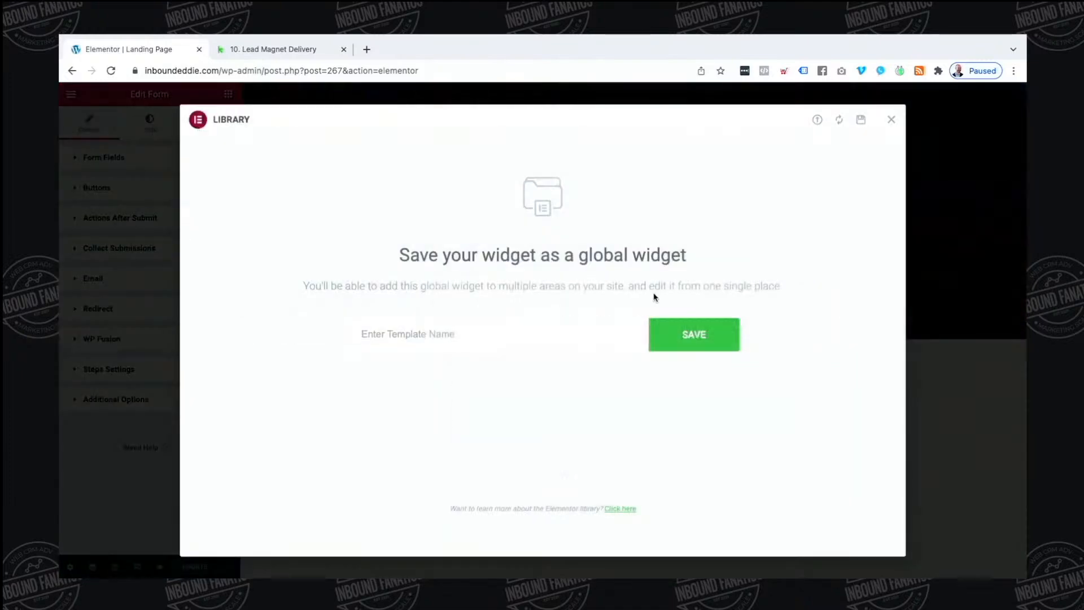
click(539, 333)
text(Lead Magnet Global Form)
click(715, 336)
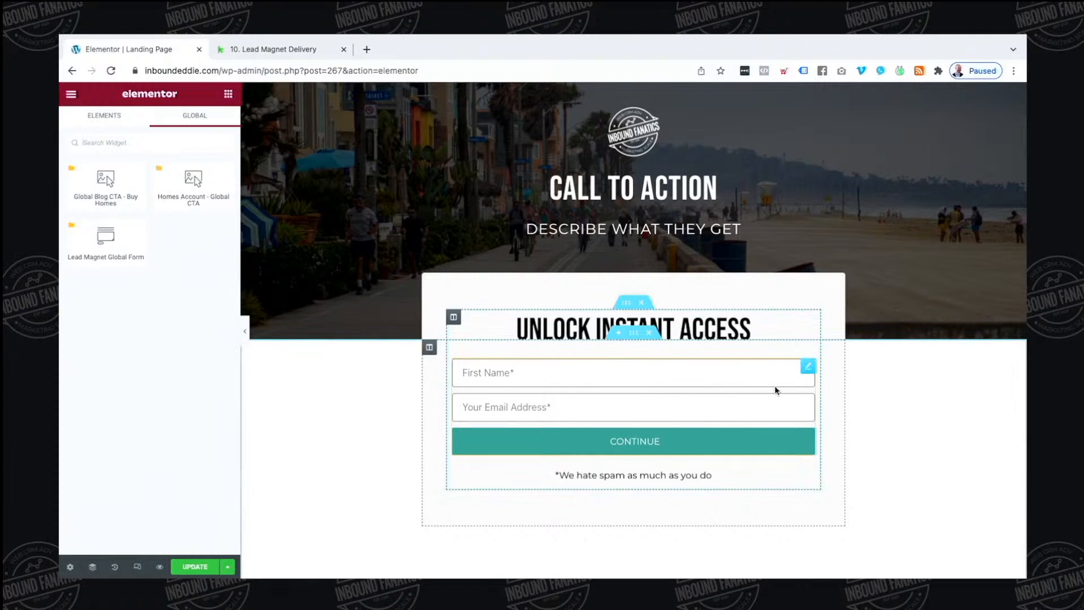
click(805, 368)
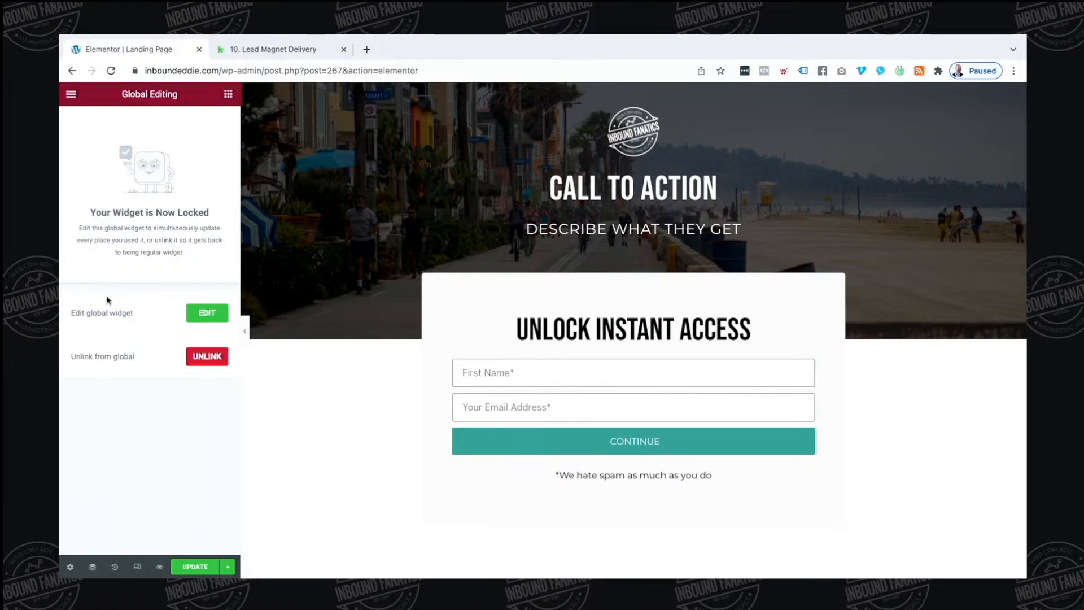
Update the page and exit Elementor to the WordPress dashboard
click(194, 567)
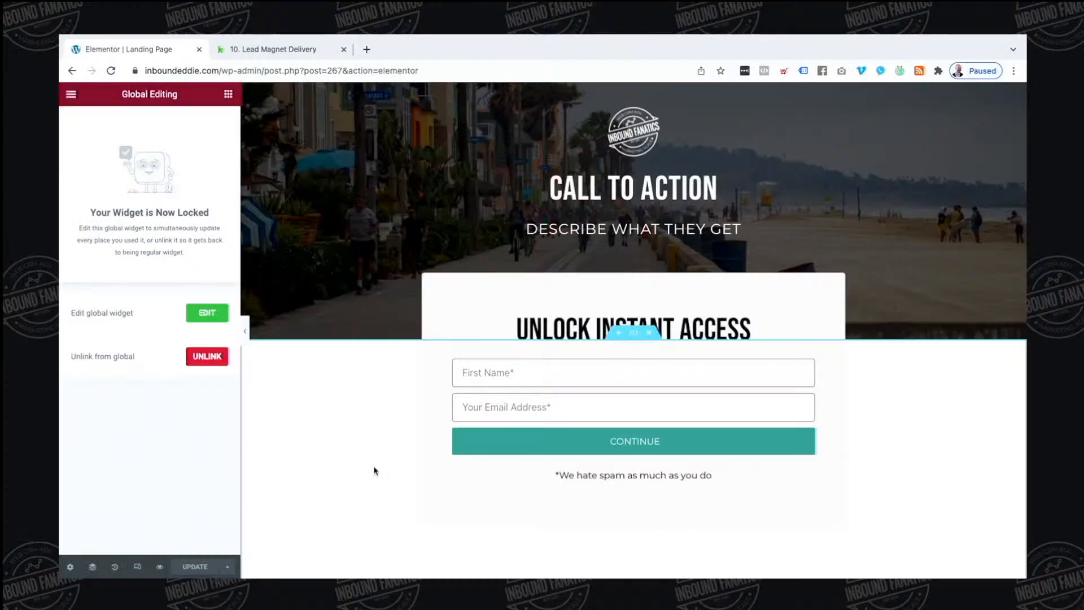
click(73, 93)
click(120, 305)
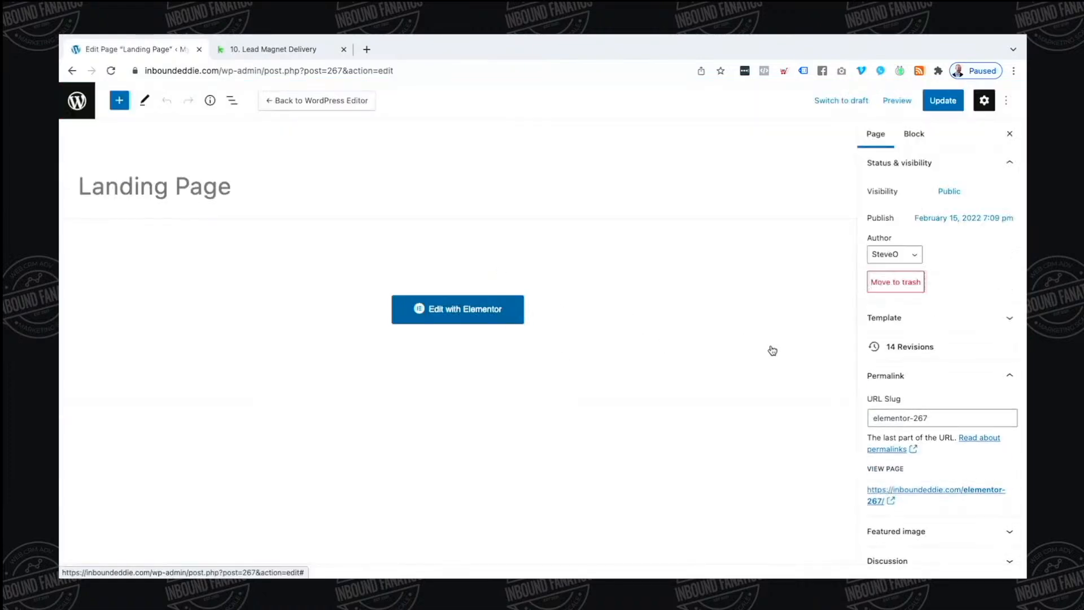
Duplicate the Landing Page from the date-sorted Pages list and open the new draft copy
click(77, 101)
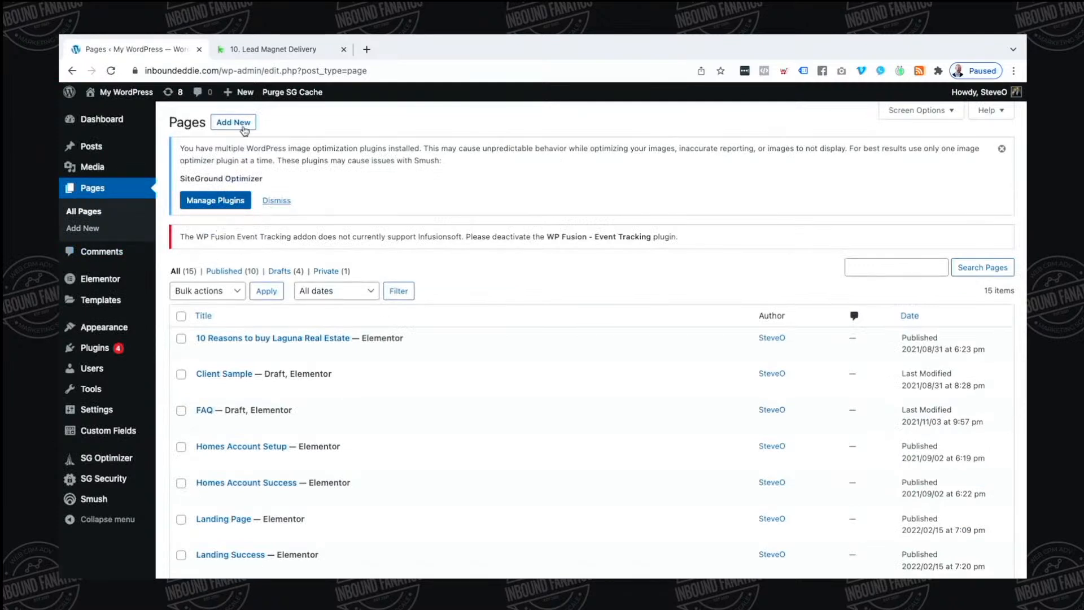
mouse_move(365, 388)
click(910, 315)
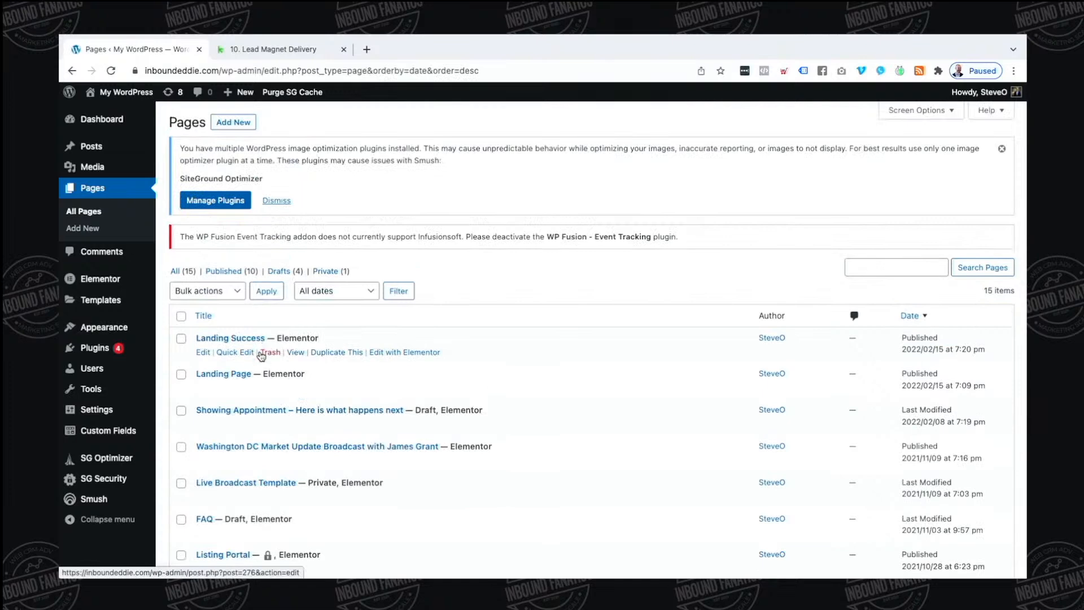
click(345, 390)
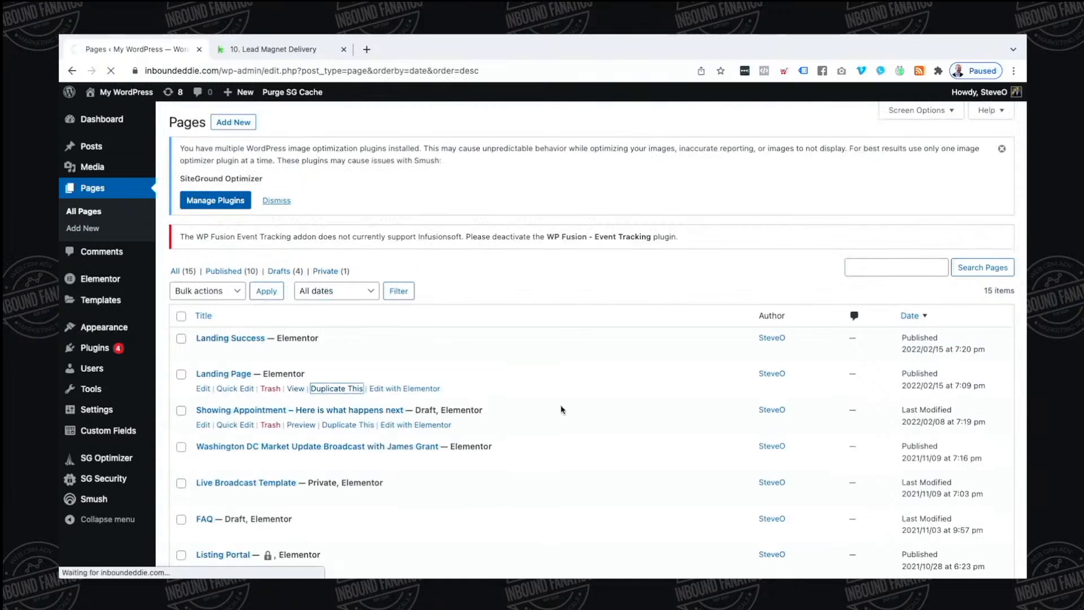
click(909, 316)
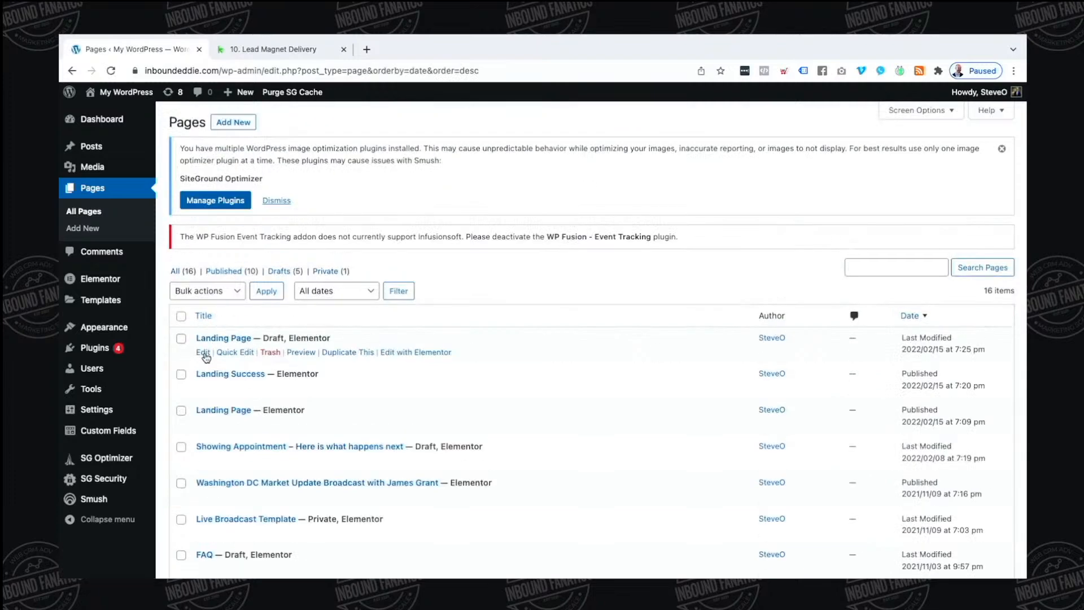
click(203, 353)
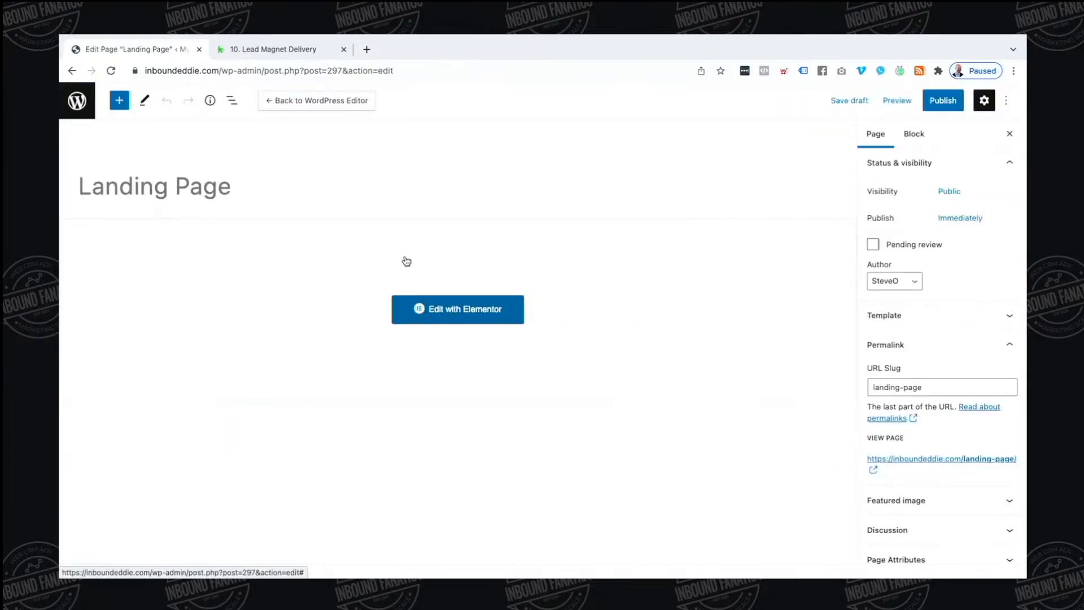
Retitle the copy 'Download Sample California Purchase Contract'
click(352, 196)
key(ctrl+a)
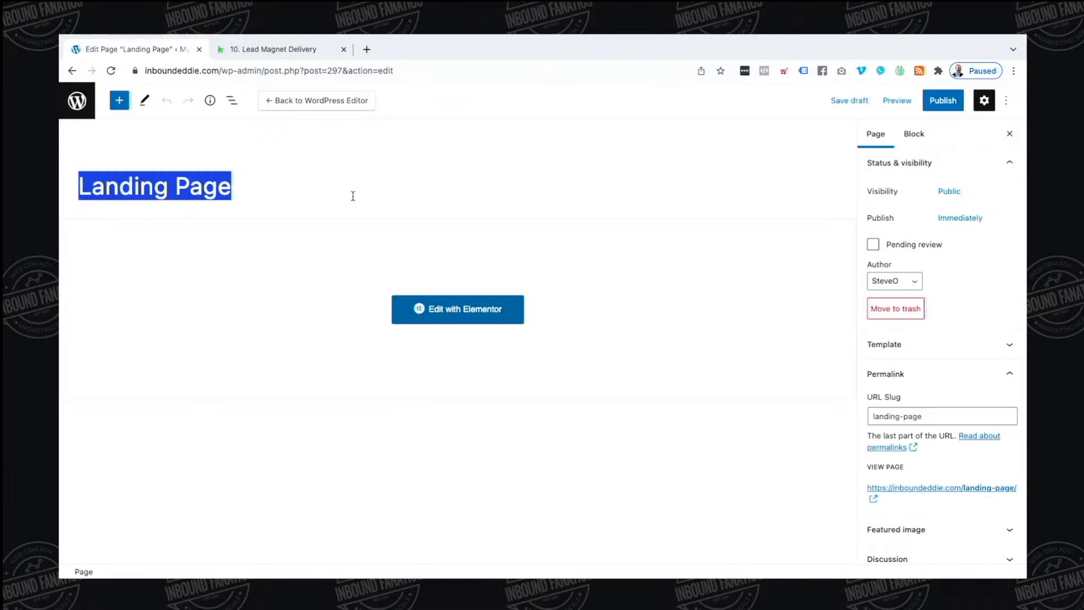
text(Download )
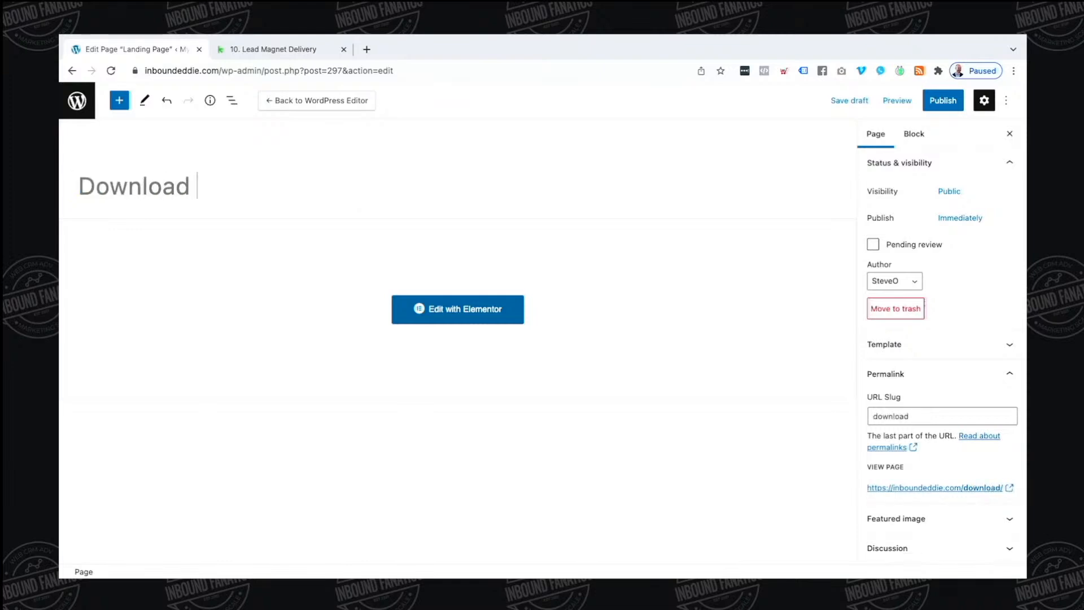
text(Sample Caligno)
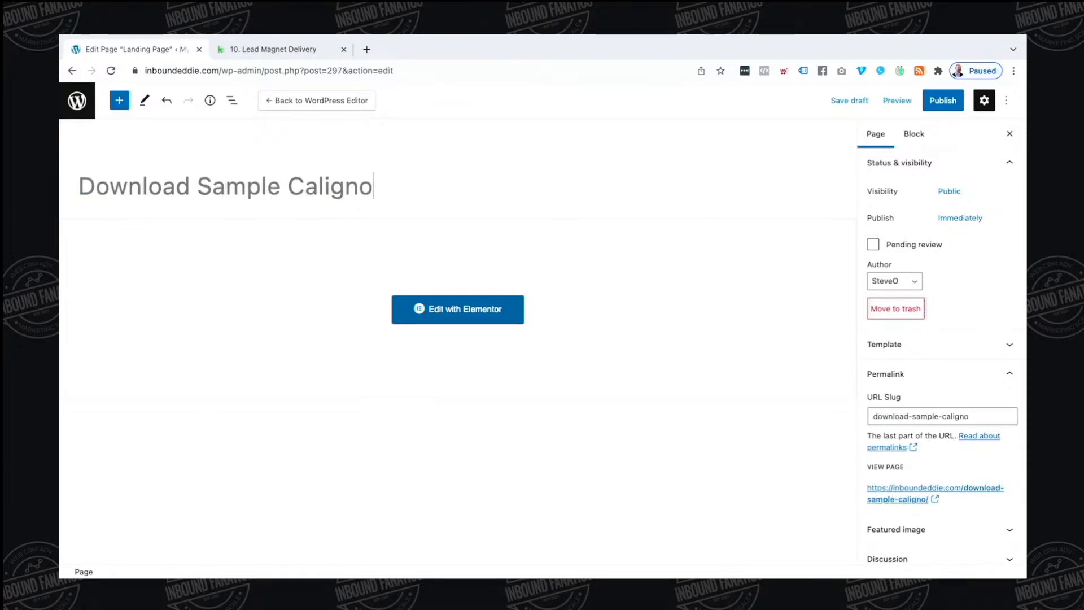
key(BackSpace)
key(BackSpace)
key(BackSpace)
text(fornia)
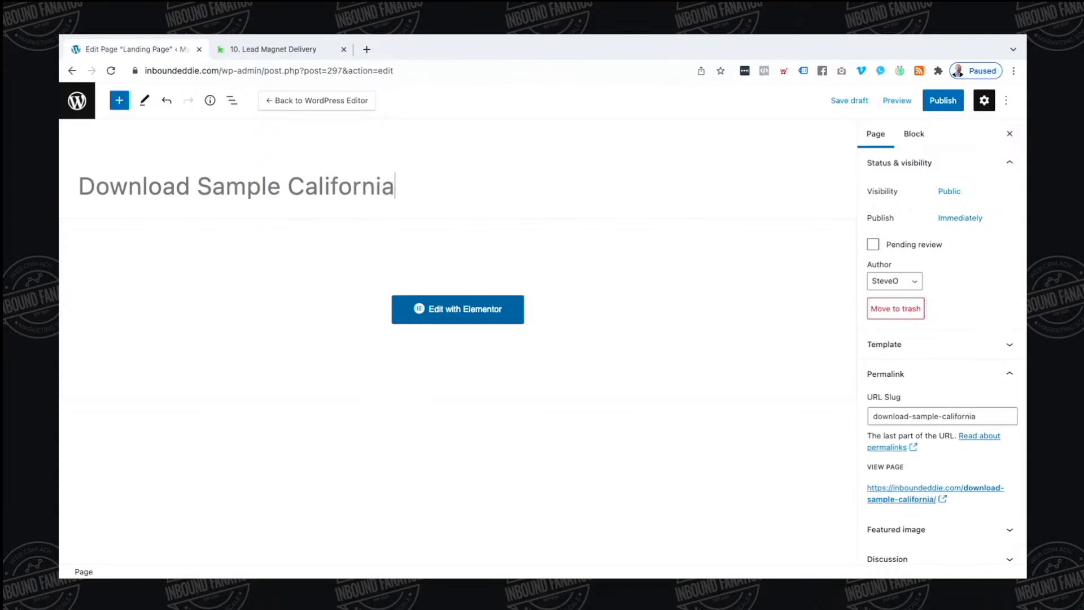
text( Purchase Contract)
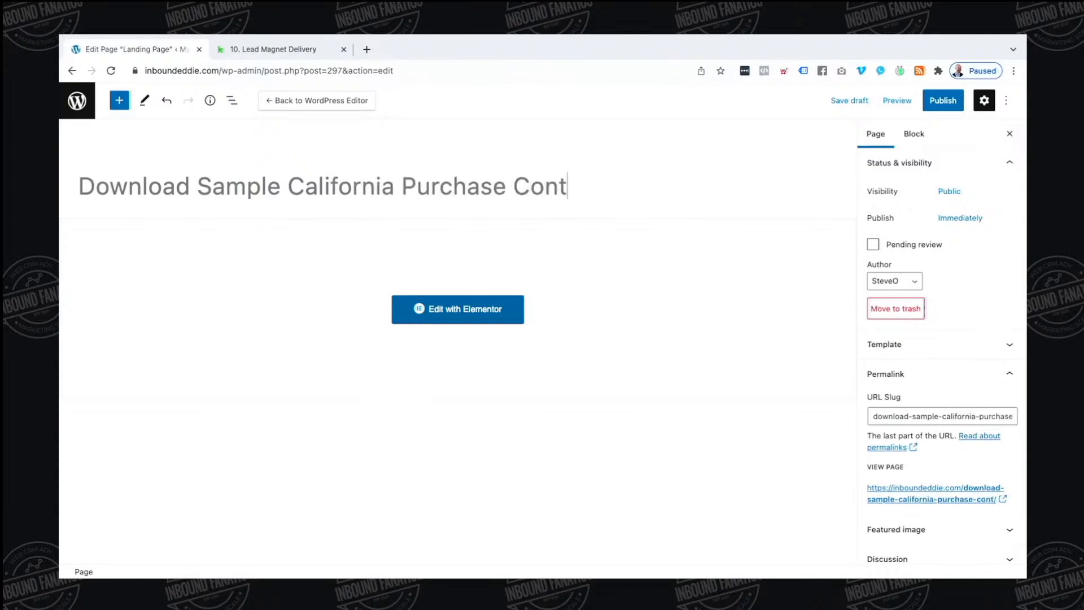
Save the renamed draft and open it in Elementor
click(451, 323)
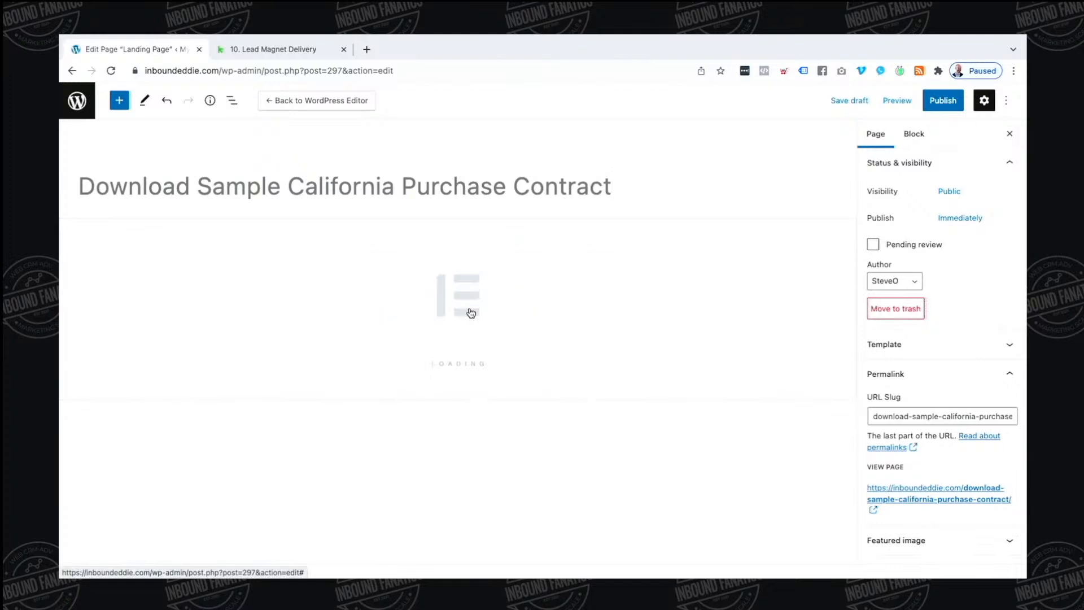
click(525, 245)
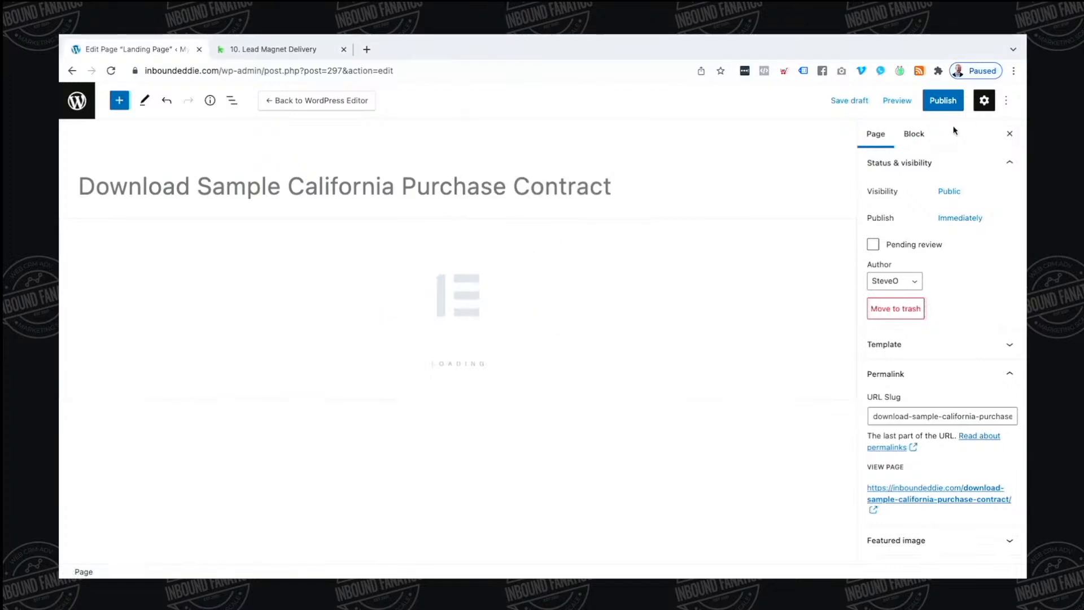
click(850, 101)
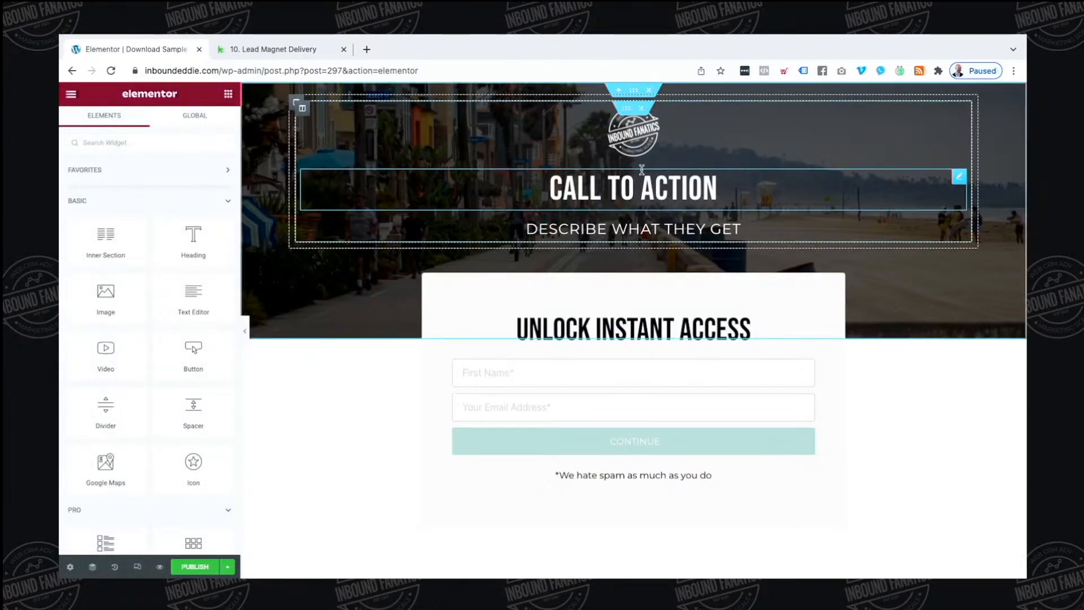
Change the heading to 'DOWNLOAD THE SAMPLE CALIFORNIA PURCHASE CONTRACT'
click(435, 194)
triple_click(181, 196)
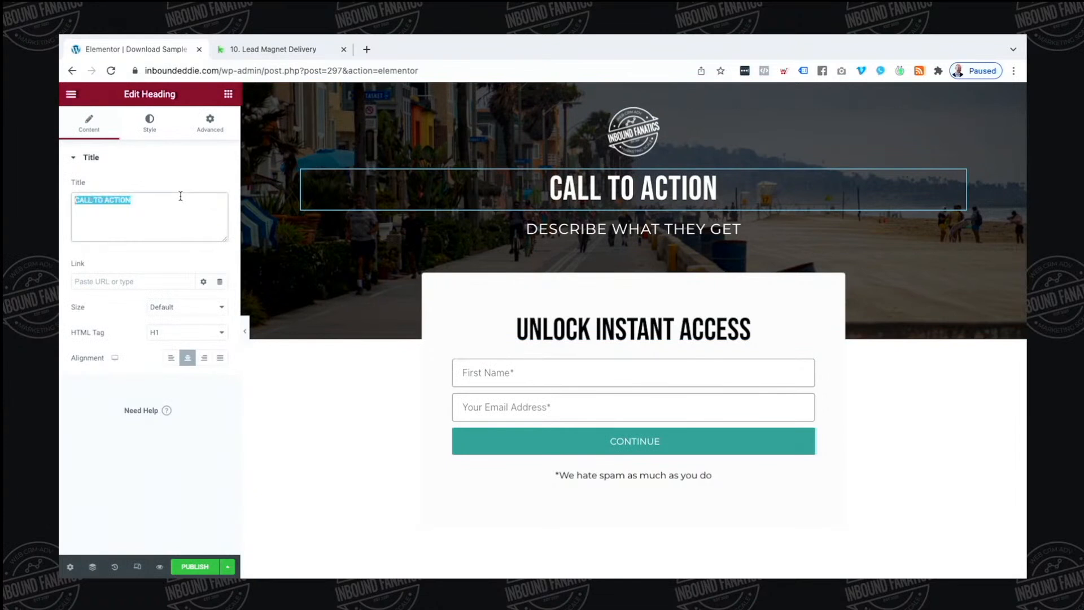
text(DOWNLAO)
key(BackSpace)
key(BackSpace)
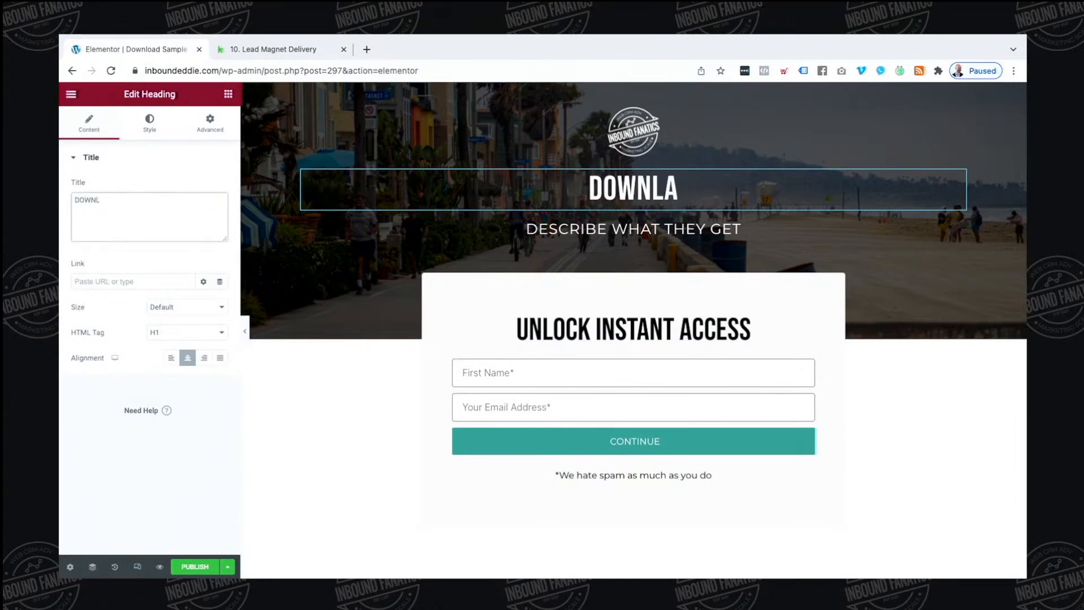
text(OAD THE SAMP)
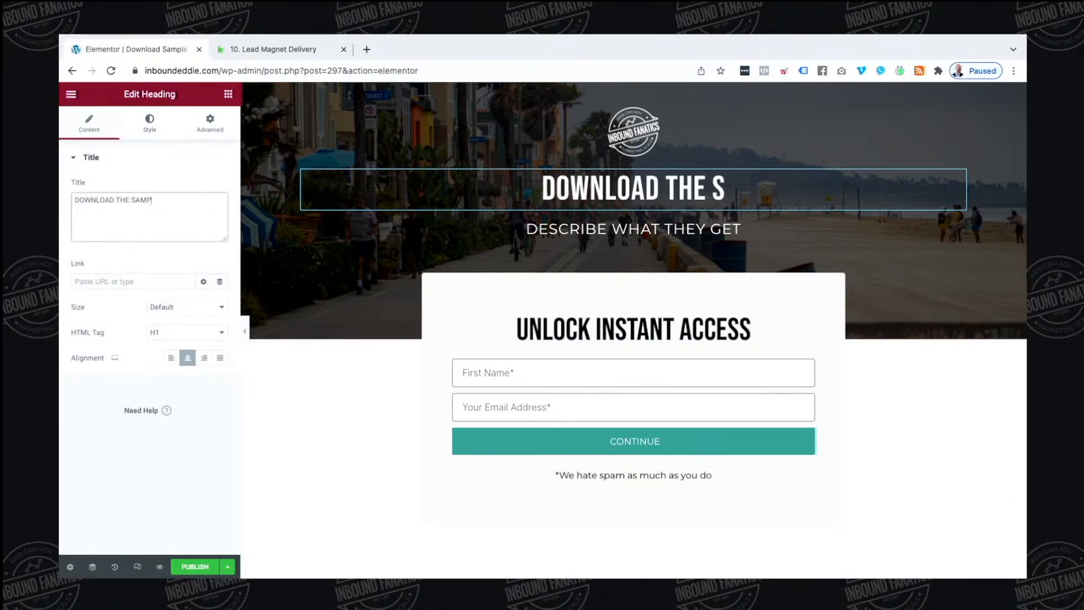
text(LE CALIFORNIA )
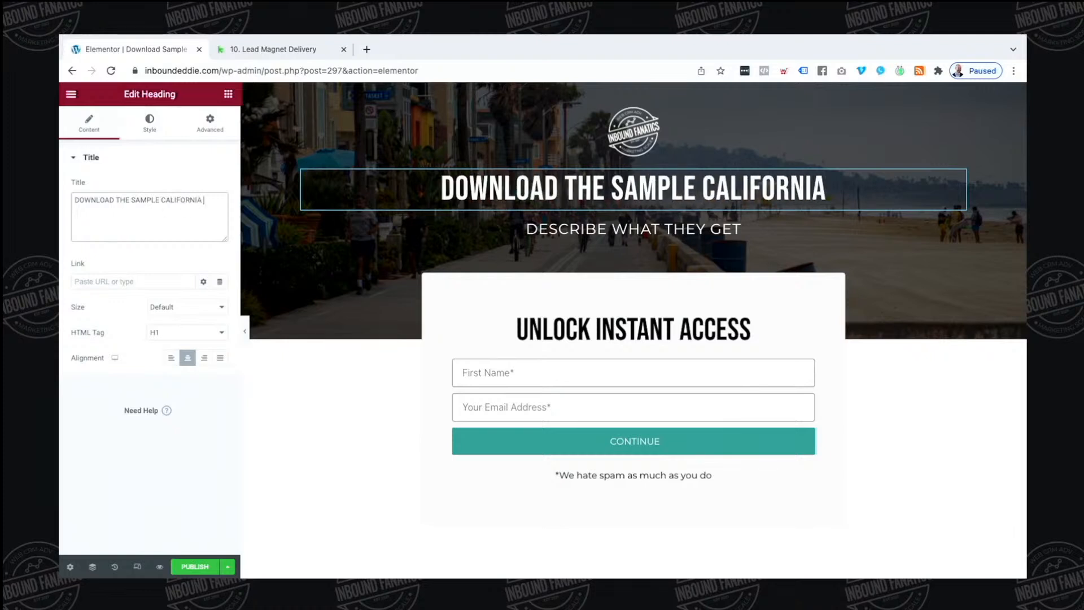
text(PURCHASE CONTR)
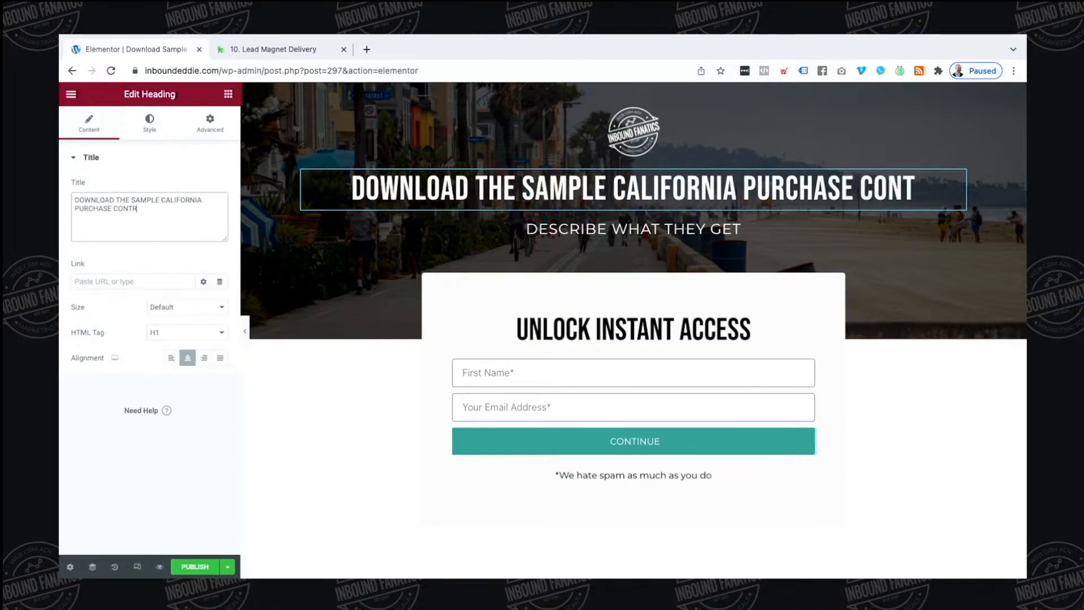
text(ACT)
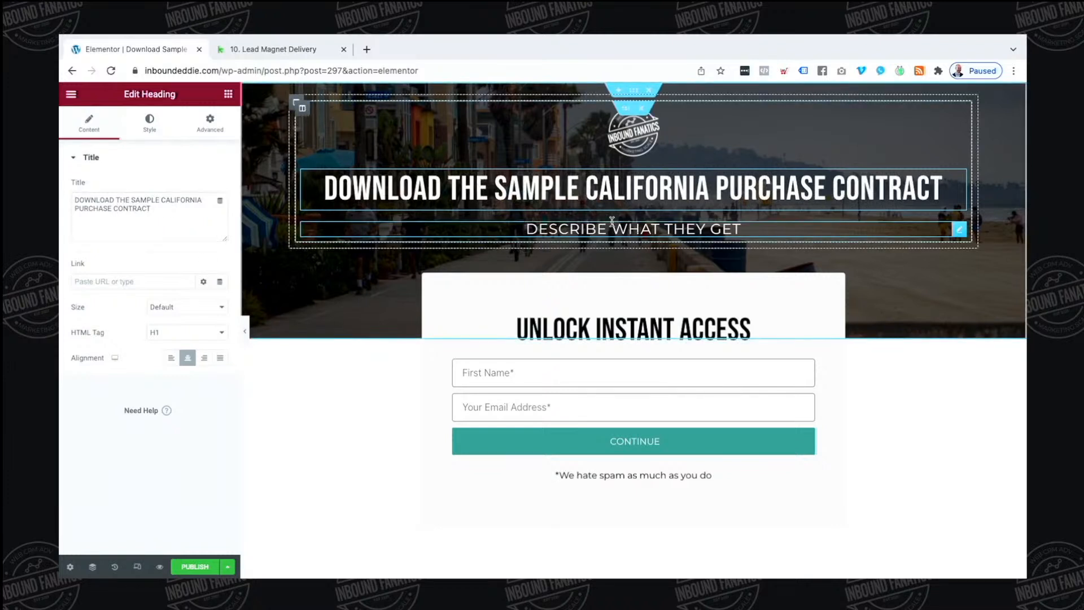
Replace the subheading with the 'If you are considering a move…' sentence and publish the page
click(611, 221)
triple_click(158, 200)
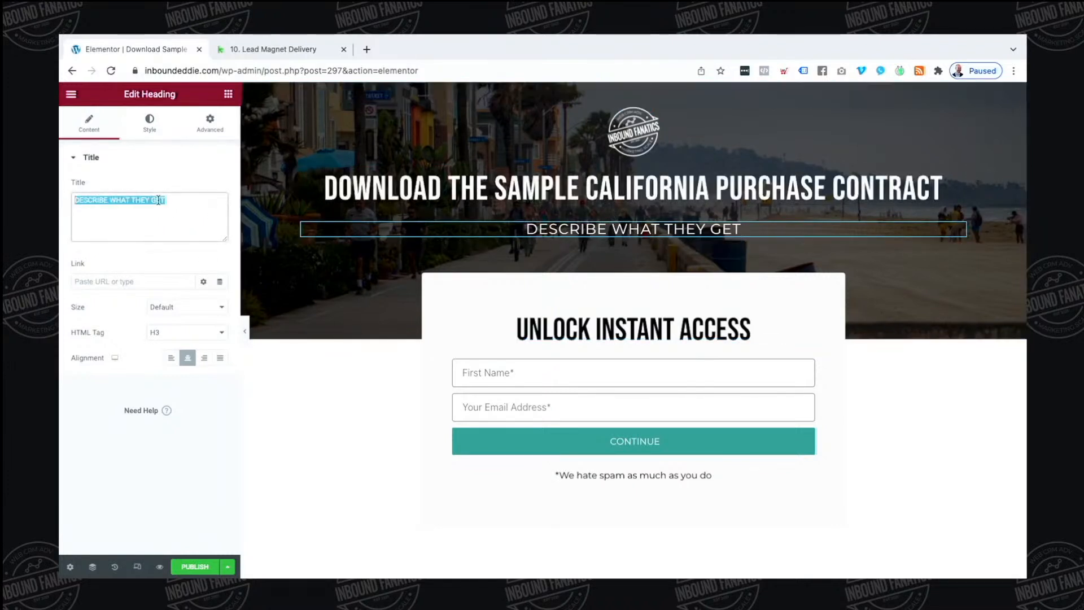
text(IF YOU ARE CONS)
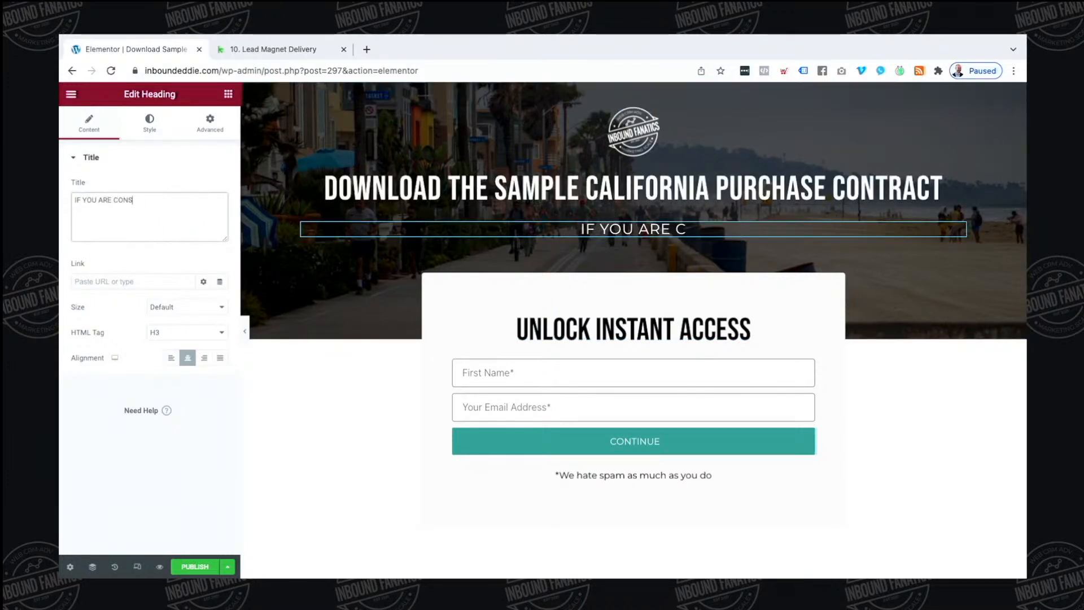
text(IDERING A MOVE, )
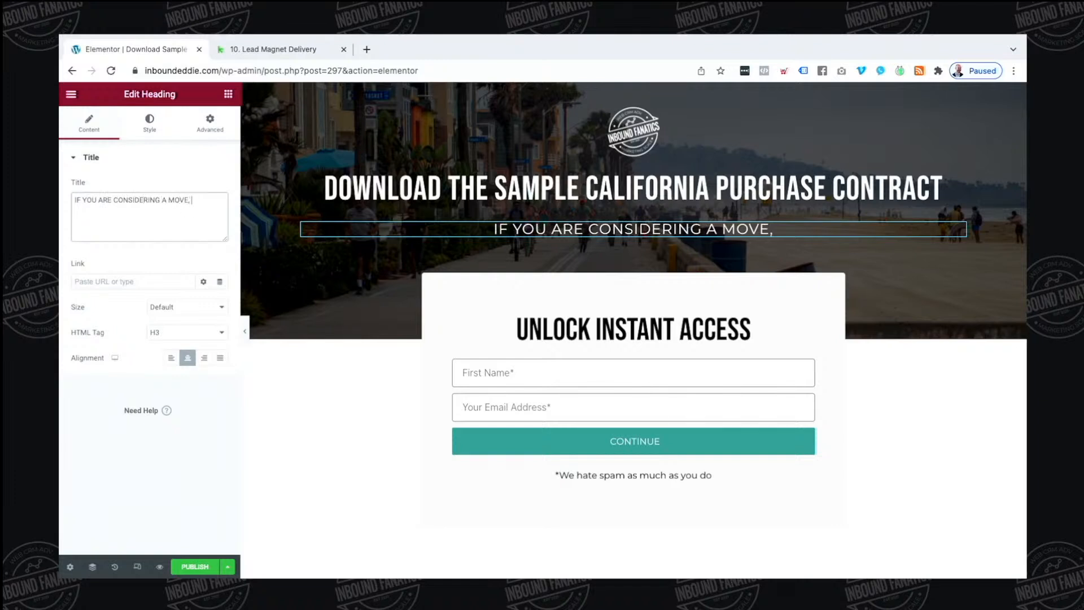
text(THIS IS THE C)
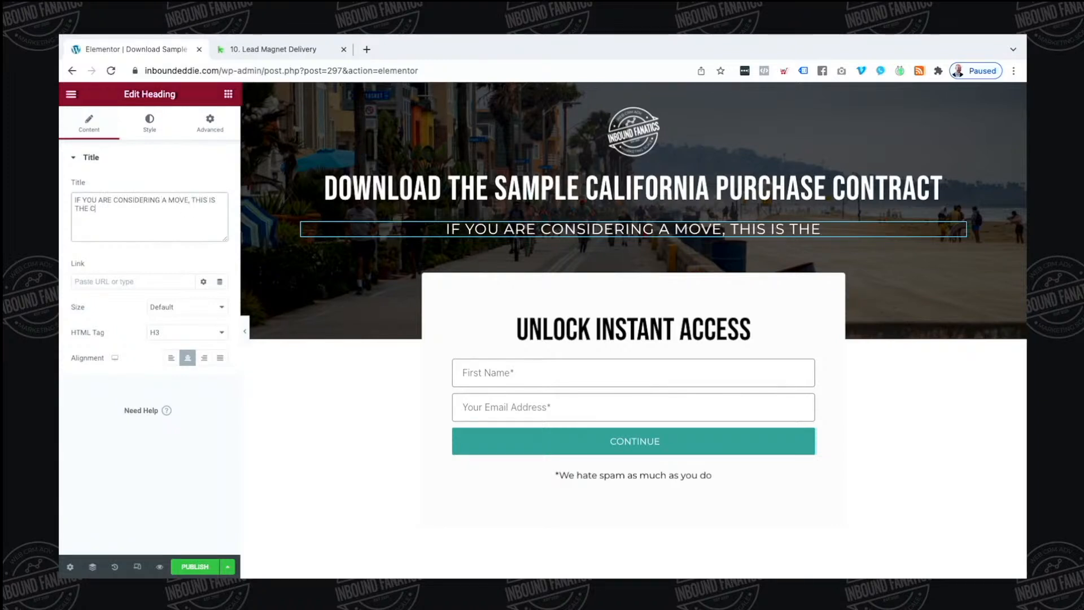
text(ONTRACT YOU NE)
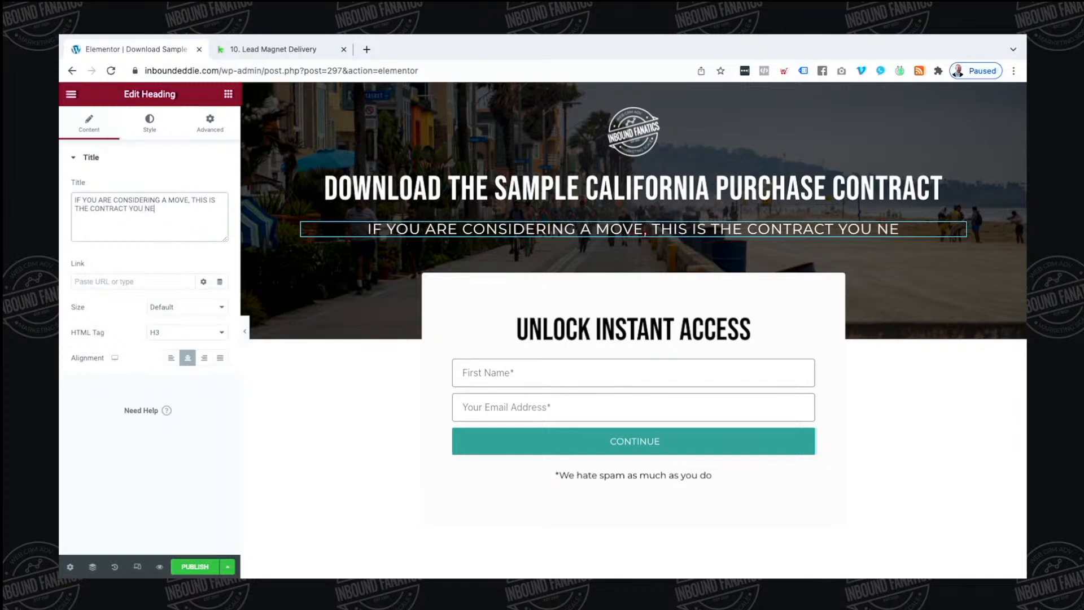
text(ED TO BE FAMILI)
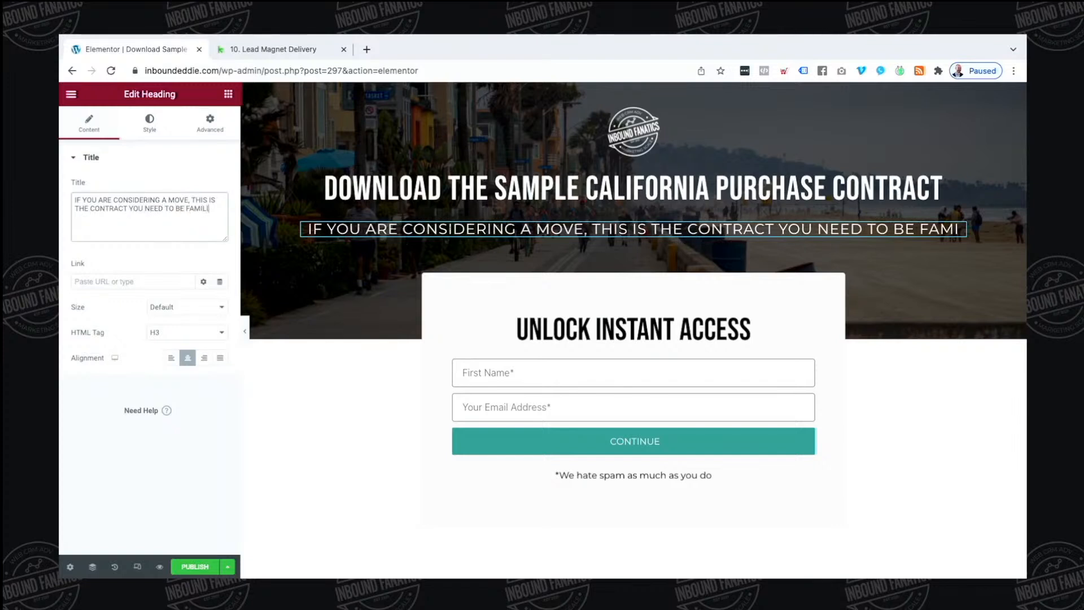
text(AR WITH BEFORE YOU SEE HOME)
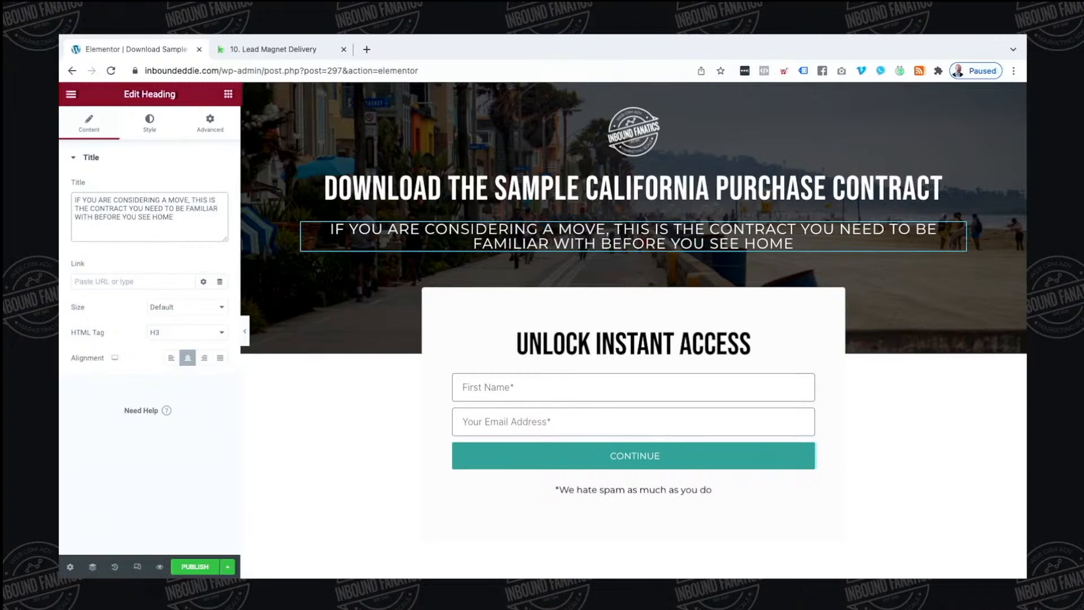
text(S.)
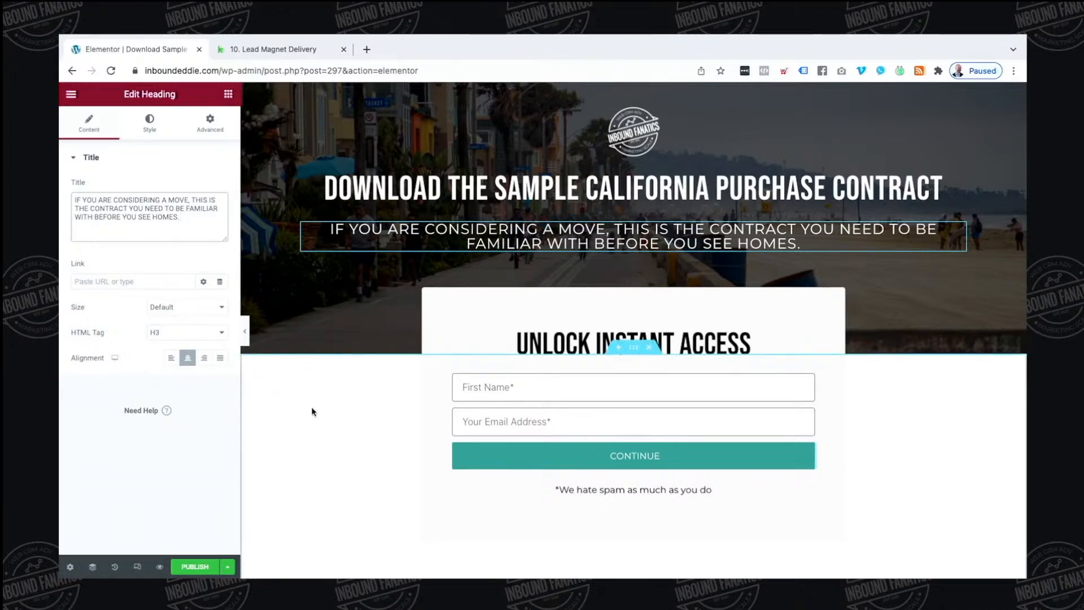
click(314, 412)
click(200, 569)
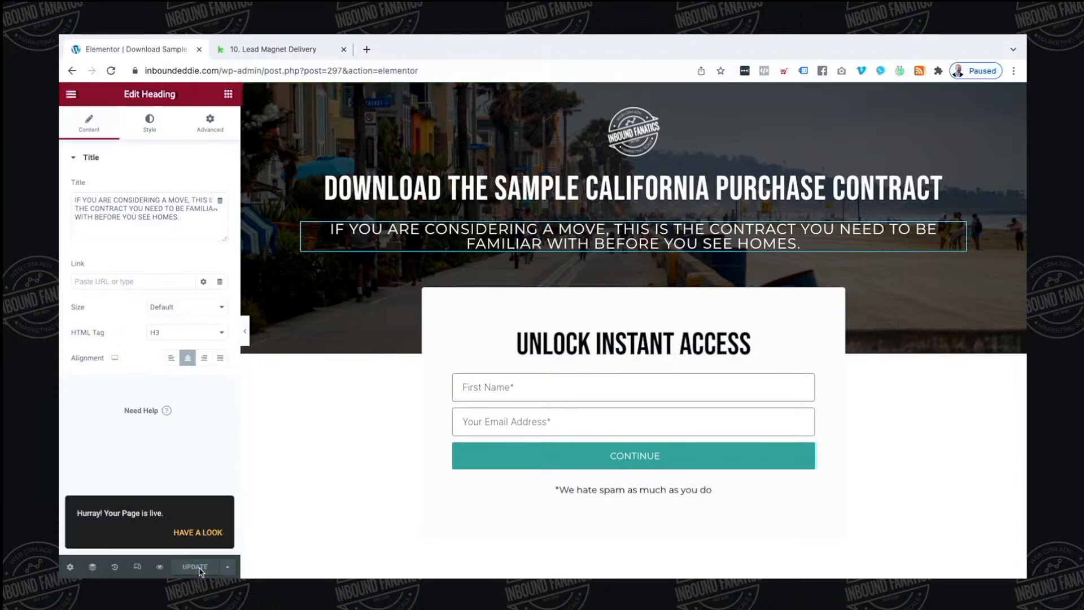
View the live landing page, then check the hero section's background settings in the editor
click(196, 533)
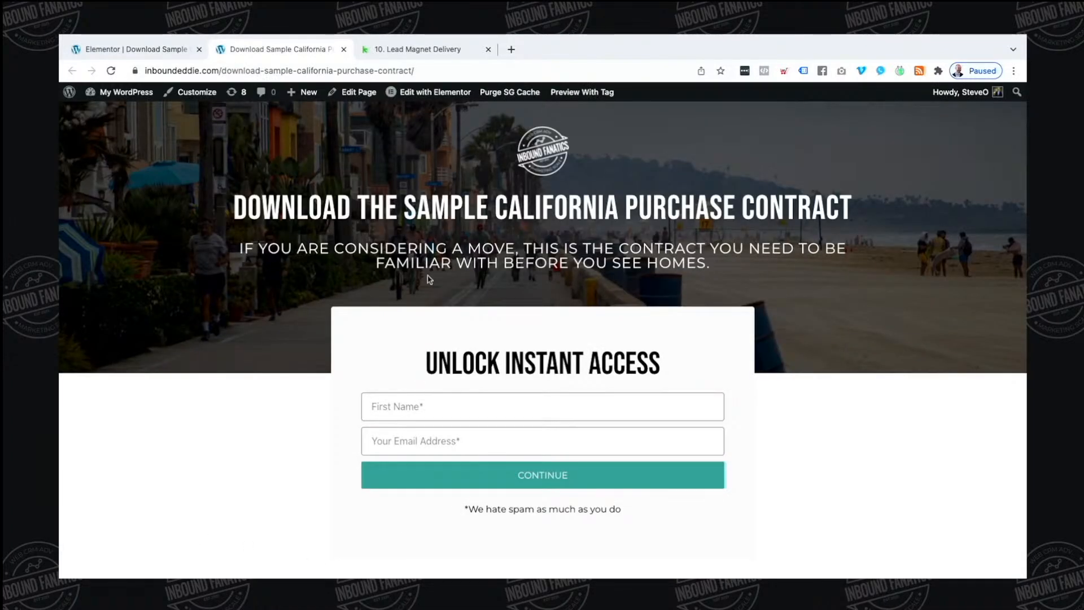
scroll(429, 279, down, 1)
scroll(659, 208, up, 1)
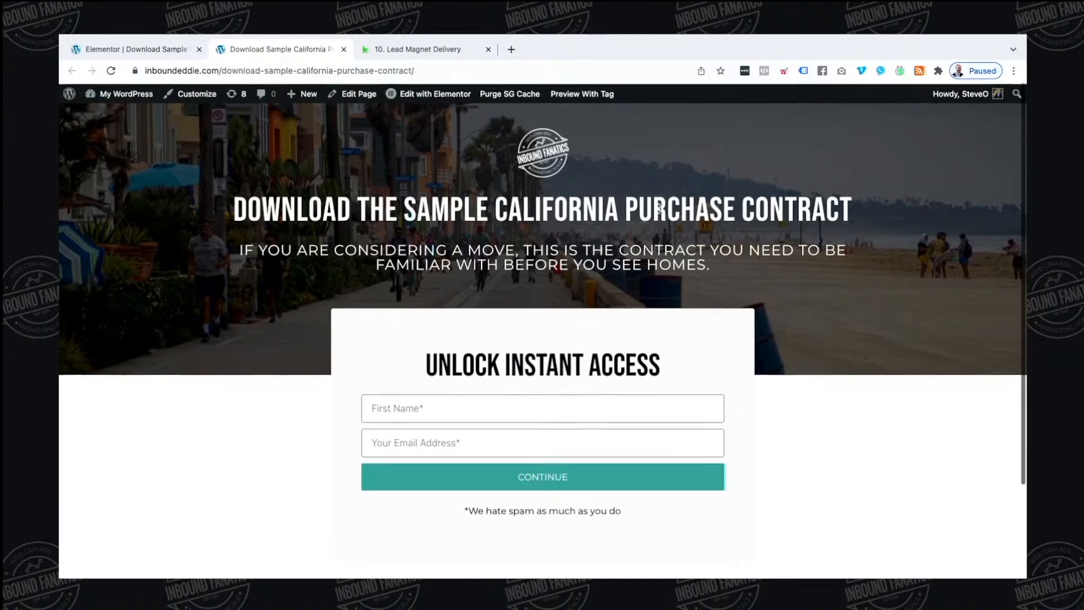
click(178, 49)
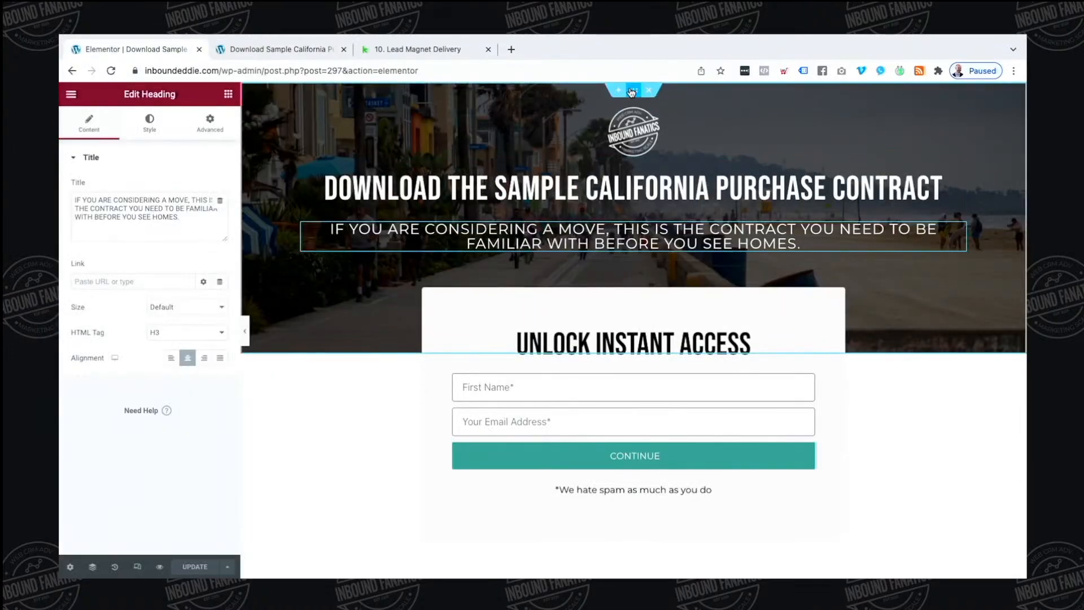
click(632, 92)
click(149, 121)
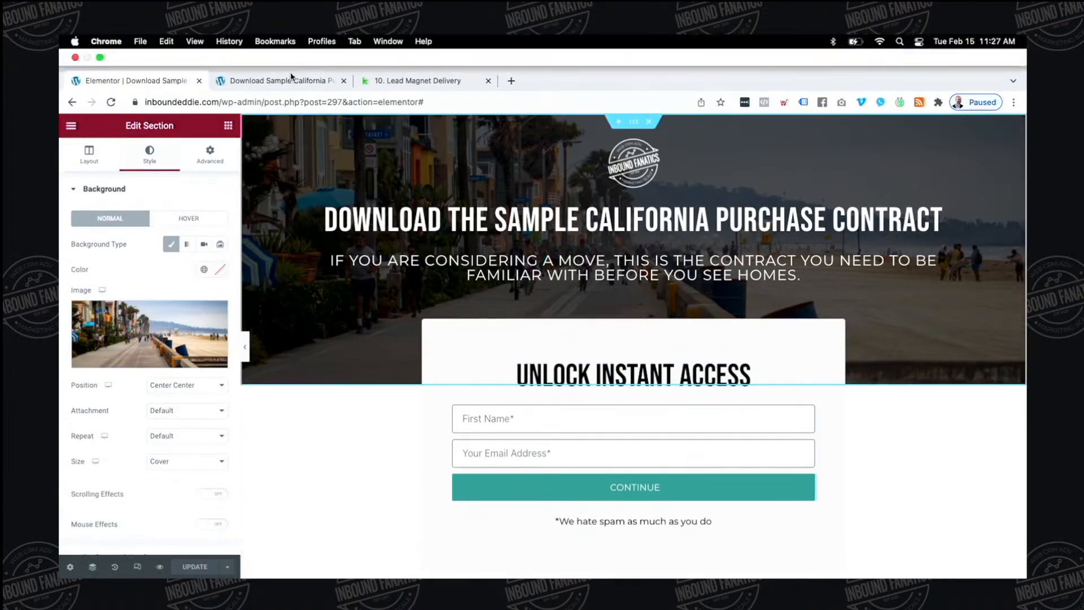
Review the live page again, select its URL, and switch to the 10. Lead Magnet Delivery campaign
click(286, 82)
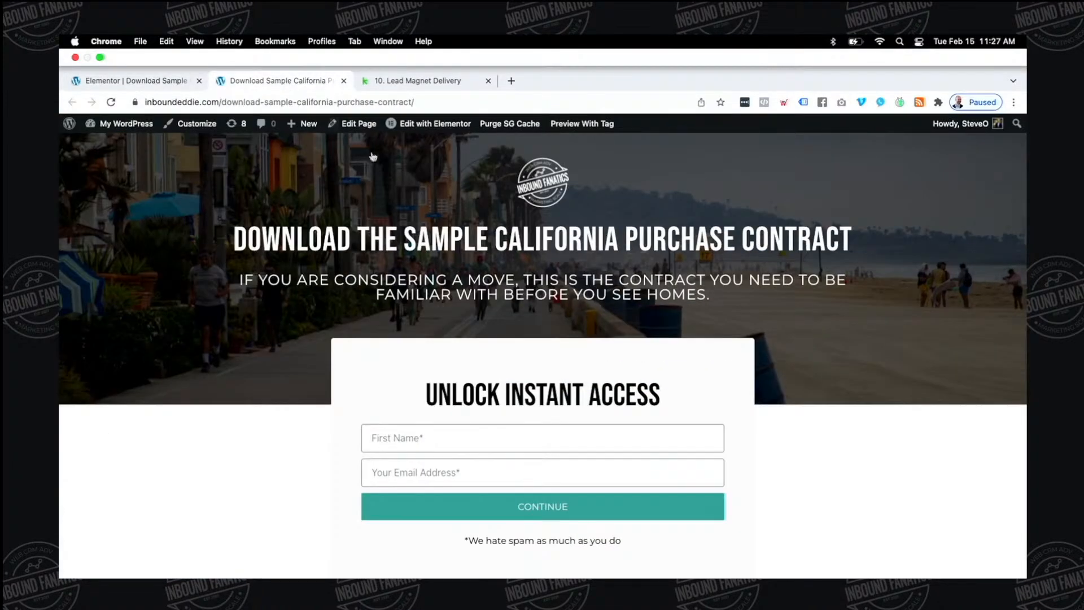
scroll(404, 198, down, 2)
scroll(407, 201, up, 2)
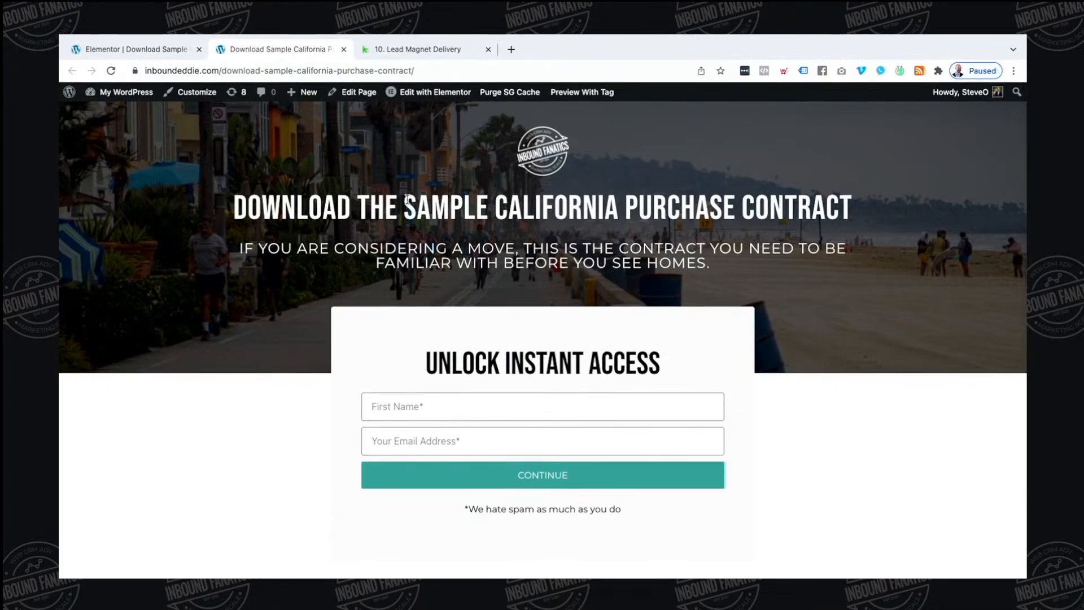
scroll(406, 199, down, 3)
scroll(559, 384, up, 3)
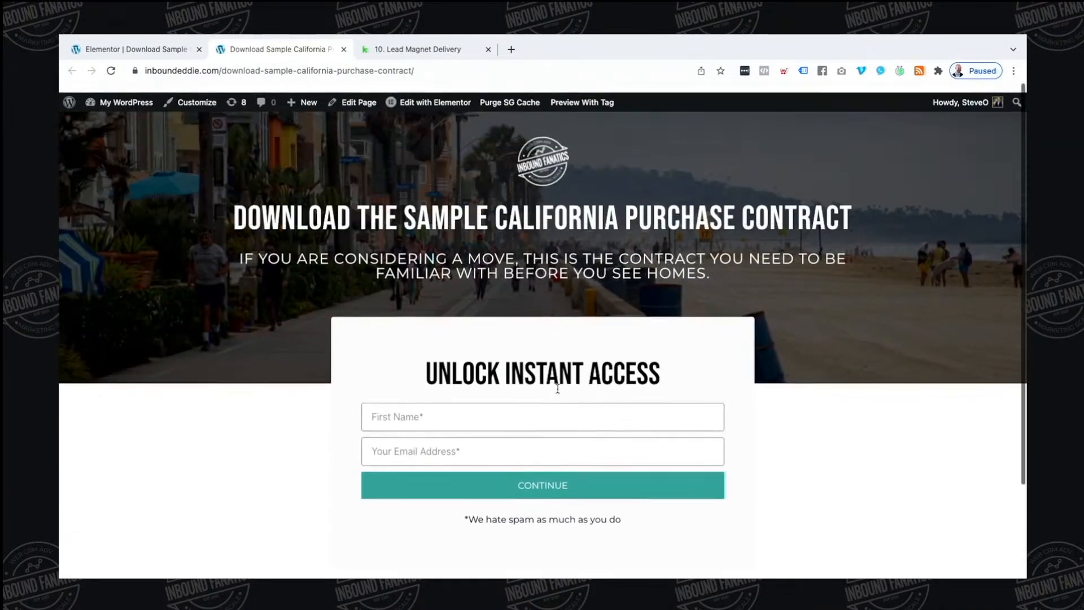
click(343, 71)
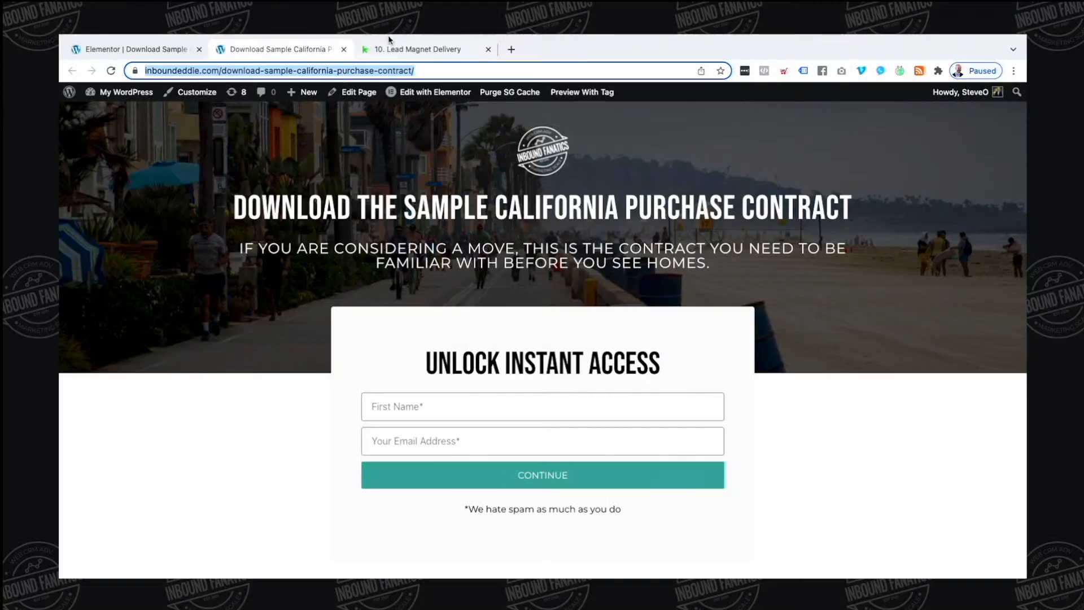
click(395, 50)
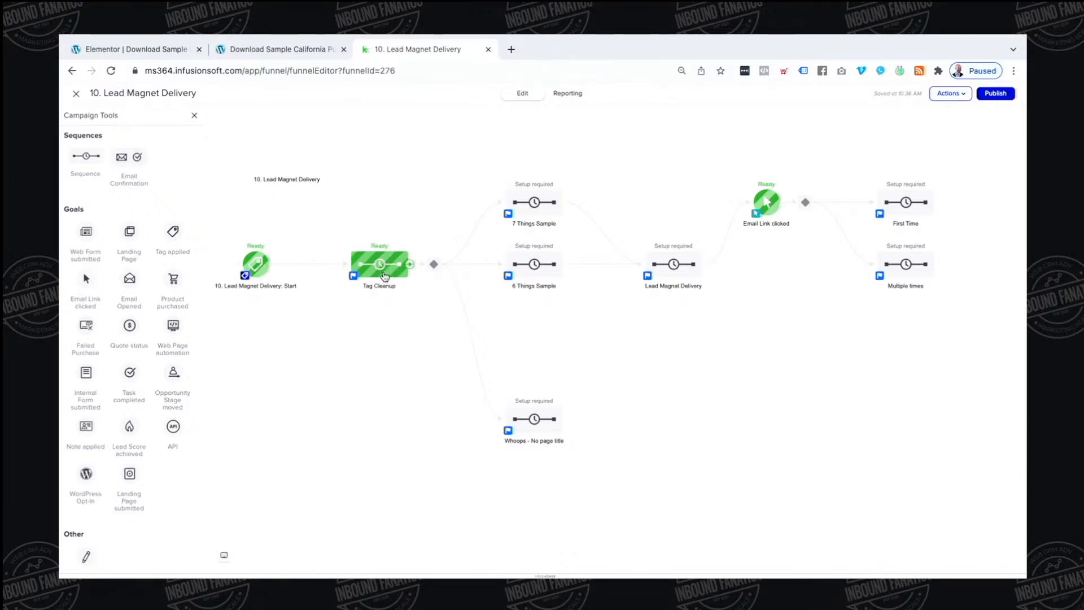
Inspect the Tag Cleanup sequence and the following decision diamond's branch rules
double_click(384, 273)
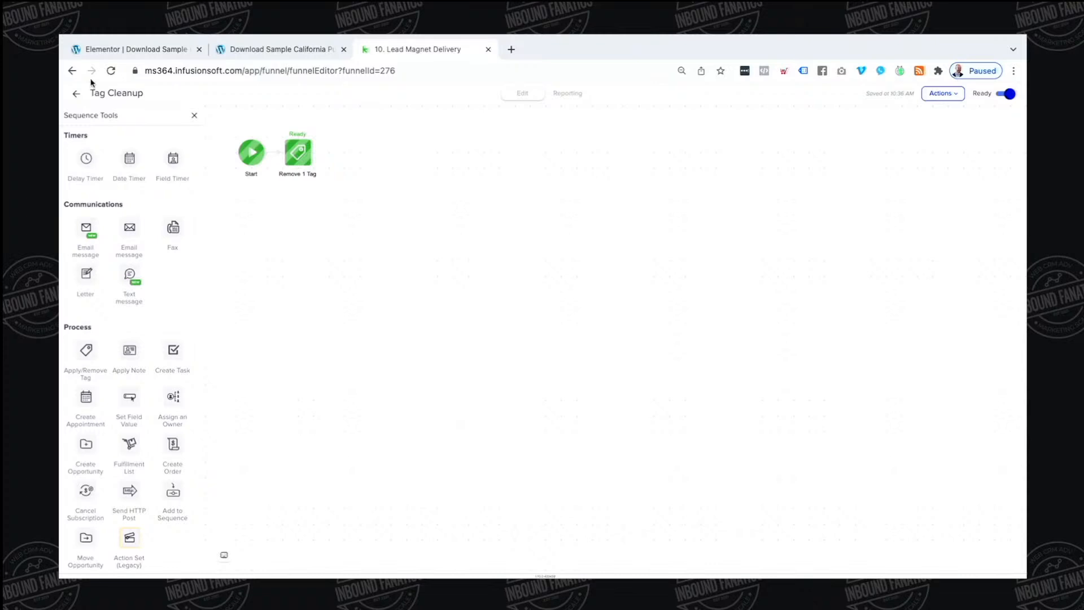
click(74, 96)
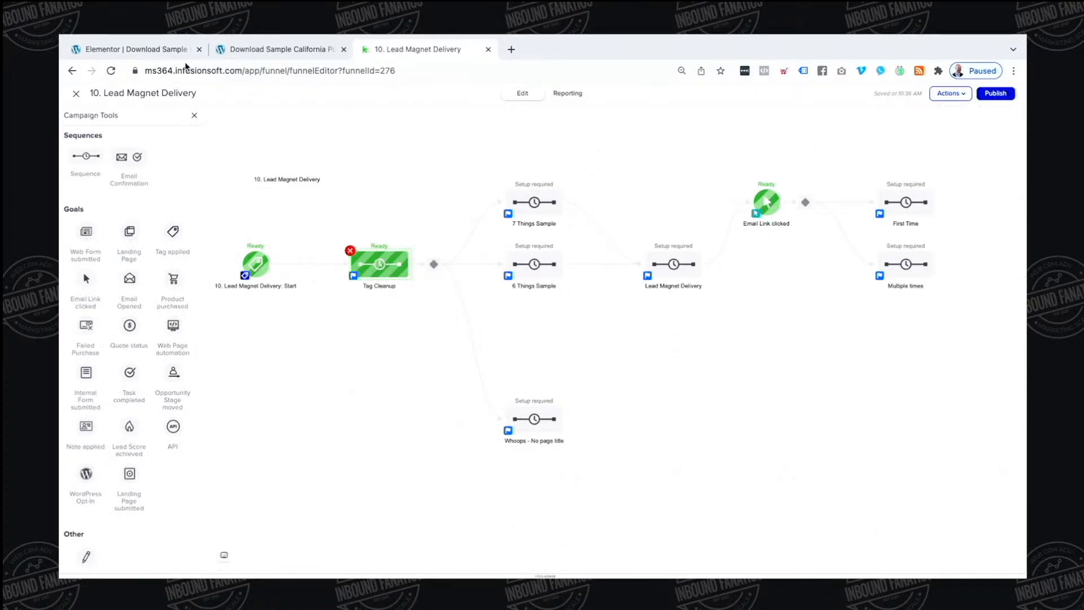
click(168, 51)
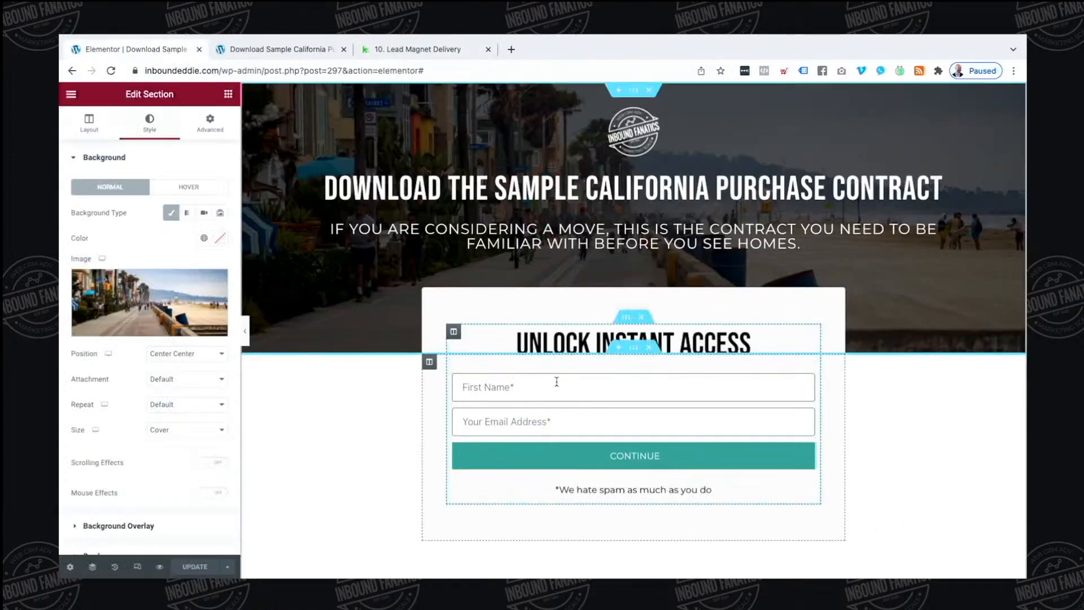
click(404, 54)
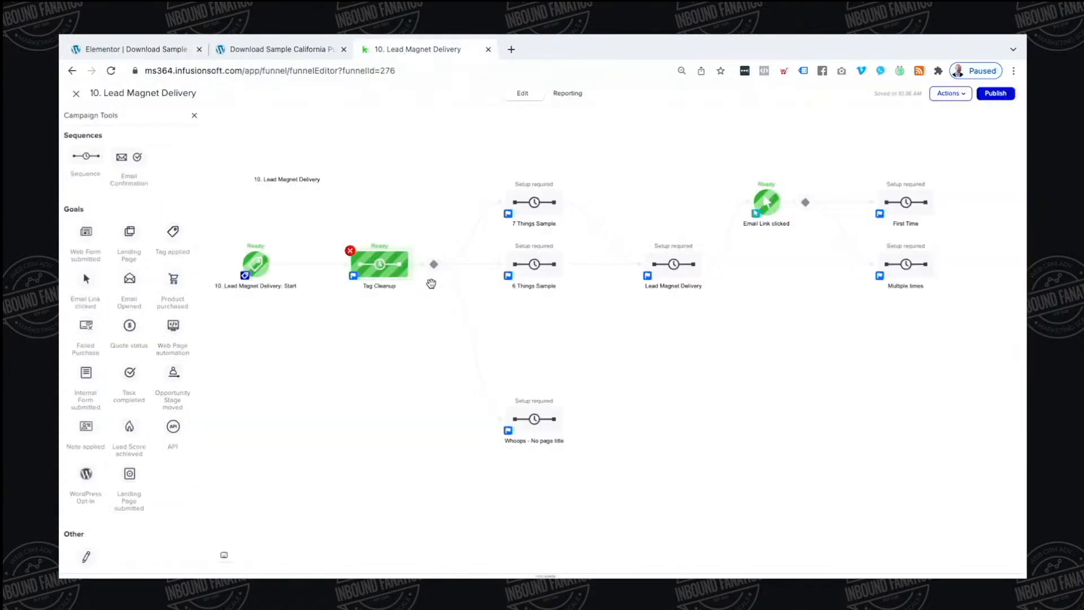
click(432, 267)
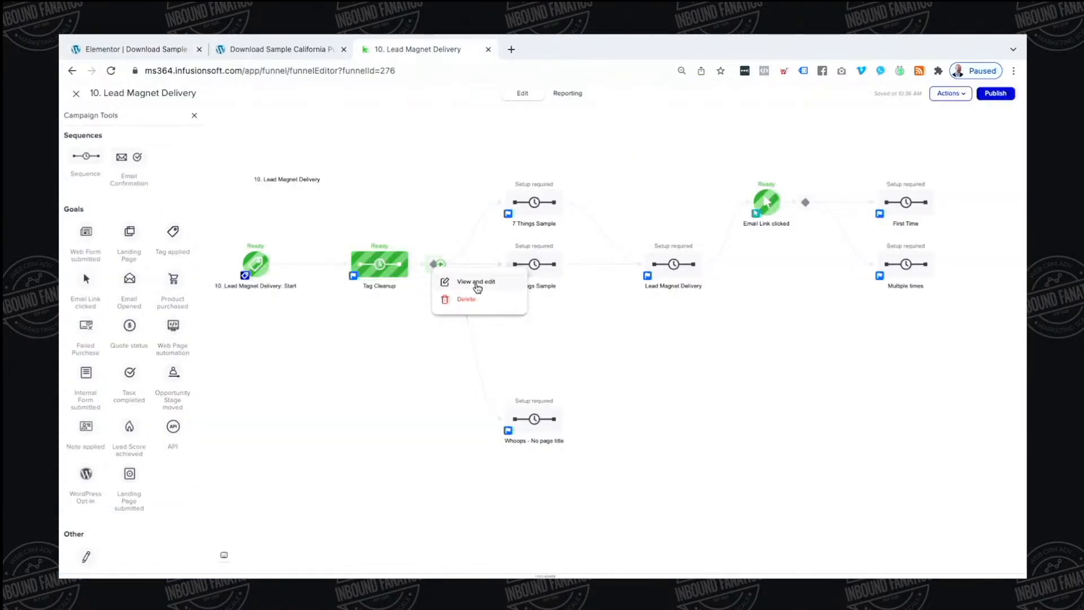
click(476, 283)
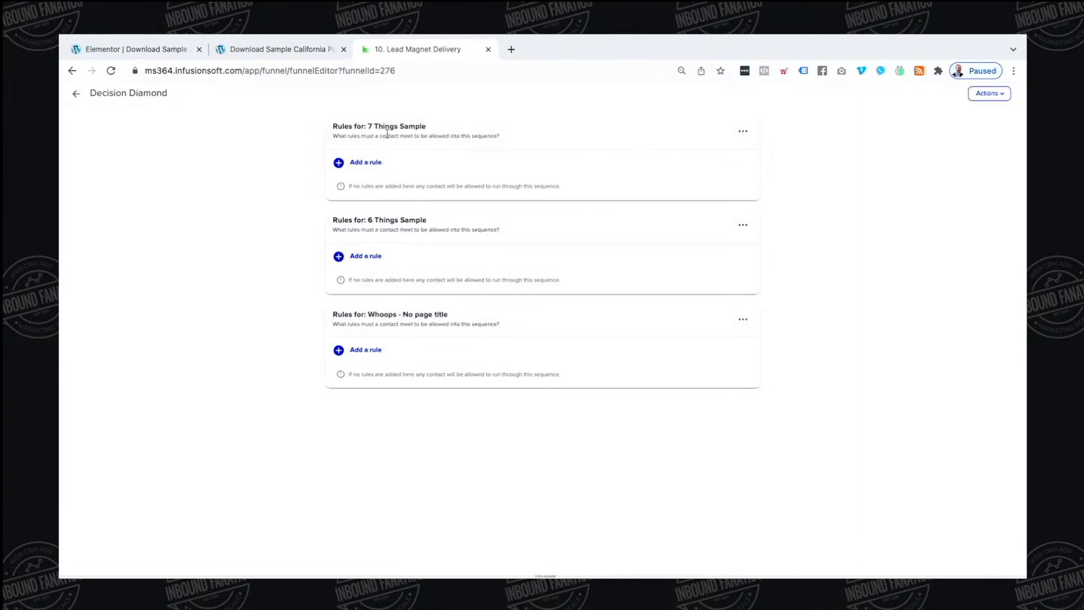
click(77, 93)
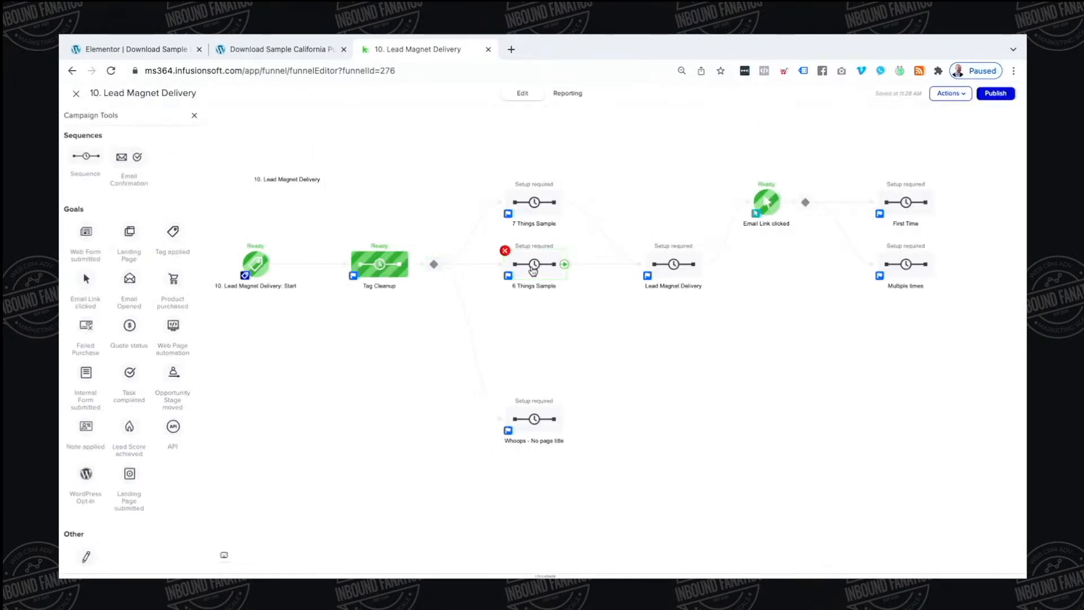
Duplicate 6 Things Sample as 'CA PURCHASE CONTRACT' and connect Tag Cleanup to it
mouse_move(533, 271)
mouse_down()
mouse_move(530, 341)
mouse_move(530, 271)
mouse_up()
double_click(534, 291)
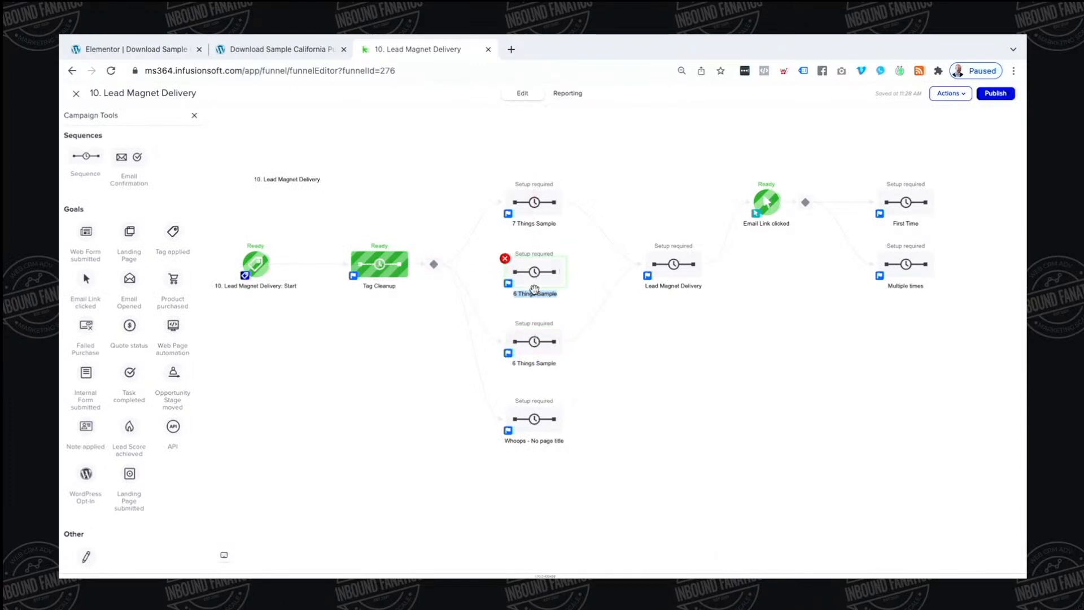
key(BackSpace)
text(CA PURCHASE CONTRACT)
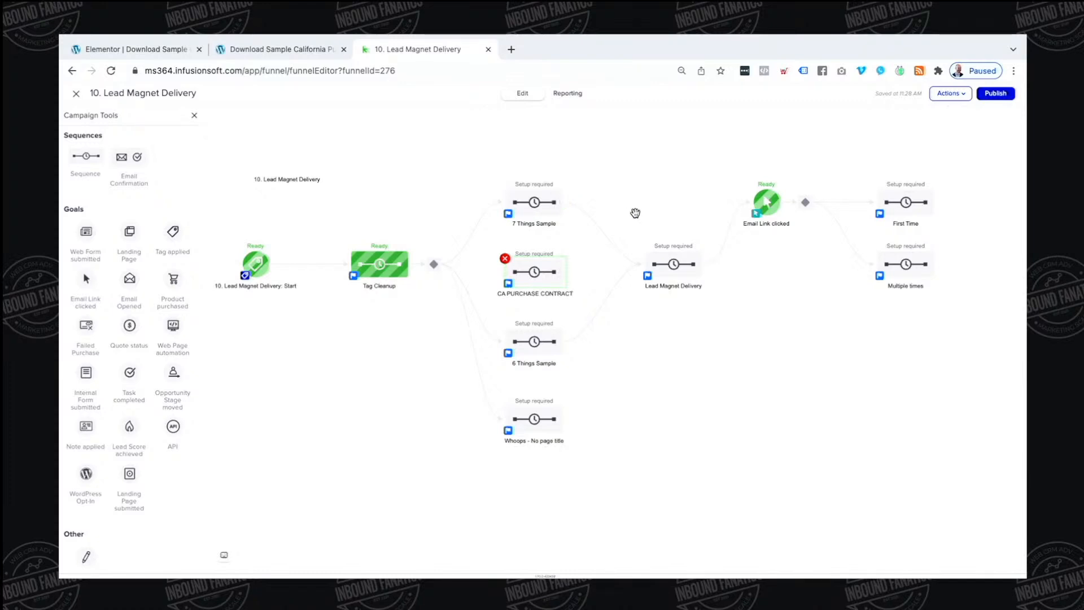
click(665, 346)
drag(410, 267, 655, 266)
Add a CA PURCHASE CONTRACT branch rule: Tracking > Referring Page Title contains
click(434, 266)
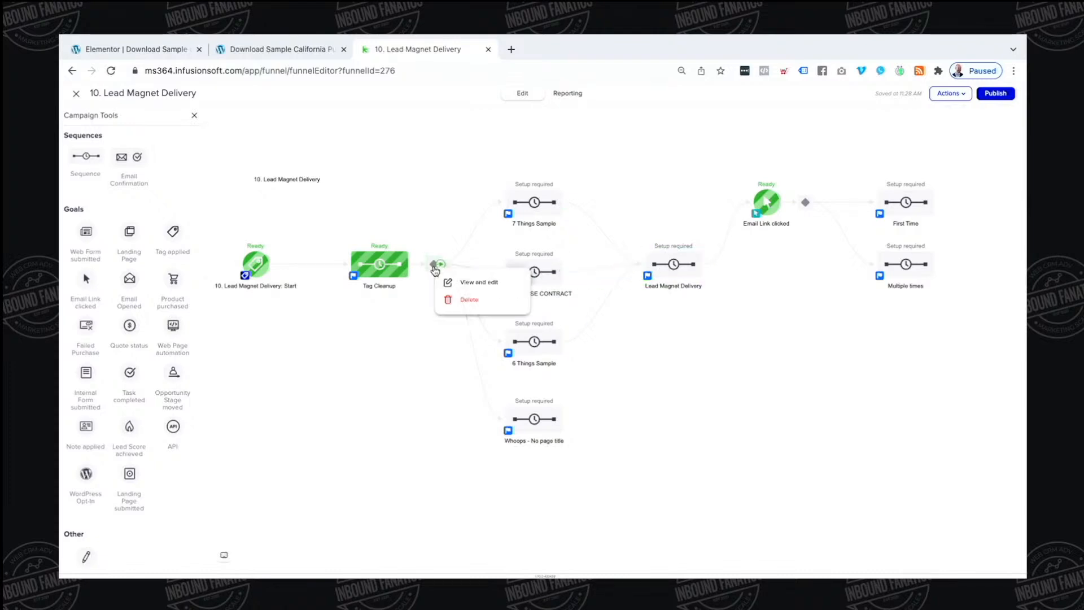
click(460, 283)
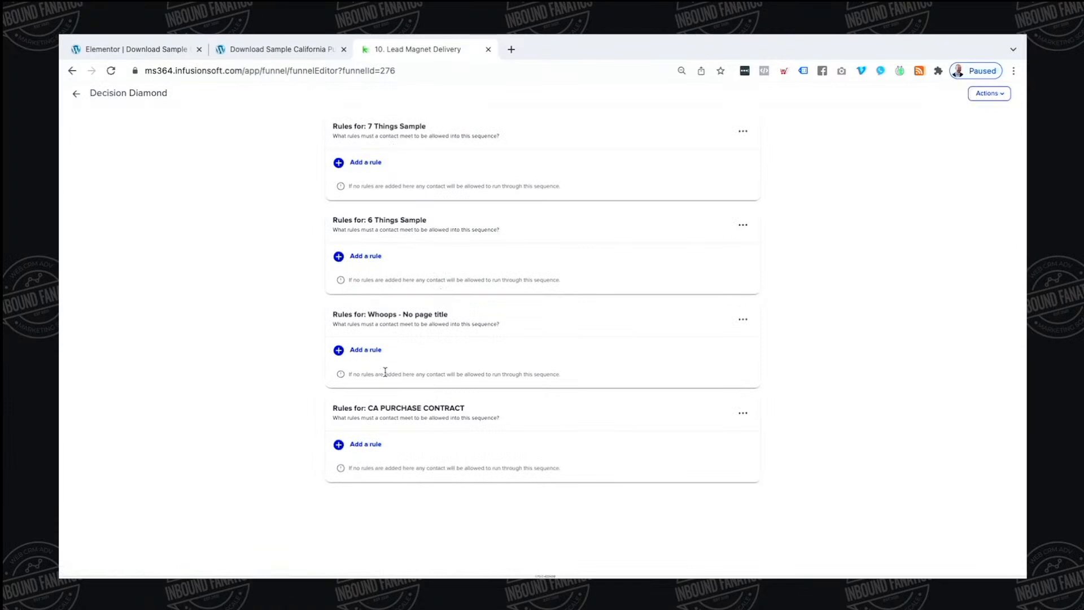
click(362, 444)
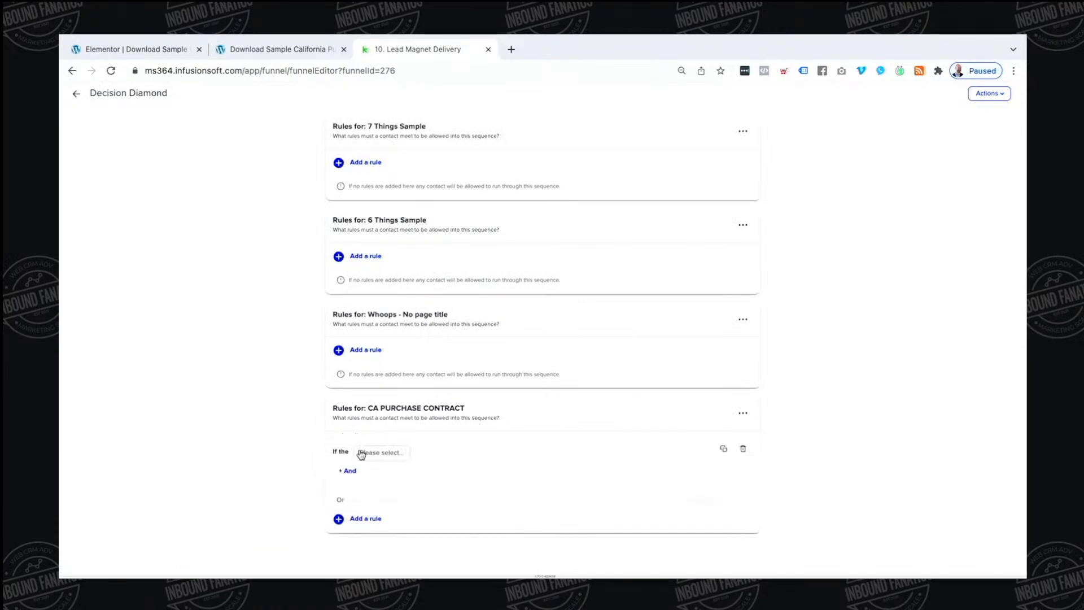
click(443, 457)
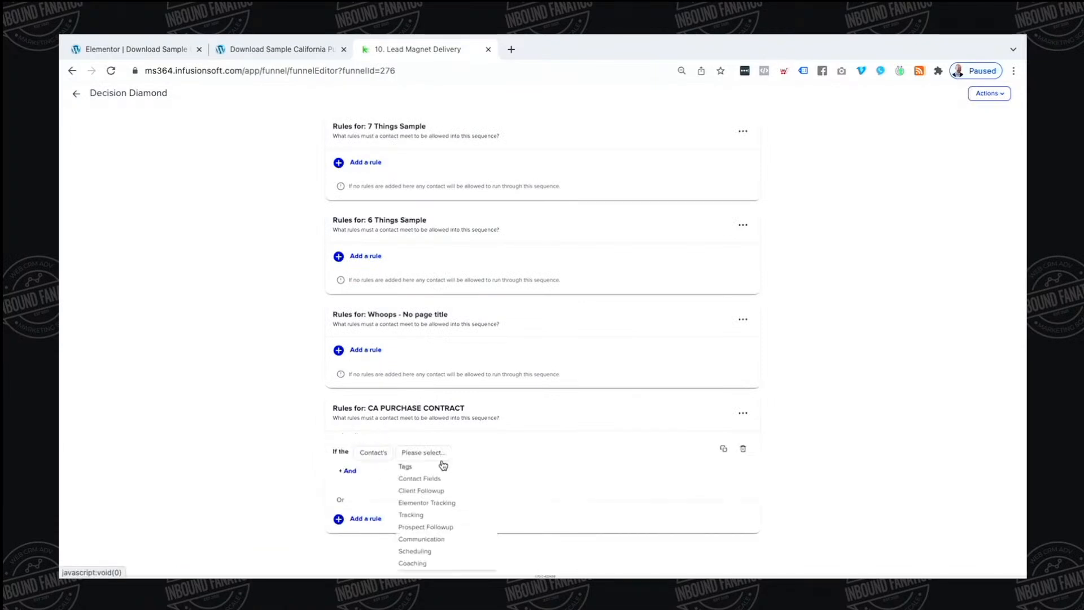
click(438, 526)
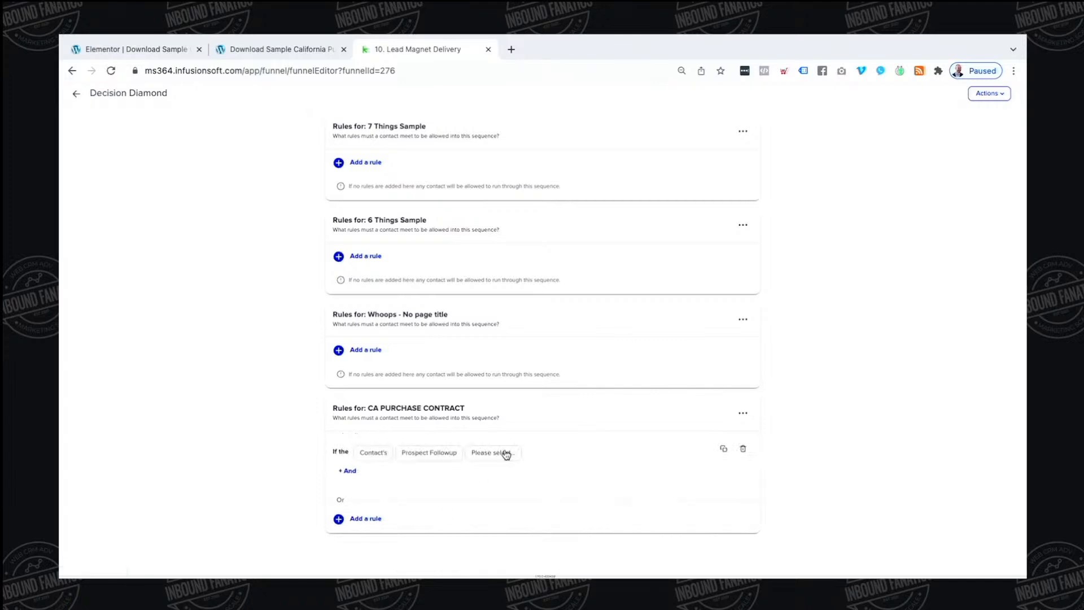
click(506, 454)
scroll(496, 515, down, 2)
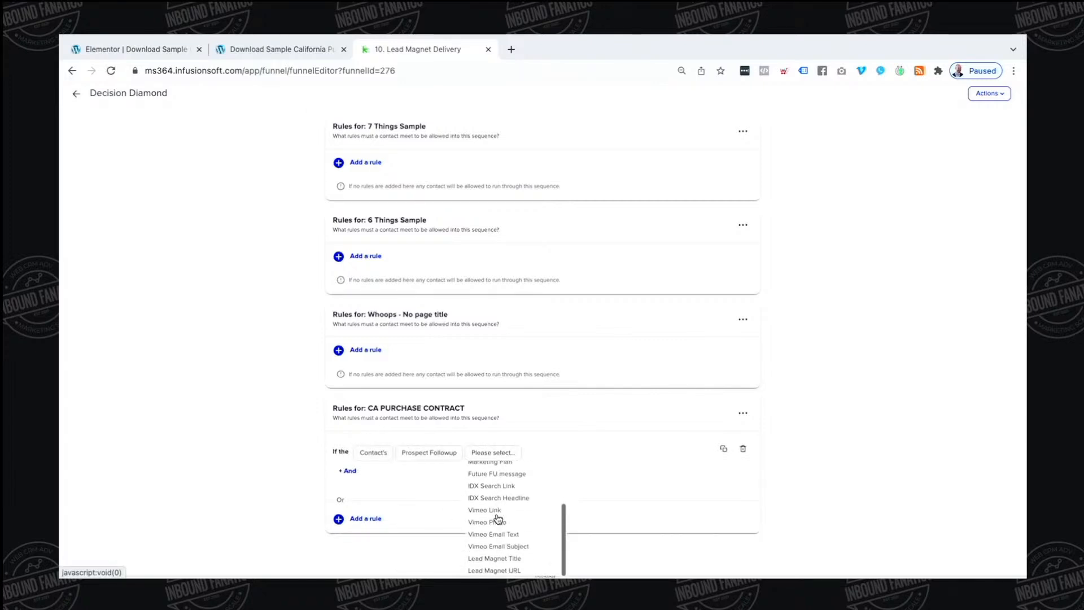
click(438, 459)
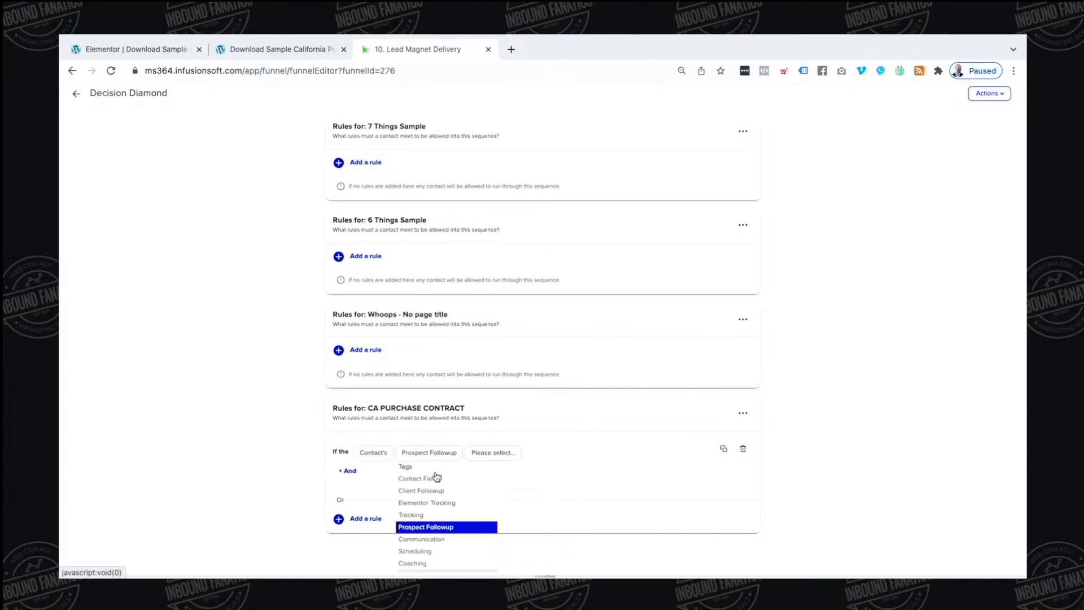
click(427, 515)
click(481, 453)
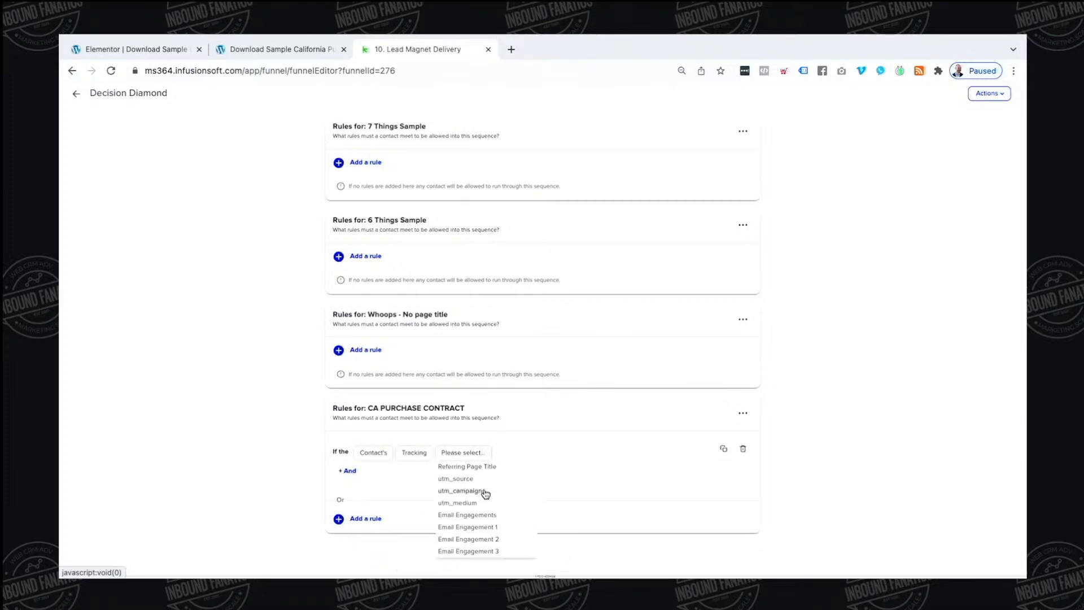
click(484, 467)
click(524, 454)
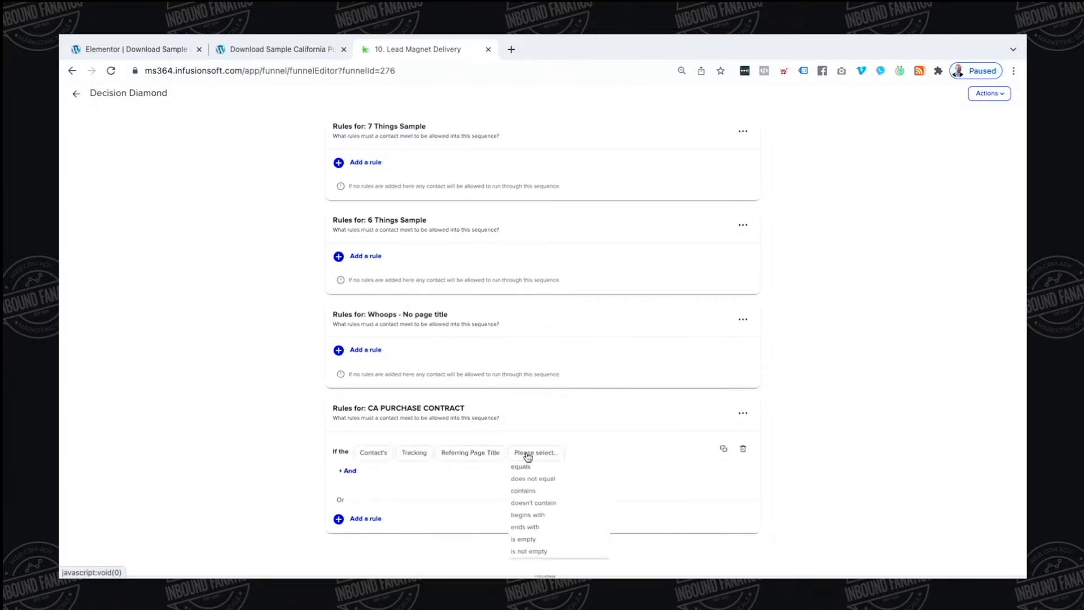
click(528, 491)
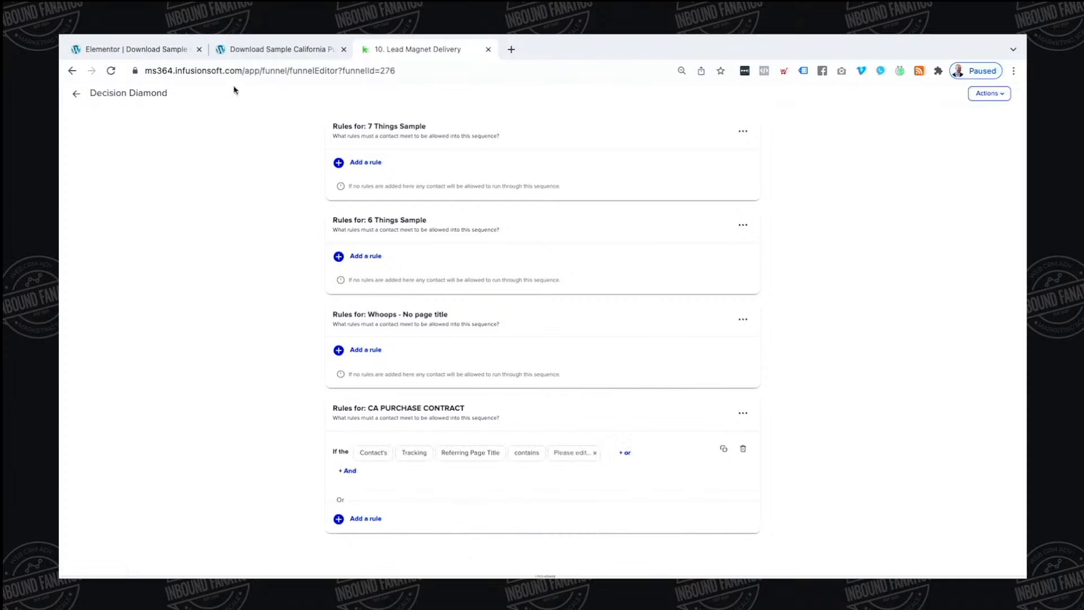
Copy the page title from WordPress and enter it as the rule's match value
click(162, 51)
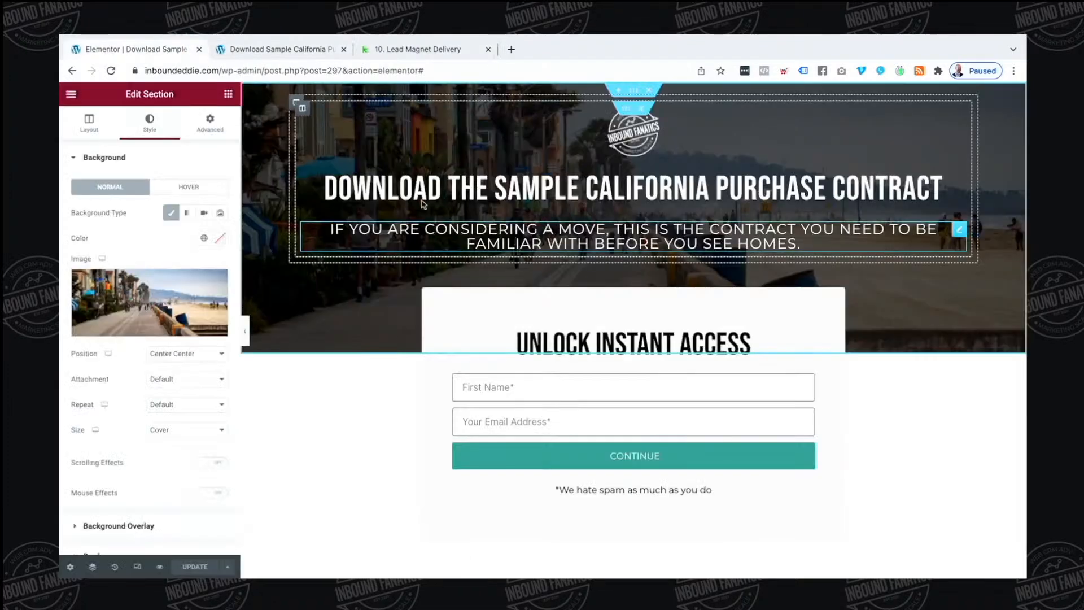
click(71, 94)
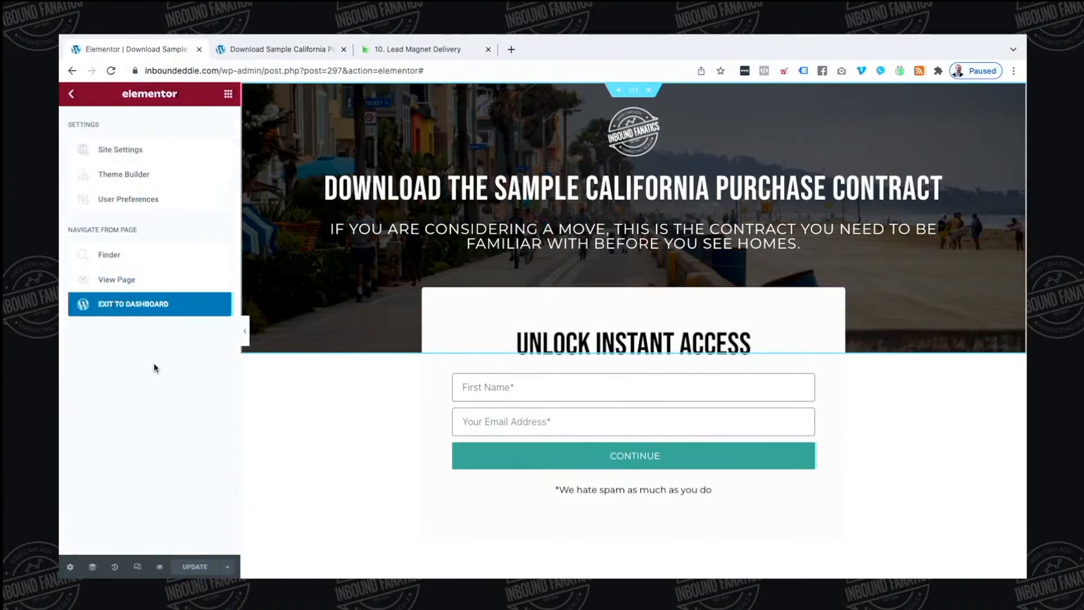
click(167, 305)
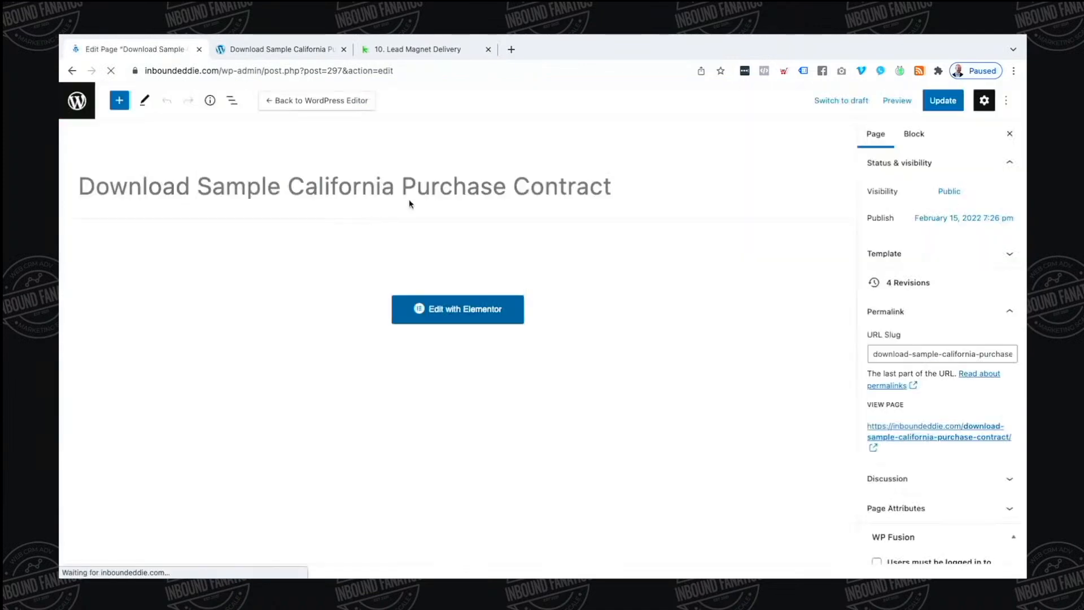
triple_click(412, 198)
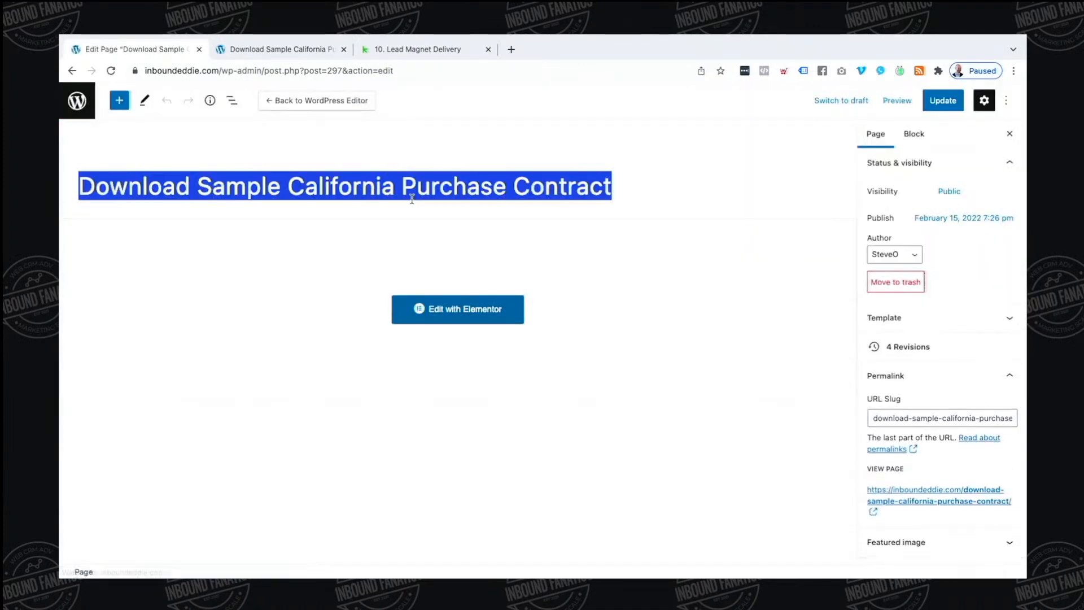
click(437, 51)
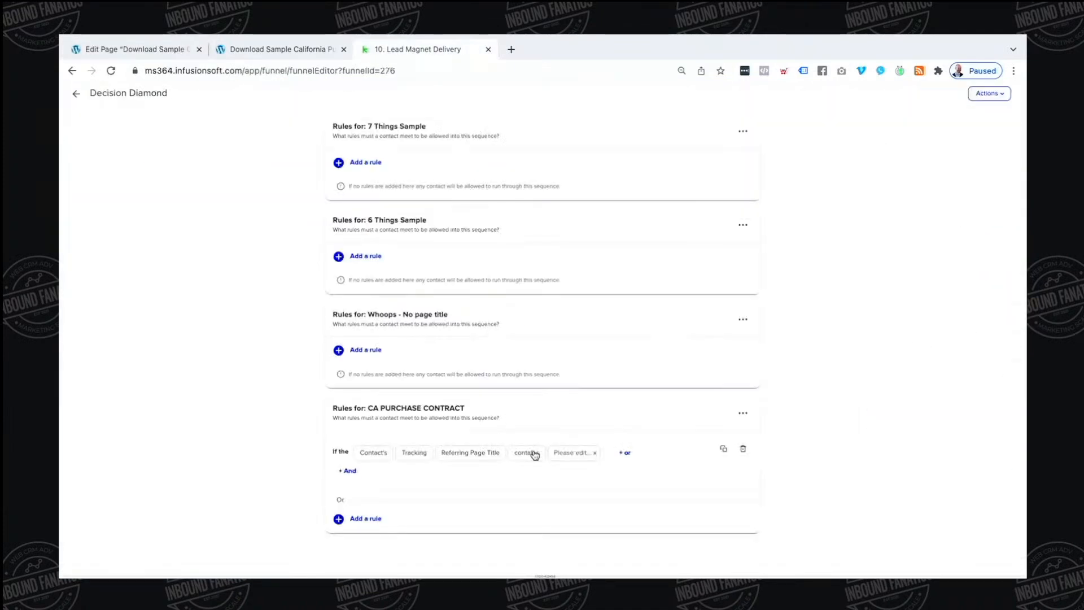
click(570, 456)
key(Return)
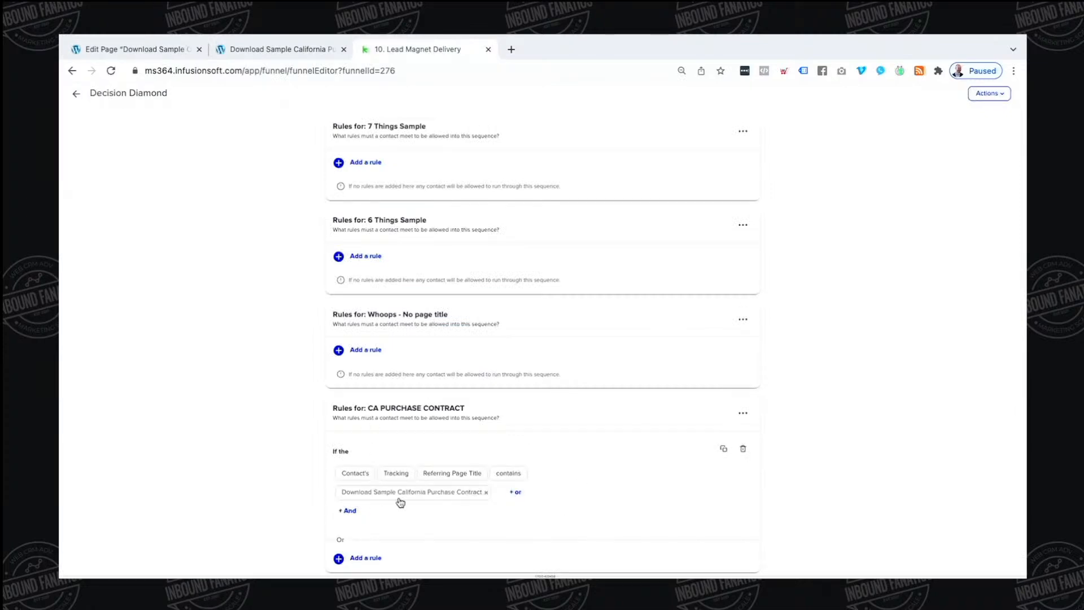
click(75, 97)
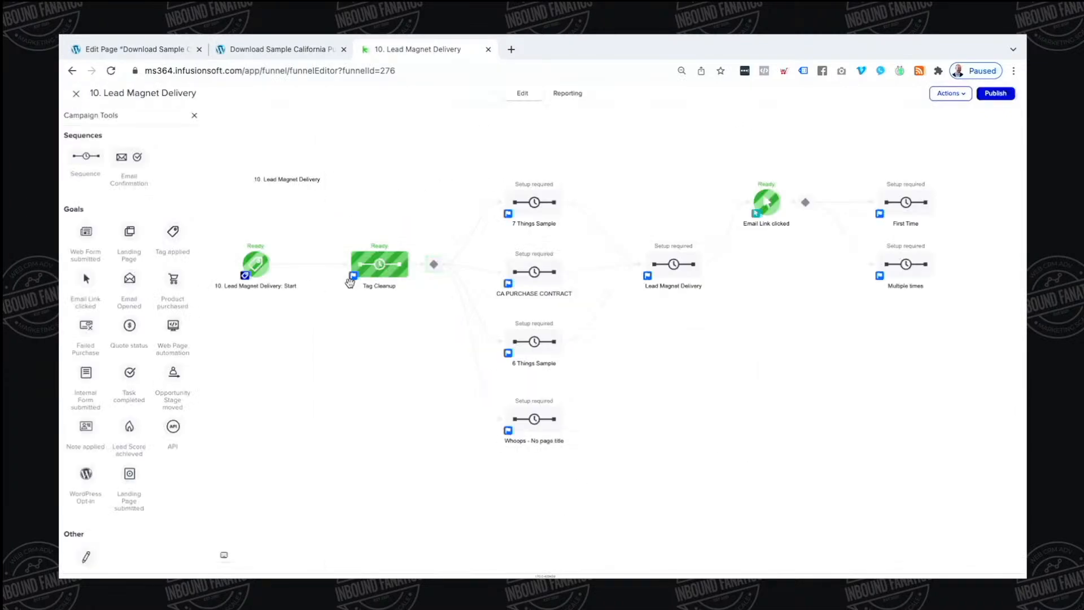
click(534, 270)
Add a Set Field Value step after Start overwriting Lead Magnet Title with 'THE California Sample Purchase Contract'
double_click(533, 269)
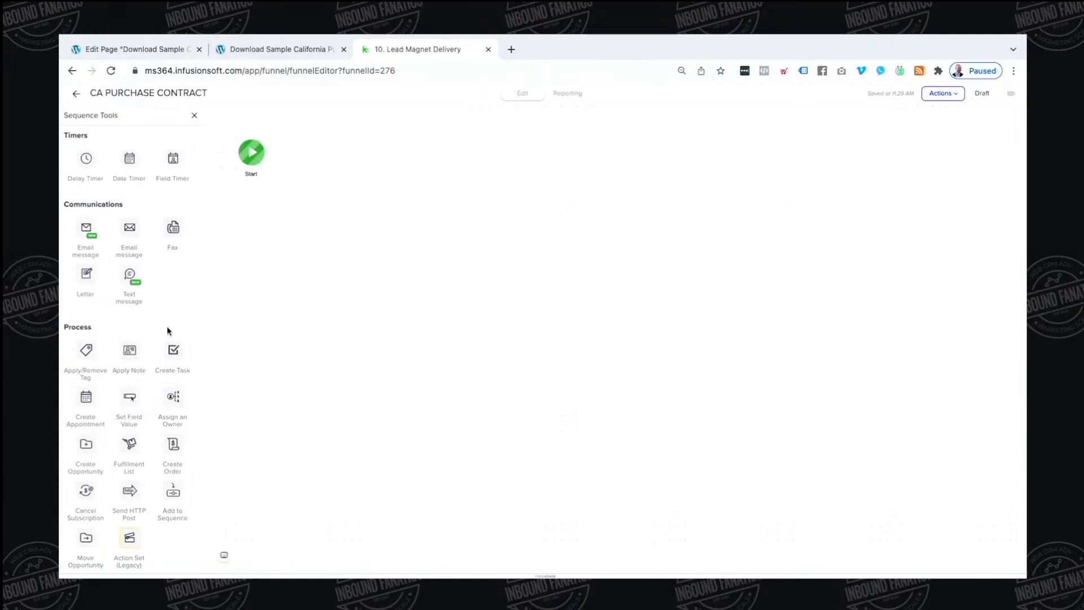
scroll(138, 339, down, 1)
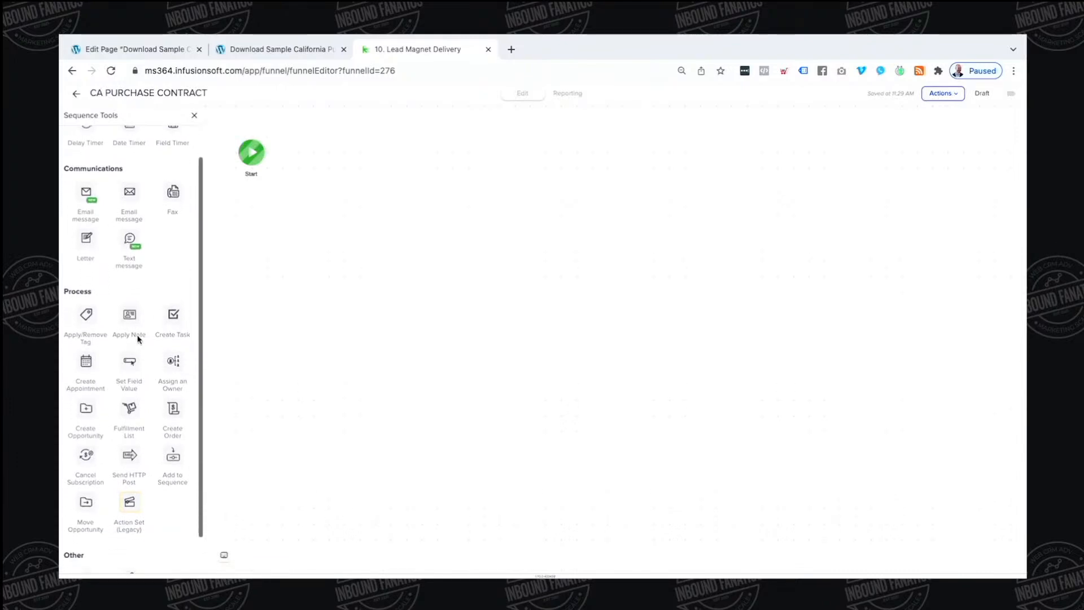
drag(131, 346, 333, 148)
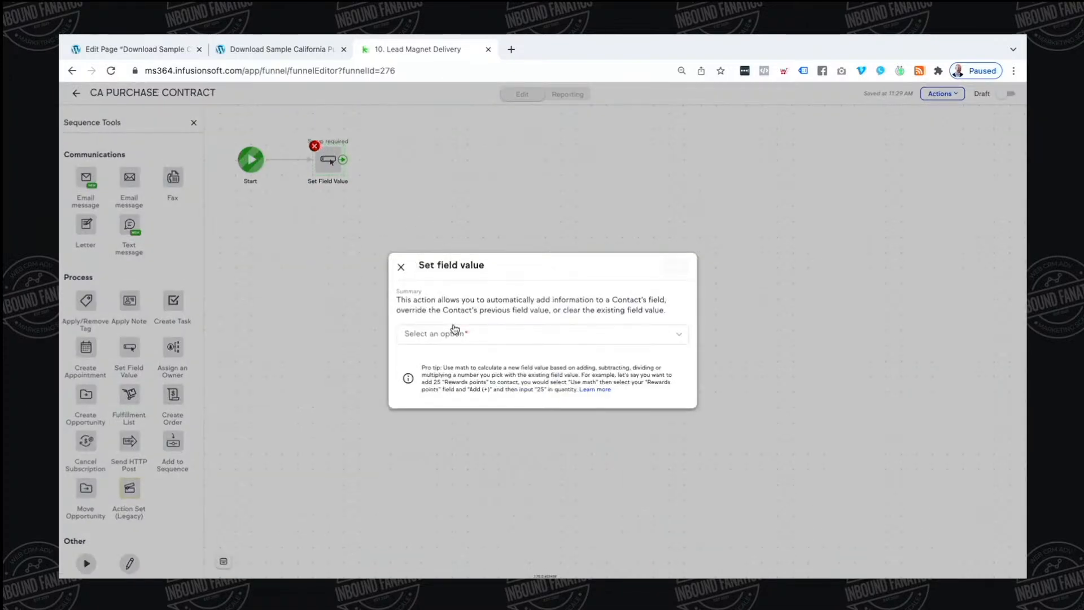
click(455, 331)
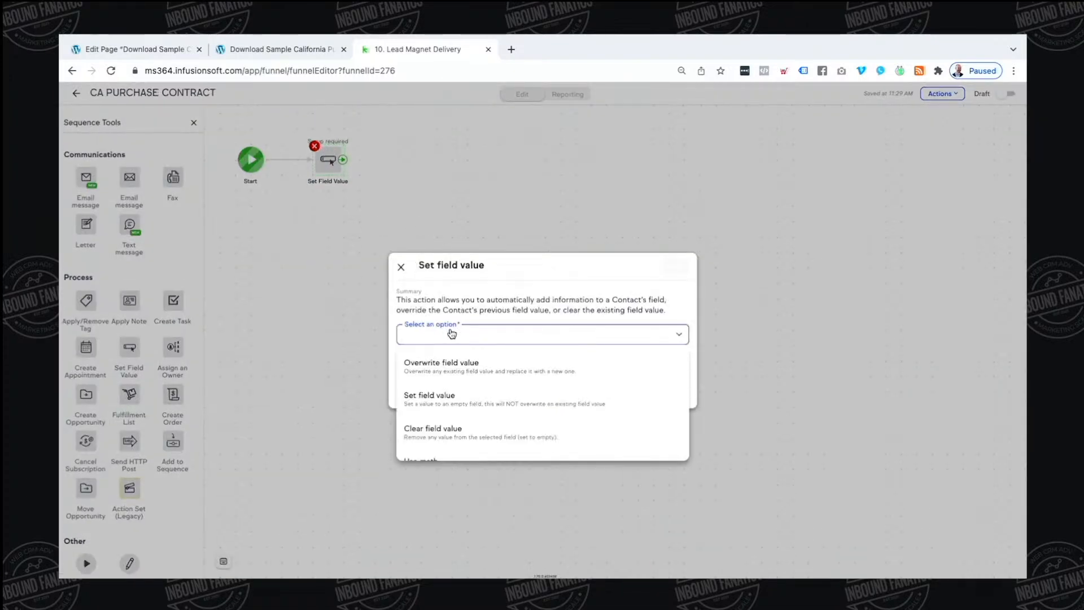
click(454, 359)
click(457, 349)
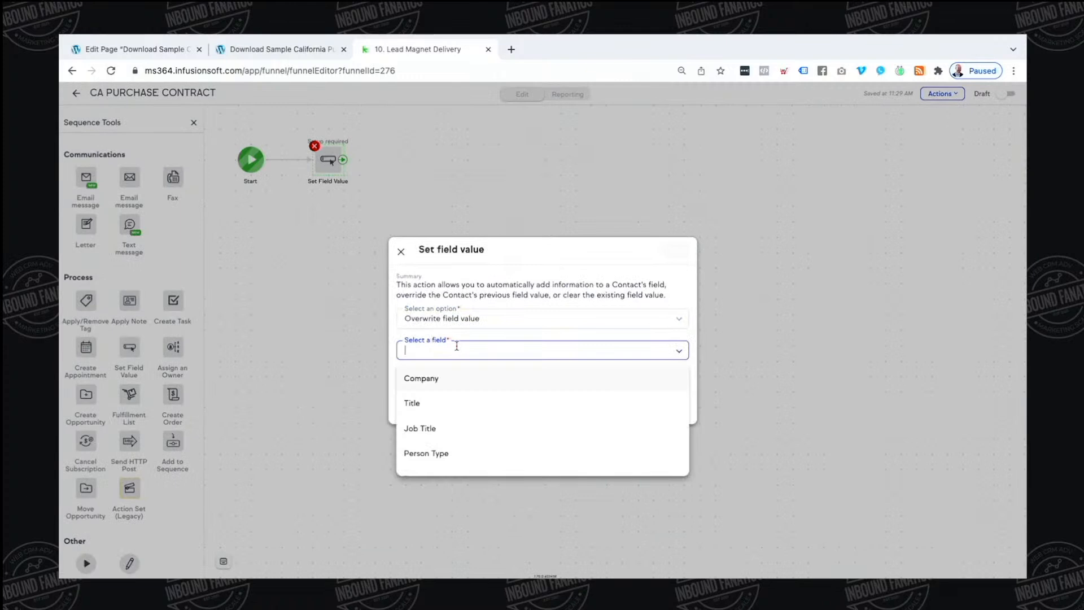
text(LEAD)
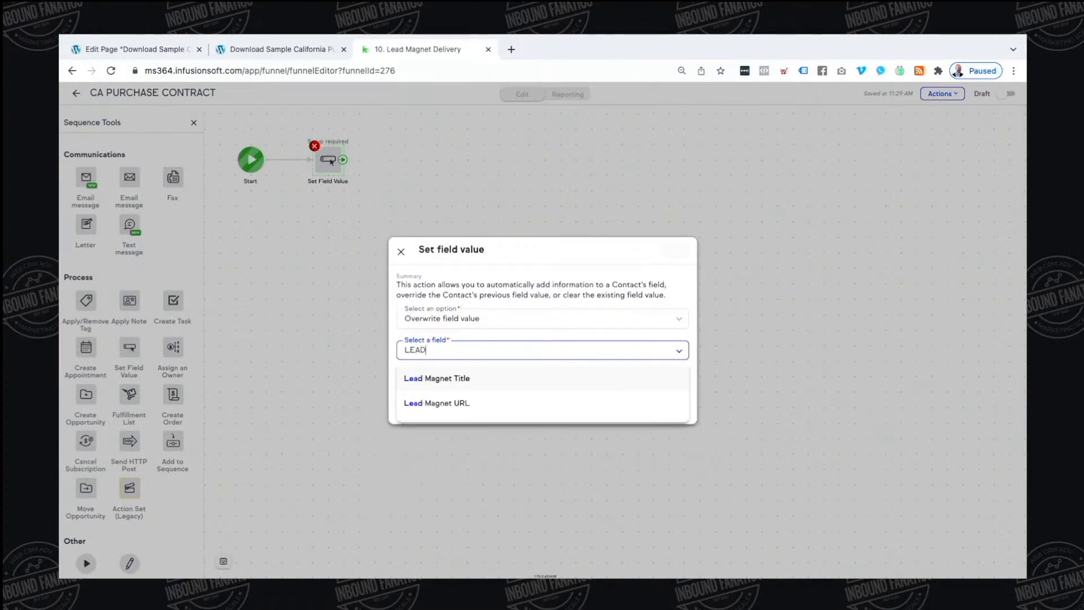
click(461, 379)
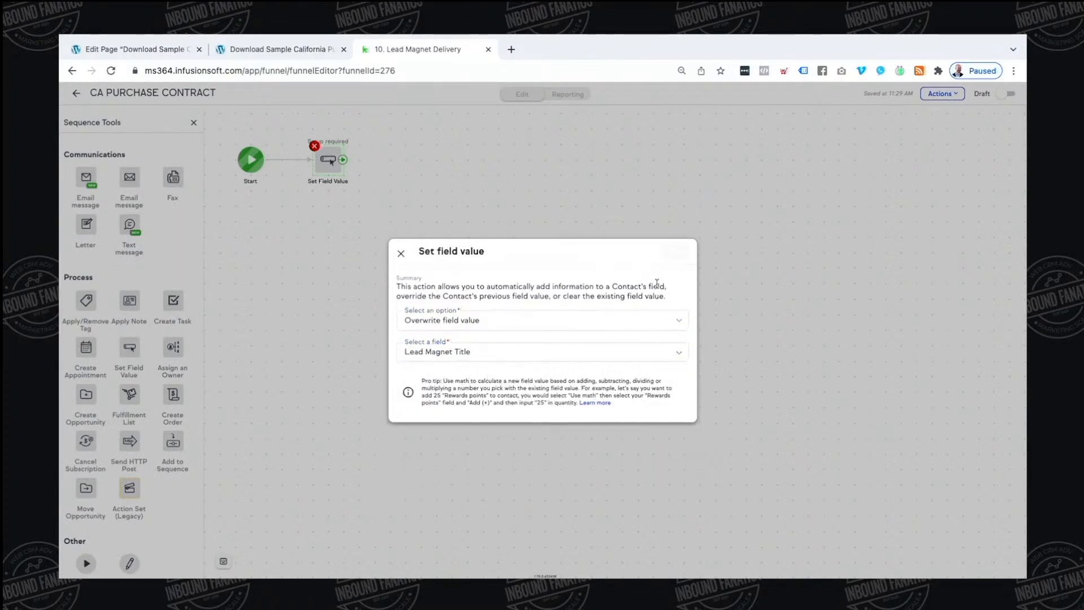
text(THE CALIFORNIA)
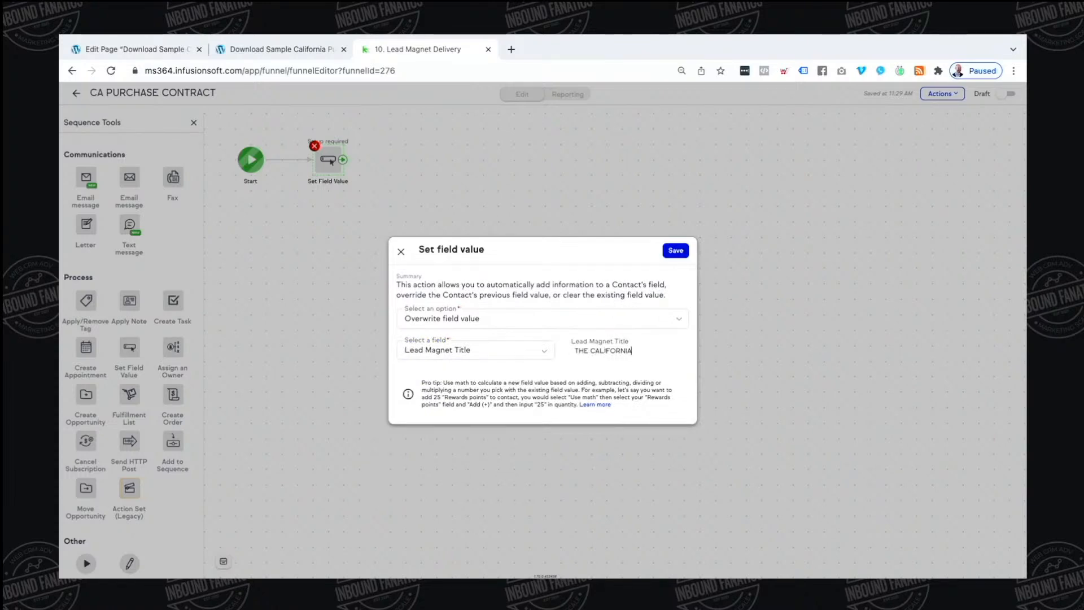
key(ctrl+a)
key(BackSpace)
text(THE )
text(Cal)
text(ifornia Sample Purchase Contract)
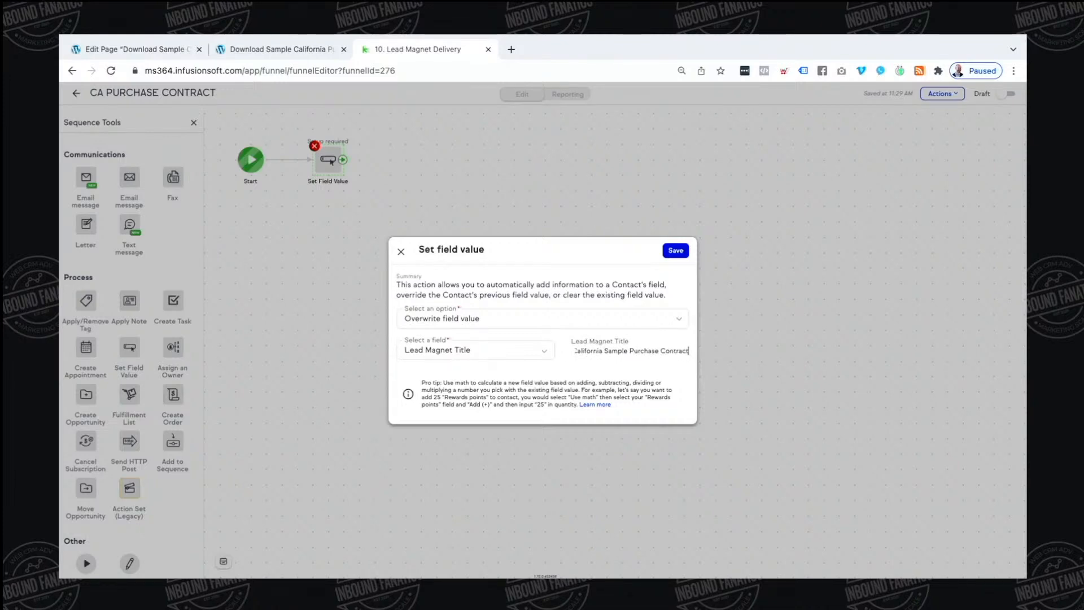
click(675, 252)
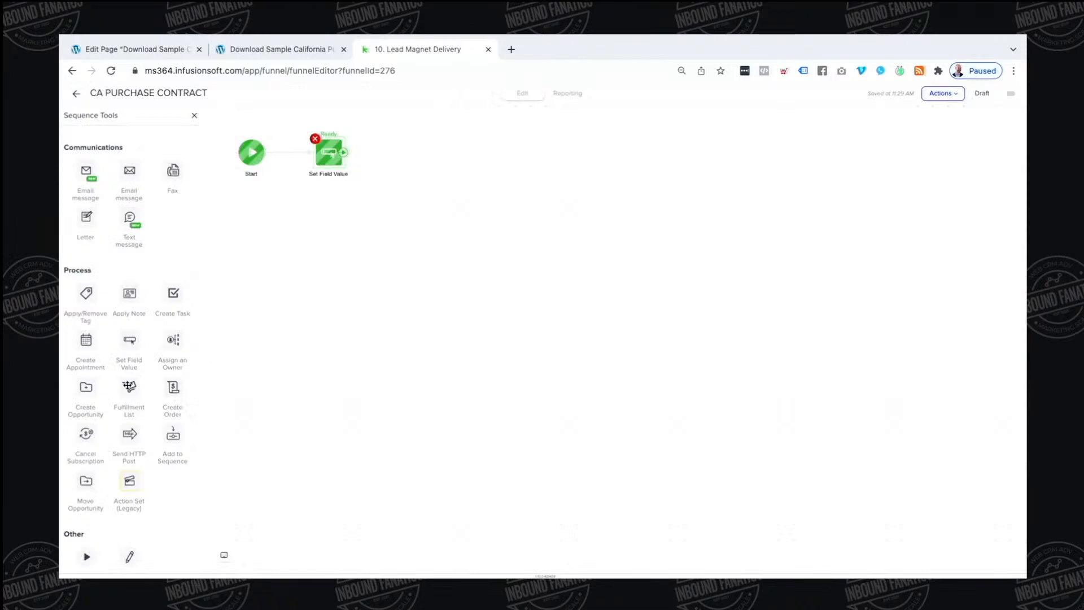
Add a step overwriting Lead Magnet URL with 'Insert PDF LINK HERE' and mark the sequence Ready
drag(130, 340, 425, 150)
click(422, 151)
click(454, 337)
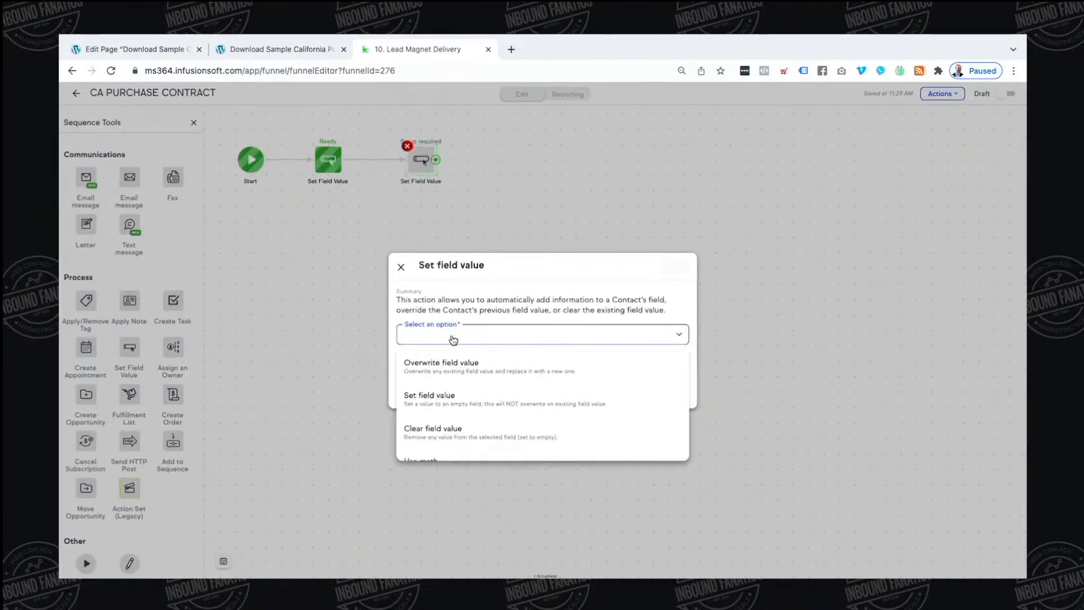
click(443, 364)
click(445, 351)
text(lead)
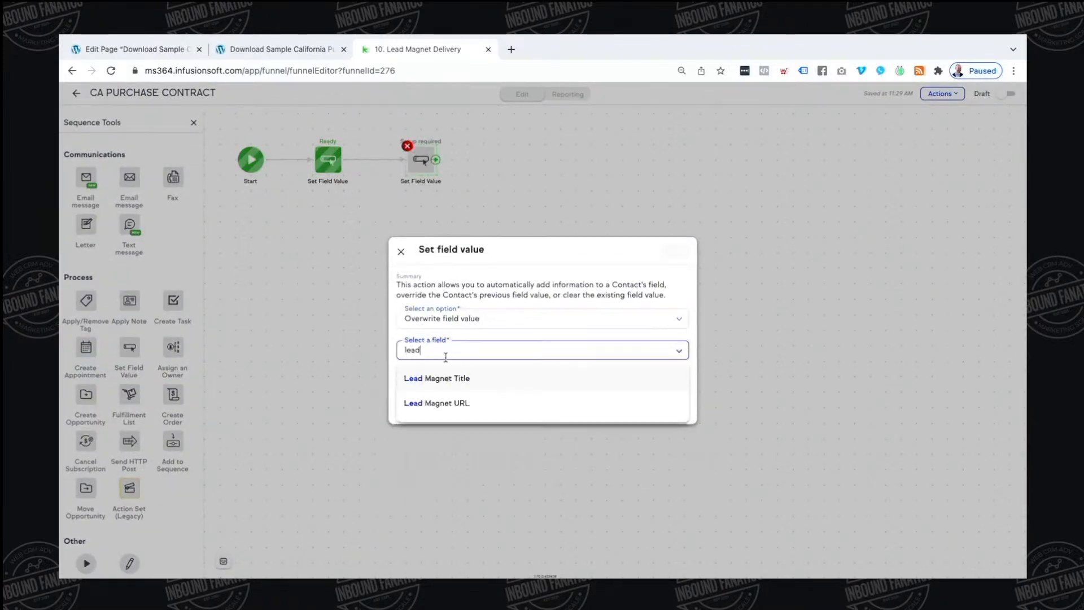
click(450, 404)
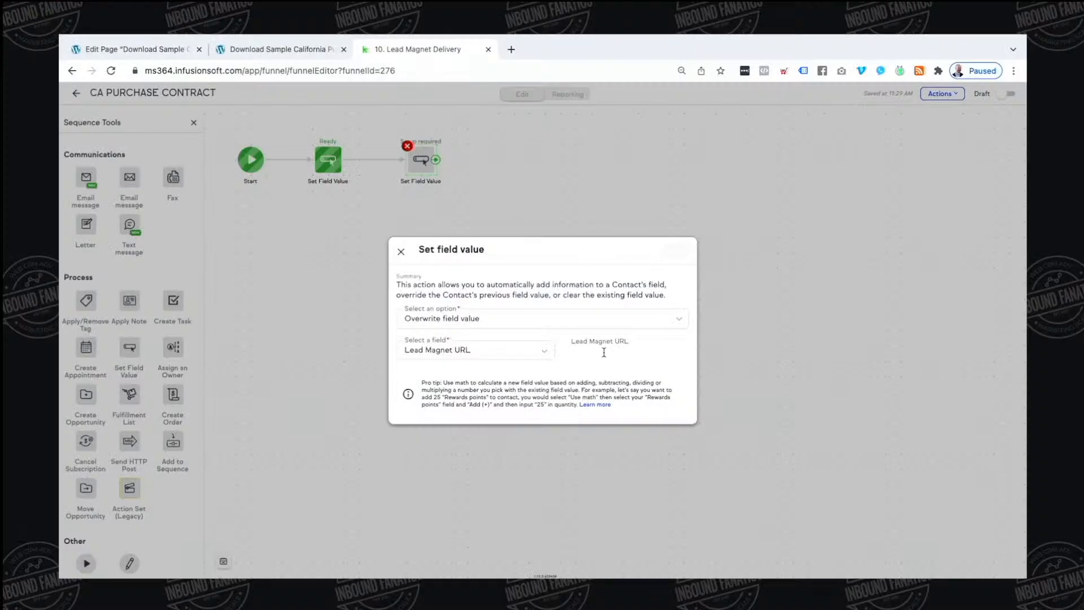
text(inset)
text(Ins)
text(etr PDF LINK HERE)
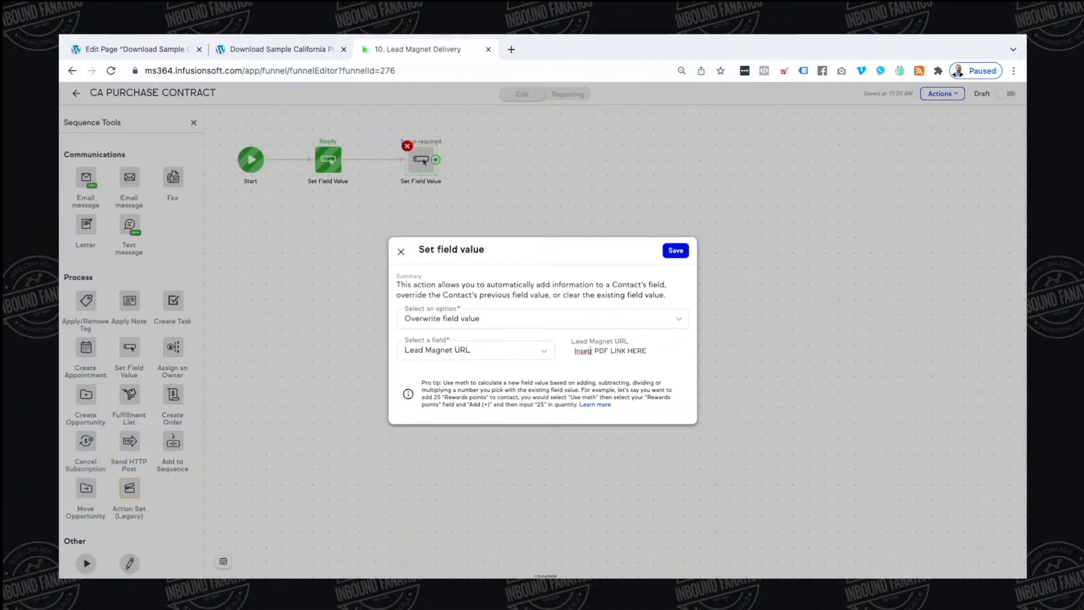
key(BackSpace)
key(BackSpace)
key(BackSpace)
text(ert)
click(679, 251)
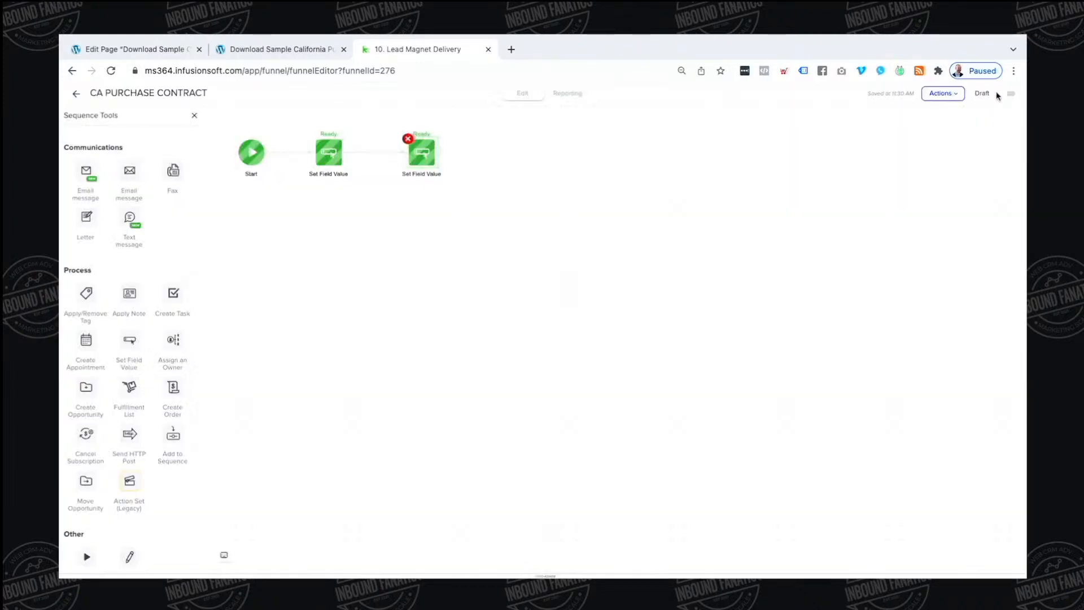
click(1007, 93)
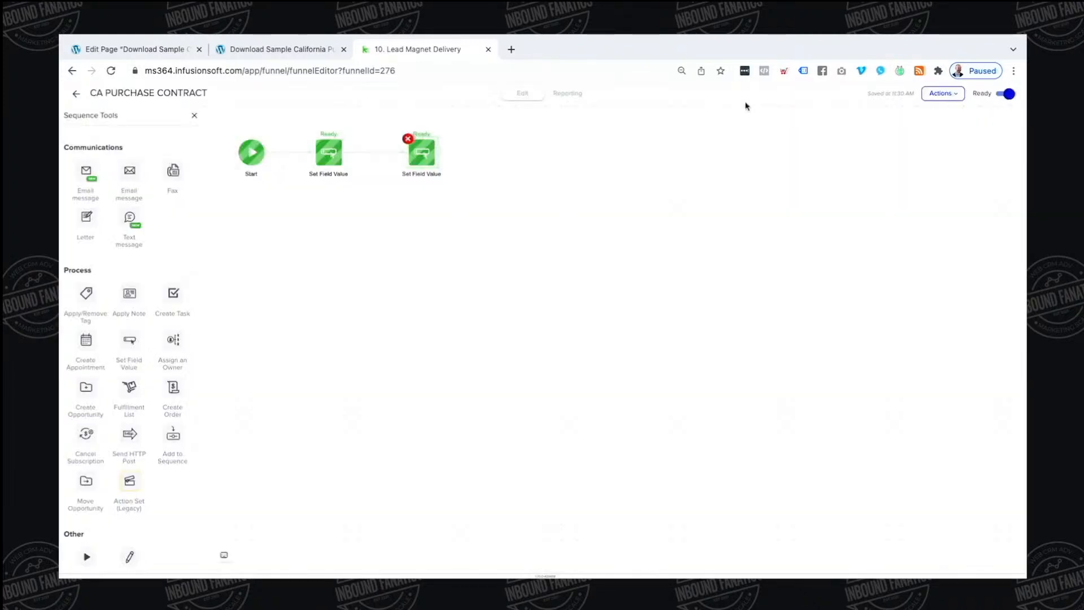
click(76, 94)
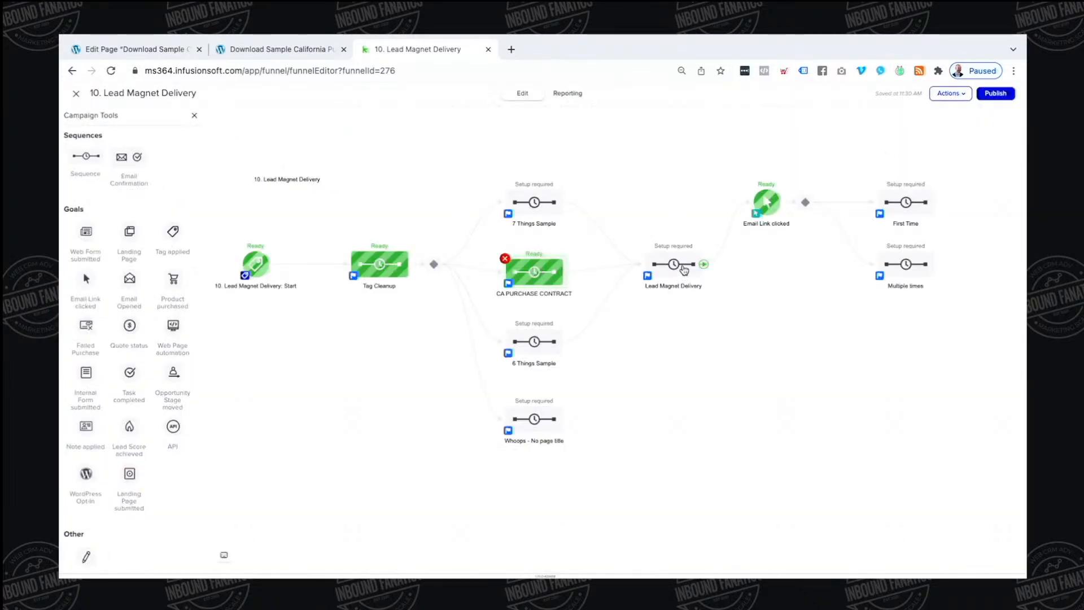
Open and review the Lead Magnet Delivery email, then return to the campaign canvas
double_click(673, 264)
double_click(366, 162)
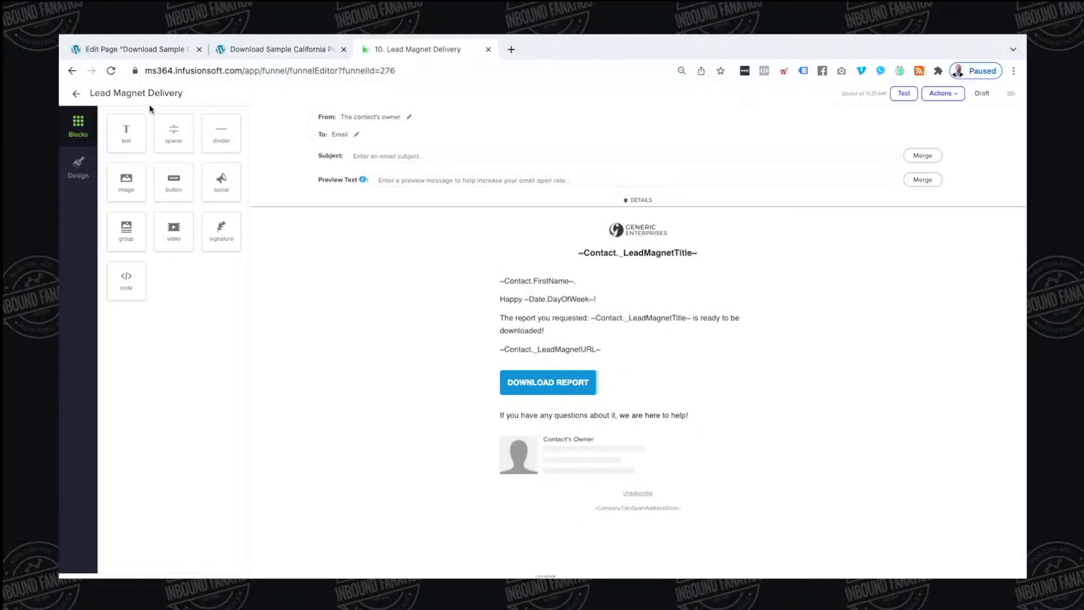
click(75, 94)
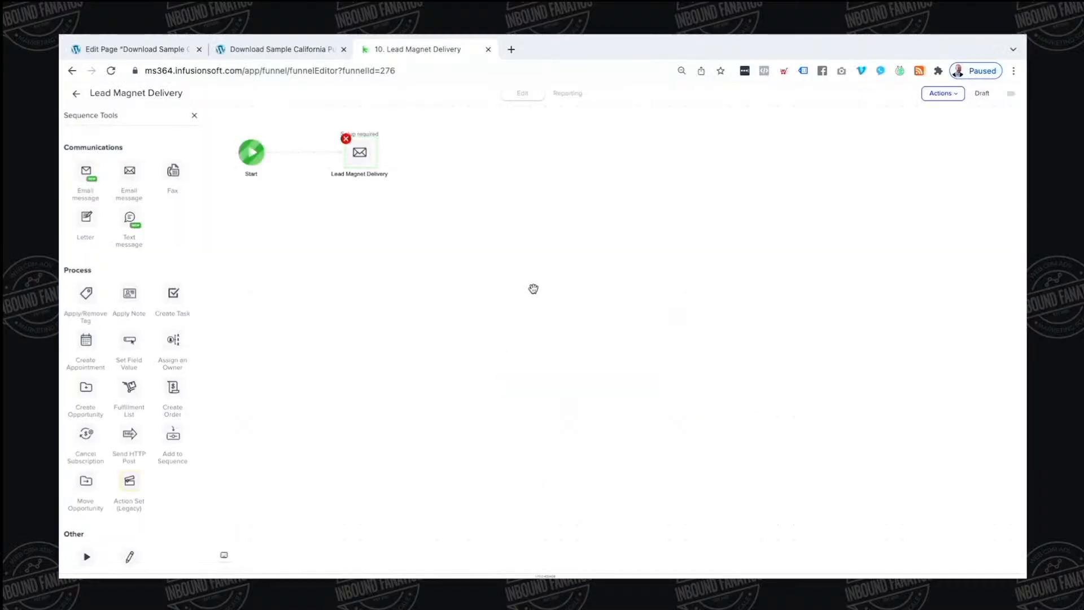
click(77, 95)
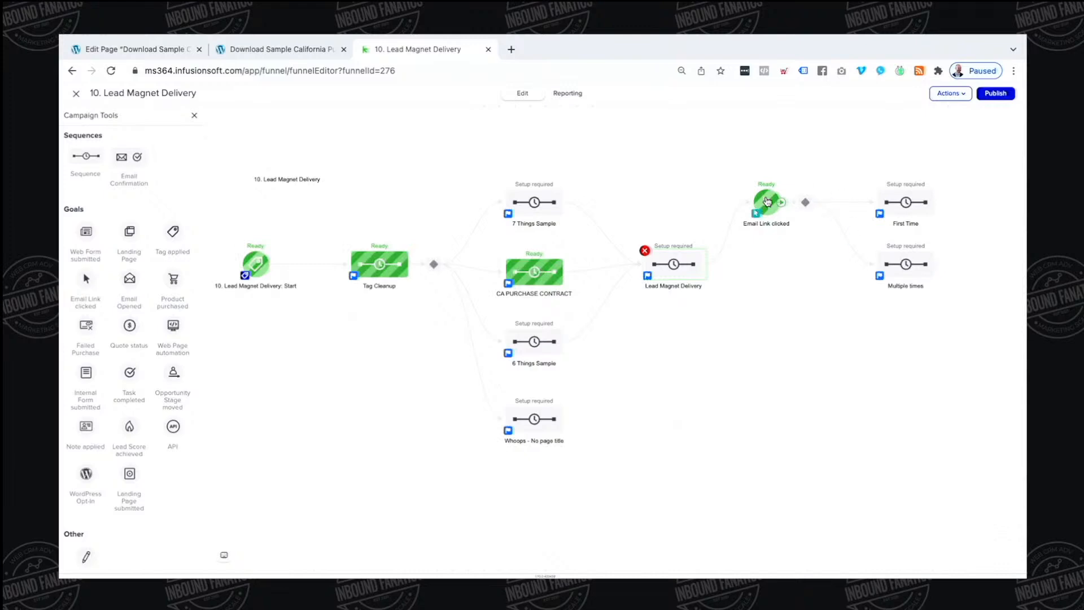
Check the Email Link clicked goal's Download Report link setting
double_click(768, 201)
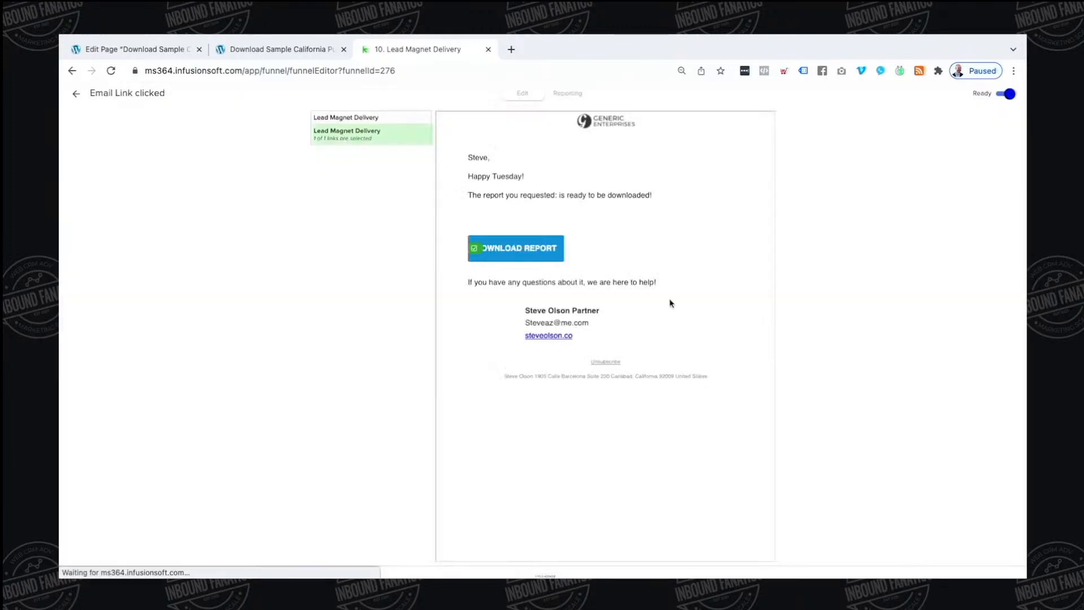
click(476, 251)
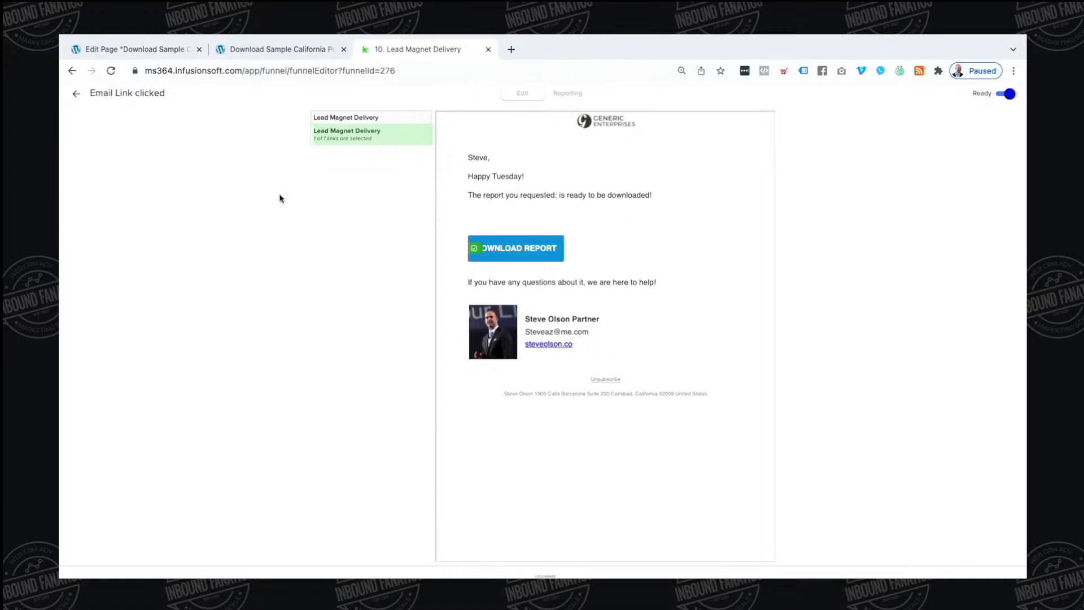
click(79, 96)
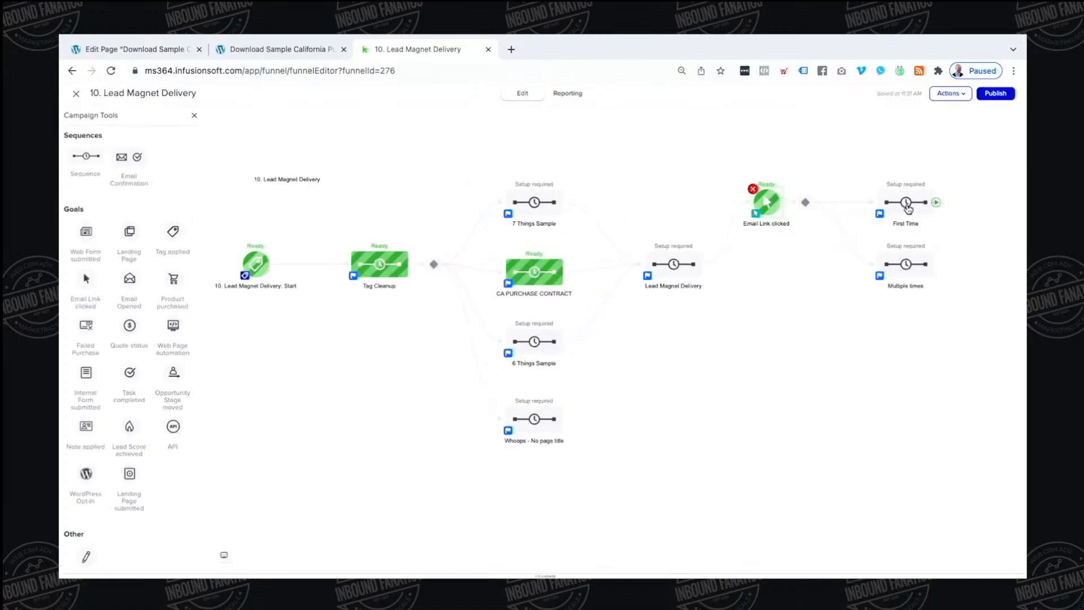
click(913, 207)
Add an email after Apply 1 Tag in First Time and start it from the plain text template
click(956, 219)
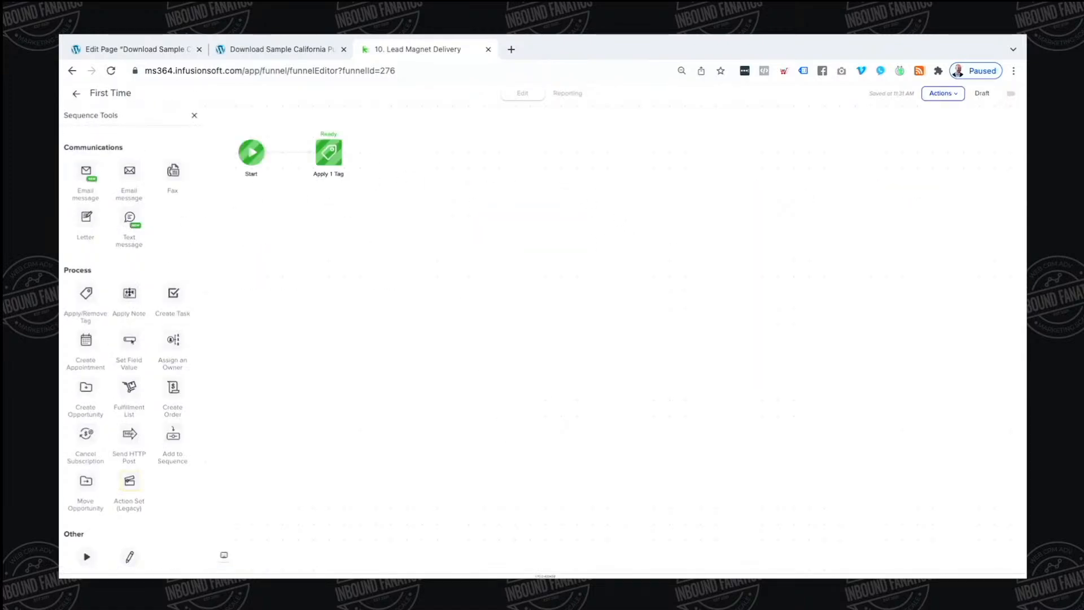
drag(129, 170, 411, 148)
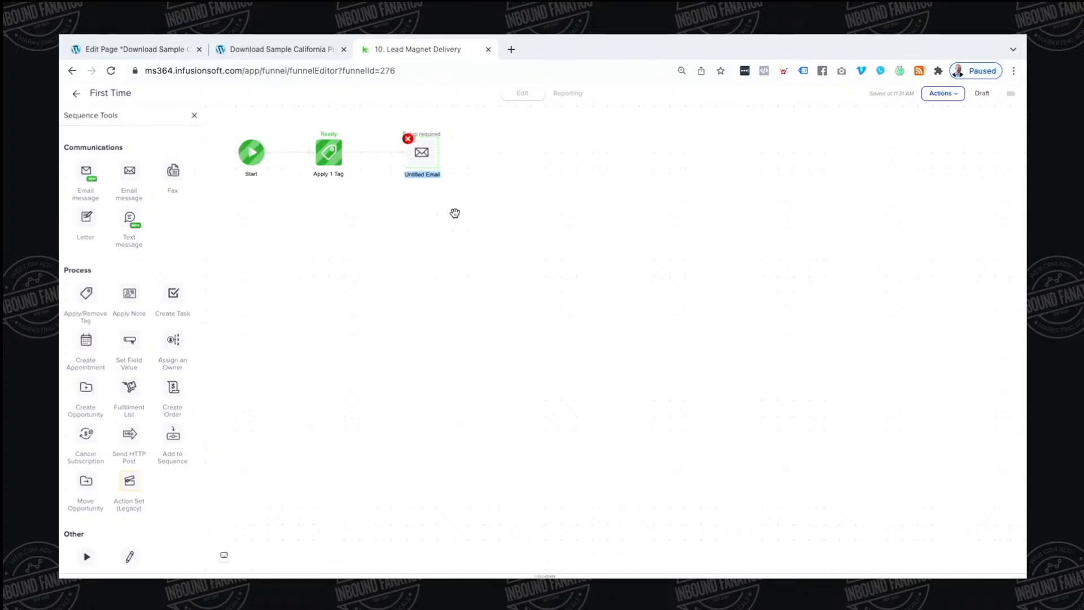
right_click(421, 157)
click(549, 157)
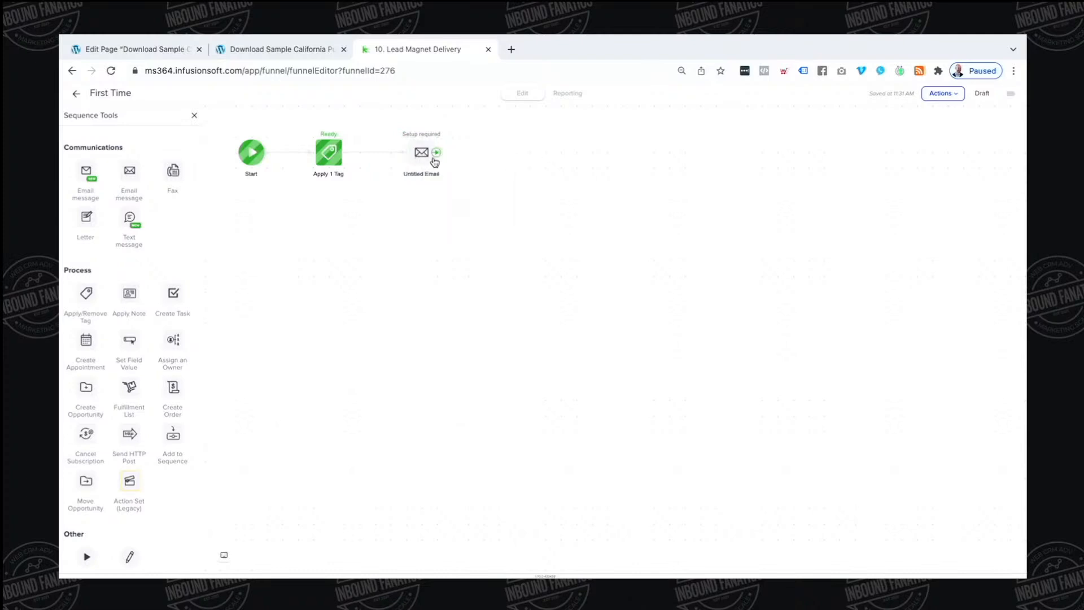
right_click(432, 158)
click(446, 167)
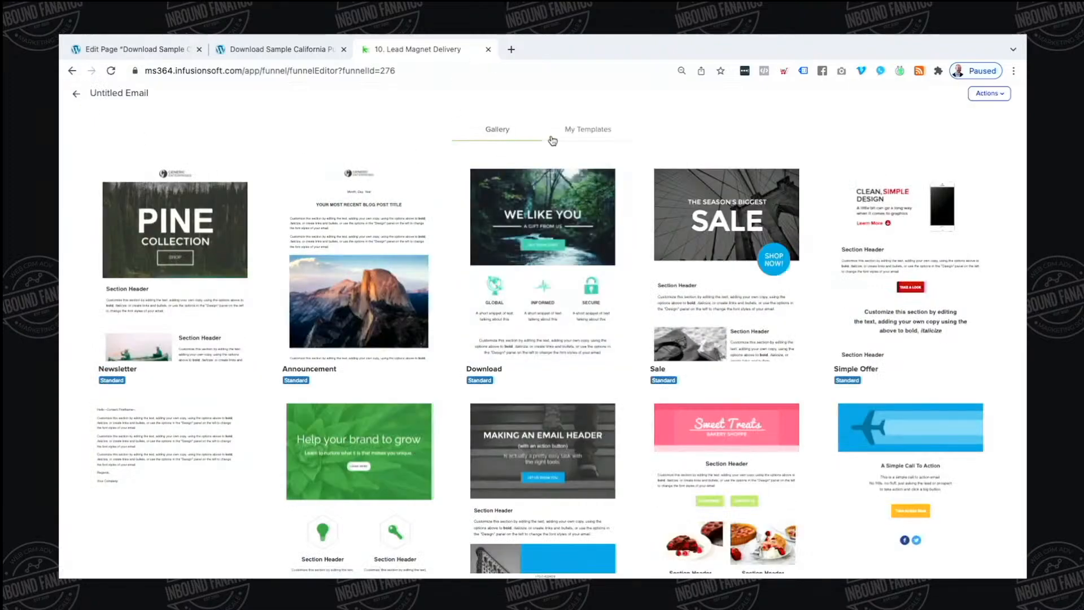
click(574, 130)
click(486, 131)
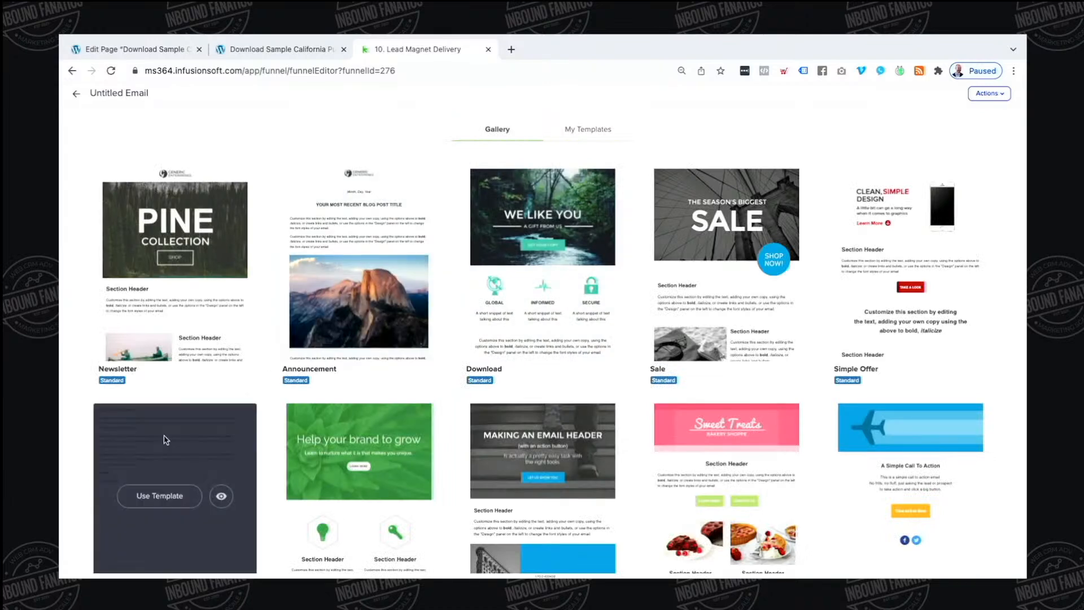
click(167, 500)
click(435, 301)
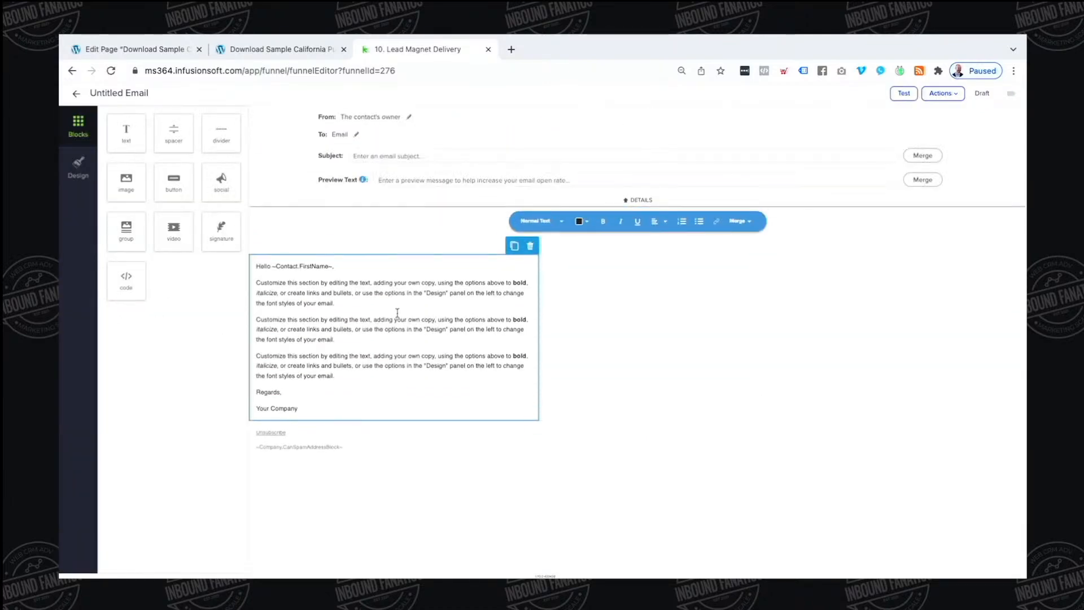
Set the email's Normal Text size to 15 in the design settings
click(78, 167)
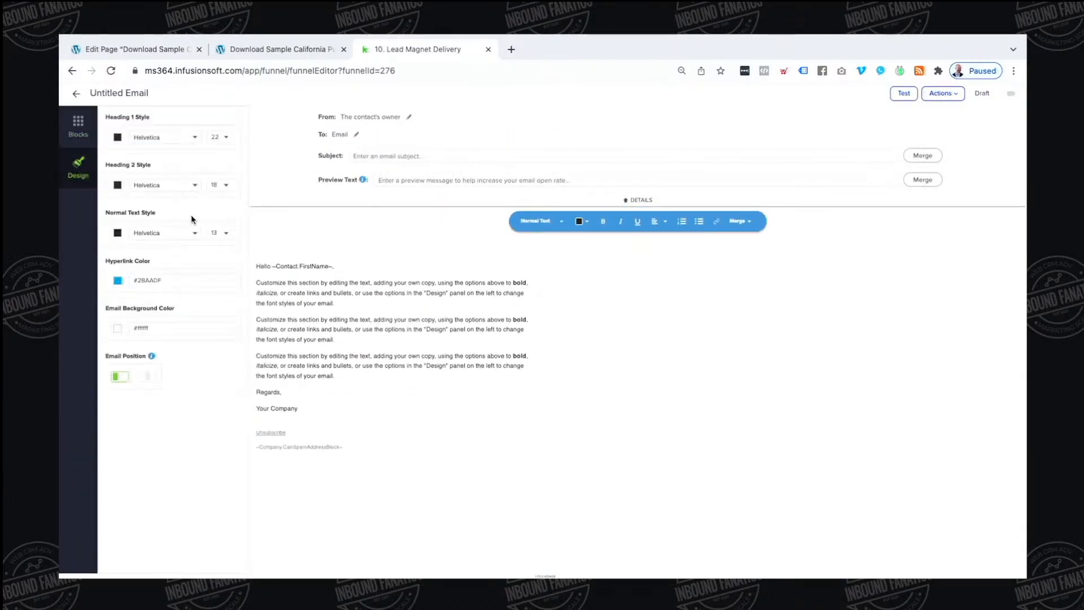
click(221, 232)
click(222, 276)
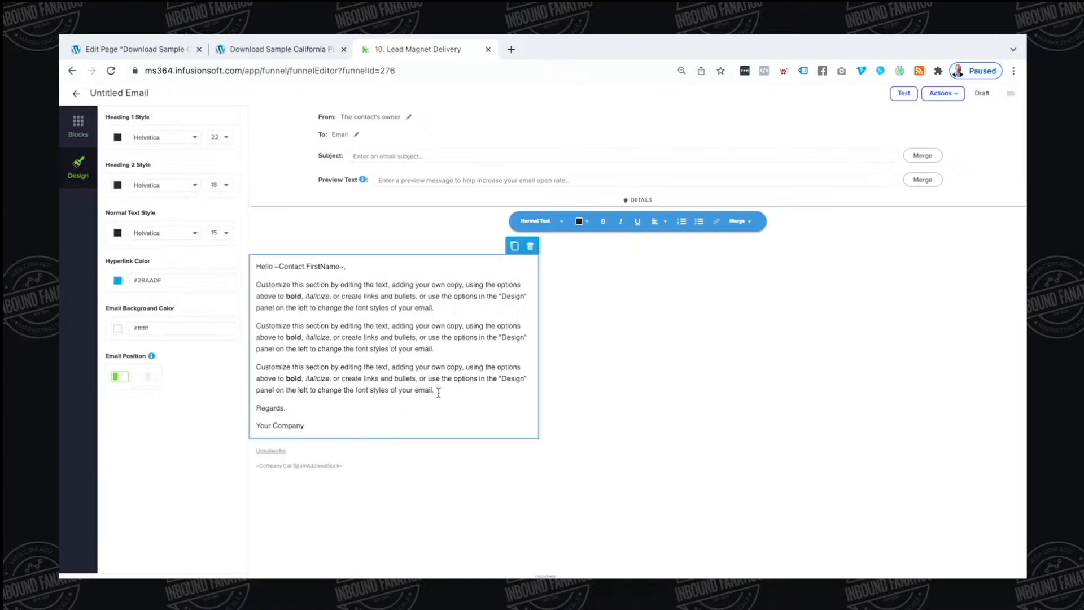
Delete the placeholder paragraphs and Hello, and replace Regards with 'I noticed you downloaded the report'
drag(439, 392, 251, 284)
key(BackSpace)
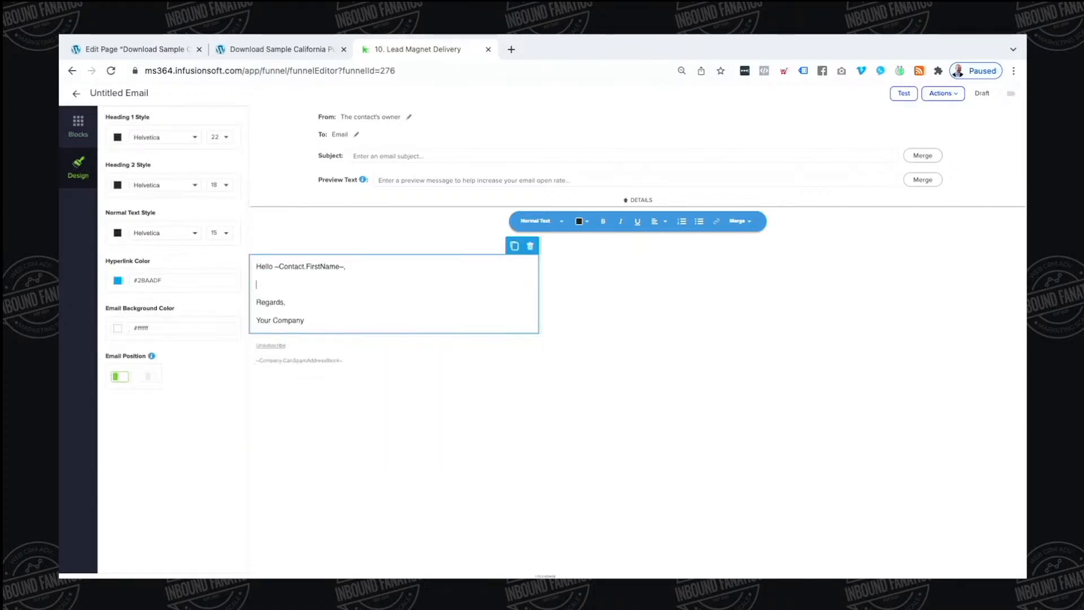
key(BackSpace)
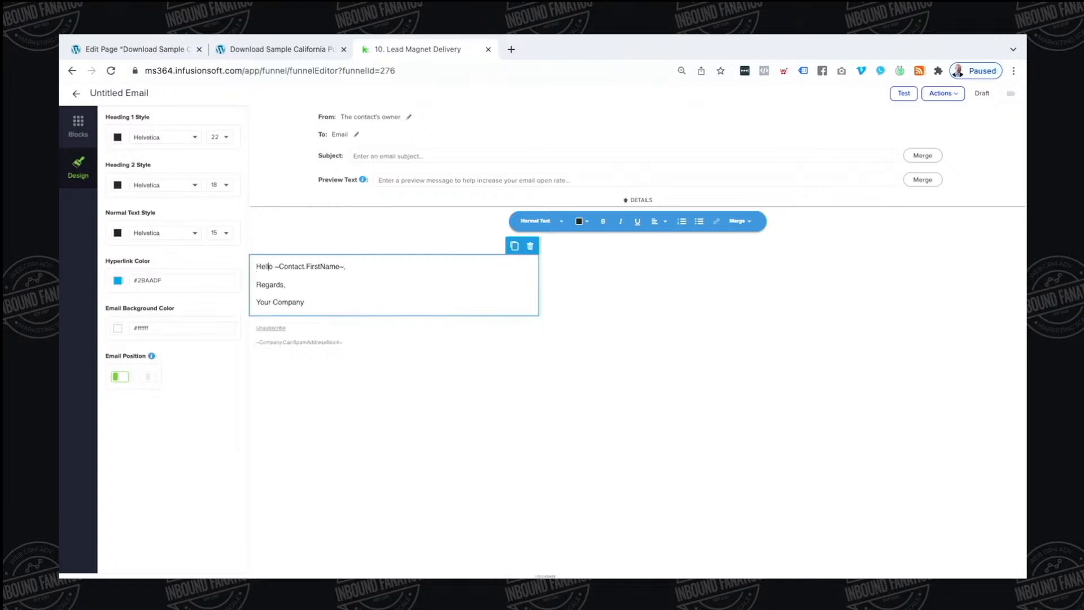
key(BackSpace)
key(BackSpace)
key(BackSpace)
key(BackSpace)
key(BackSpace)
drag(284, 286, 249, 292)
text(I noticed you donloae)
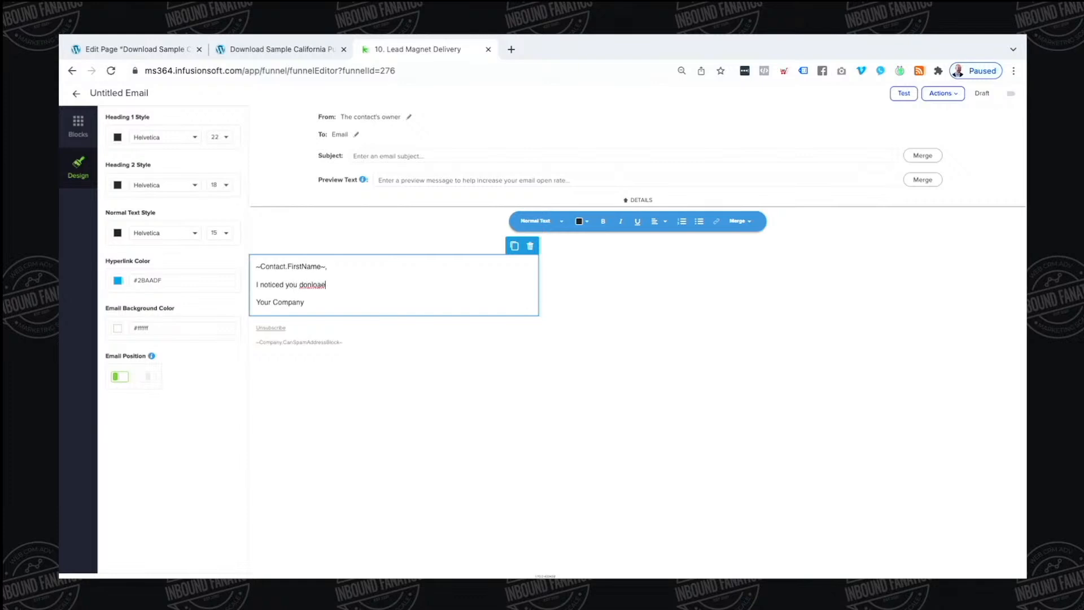
key(BackSpace)
key(BackSpace)
key(BackSpace)
text(nloaded the repo)
Insert the Lead Magnet Title merge field into the body and start a new paragraph
click(740, 221)
text(lead)
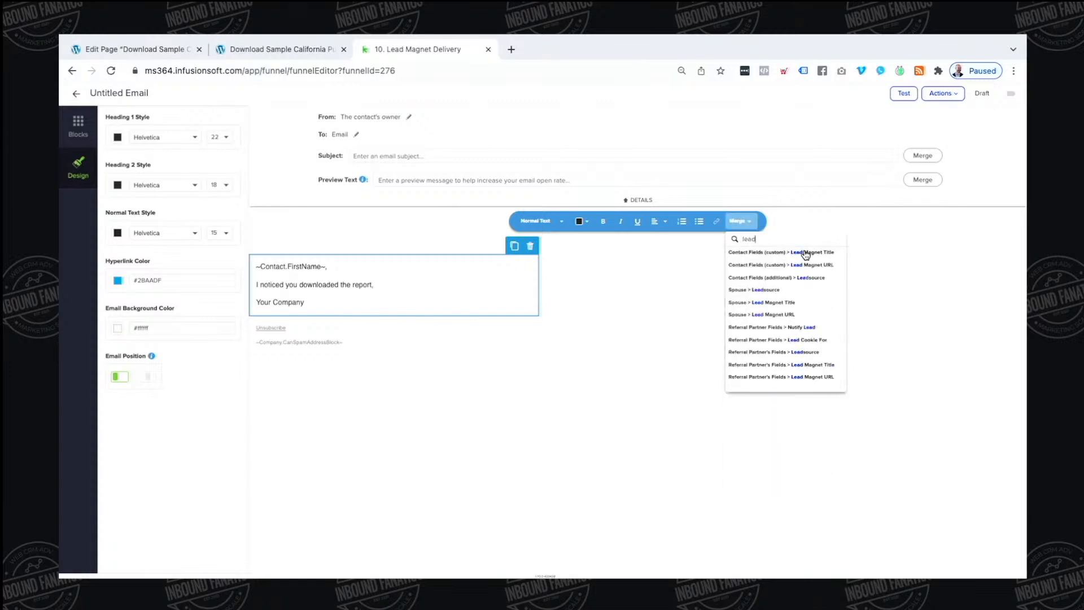
click(805, 253)
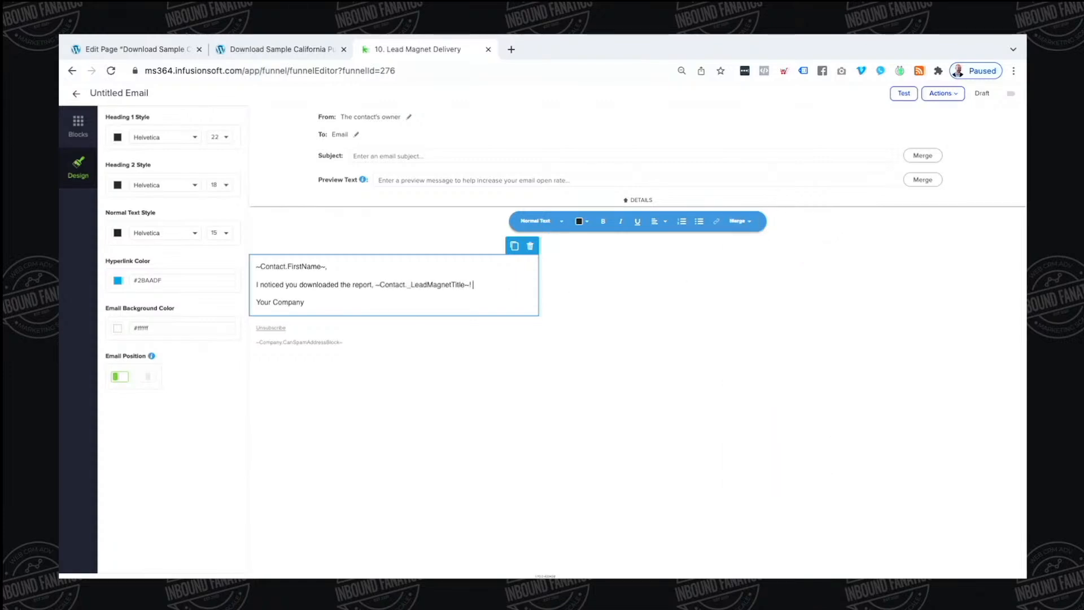
key(Return)
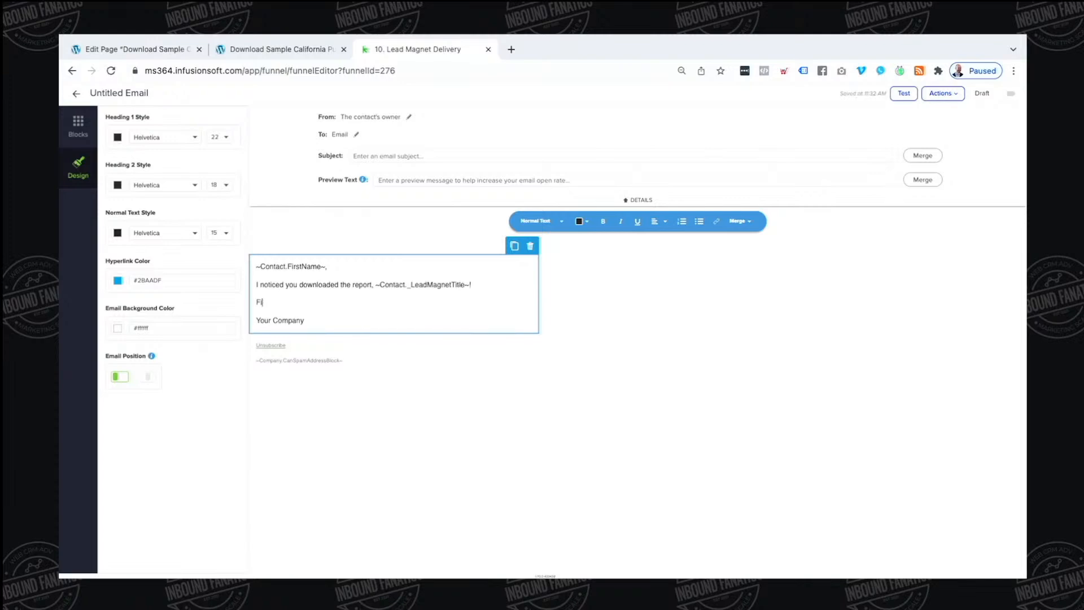
Add paragraphs asking about questions and offering a no-obligation, totally free strategy call
text(First off, you you have any questions ab)
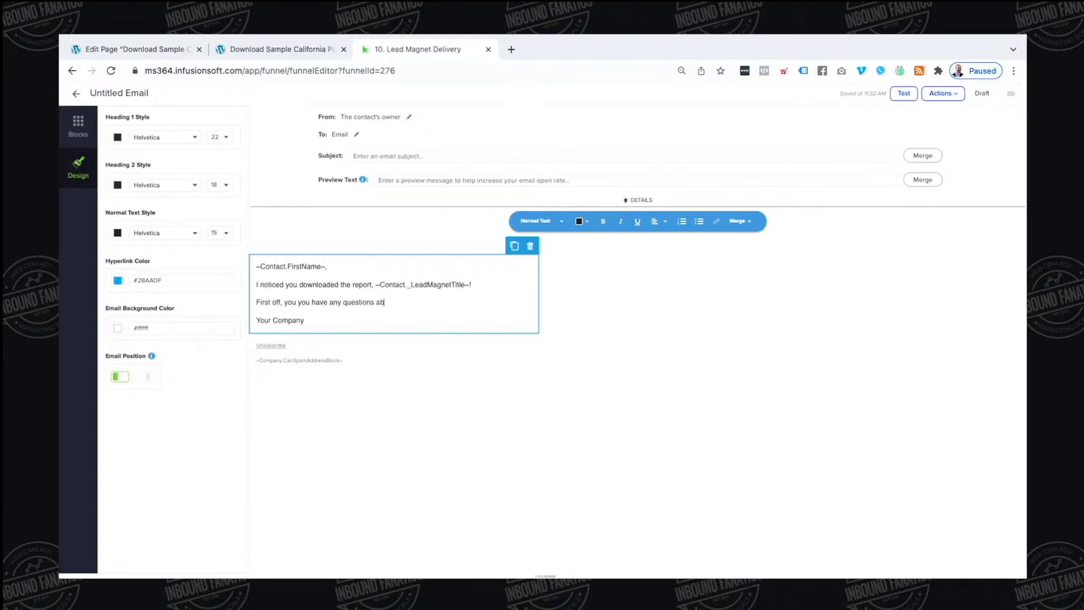
text(out it?)
key(Return)
text(Secondly, )
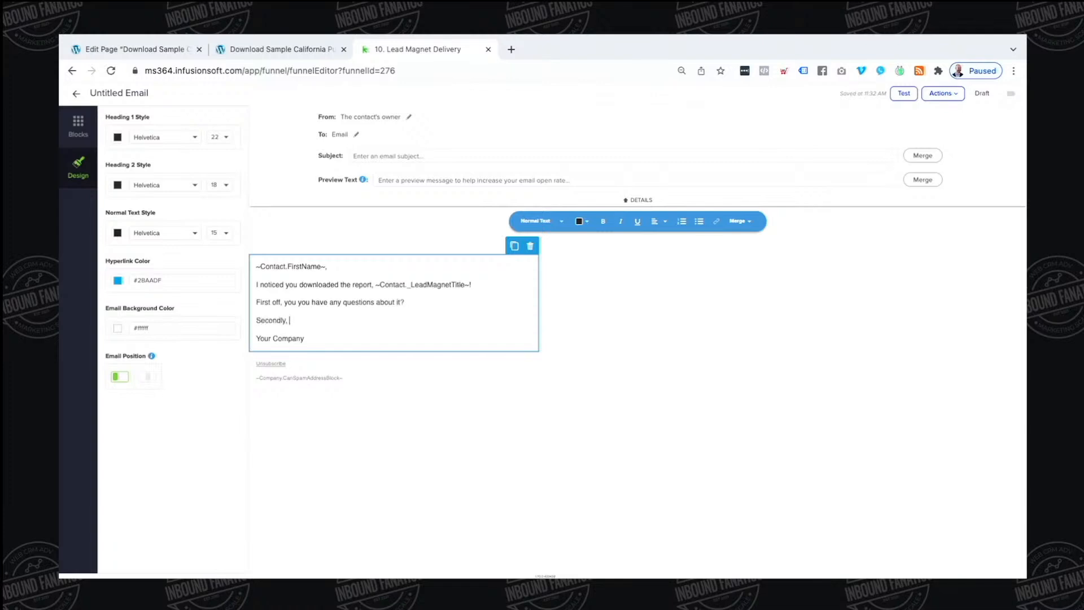
text(I have a few times open this week to strategize)
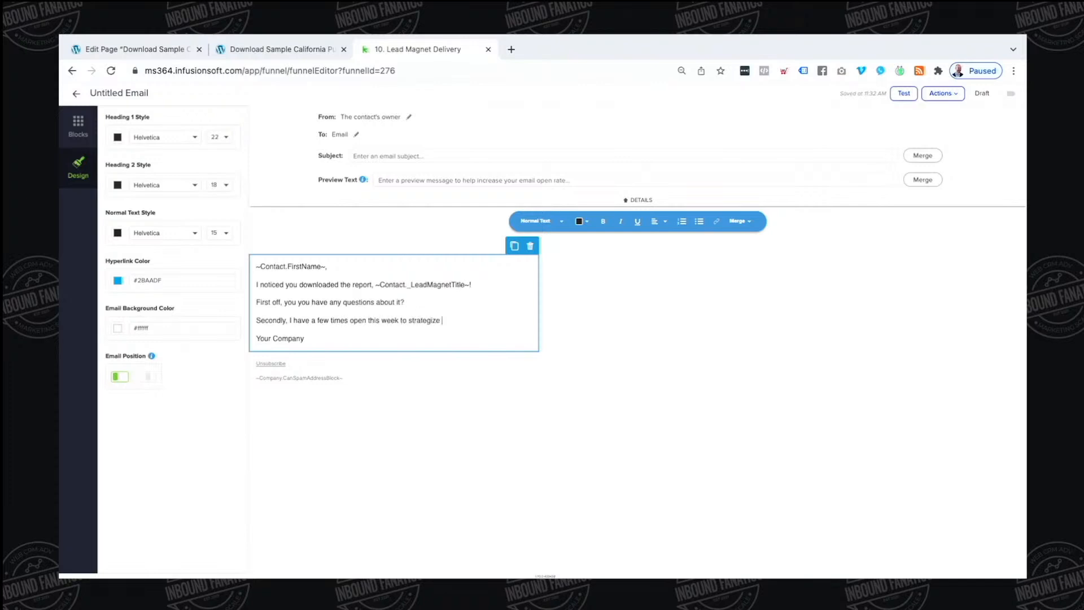
text( on making a move in today's crazy m)
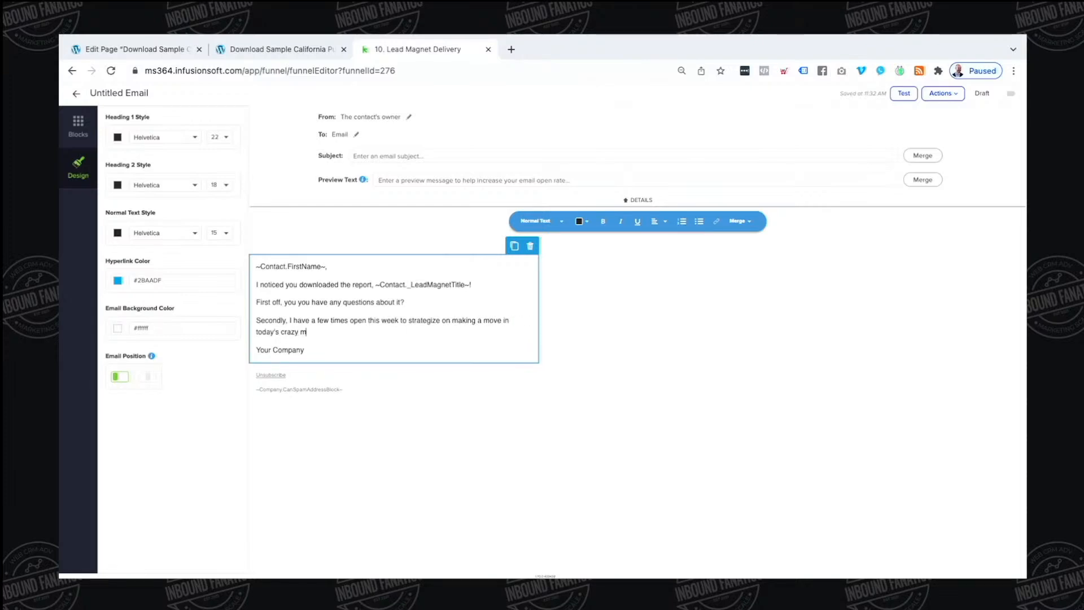
text(arket. sre you)
key(BackSpace)
key(BackSpace)
key(BackSpace)
key(BackSpace)
text(open to a)
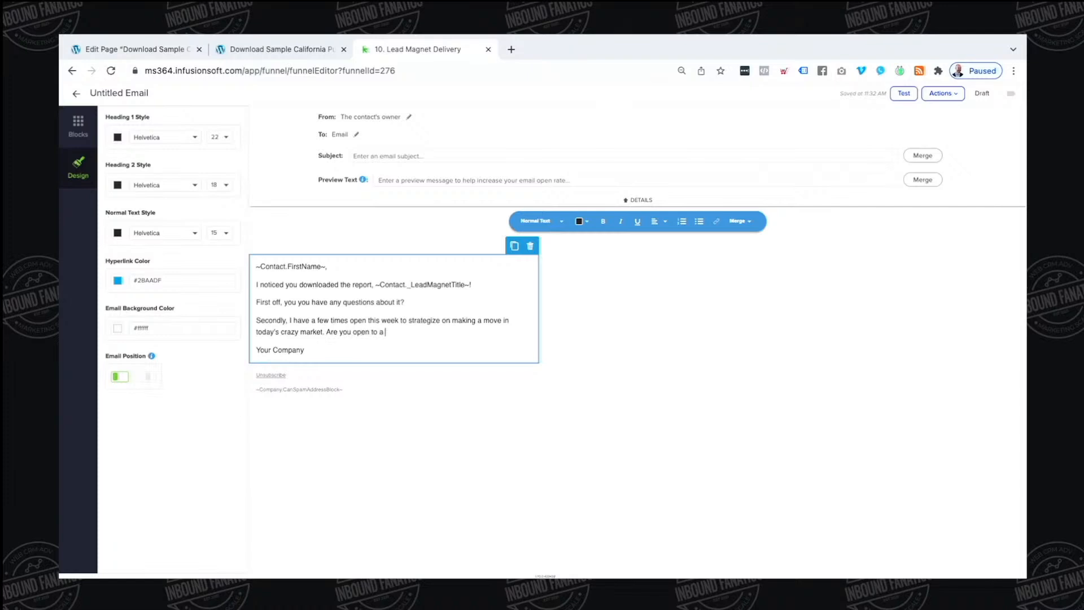
text( no obligation, totally free strategy call)
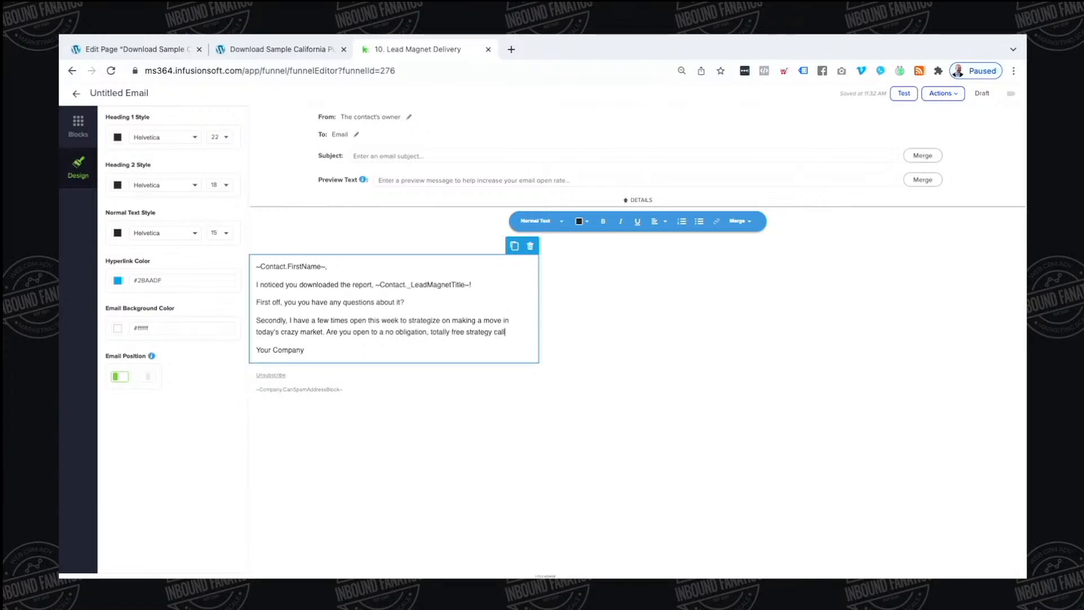
text(?)
key(Return)
Replace the Your Company line with the sign-off '- Name'
click(337, 373)
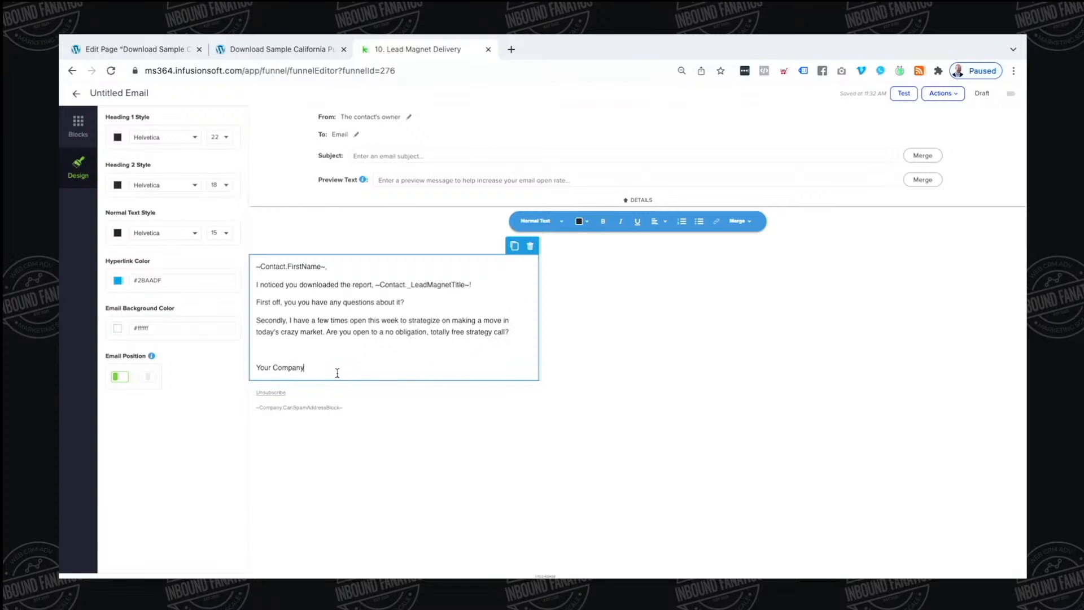
drag(337, 373, 223, 370)
key(BackSpace)
text(- Name)
Add a Contact's Owner signature block below the email text
click(79, 126)
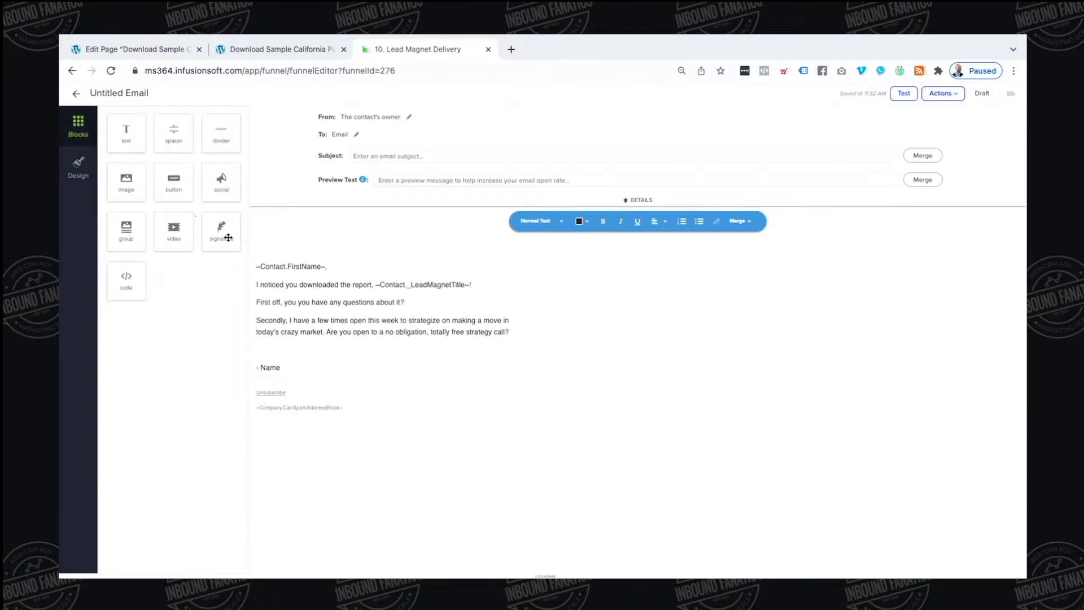
mouse_move(223, 231)
mouse_down()
mouse_move(339, 443)
mouse_move(326, 355)
mouse_move(345, 399)
mouse_up()
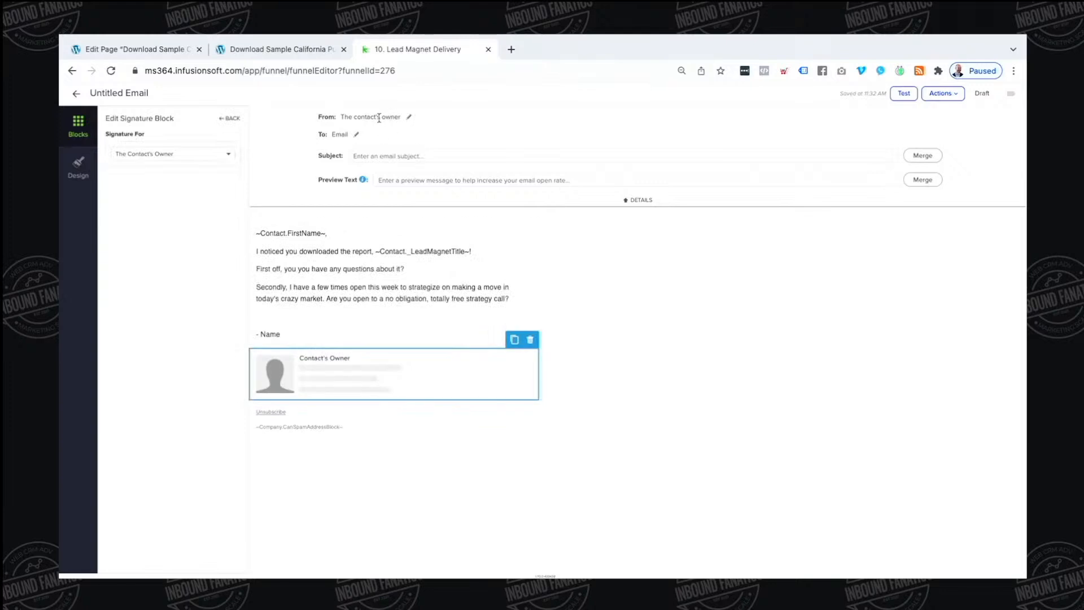
click(389, 156)
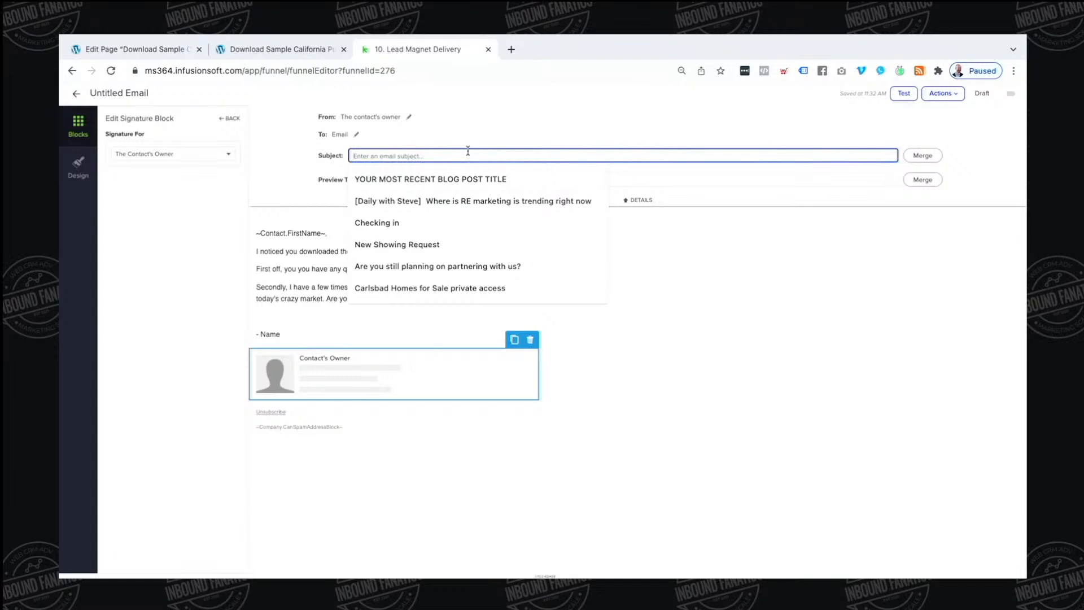
click(482, 262)
Make the subject the Lead Magnet Title merge field followed by '- What did you think?'
click(477, 252)
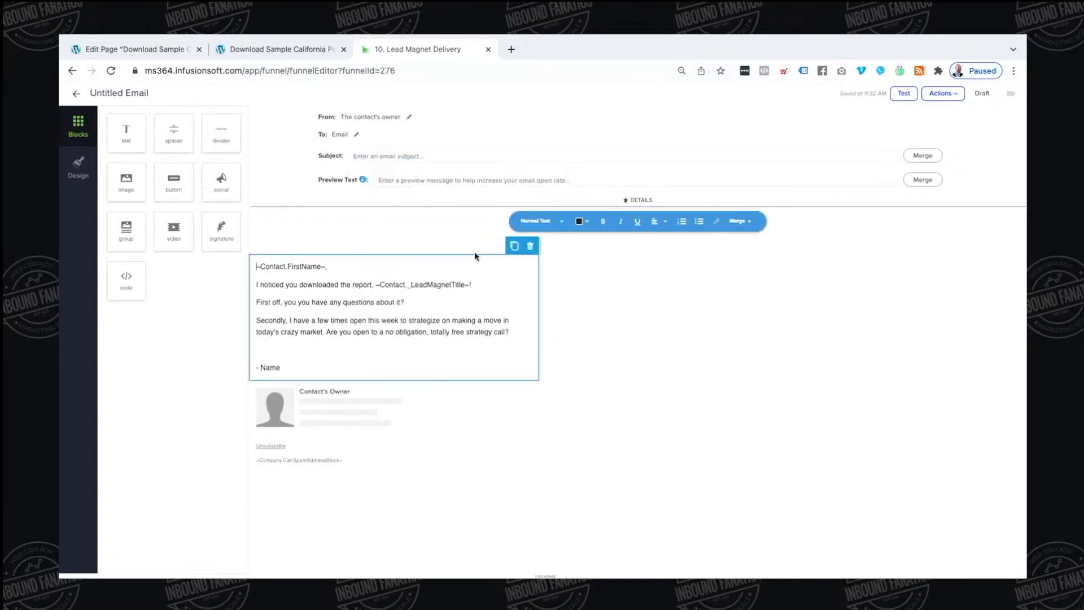
drag(375, 287, 472, 287)
key(super+c)
click(395, 156)
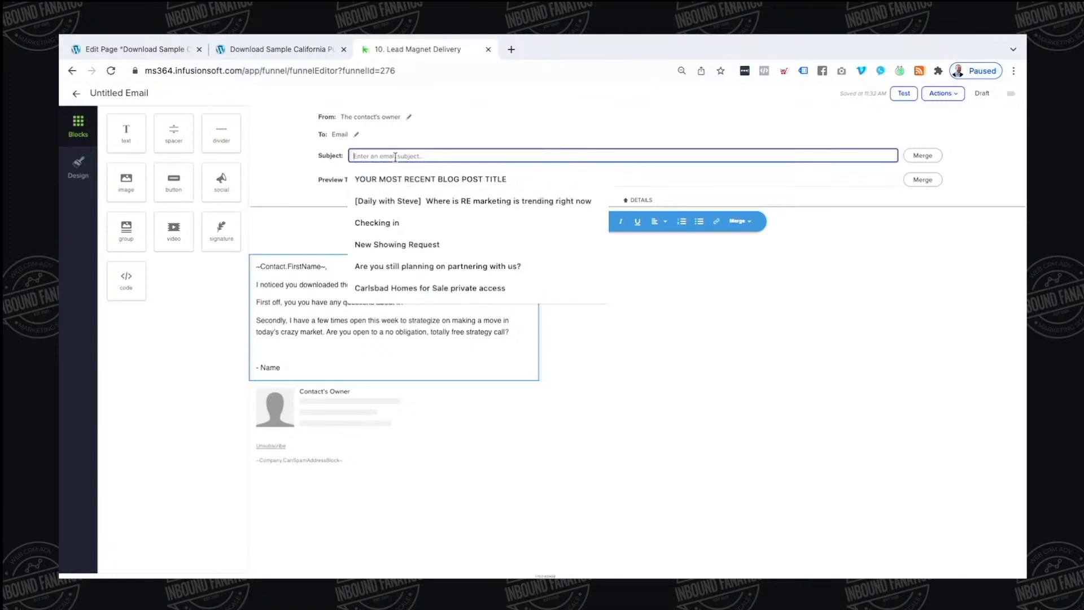
key(super+v)
text(- )
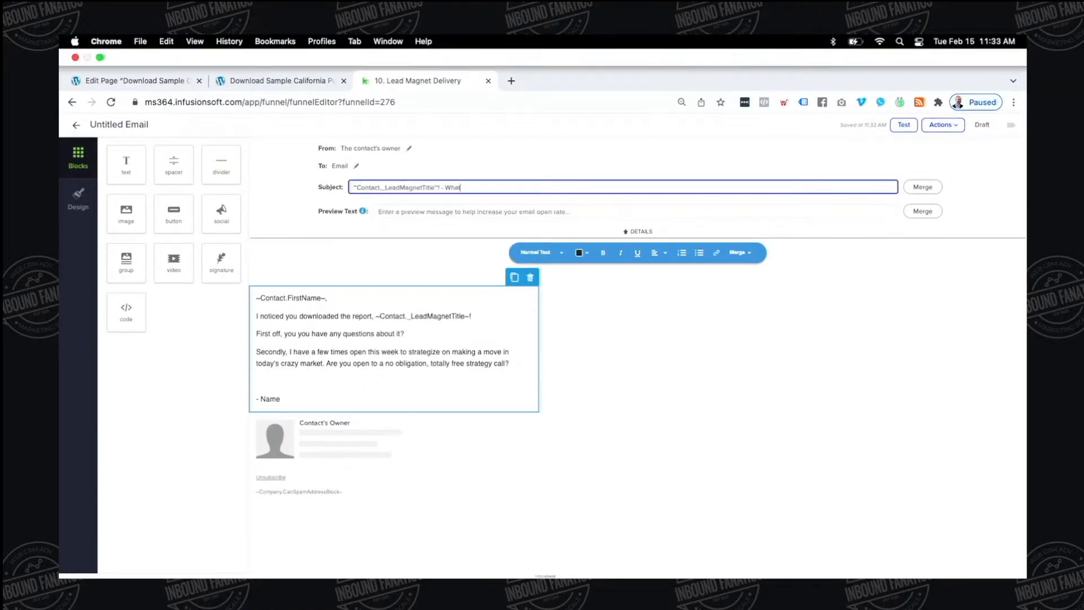
text(What did you think?)
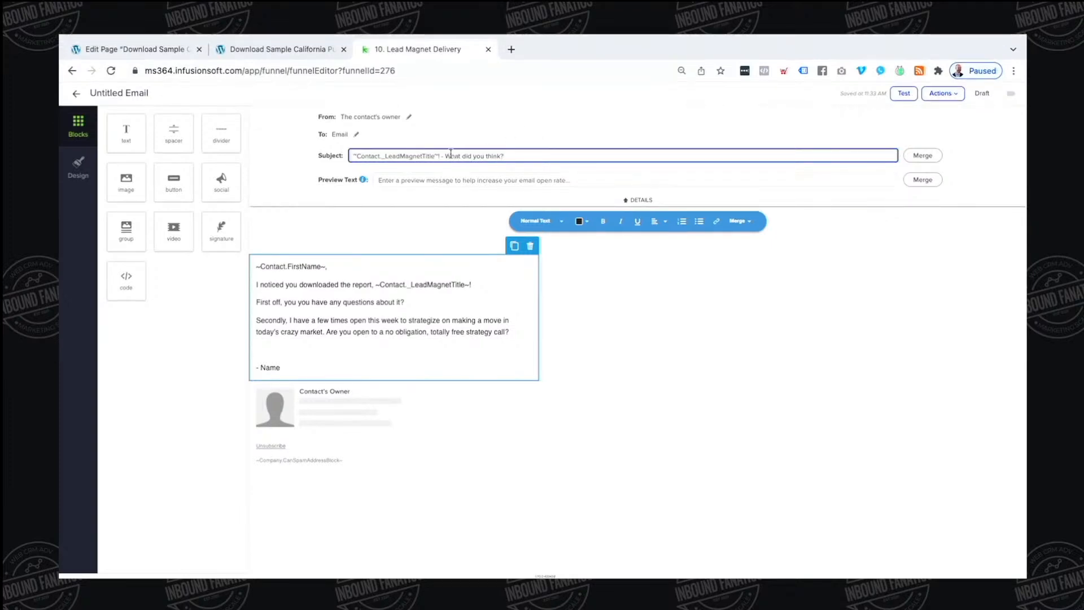
click(440, 155)
key(BackSpace)
click(629, 259)
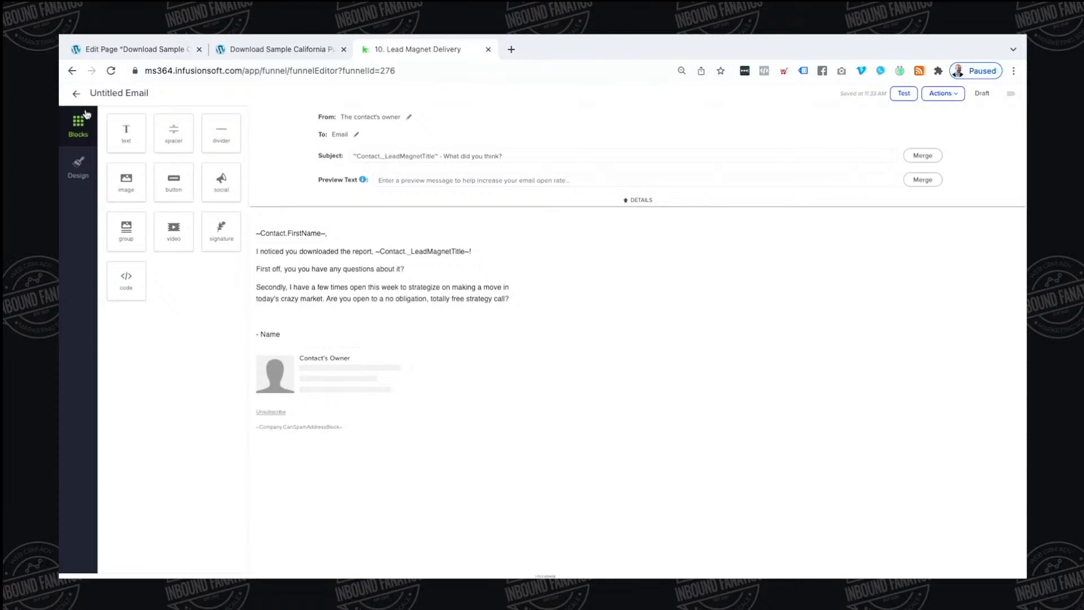
Return to the campaign canvas, review the Decision Diamond rules, and open the Multiple times sequence
click(76, 94)
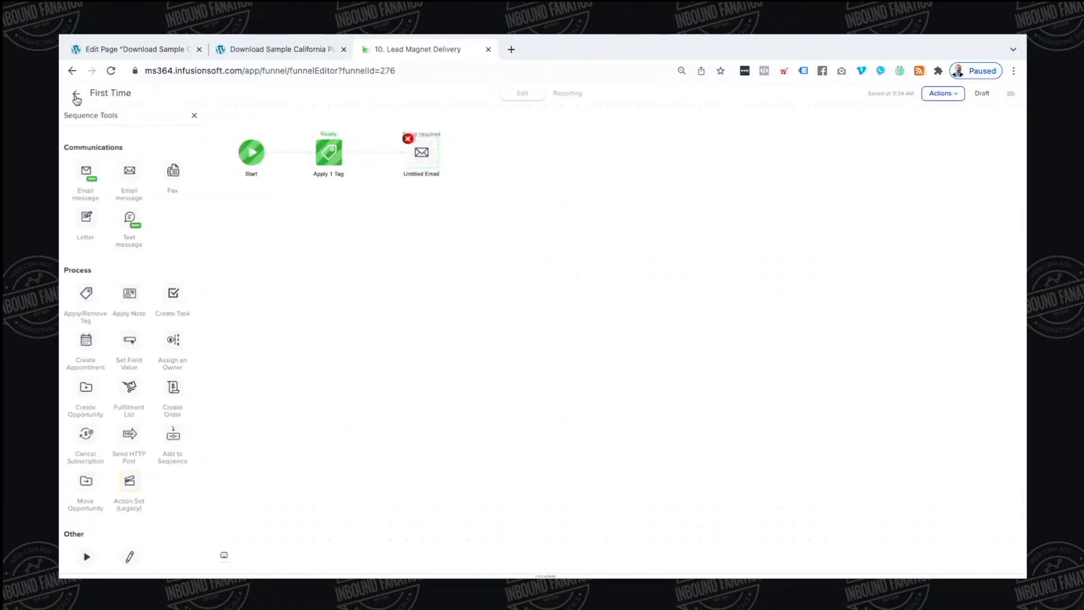
click(77, 96)
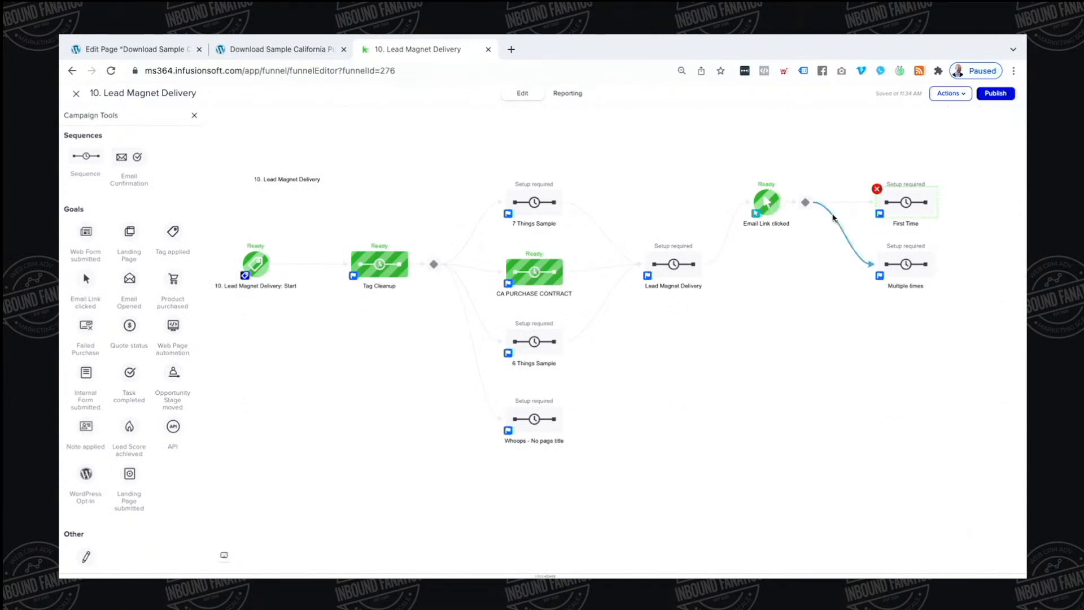
click(802, 205)
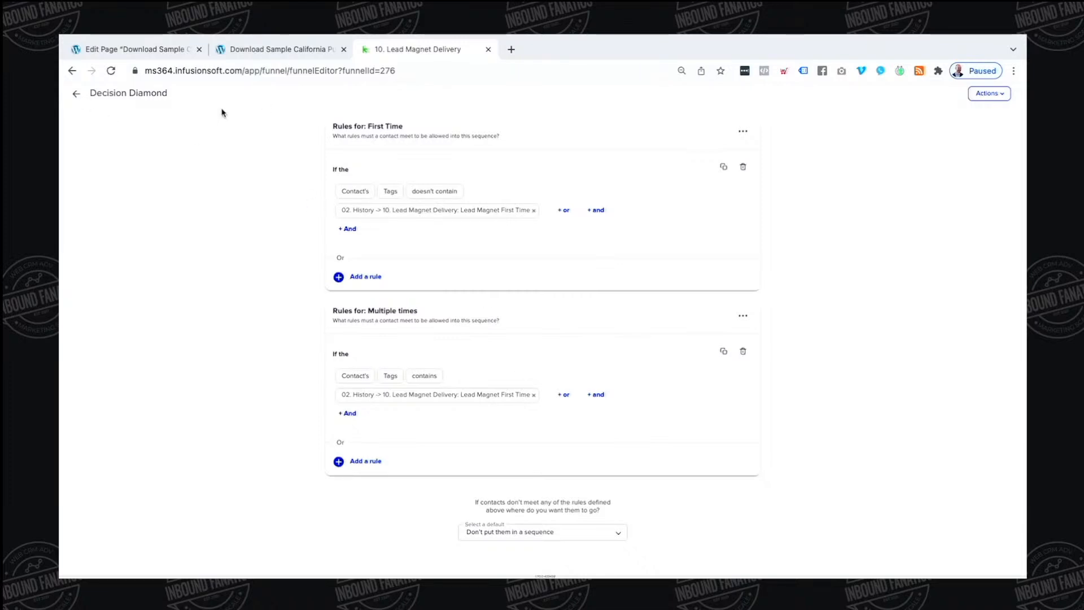
click(74, 97)
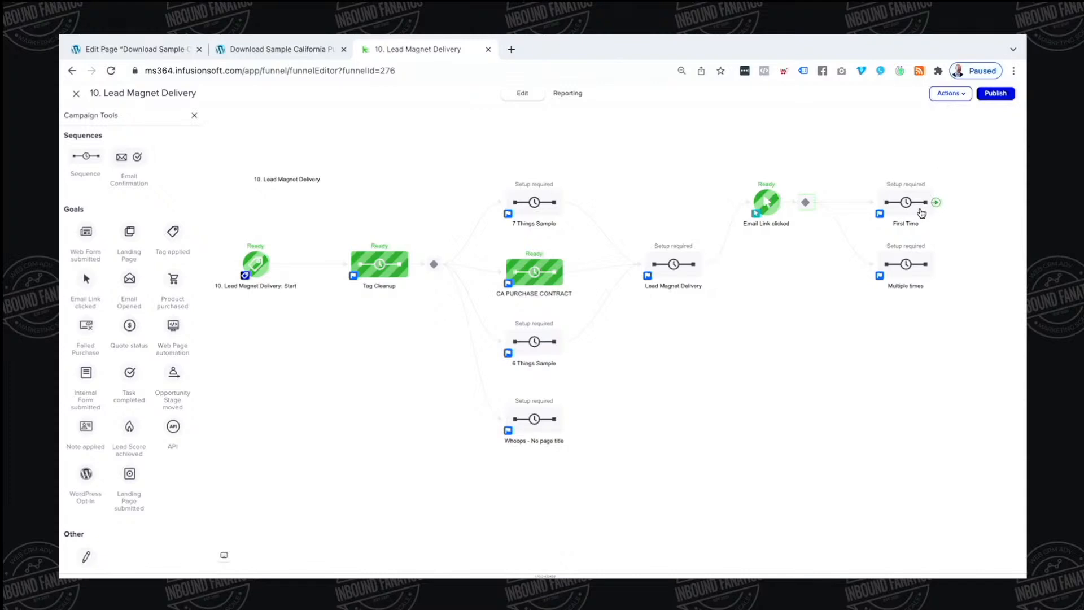
click(806, 210)
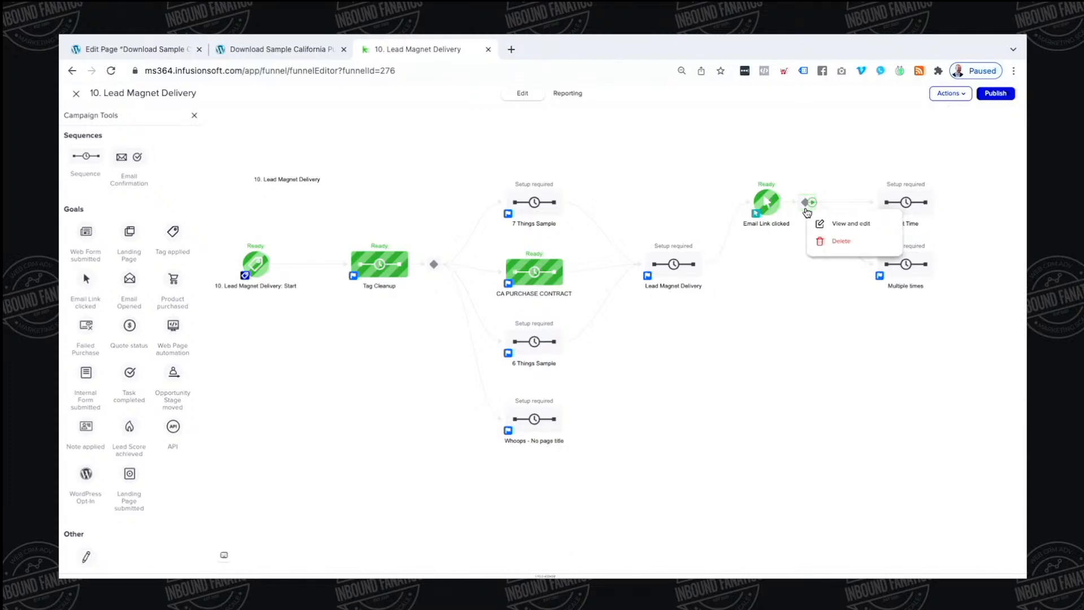
click(800, 330)
double_click(806, 209)
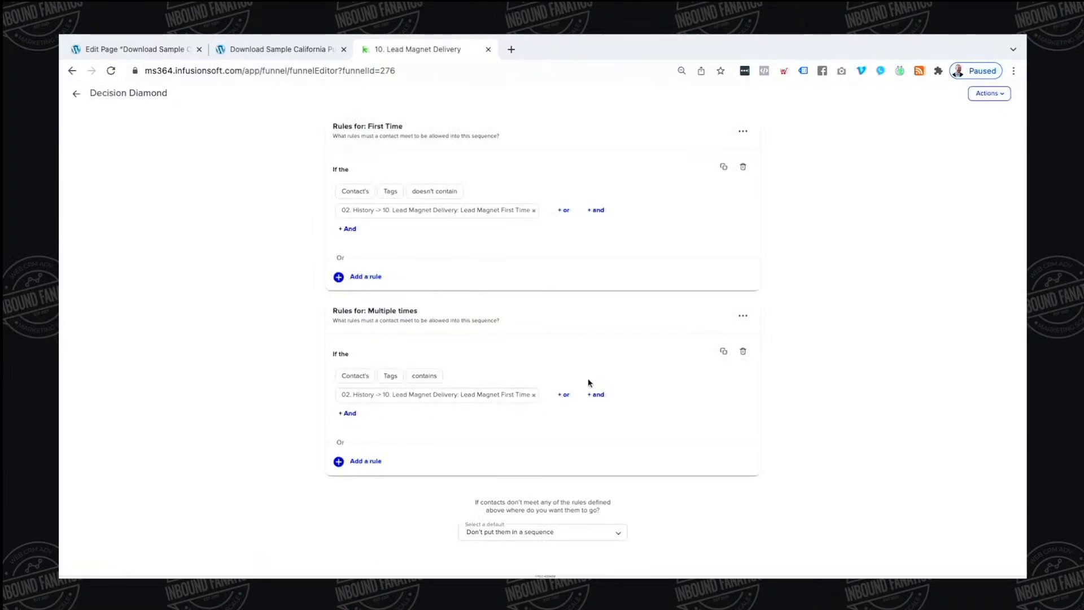
click(76, 93)
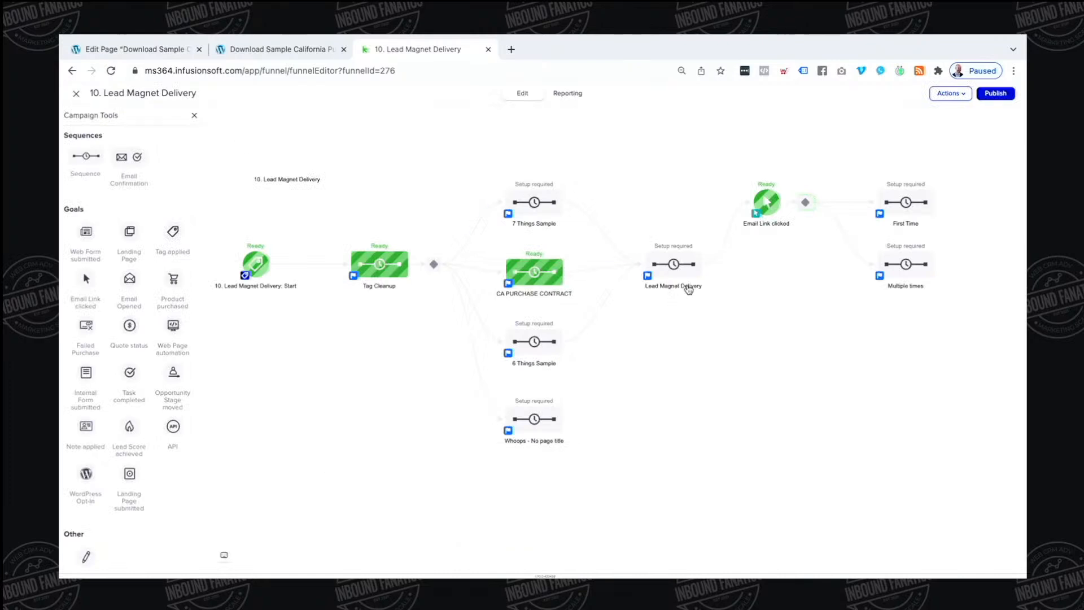
double_click(902, 264)
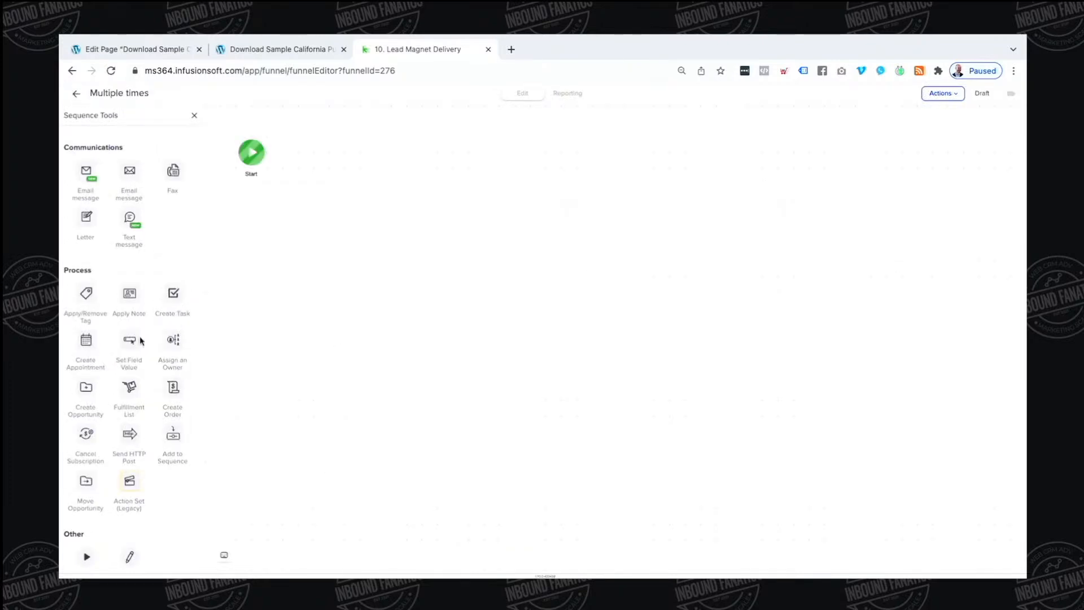
Add a tag step and a blank-template email to the Multiple times sequence
drag(86, 291, 116, 303)
drag(129, 170, 330, 153)
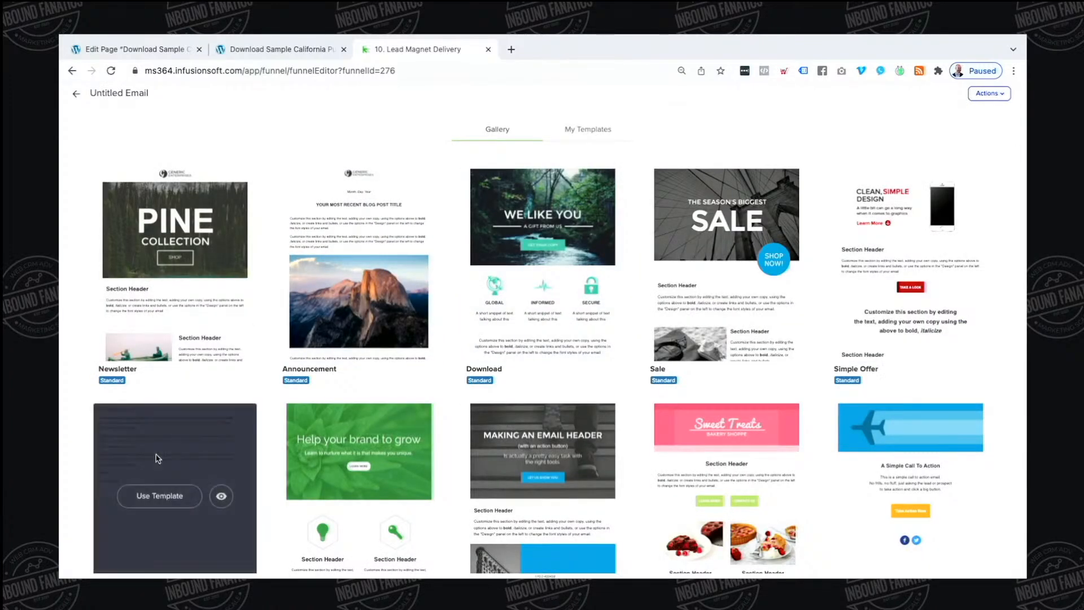
click(159, 496)
click(342, 353)
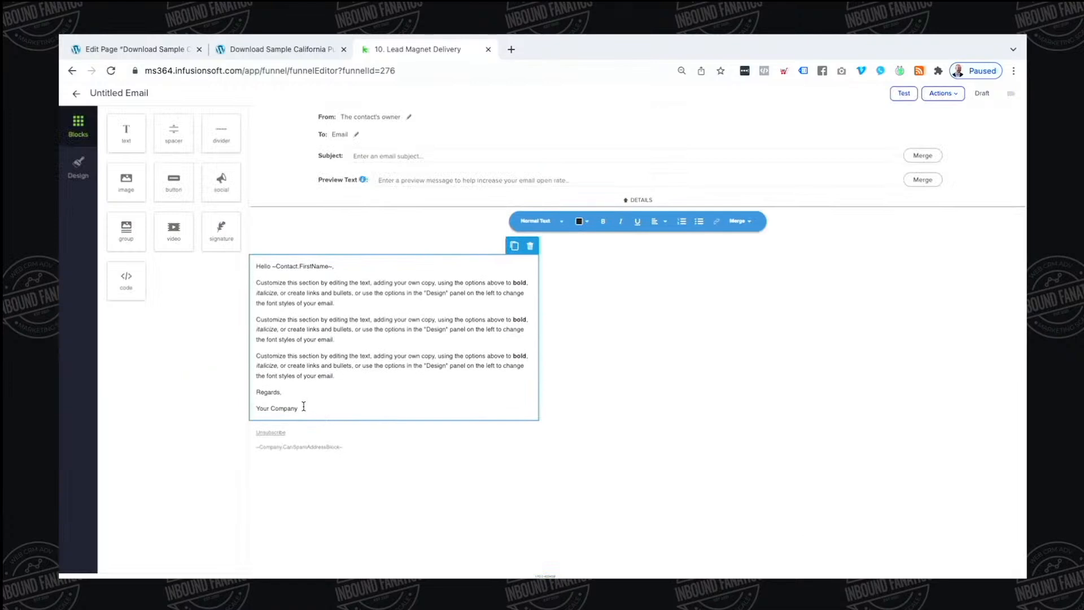
drag(304, 407, 244, 288)
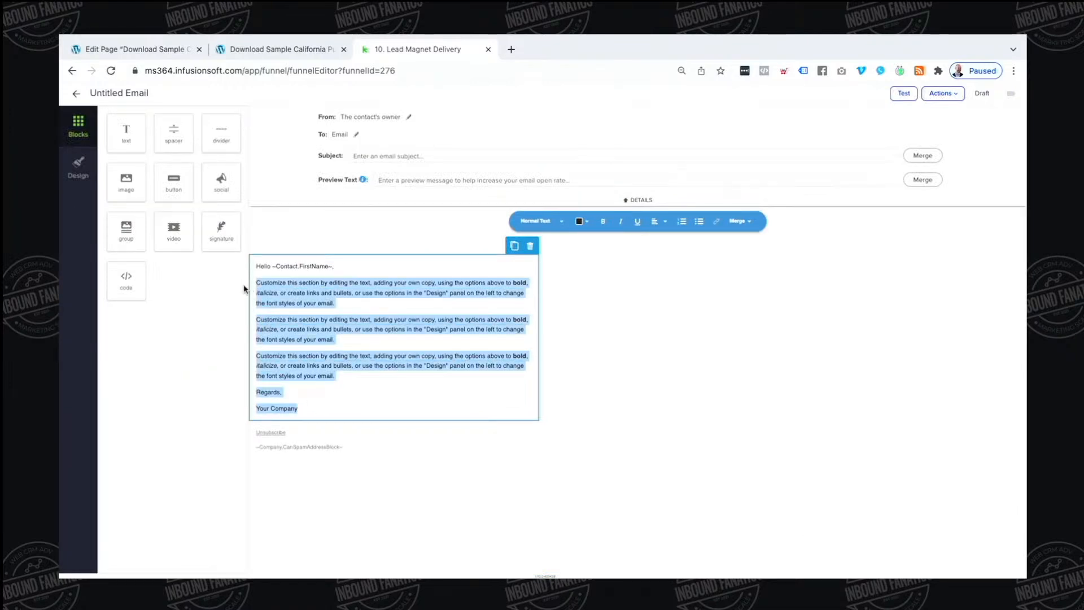
Write the congratulations paragraph offering a free T-shirt and asking for size and mailing address
text(Congrats on download anothe)
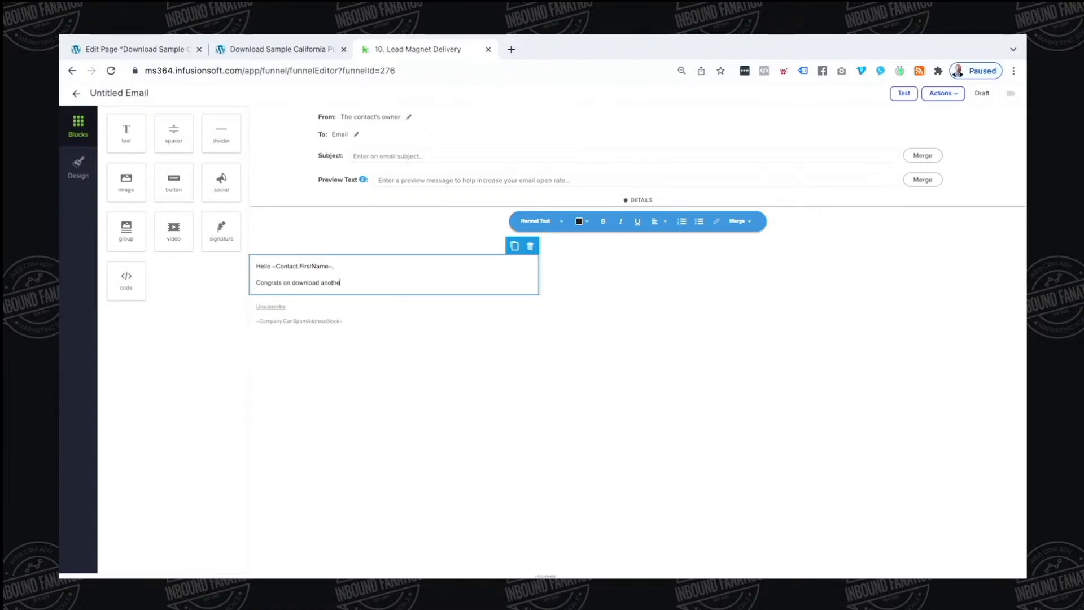
text(r rpoer from us. Becuase you did so,)
text(you now get a BRAND NAME)
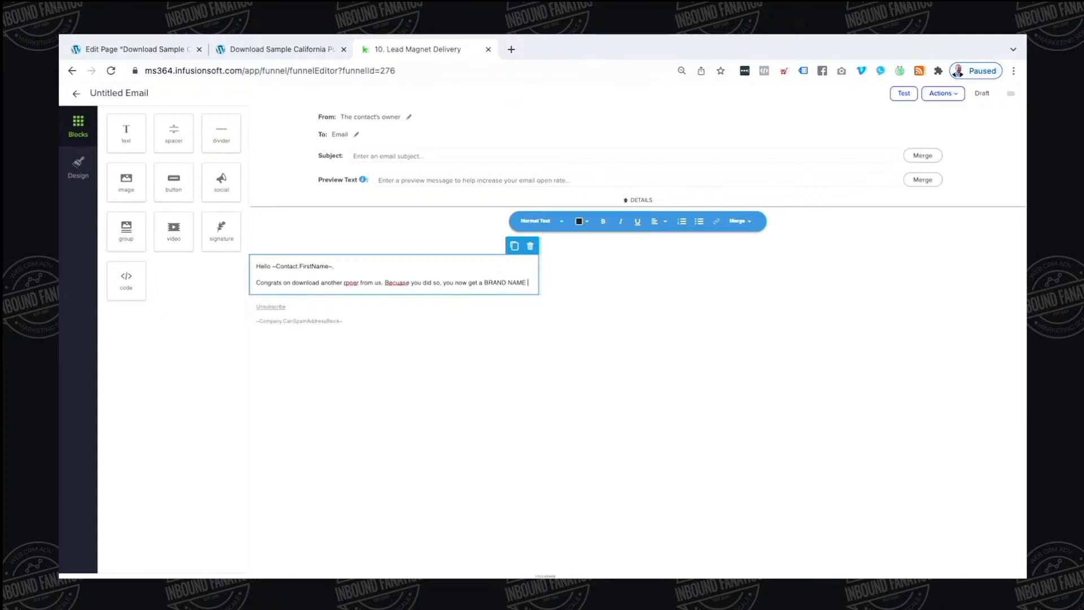
text(TShirt!!)
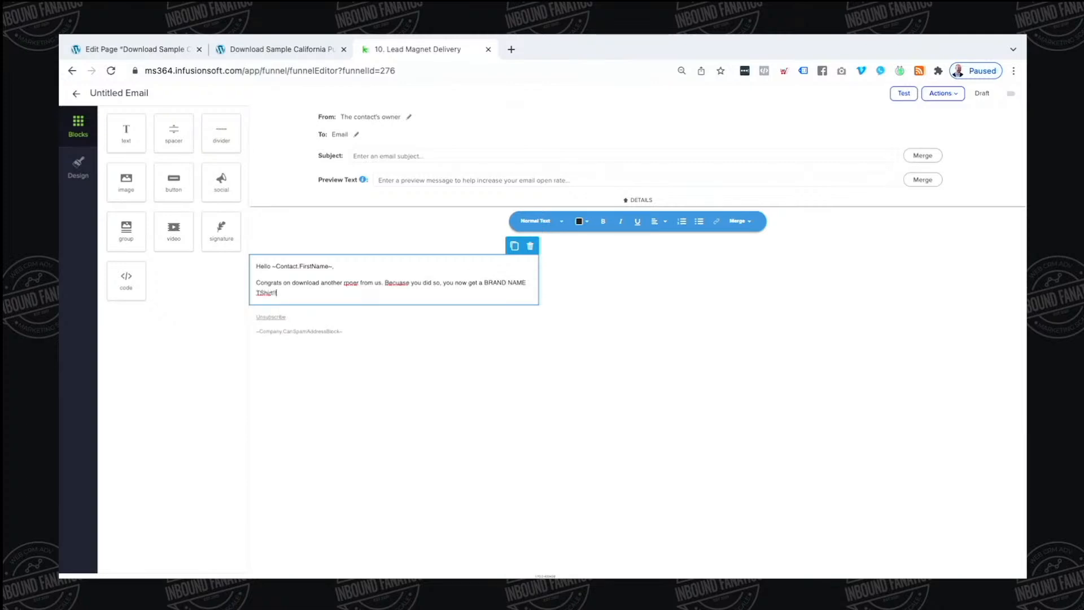
text( Can you reply to this email w)
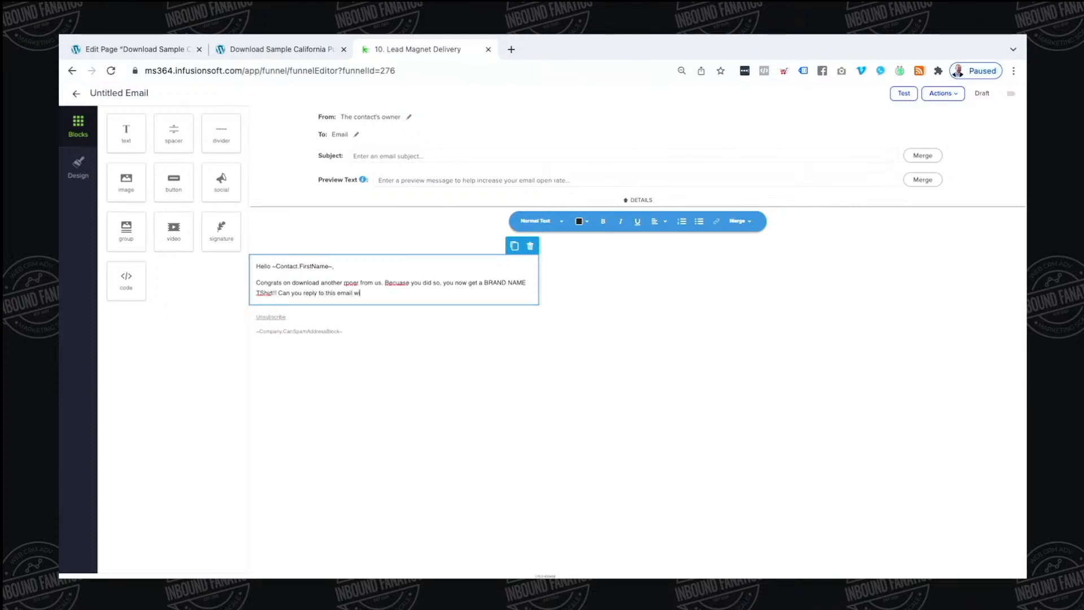
text(ith your Tshirt size and a mailing addres)
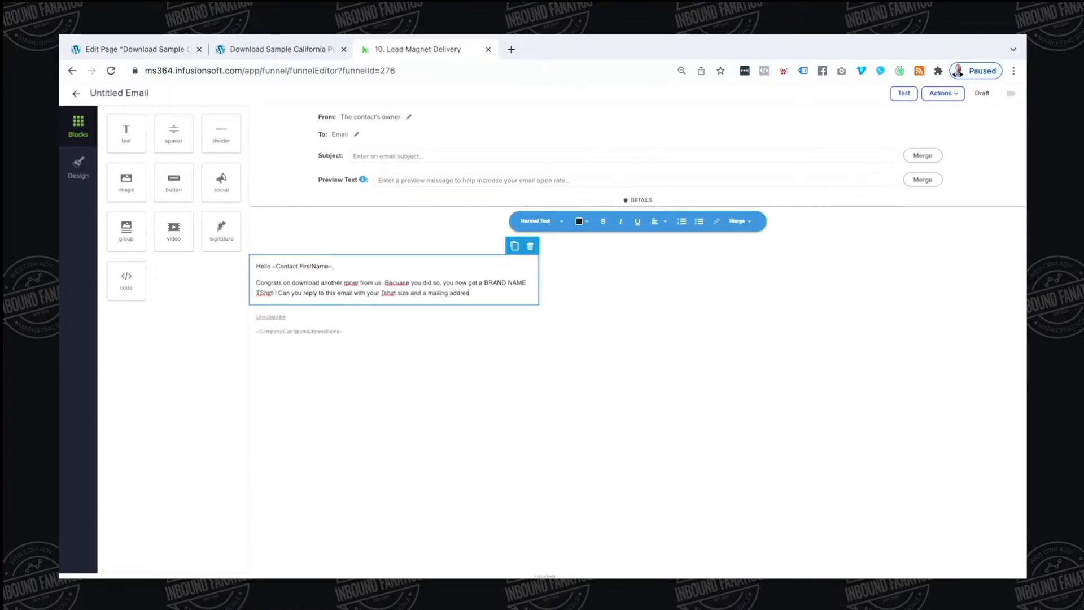
text(s we can send this to?)
key(Return)
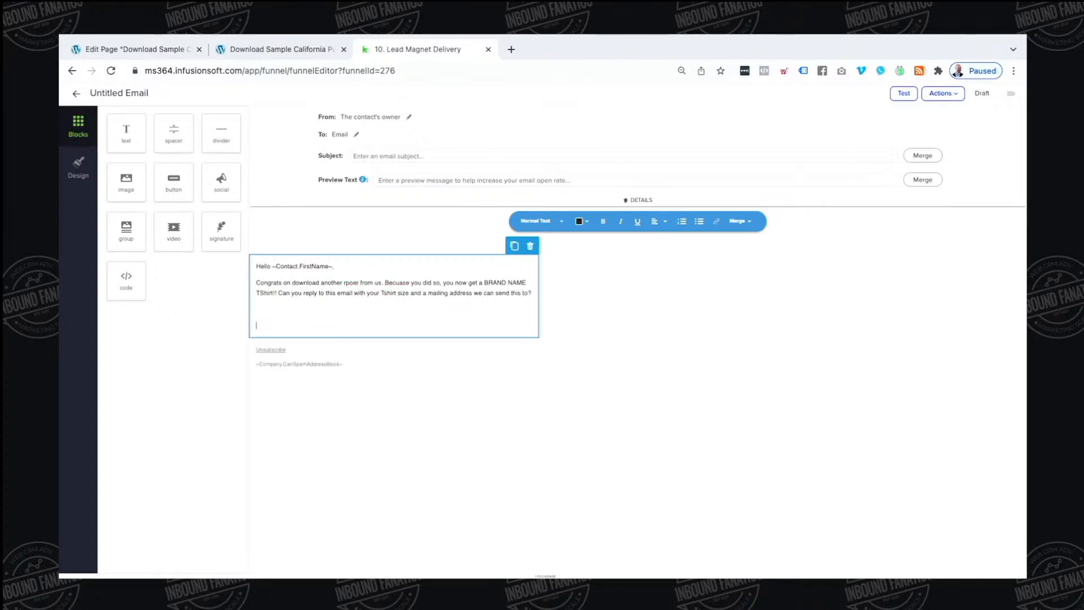
Add a second paragraph asking about questions on the Lead Magnet Title merge field
text(Secondly, a)
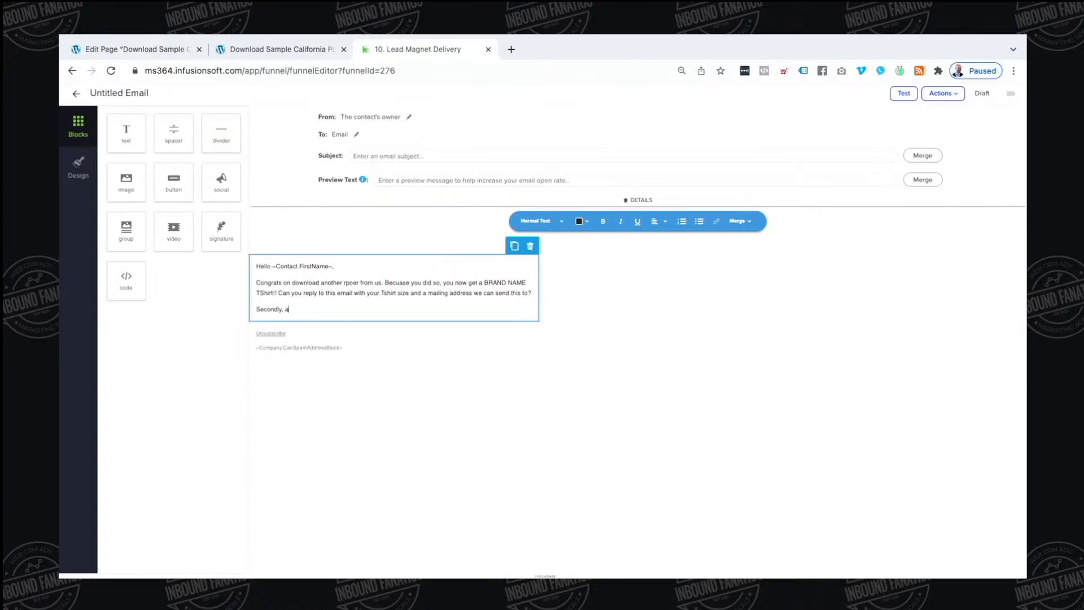
text(nd the real reason we are s)
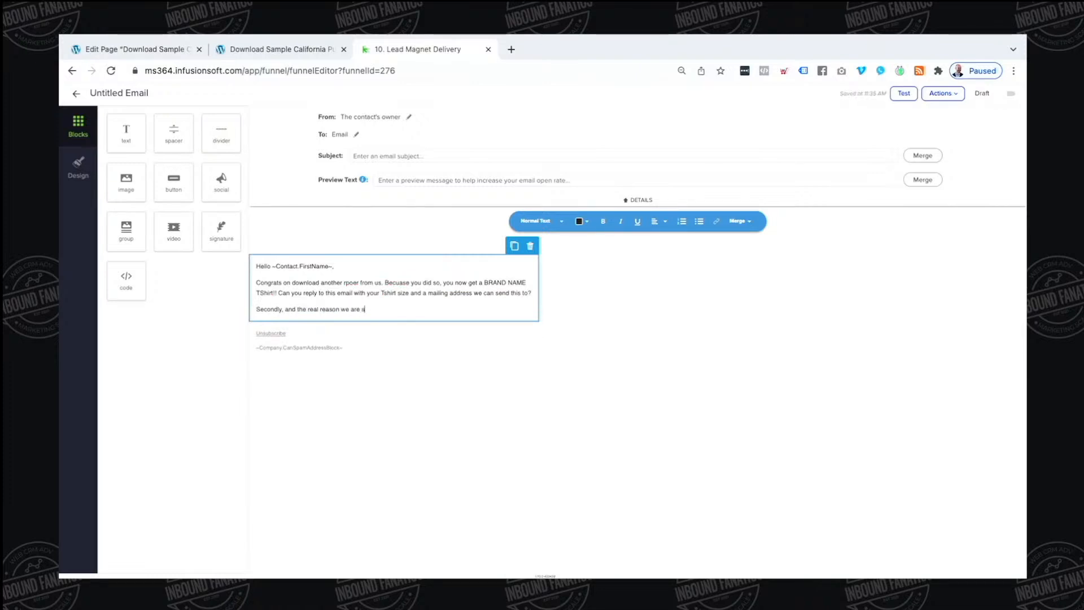
text(eding this email is to see if you had any qu)
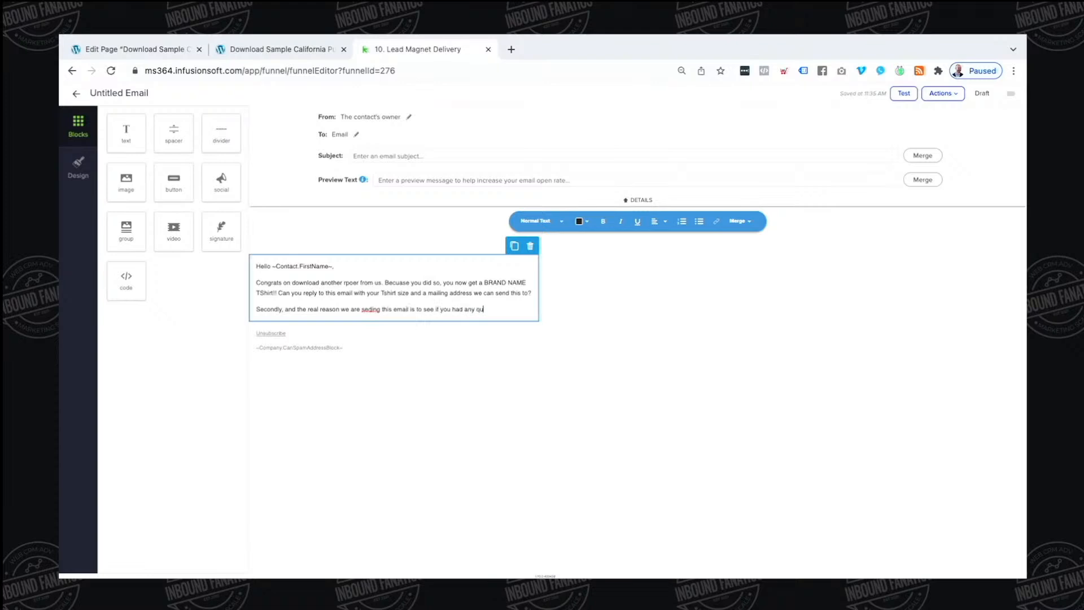
text(estions about)
click(740, 220)
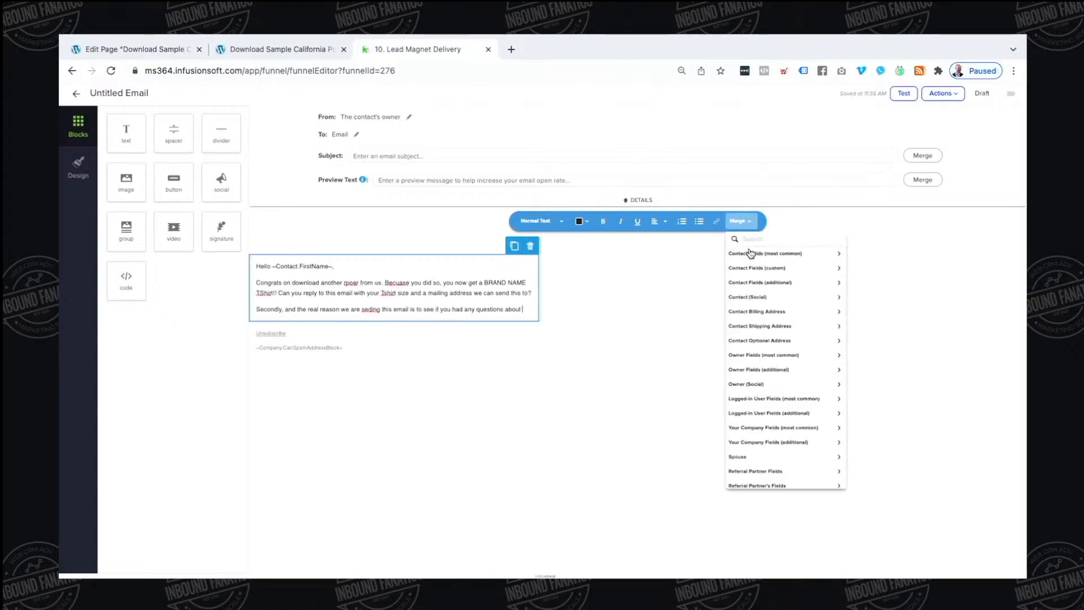
text(lead)
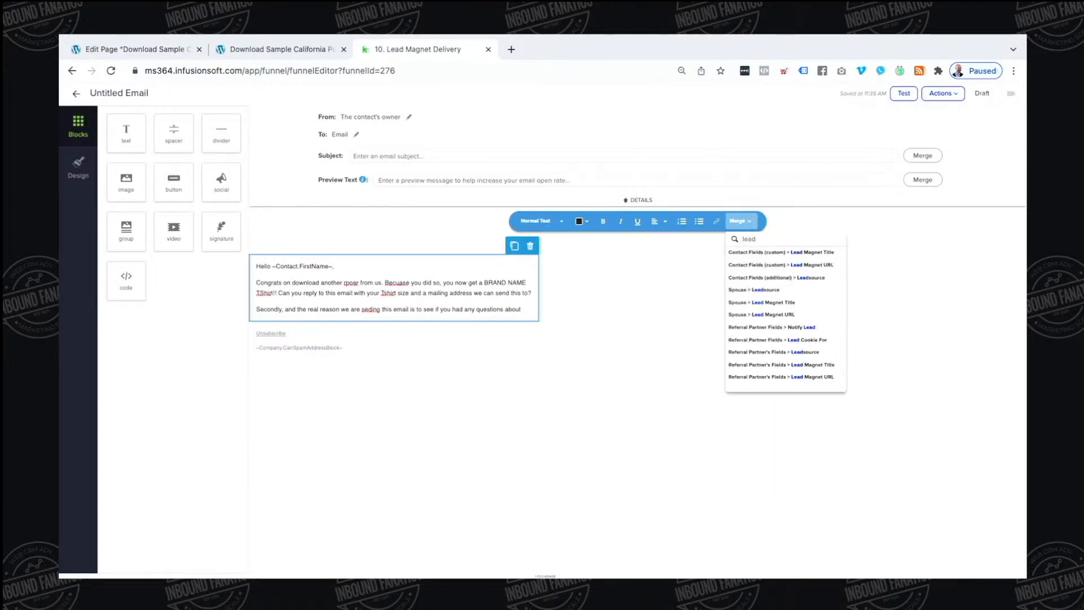
click(785, 253)
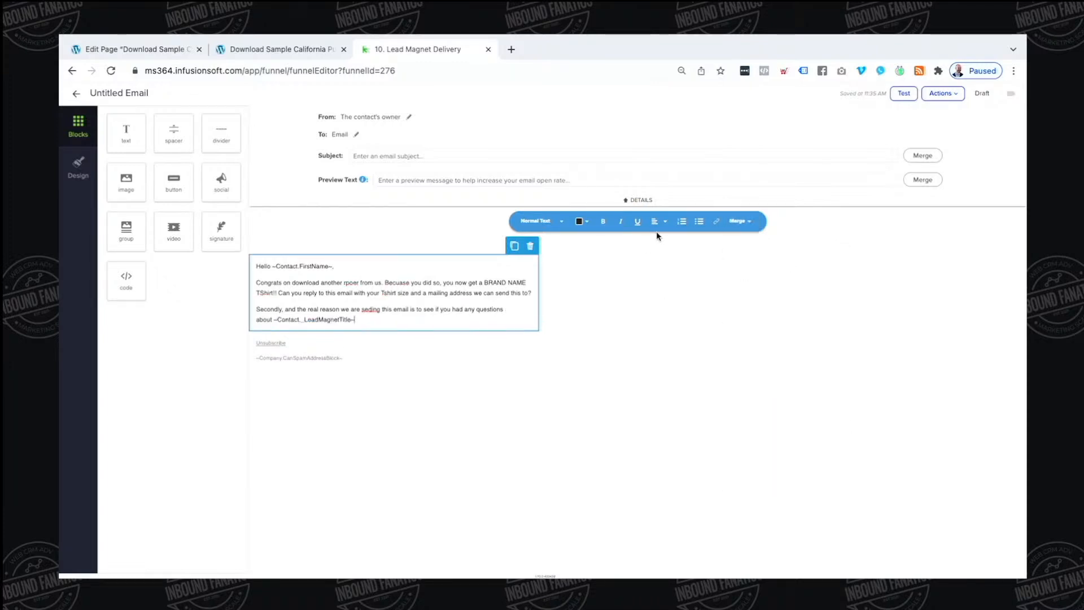
Fix the typos to read 'sending', 'downloading', 'report', 'Because' and 'T-Shirt'
double_click(371, 310)
text(sending)
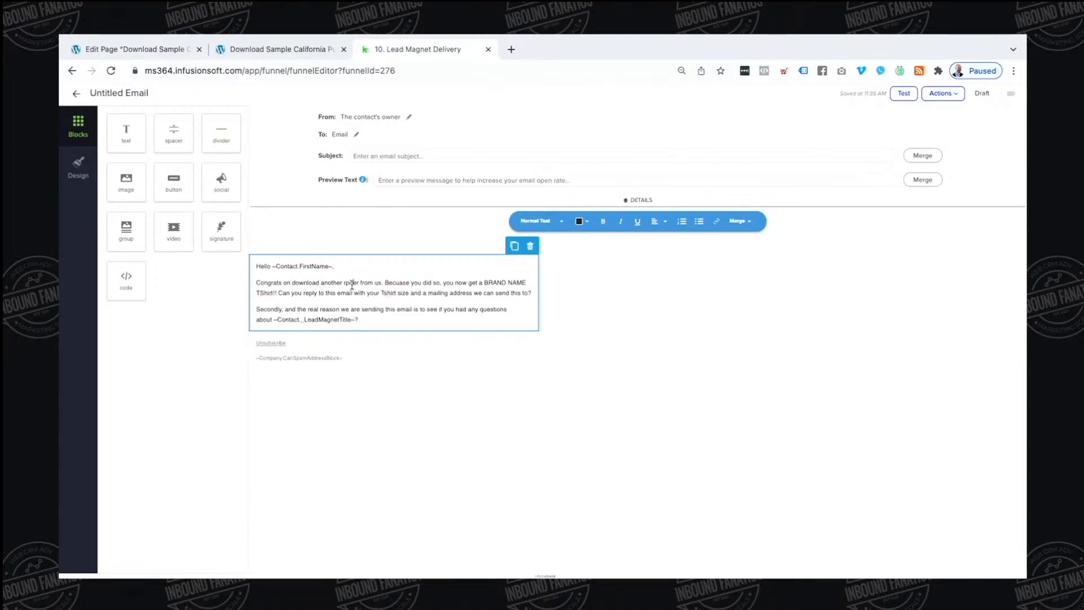
double_click(351, 283)
click(320, 284)
text(ing)
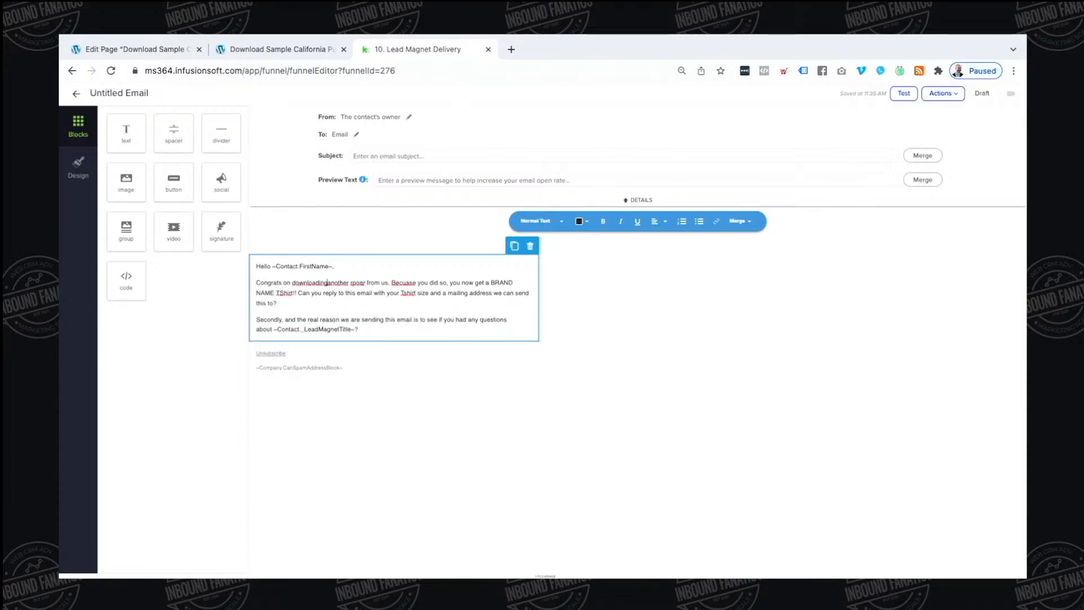
key(ctrl+plus)
key(ctrl+plus)
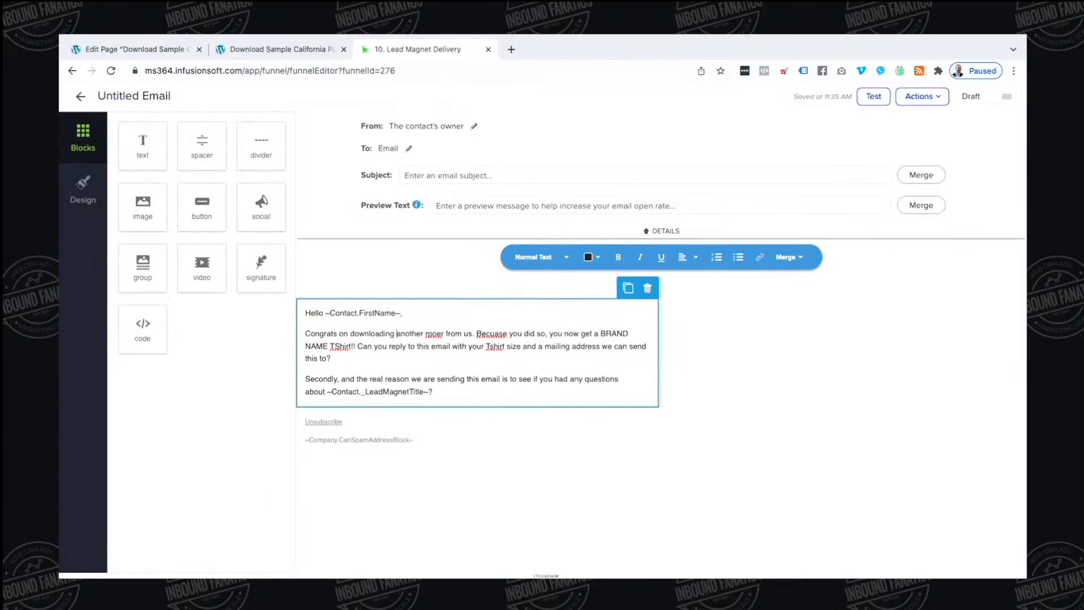
double_click(437, 339)
text(report)
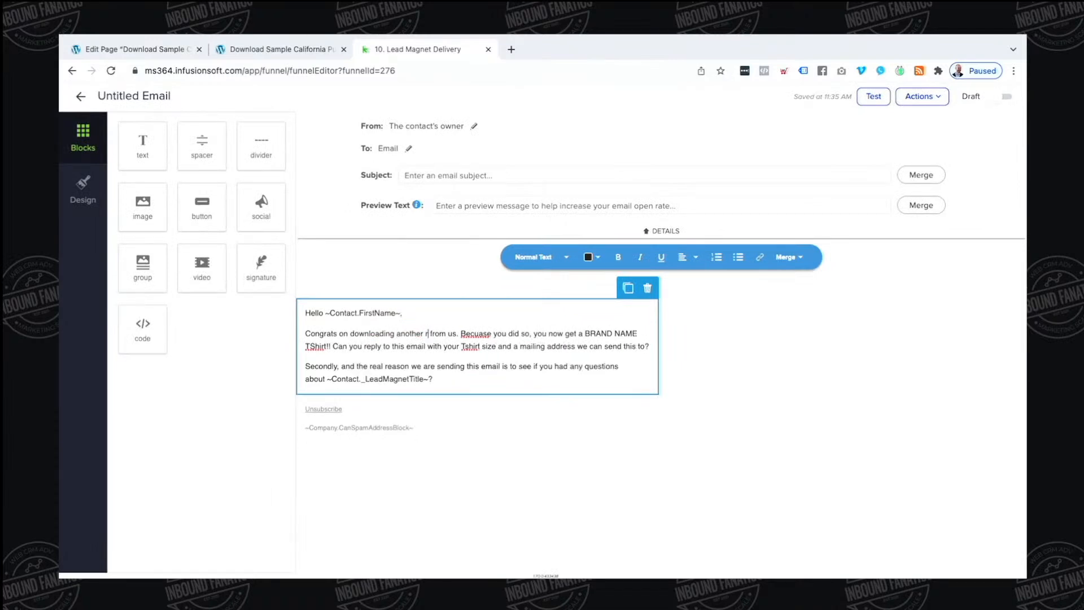
double_click(489, 334)
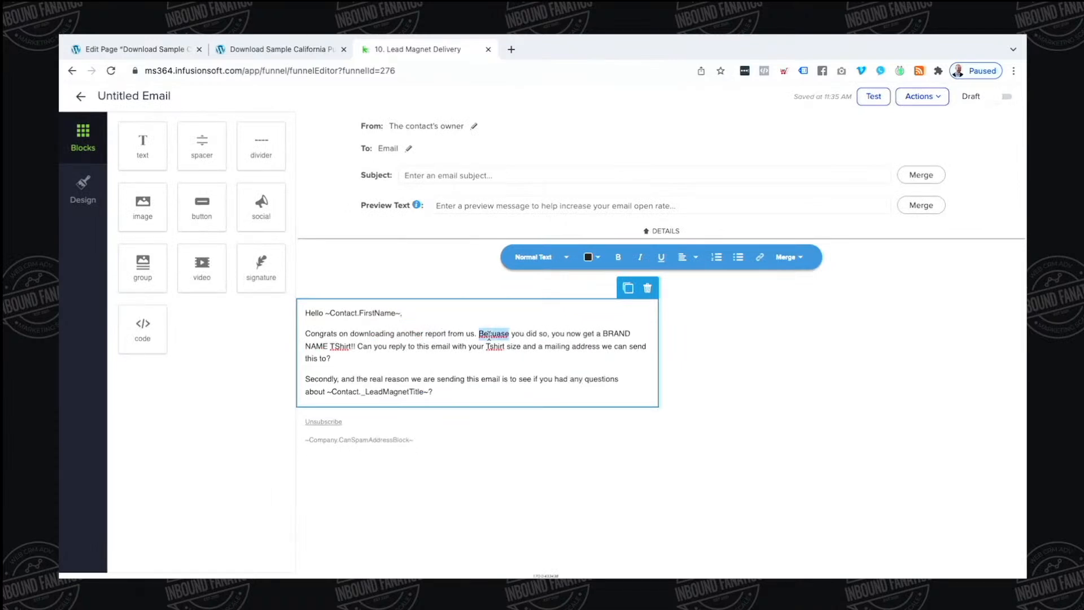
text(Because)
click(333, 346)
text(-)
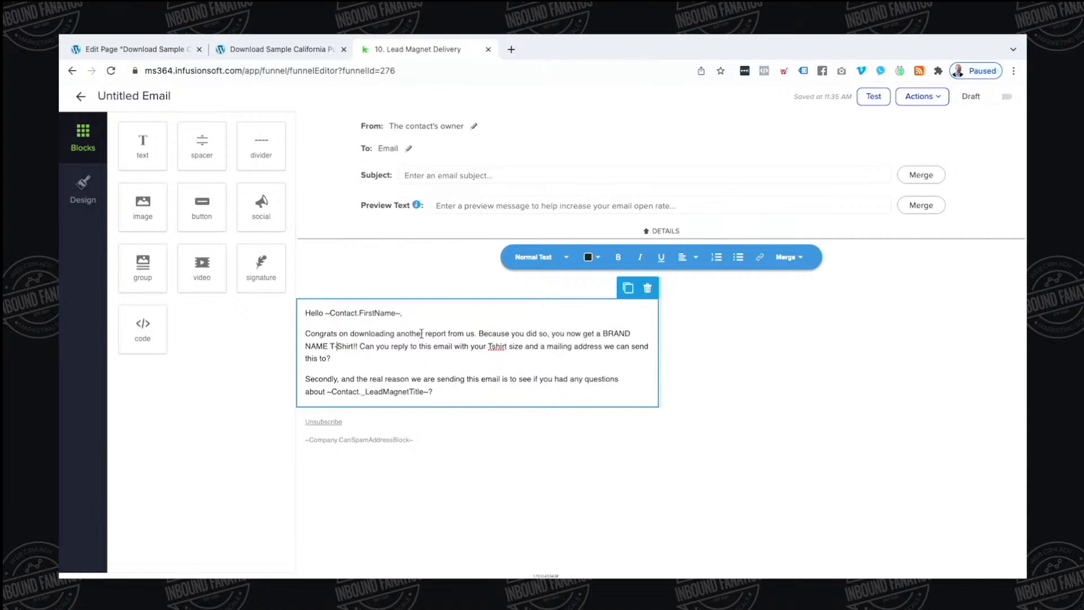
text(-)
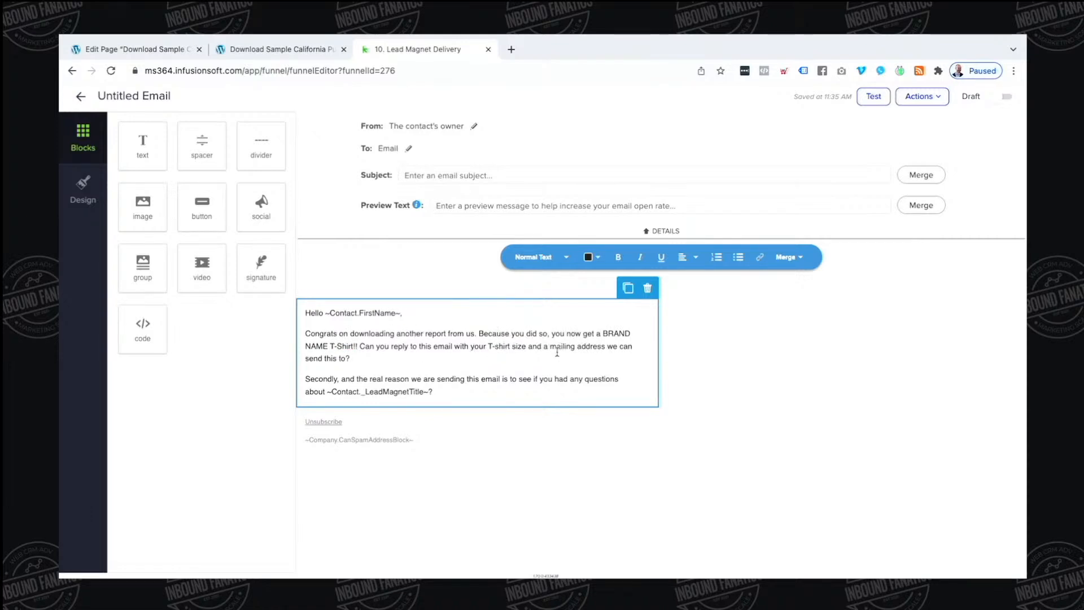
Add a sign-off line with the sender's name below the last paragraph
key(Return)
key(Return)
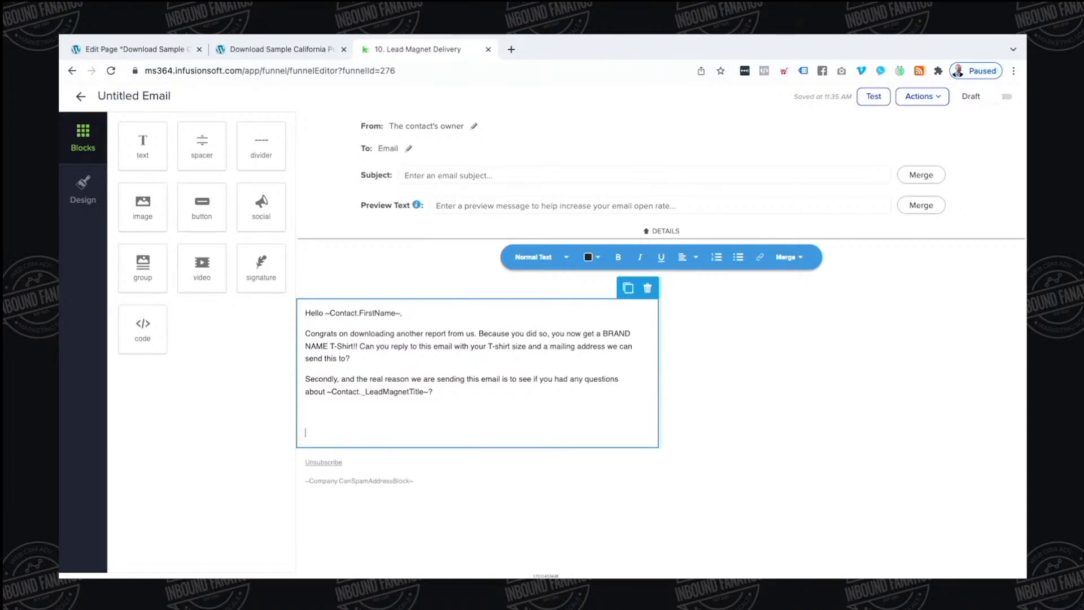
text(- Steve)
click(83, 189)
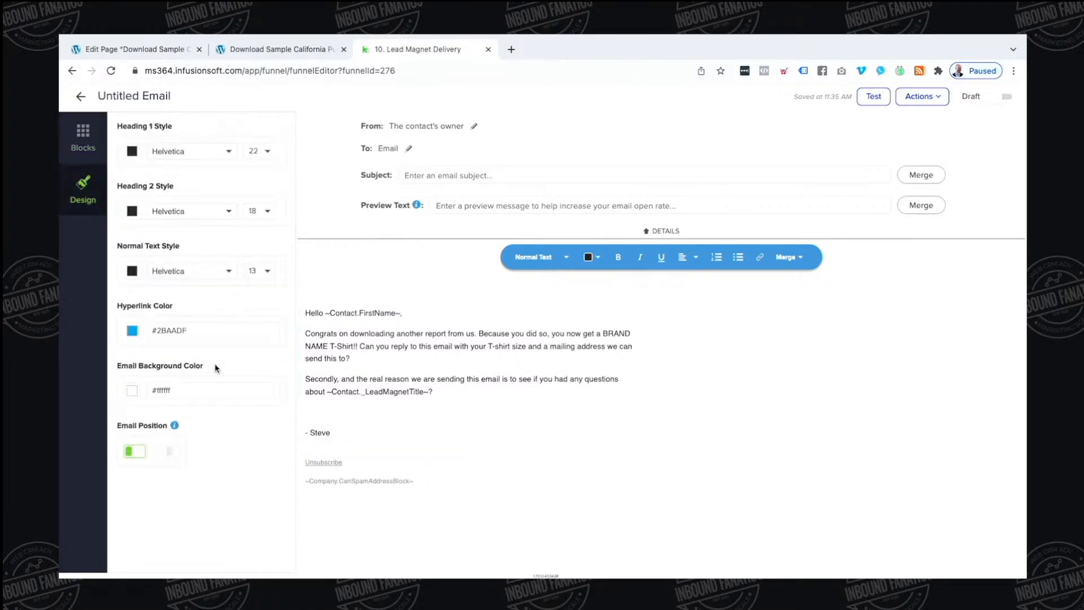
Add a signature block under the sign-off and set the subject 'Congrats! You won a t-shirt'
click(84, 150)
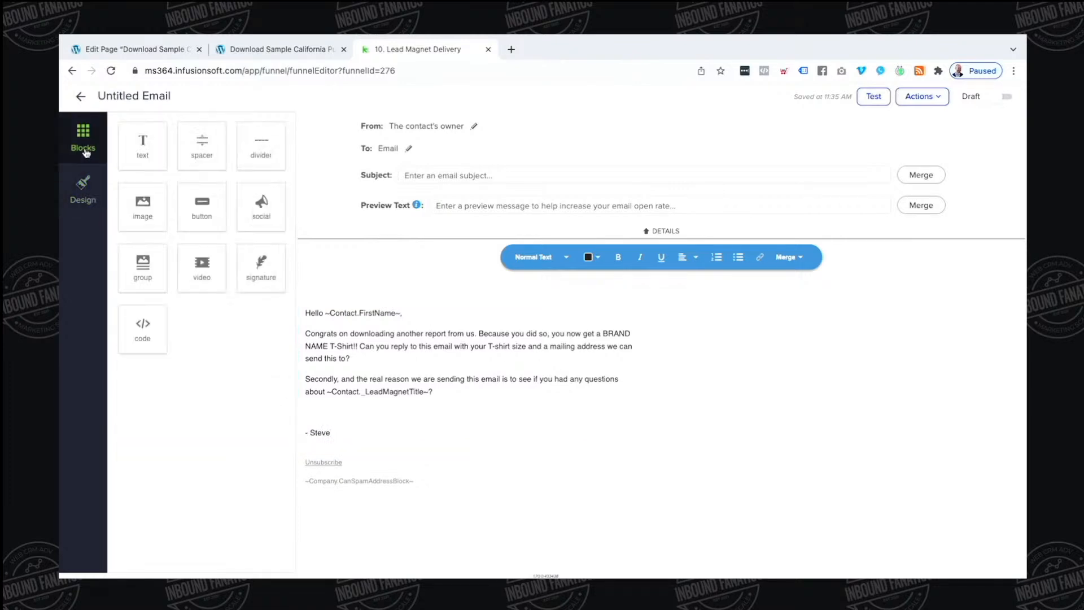
drag(255, 281, 357, 482)
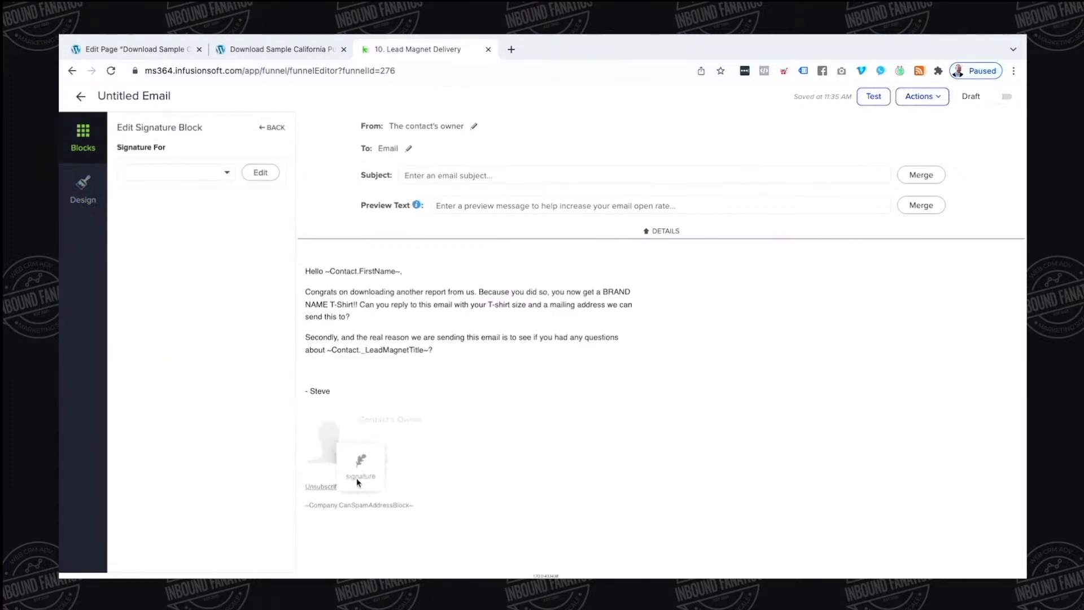
click(502, 176)
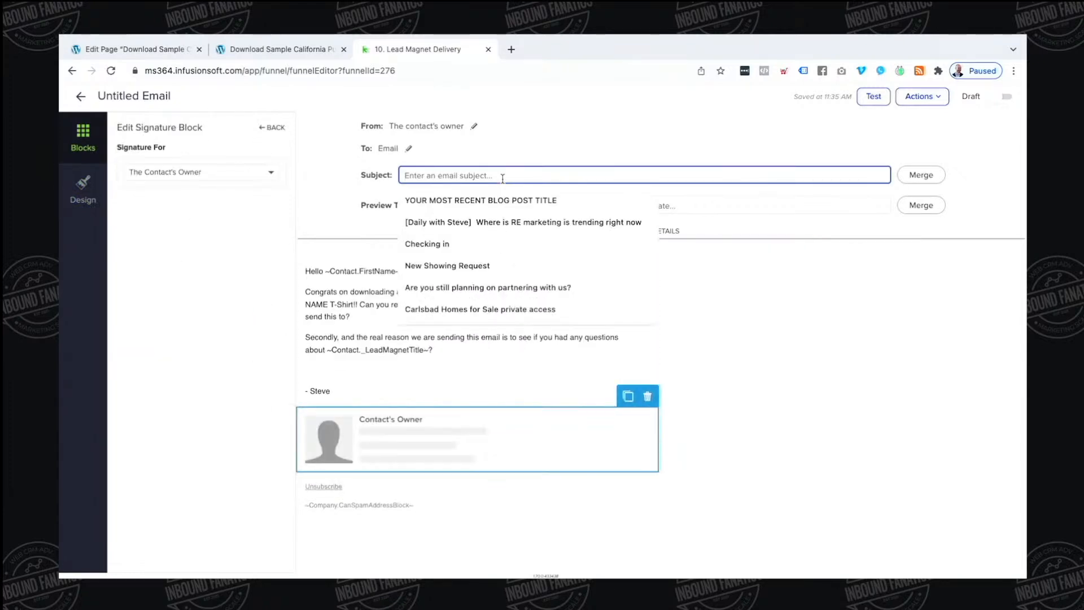
text(Congrats!)
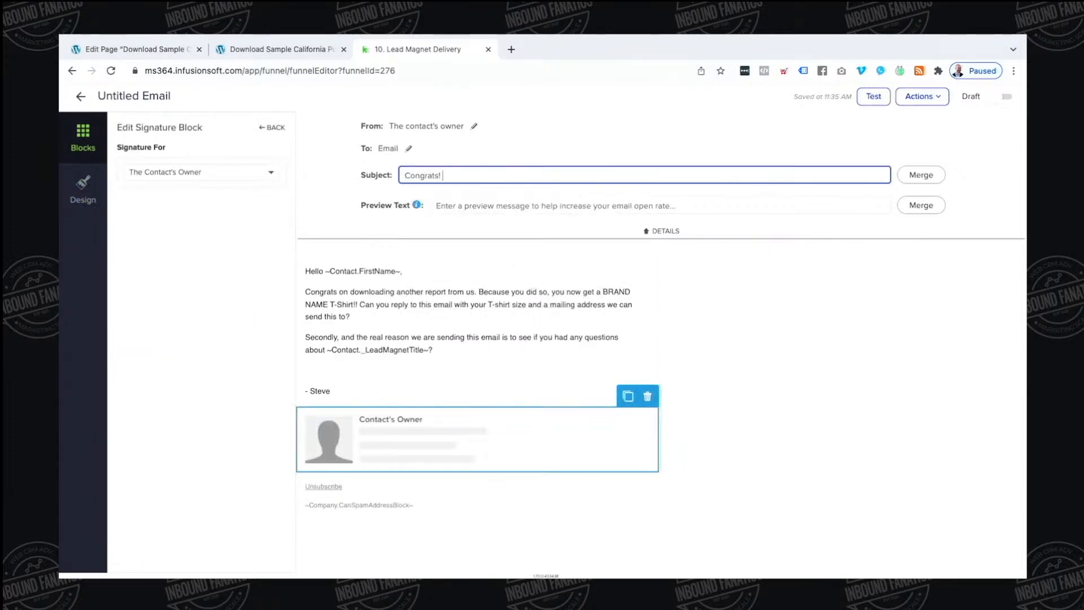
text( You won)
text(a a )
text(t-short)
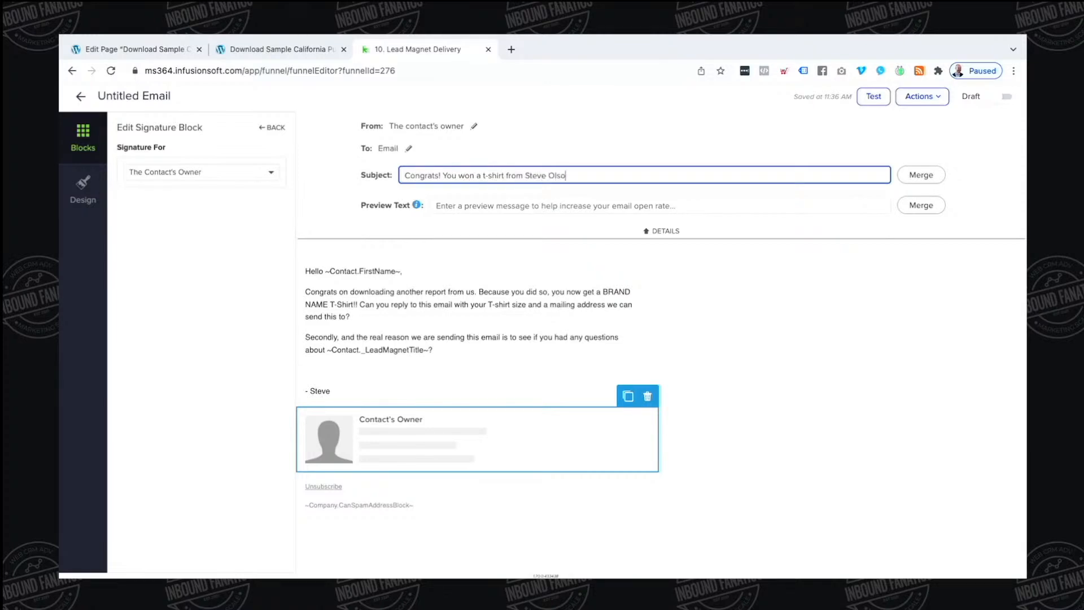
text(up)
click(78, 95)
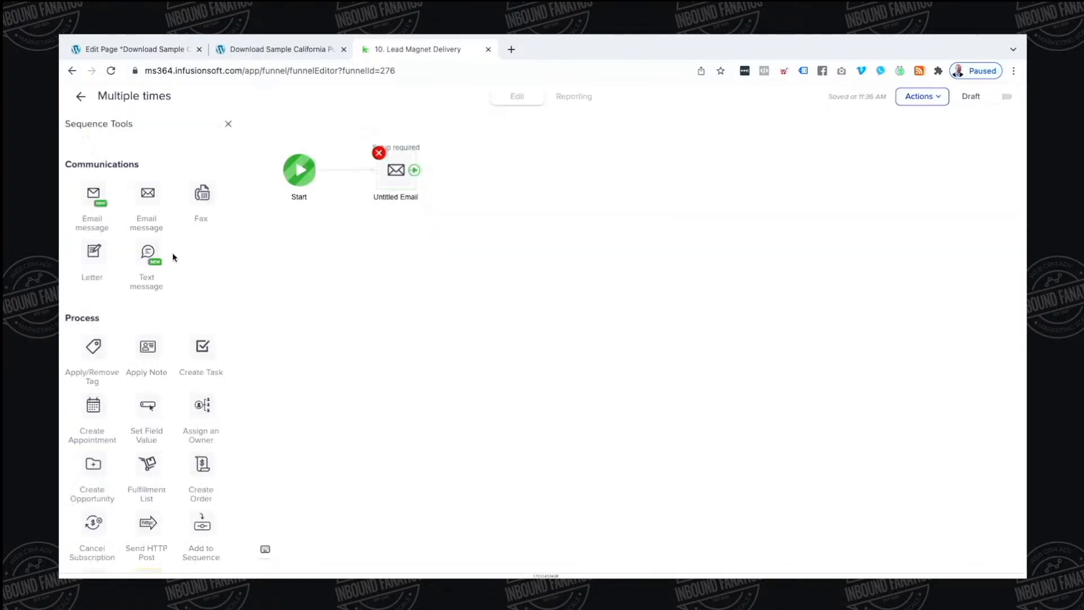
Insert a Delay Timer between Start and the email in the Multiple times sequence
drag(402, 177, 500, 175)
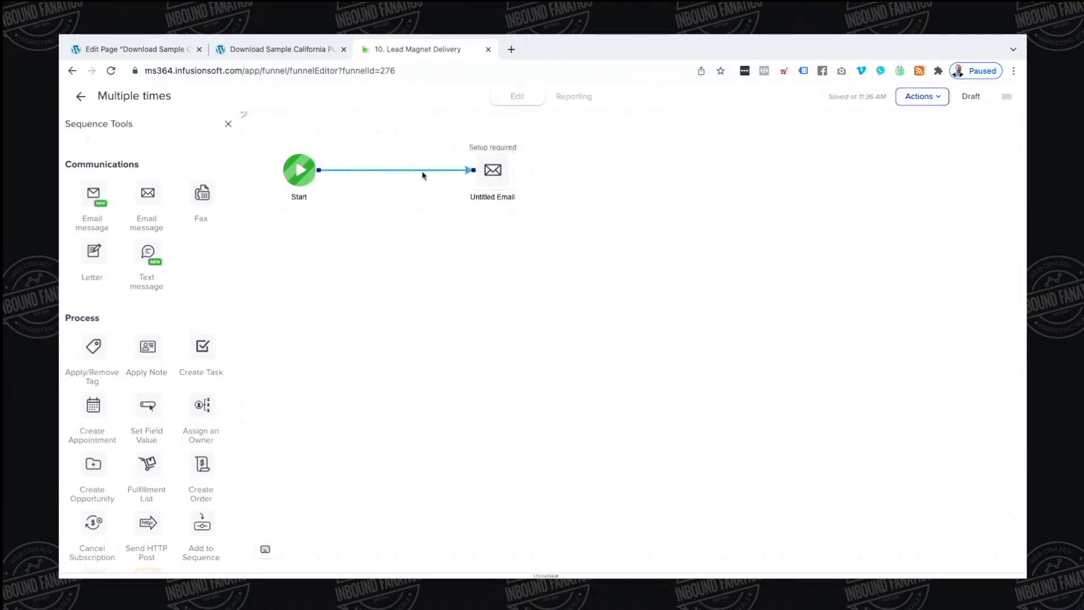
click(422, 171)
scroll(131, 297, up, 2)
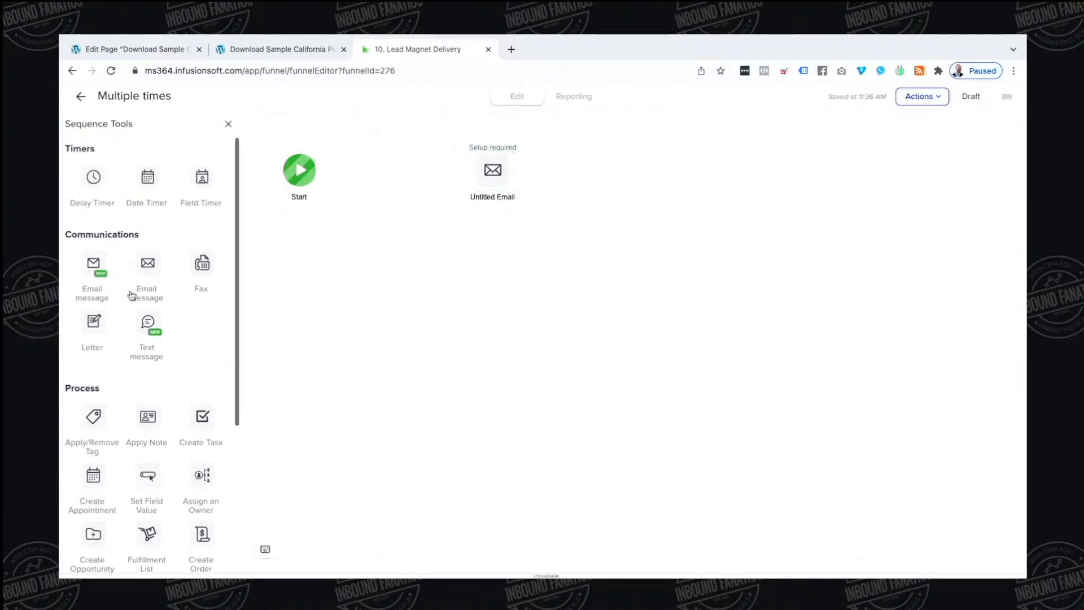
drag(94, 177, 499, 170)
Set the timer to wait 8 minutes, running any day at any time, and save
click(397, 172)
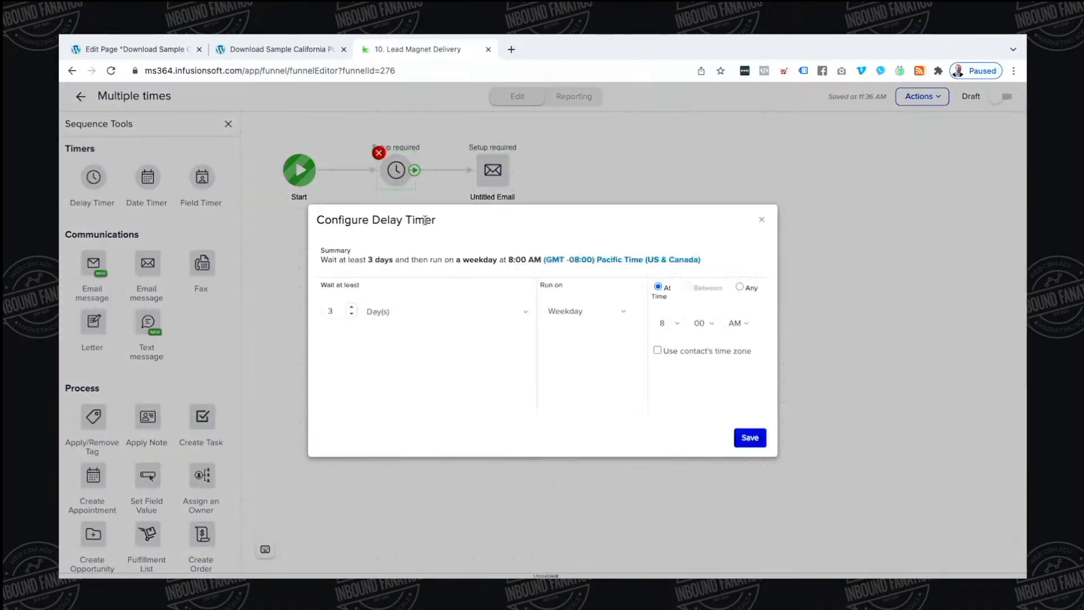
click(398, 312)
click(375, 283)
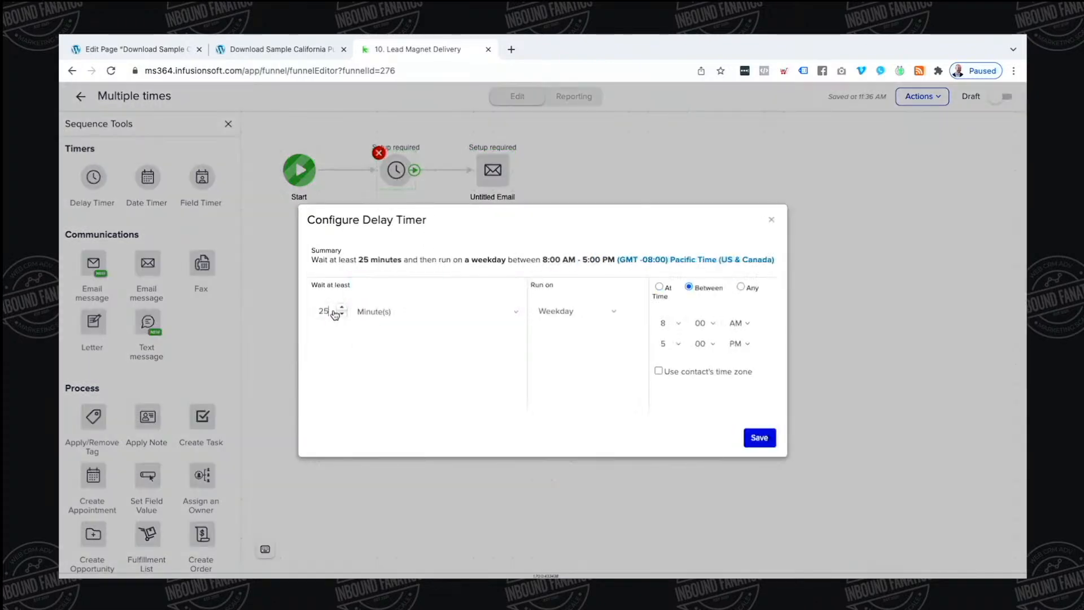
double_click(331, 311)
text(8)
click(597, 311)
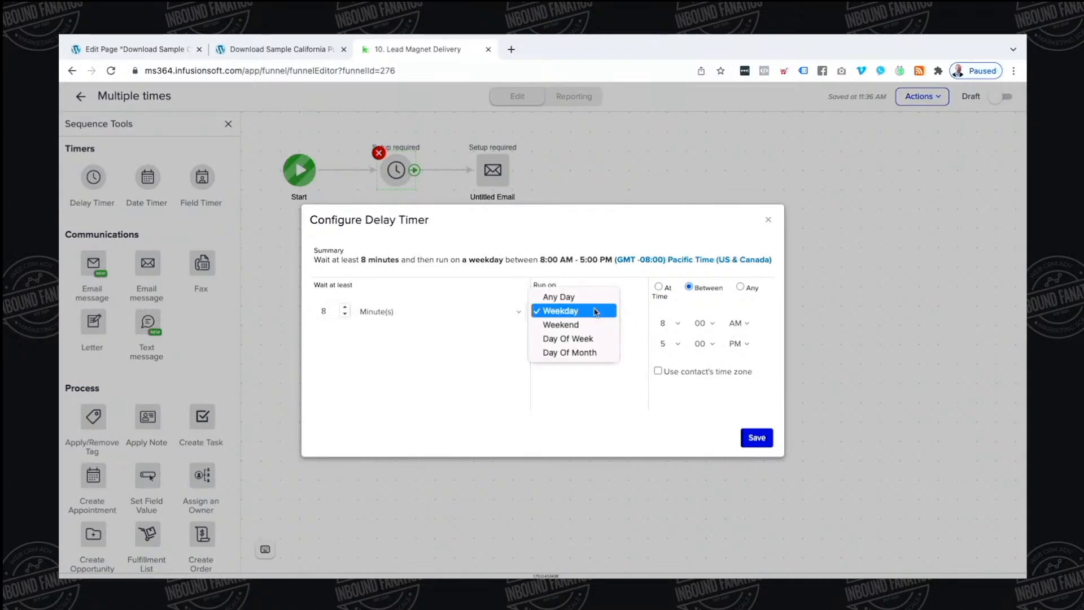
click(595, 297)
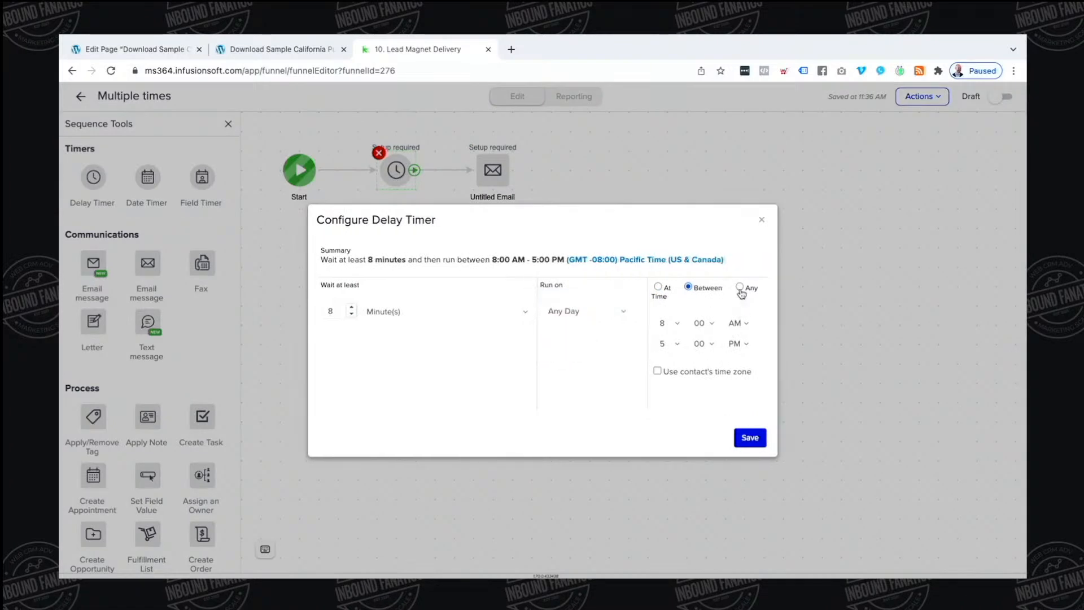
click(740, 288)
click(747, 437)
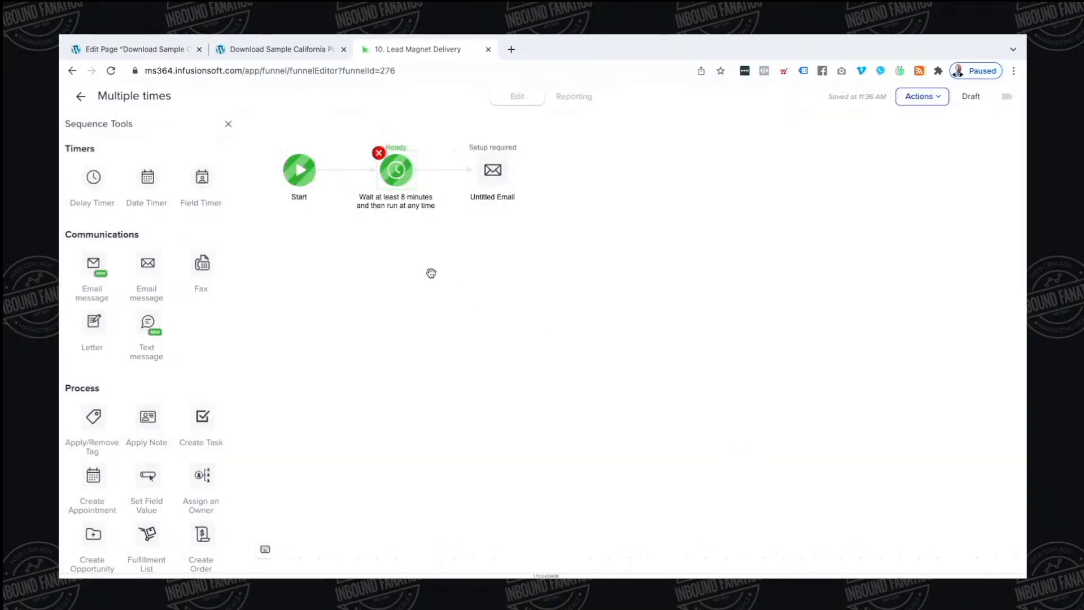
click(81, 96)
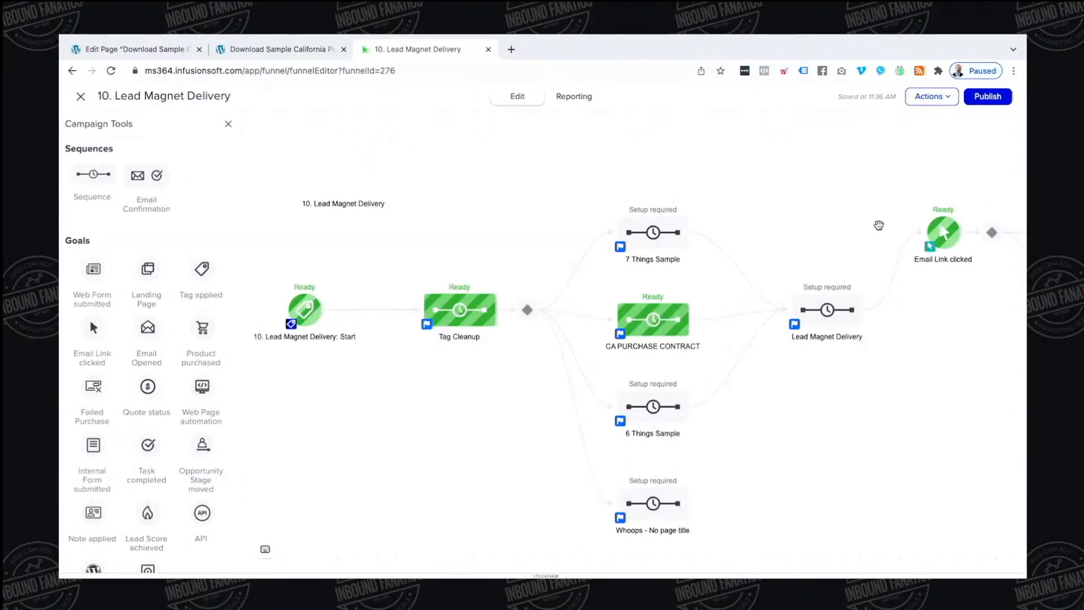
In First Time, replace the Apply 1 Tag–email link with a Delay Timer
drag(879, 222, 467, 239)
double_click(693, 247)
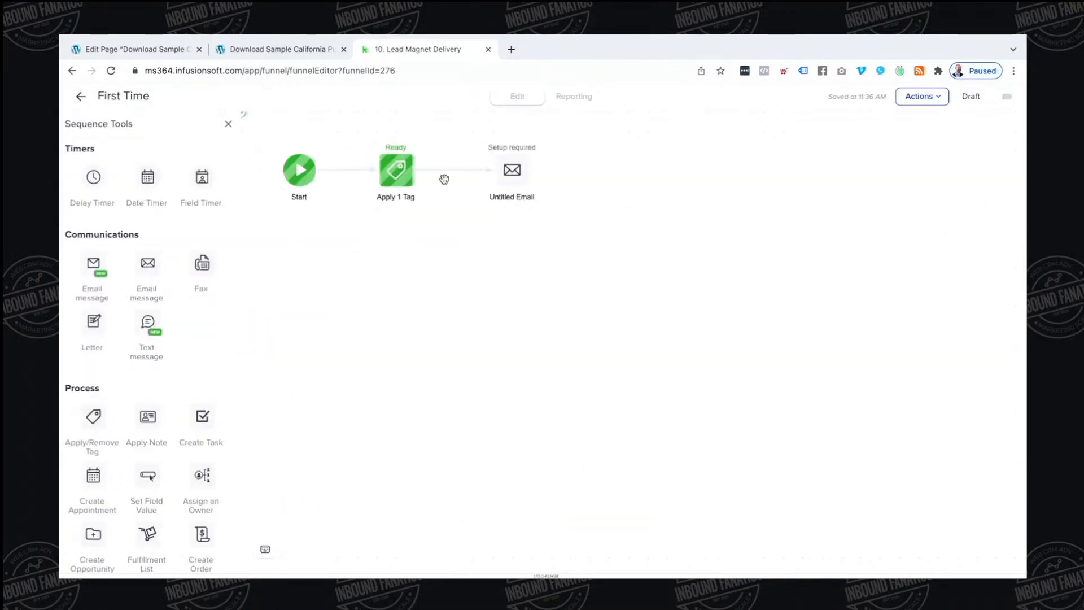
drag(514, 173, 669, 172)
click(574, 175)
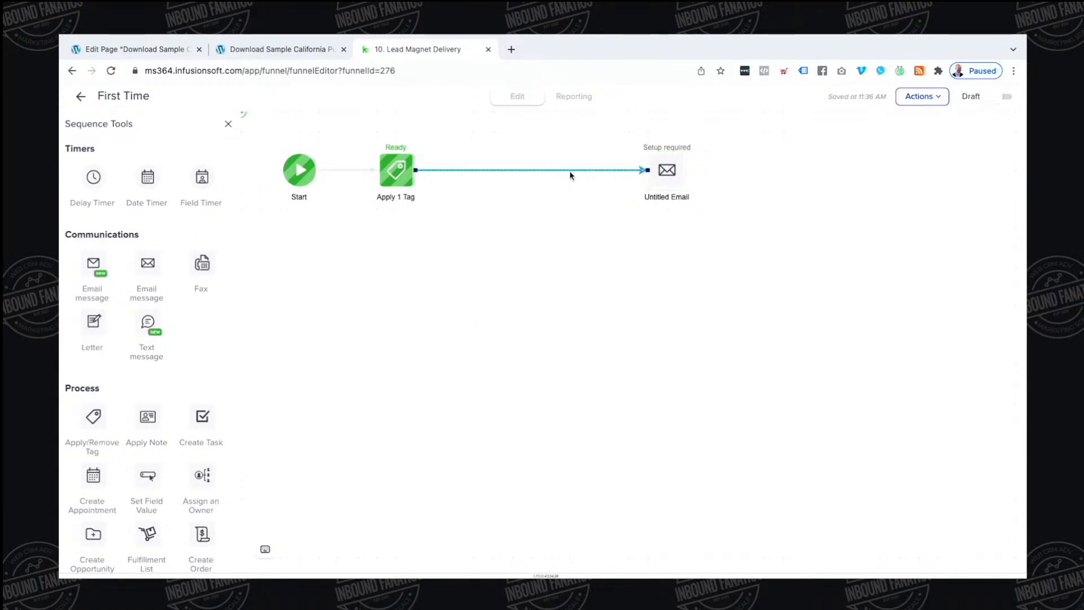
key(Delete)
drag(94, 177, 667, 170)
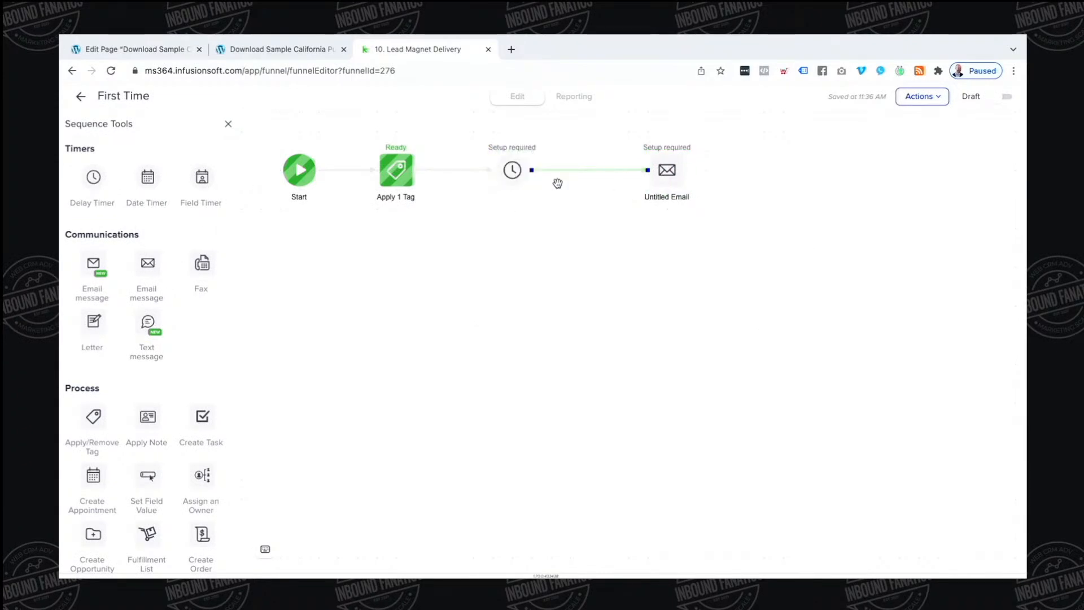
Set the timer to wait 11 minutes, running any day at any time, and save
double_click(512, 170)
click(338, 311)
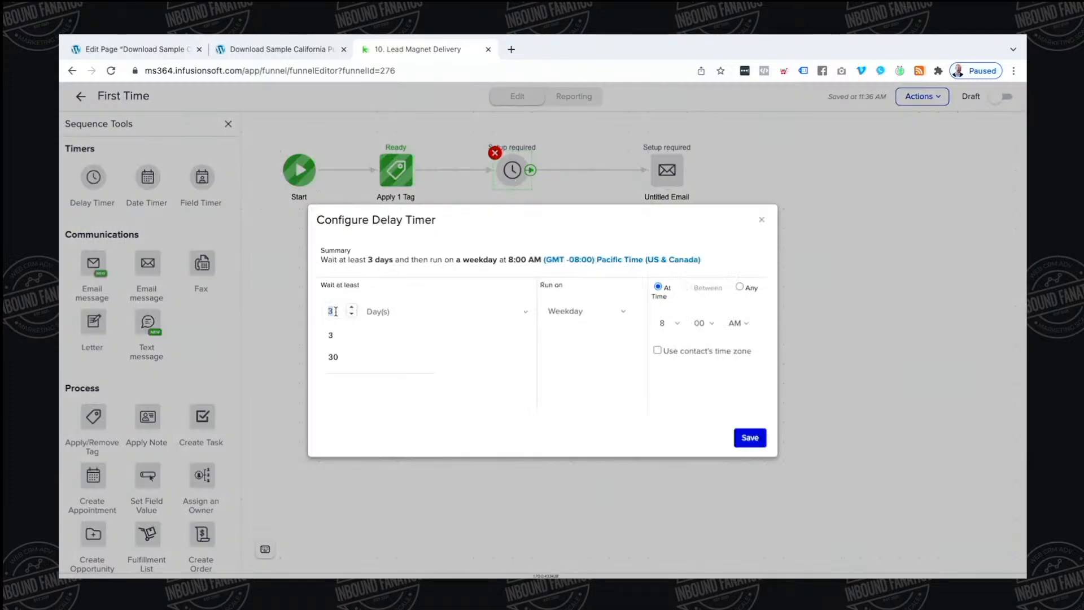
click(379, 313)
click(392, 283)
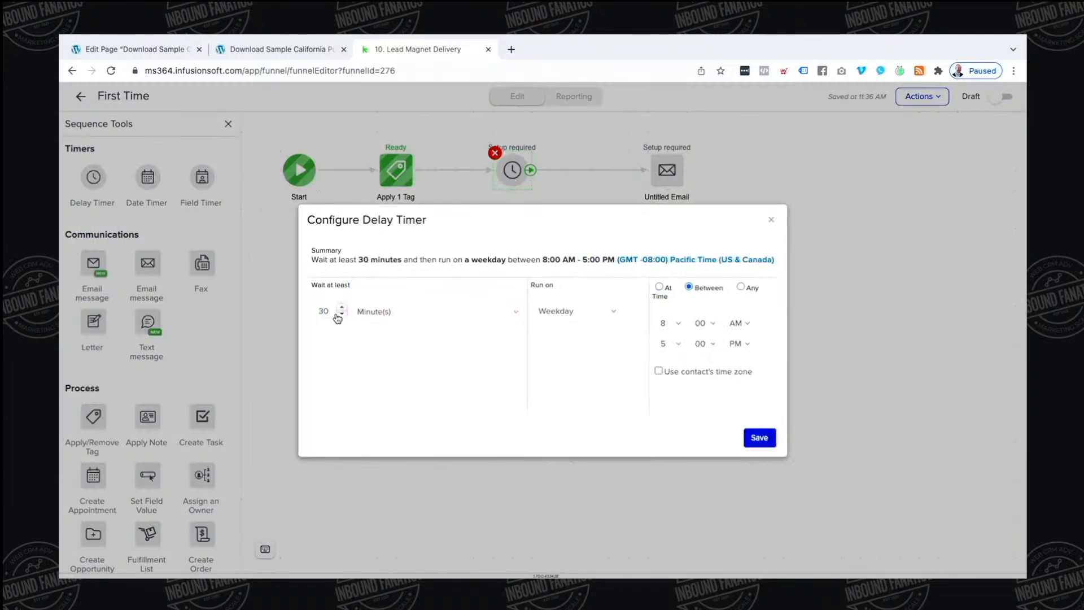
double_click(322, 311)
text(11)
click(559, 309)
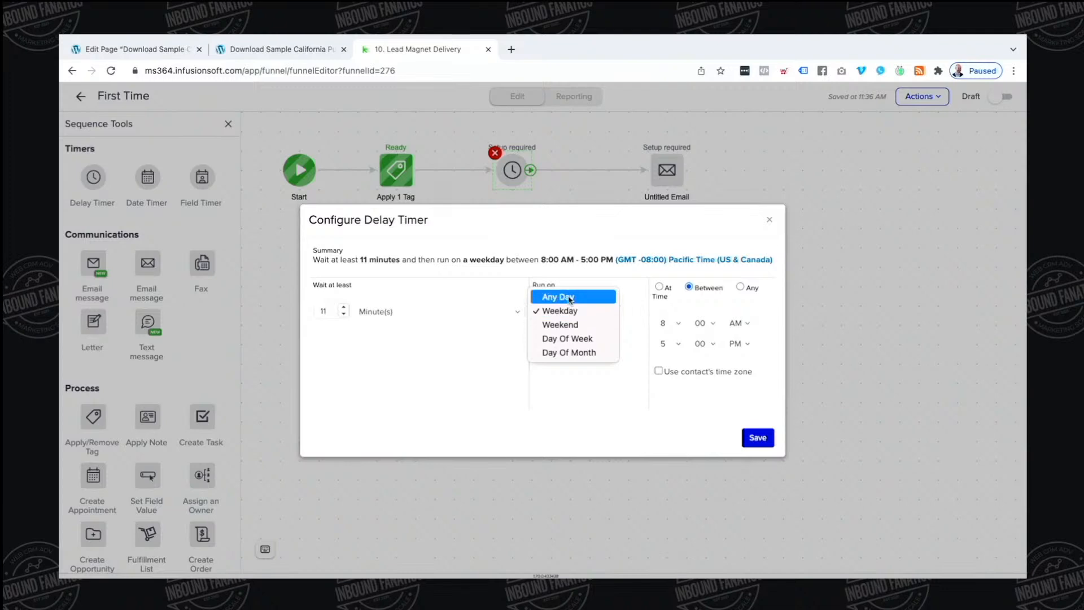
click(559, 293)
click(755, 286)
click(749, 437)
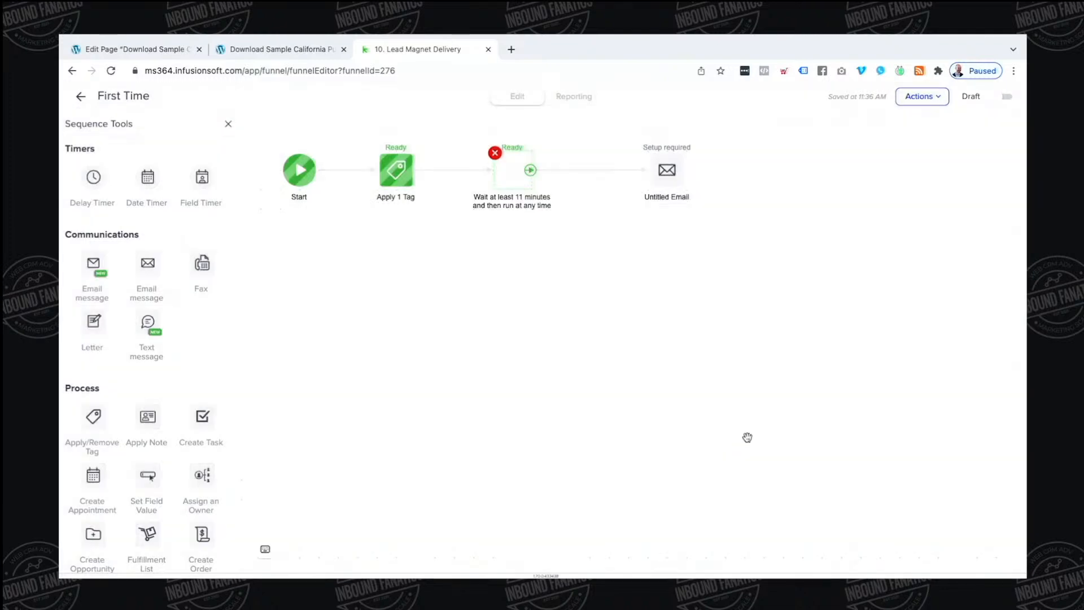
click(81, 97)
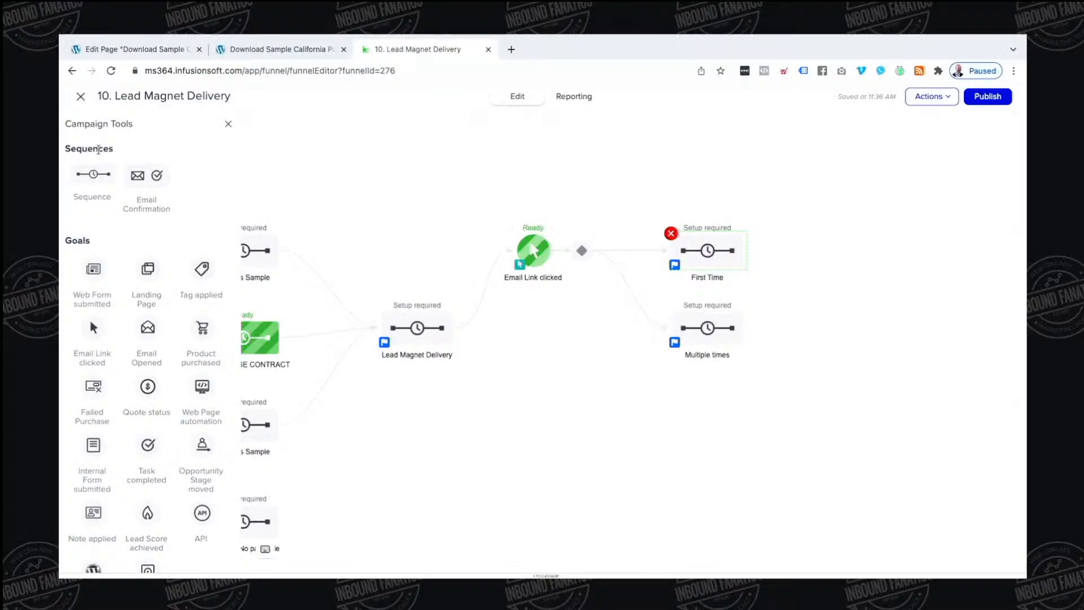
drag(382, 209, 543, 197)
double_click(388, 329)
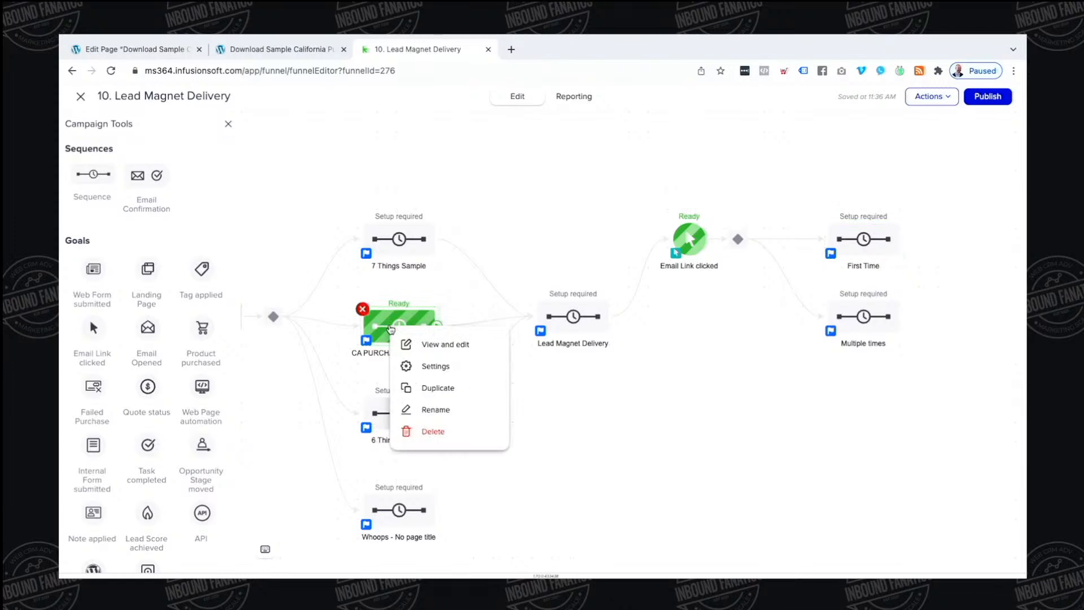
click(391, 180)
click(424, 191)
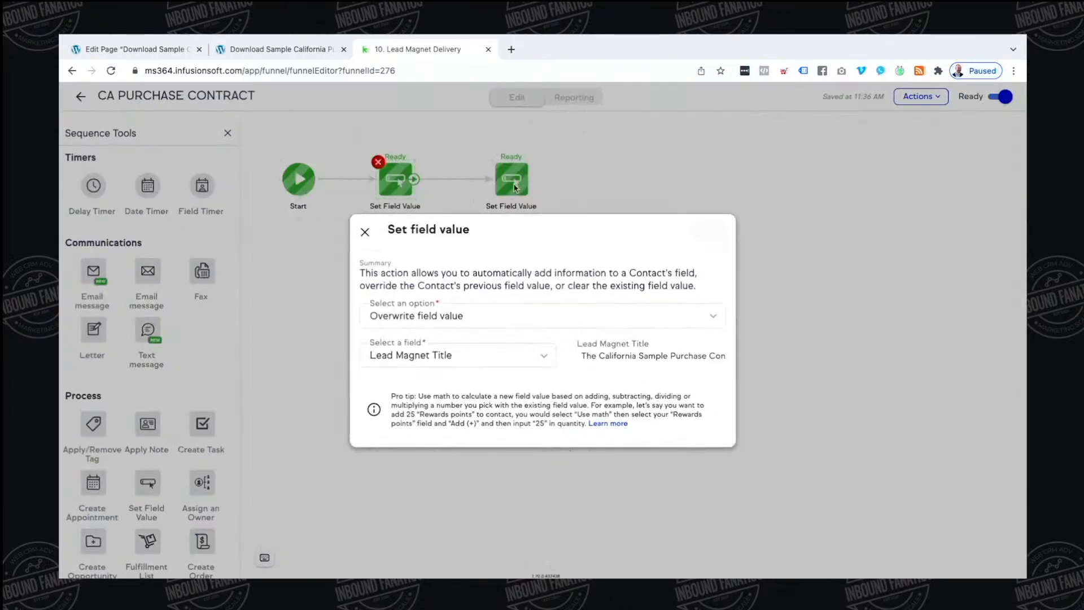
double_click(515, 186)
click(364, 232)
double_click(505, 183)
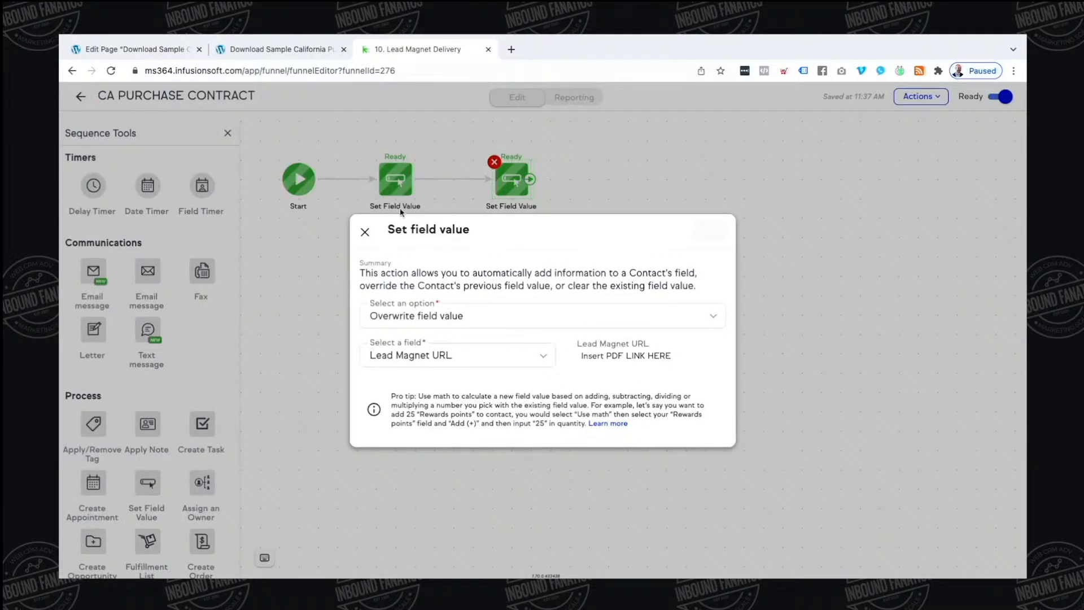
click(364, 231)
click(80, 97)
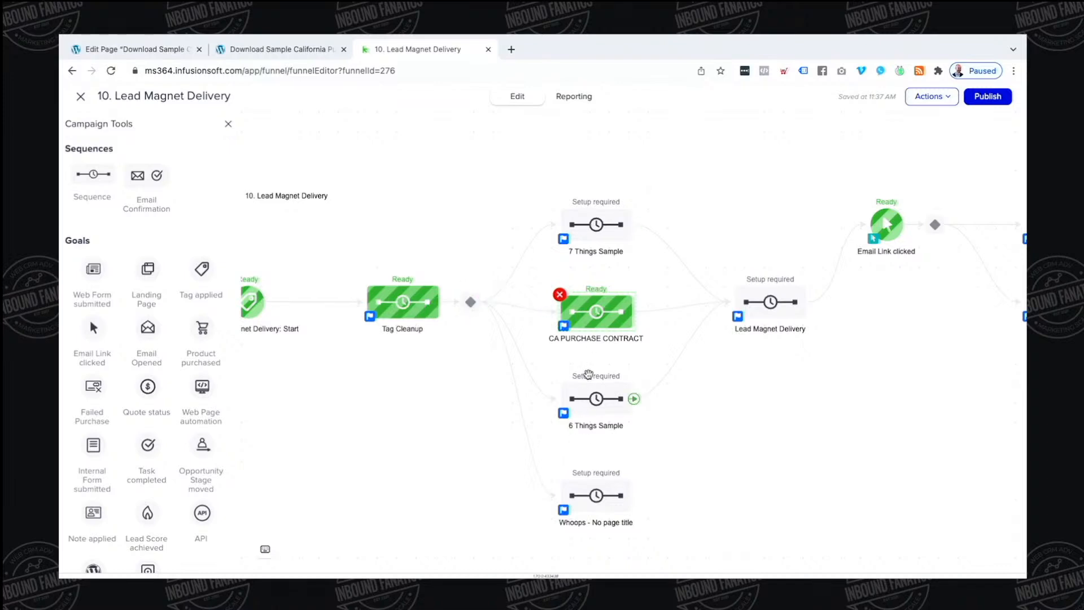
drag(760, 364, 558, 357)
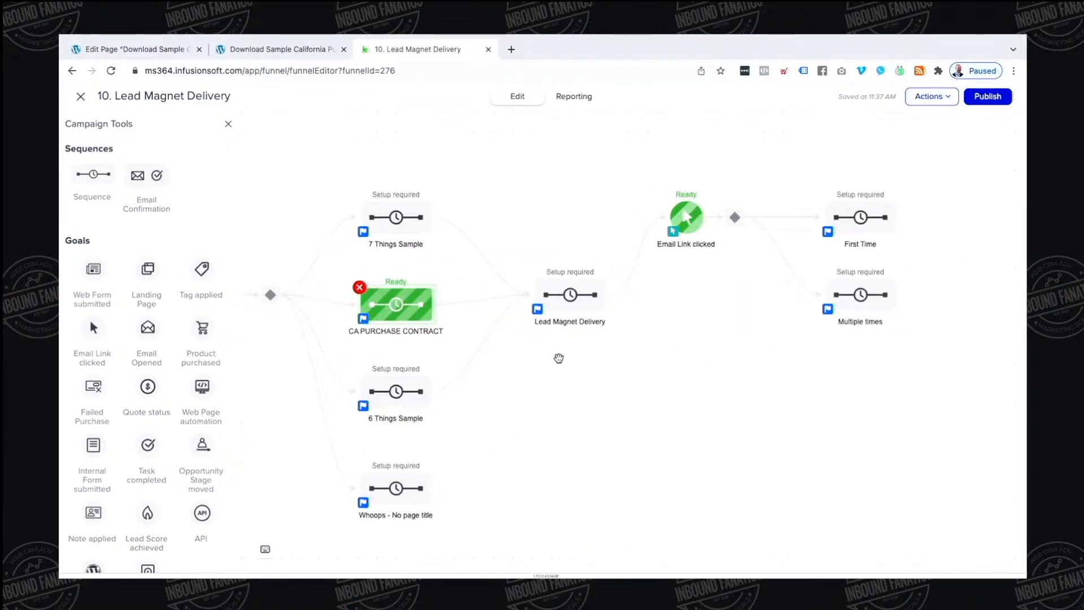